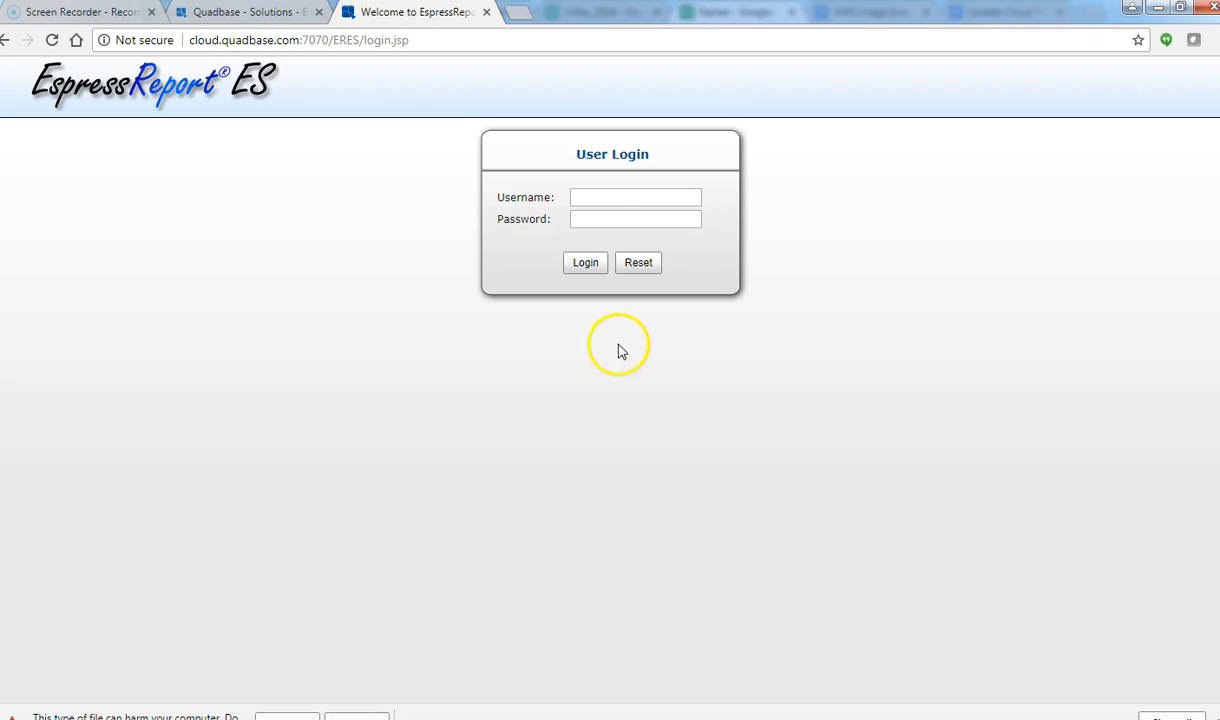
# Step: Log in with the administrator username and password, retrying after the first failed attempt
pyautogui.click(650, 194)
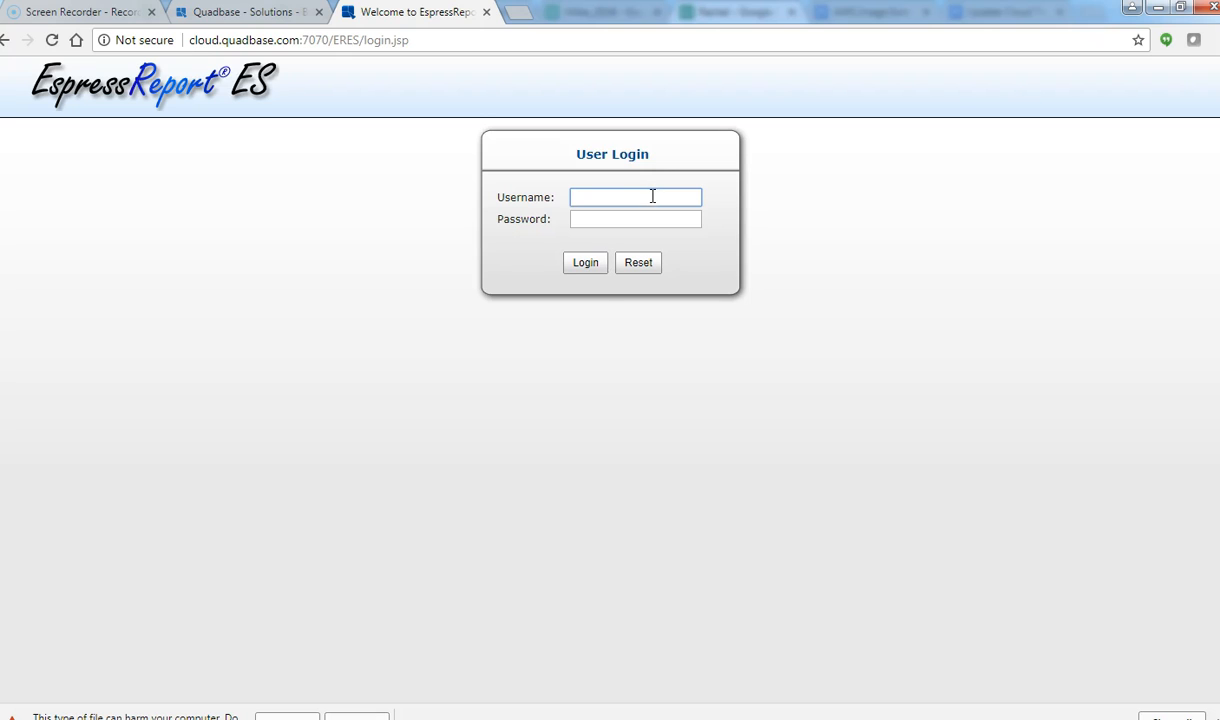
pyautogui.write('adm')
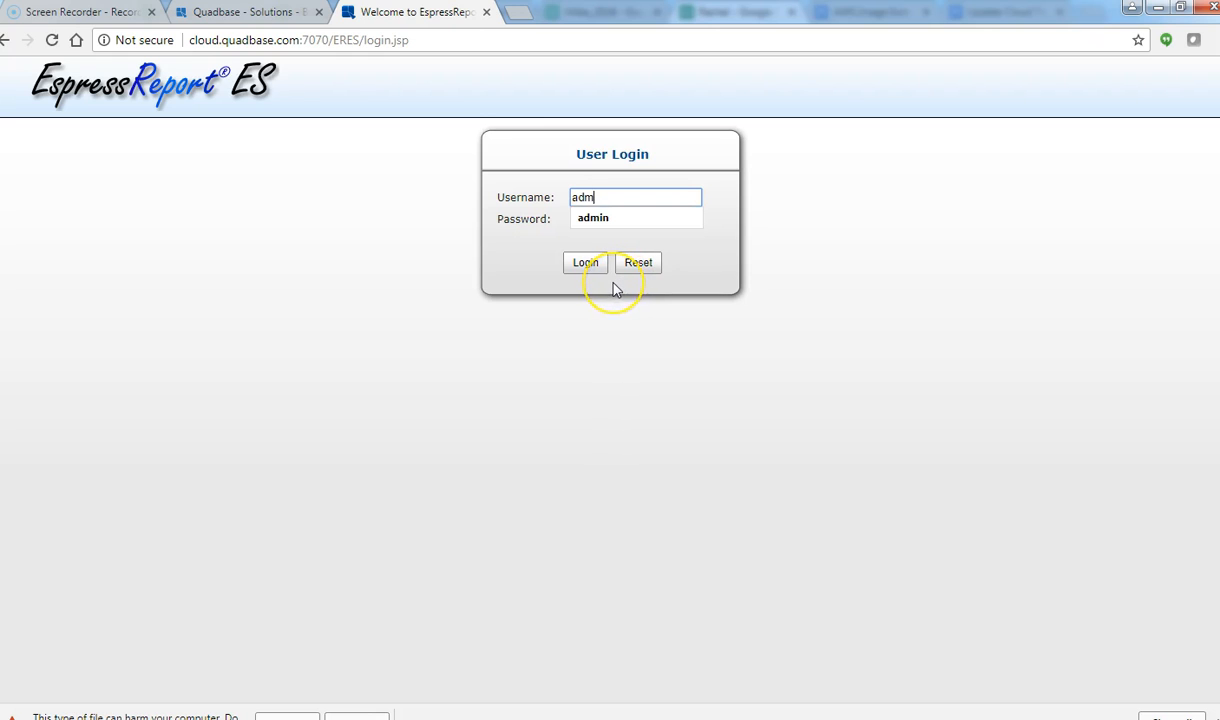
pyautogui.write('in')
pyautogui.press('Return')
pyautogui.click(626, 201)
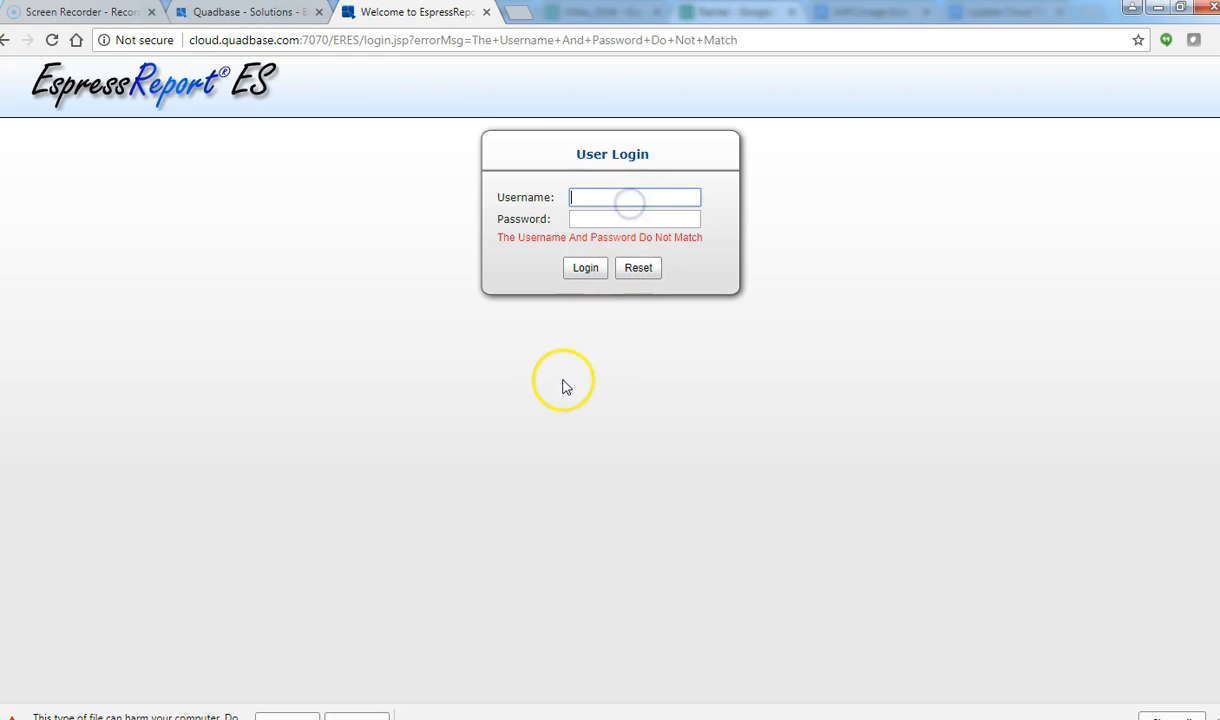
pyautogui.write('admin')
pyautogui.press('Tab')
pyautogui.write('a')
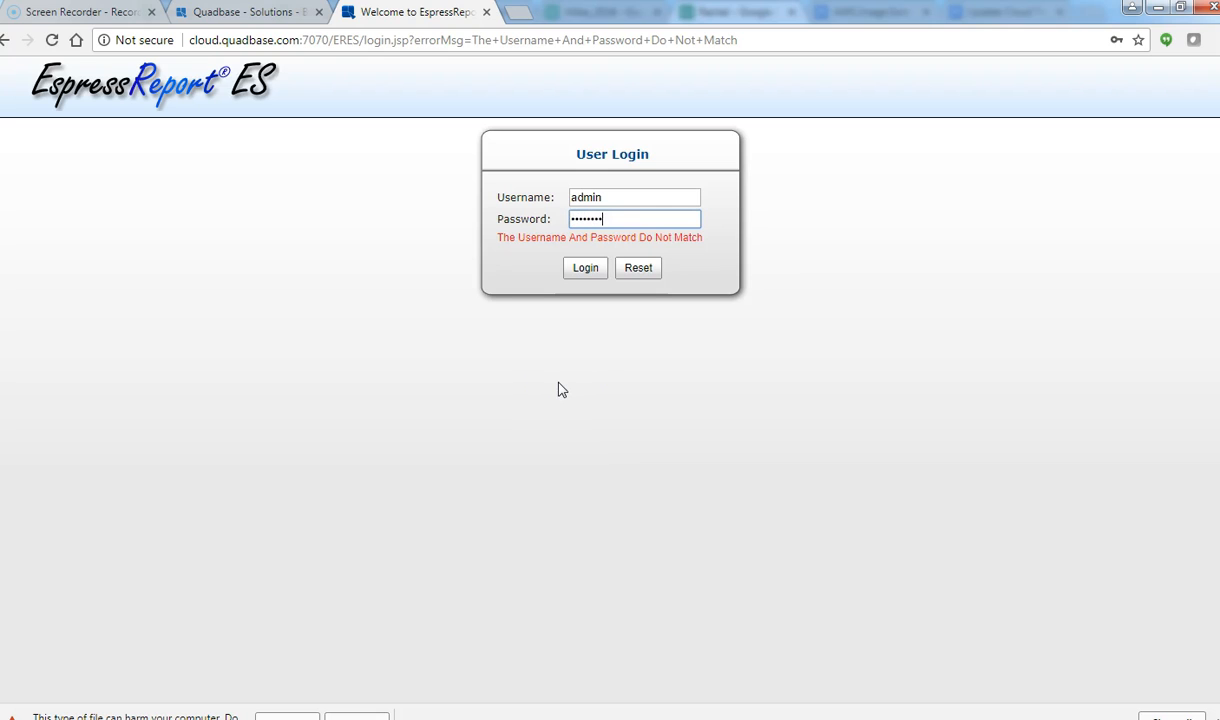
pyautogui.click(585, 268)
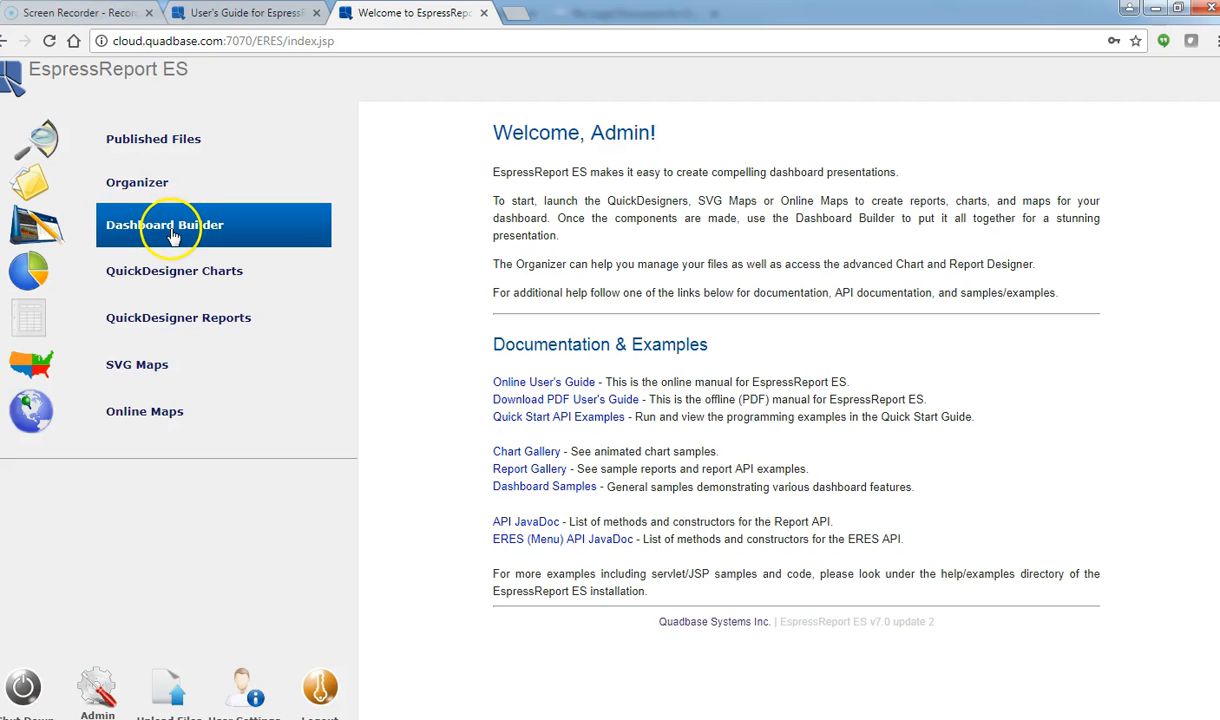
# Step: Start ERES Organizer from the left menu by keeping and running the downloaded launcher
pyautogui.click(159, 199)
pyautogui.click(140, 192)
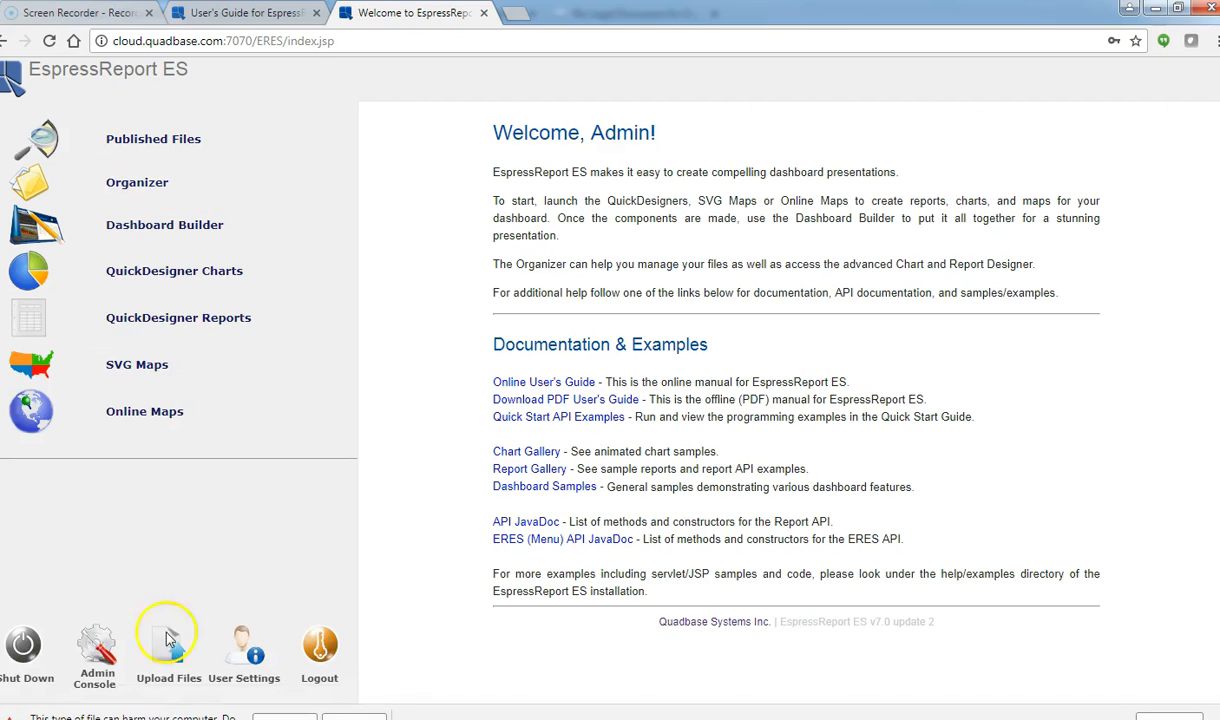
pyautogui.click(285, 717)
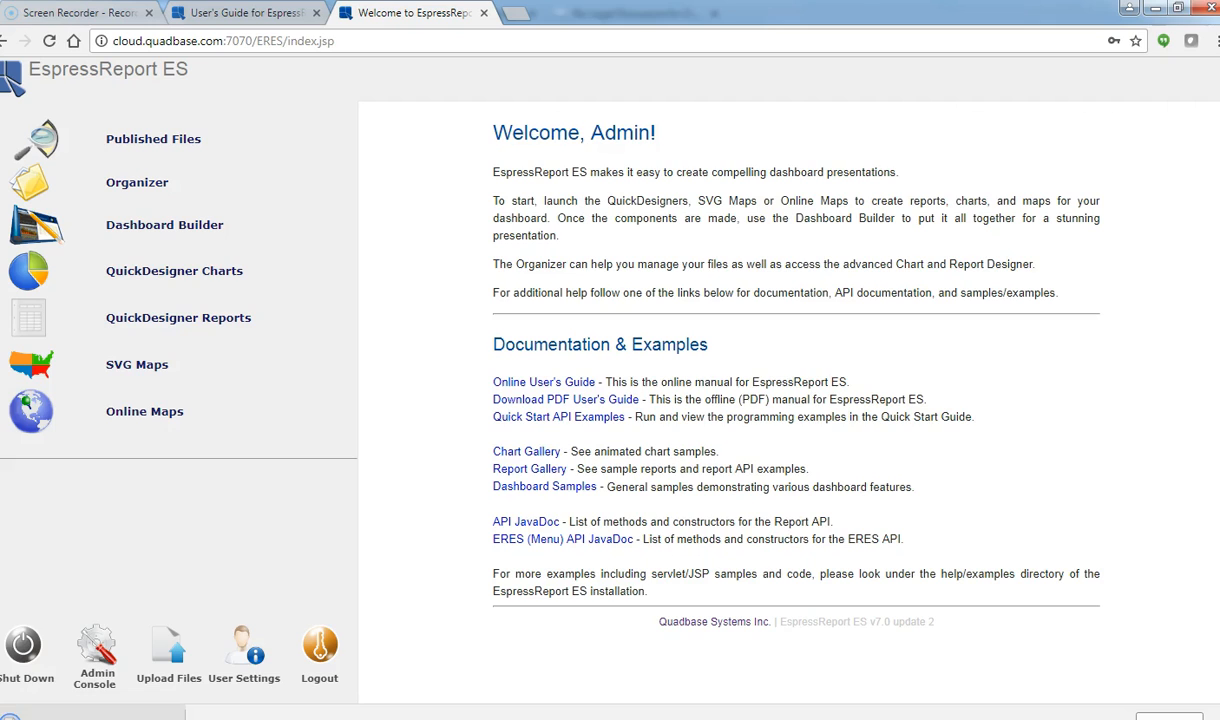
pyautogui.click(725, 454)
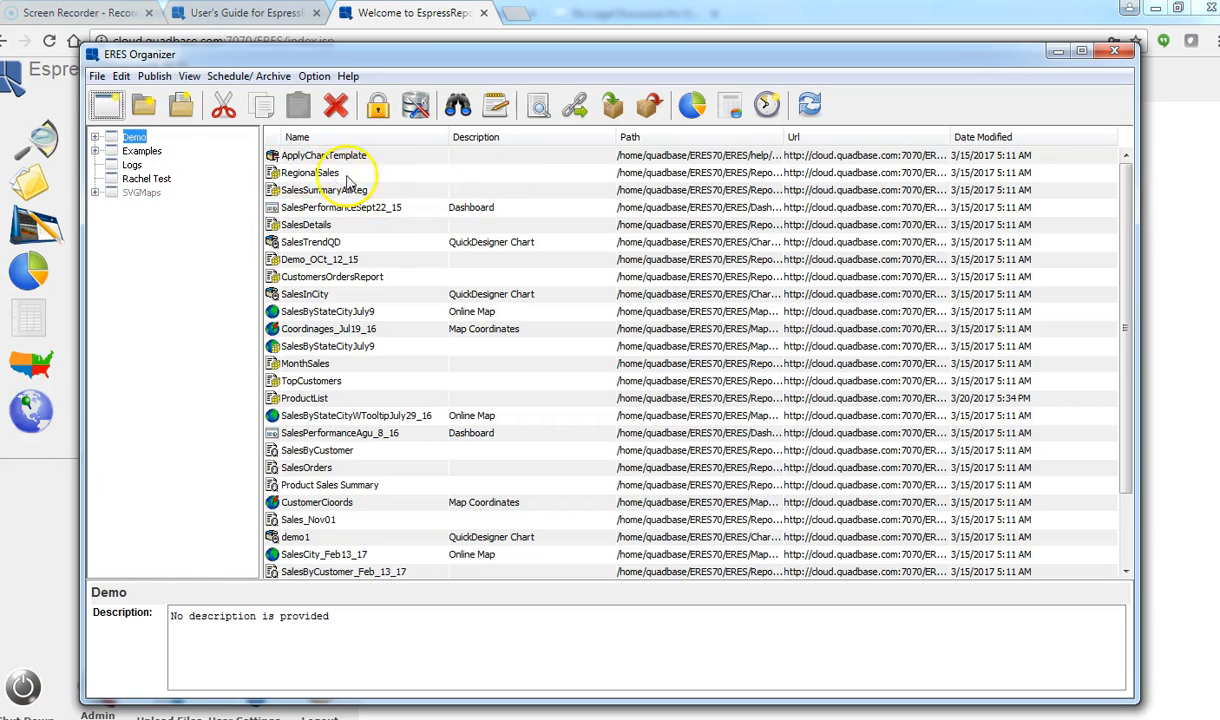
# Step: Expand the Demo folder and view its Hadoop, MongoDB Chart and MongoDB Dashboard files
pyautogui.click(95, 137)
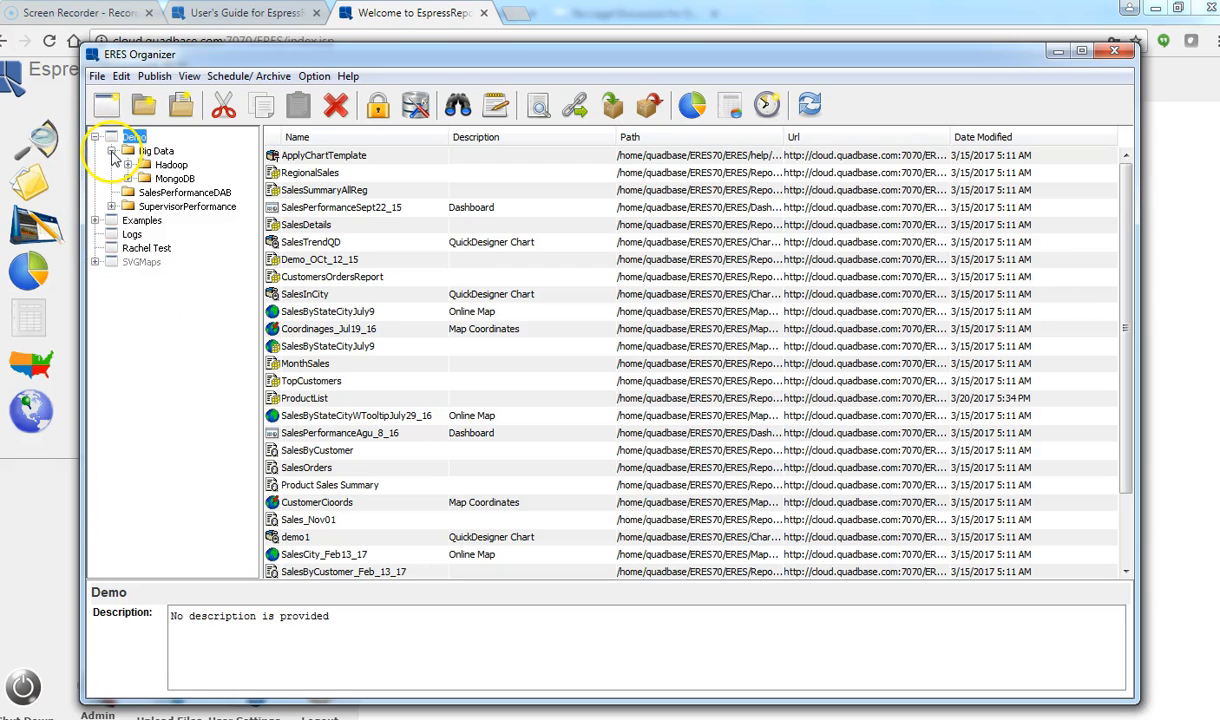
pyautogui.click(95, 220)
pyautogui.click(160, 165)
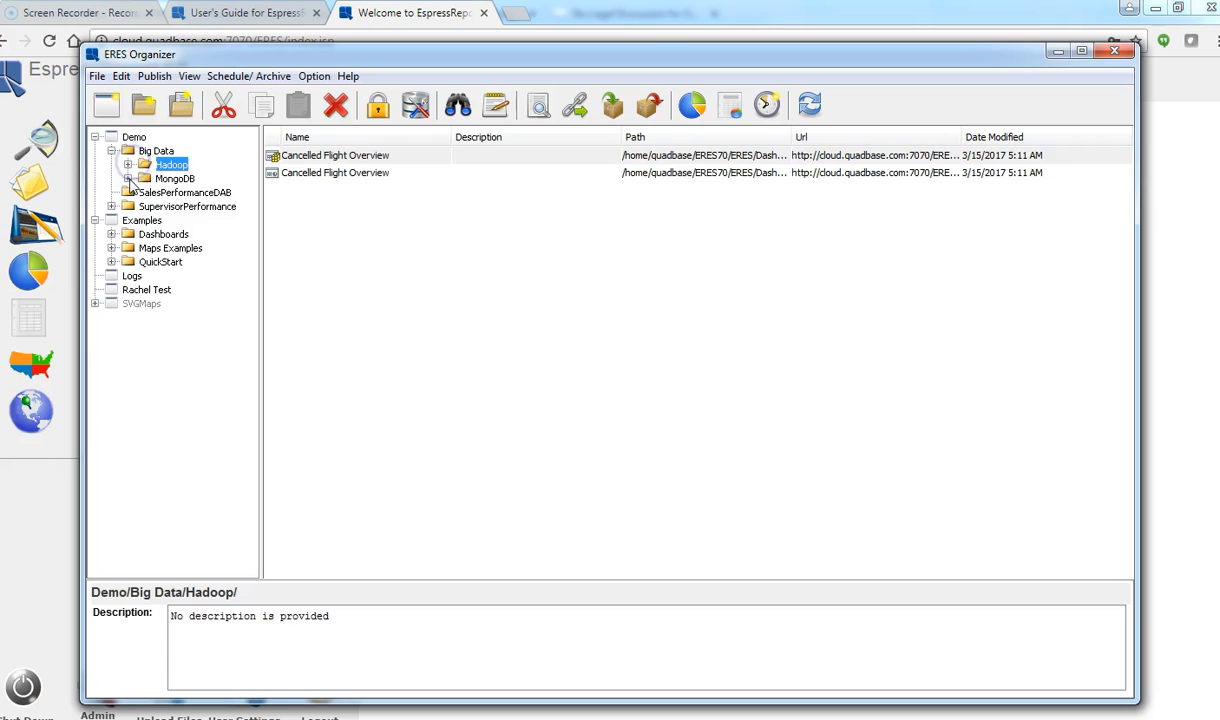
pyautogui.click(127, 178)
pyautogui.click(176, 193)
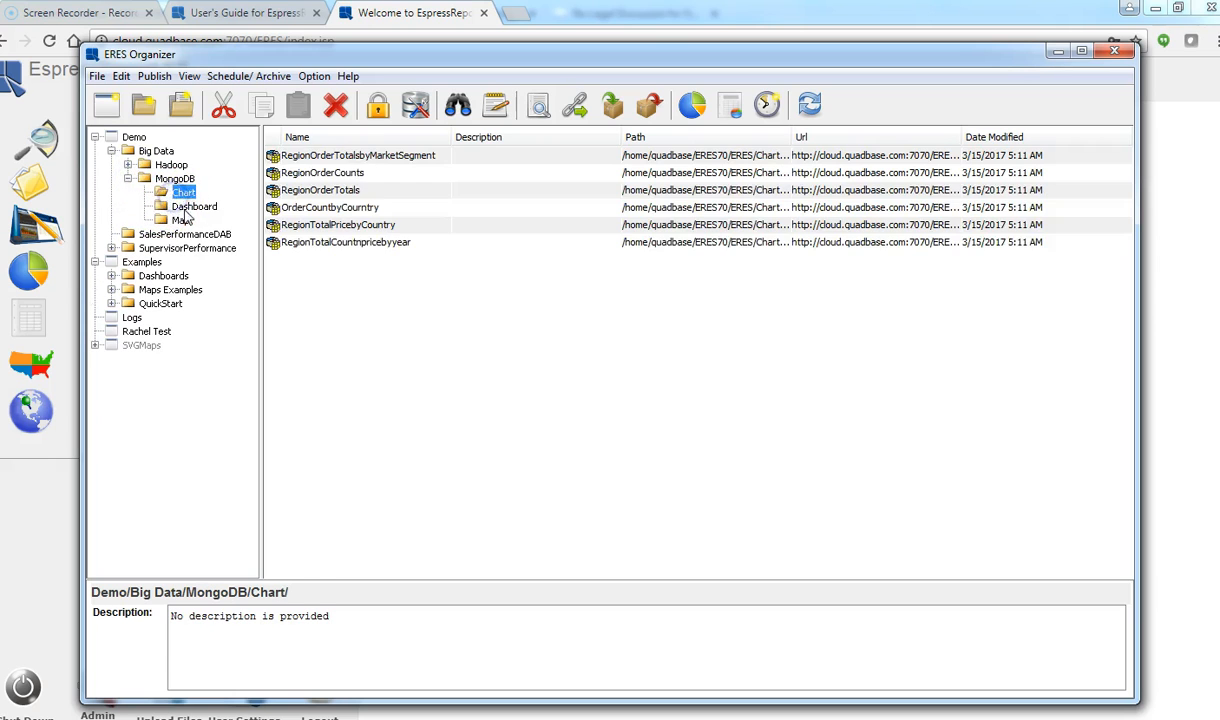
pyautogui.click(186, 207)
# Step: Browse Examples/Dashboards, then expand QuickStart and show its HSQL example reports
pyautogui.click(162, 277)
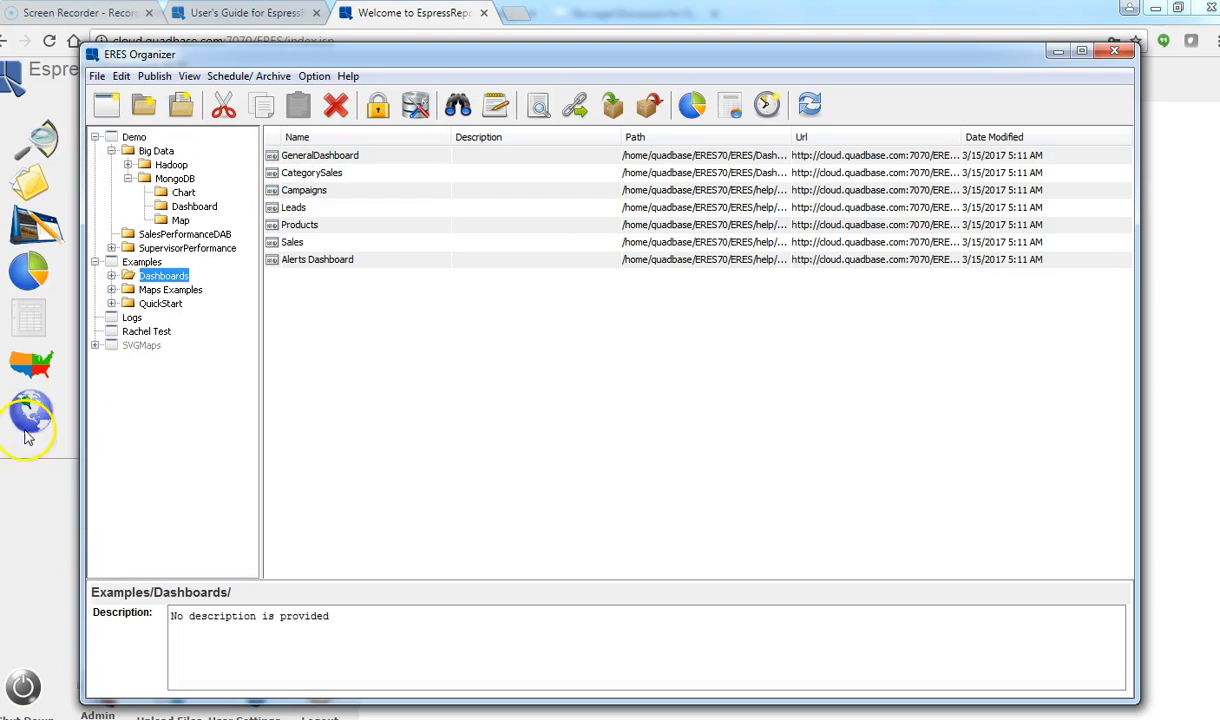
pyautogui.click(111, 276)
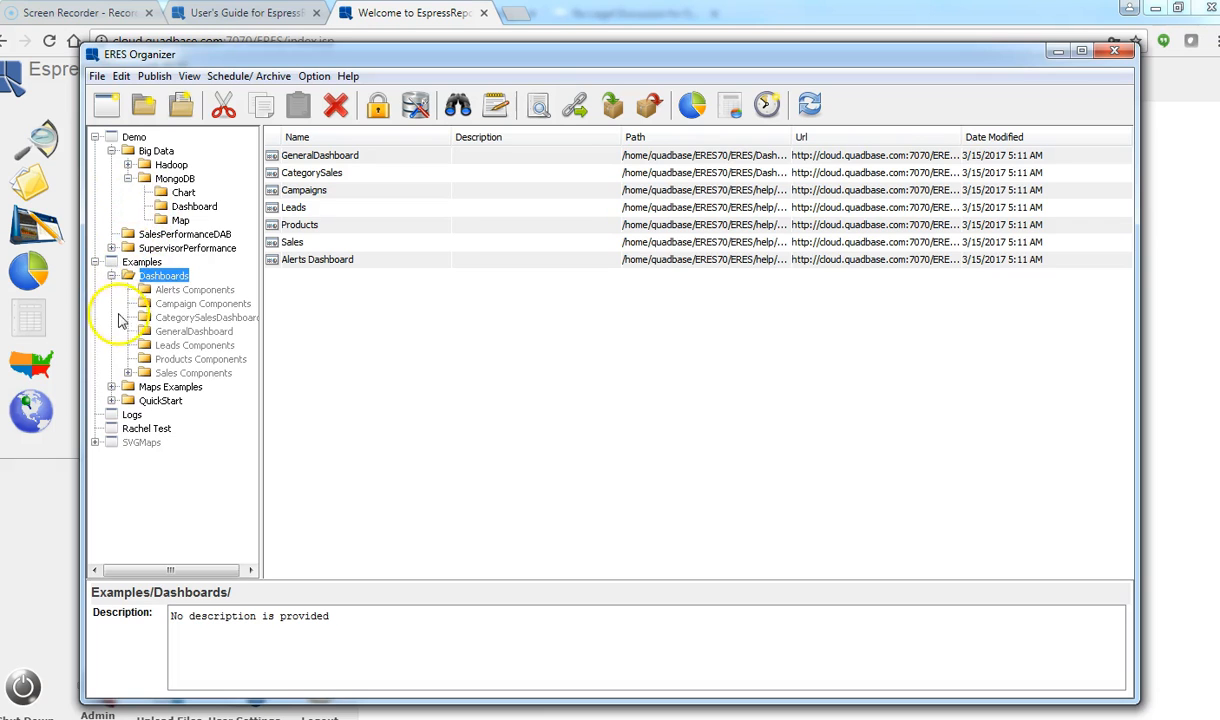
pyautogui.click(112, 401)
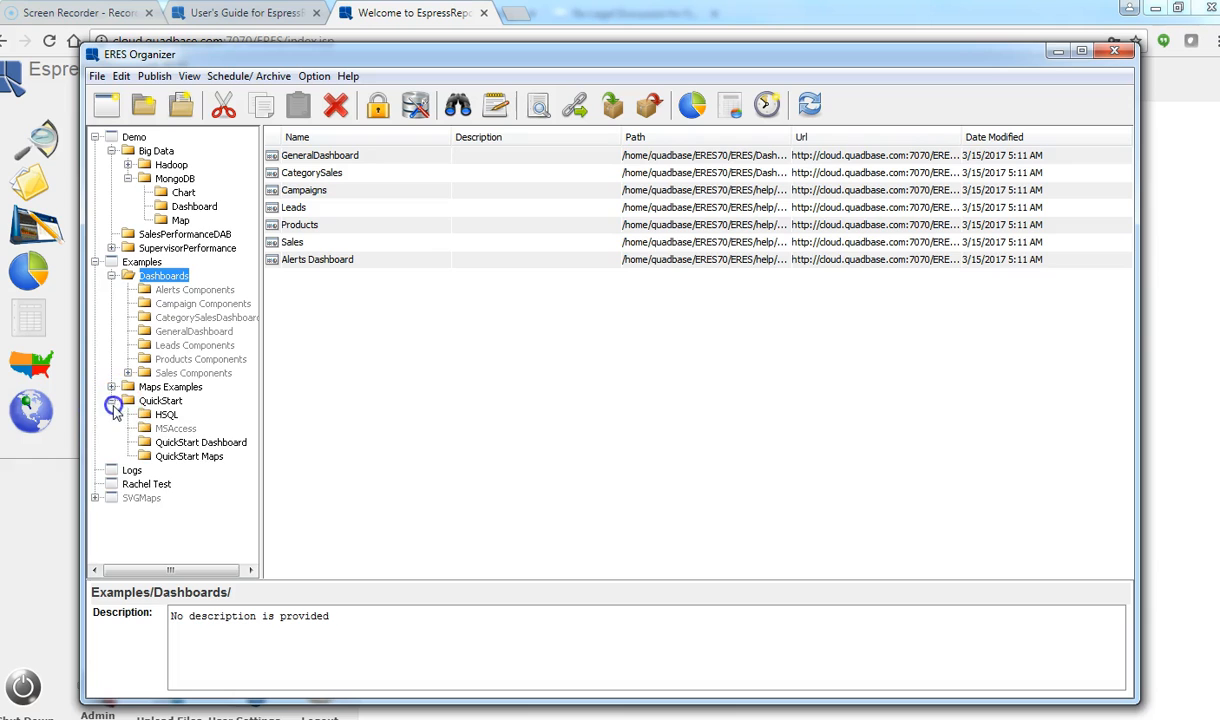
pyautogui.click(163, 415)
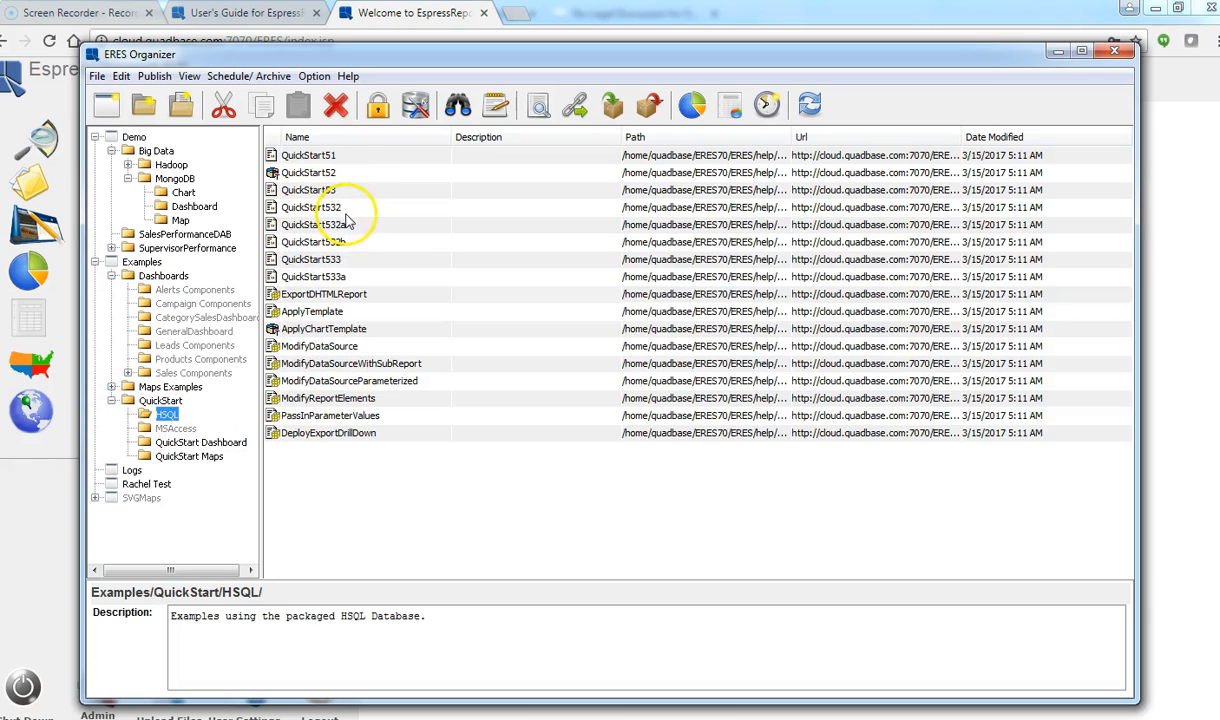
# Step: Preview the QuickStart532 report with live data, then close its designer window
pyautogui.click(322, 207)
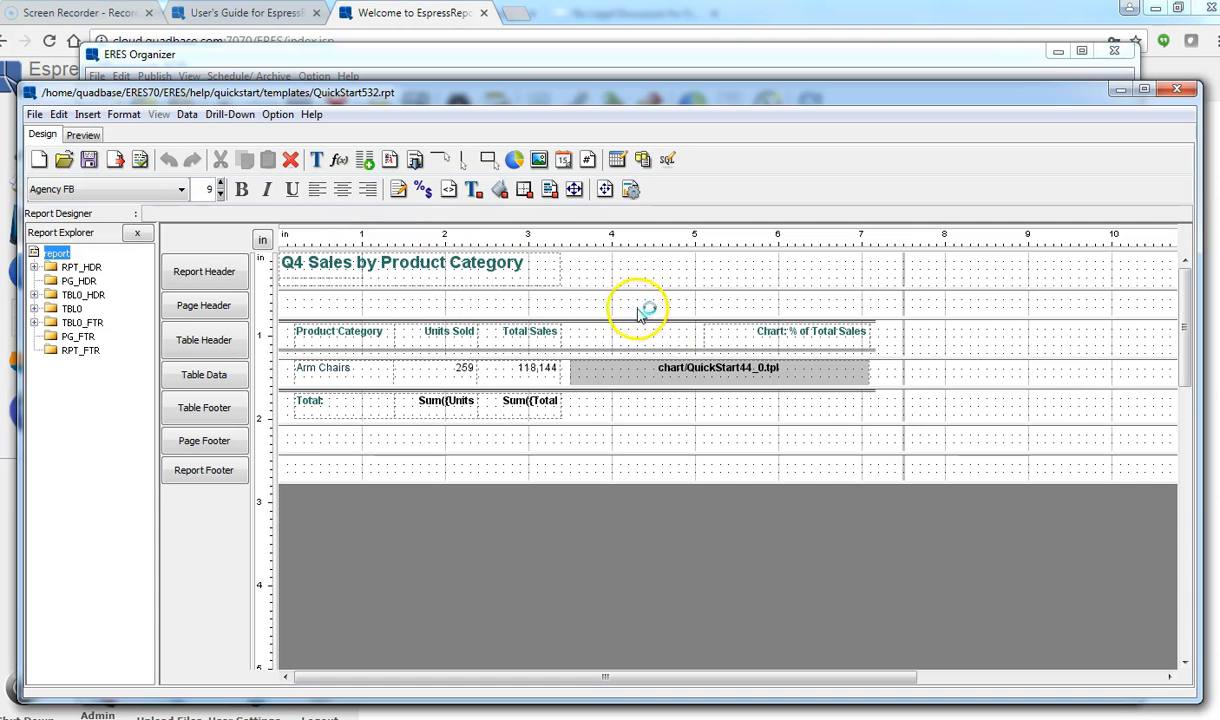
pyautogui.click(86, 136)
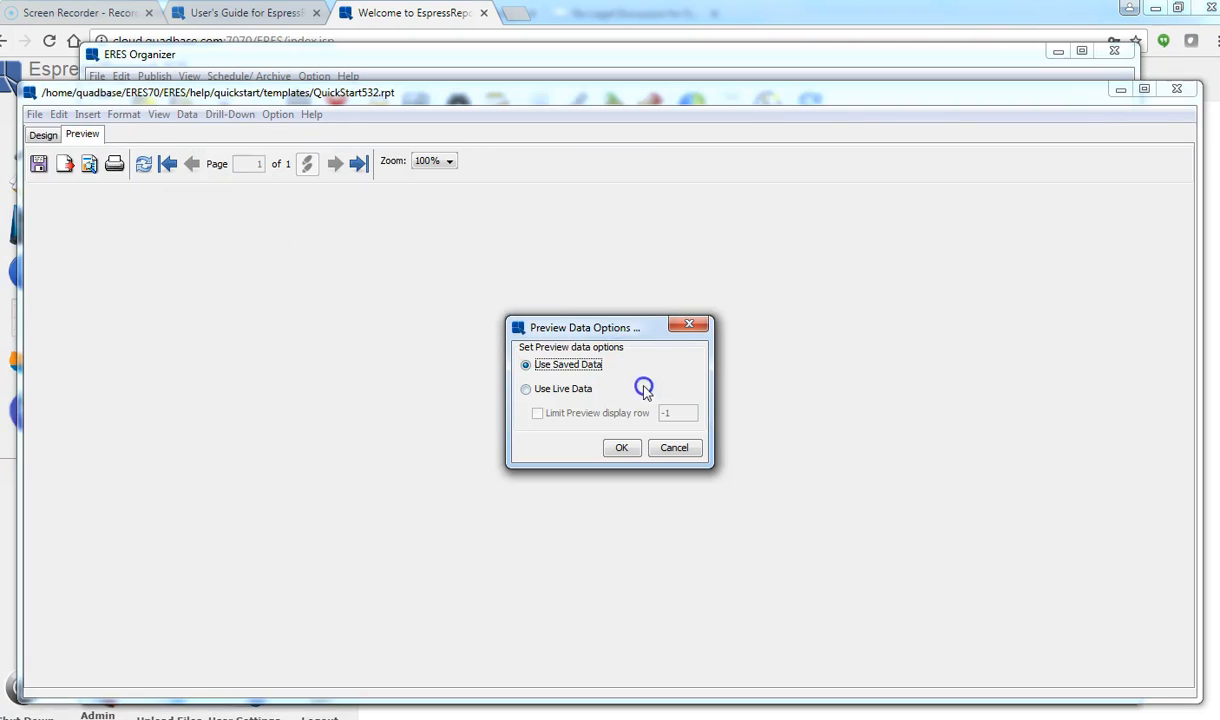
pyautogui.click(558, 390)
pyautogui.click(621, 447)
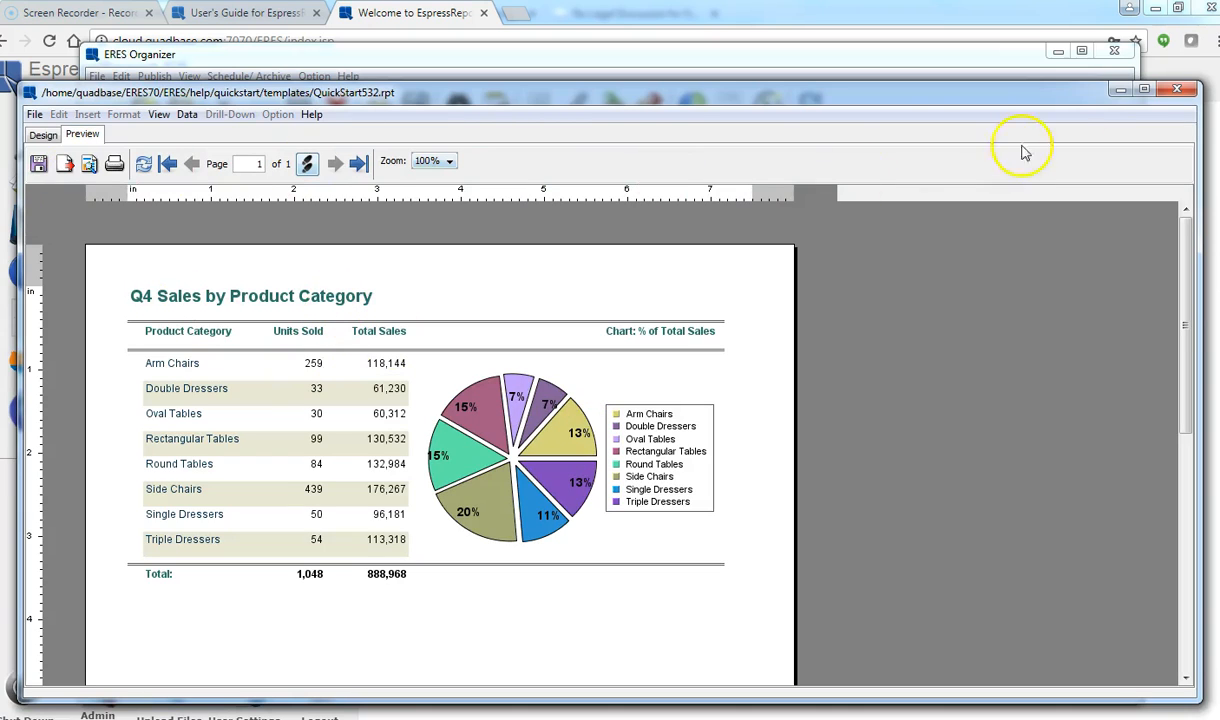
pyautogui.click(1176, 91)
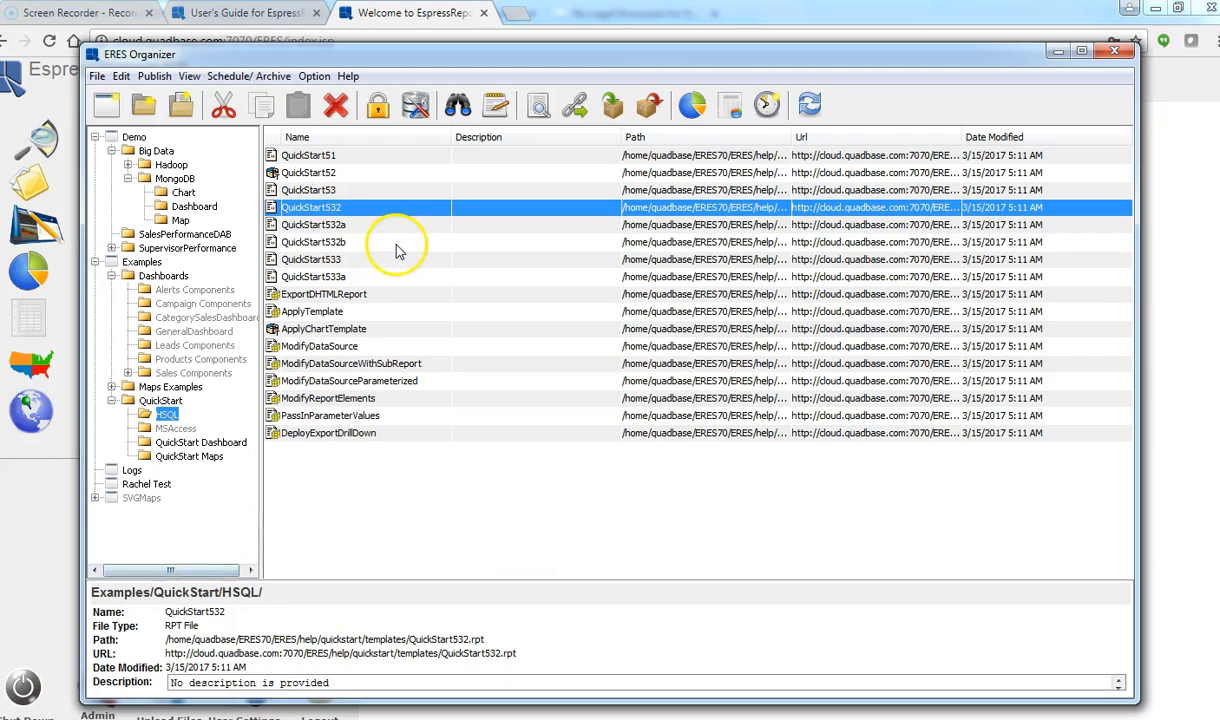
# Step: Open the Data Registry Manager and view Sample.xml's data sources, closing them unchanged
pyautogui.click(416, 108)
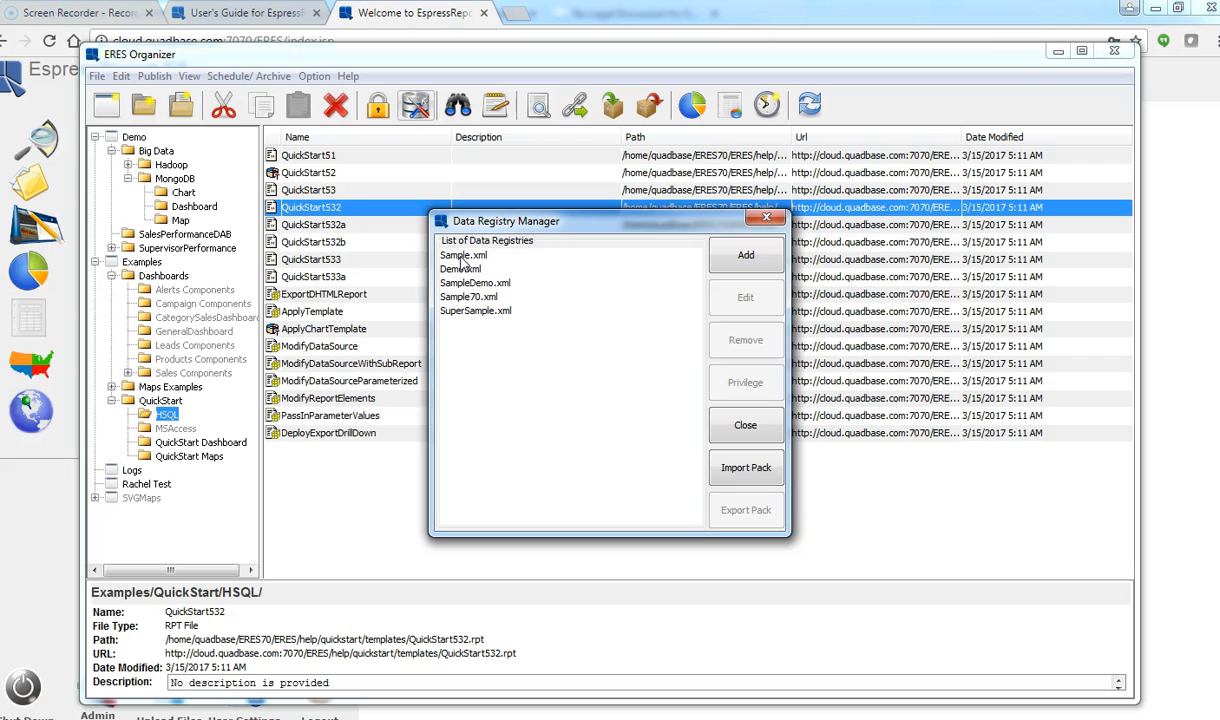
pyautogui.click(462, 257)
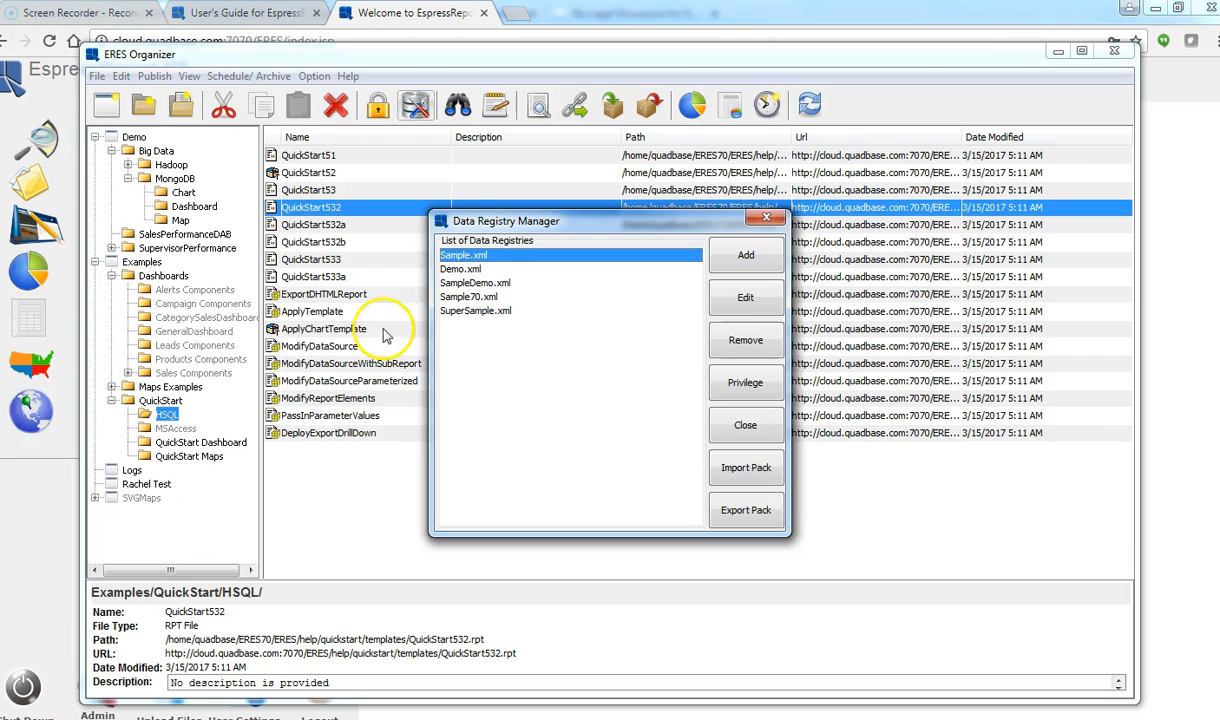
pyautogui.click(468, 256)
pyautogui.click(722, 295)
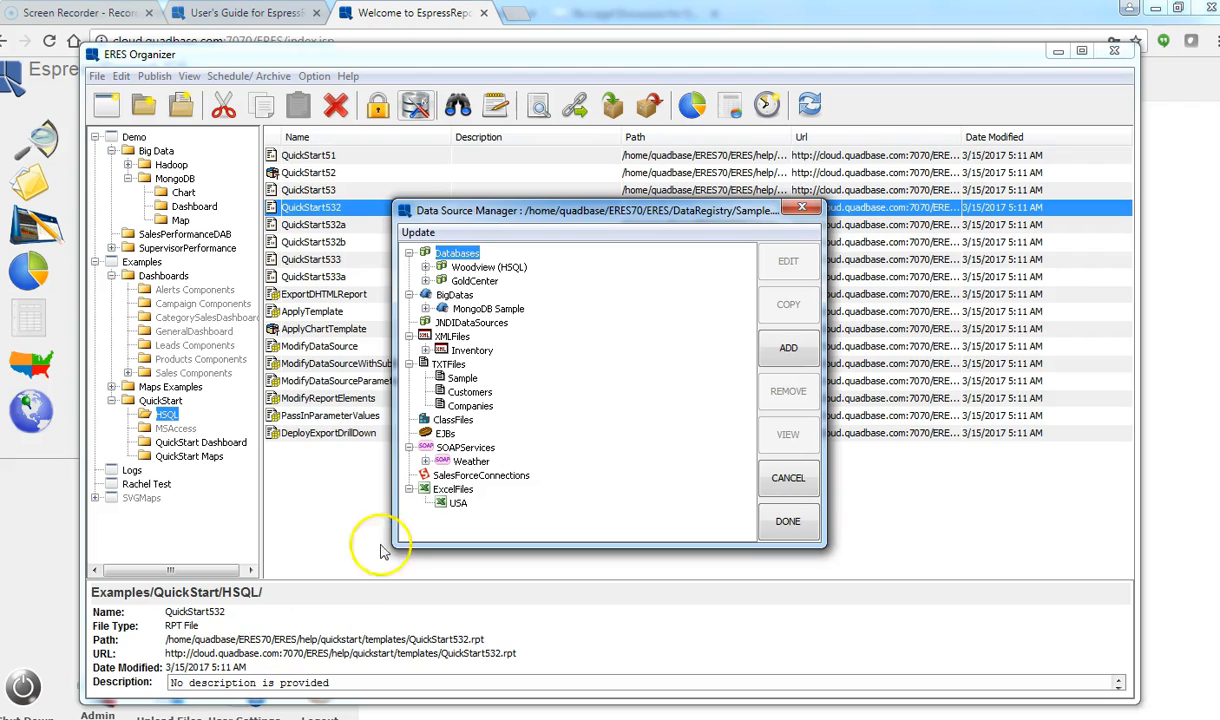
pyautogui.click(768, 476)
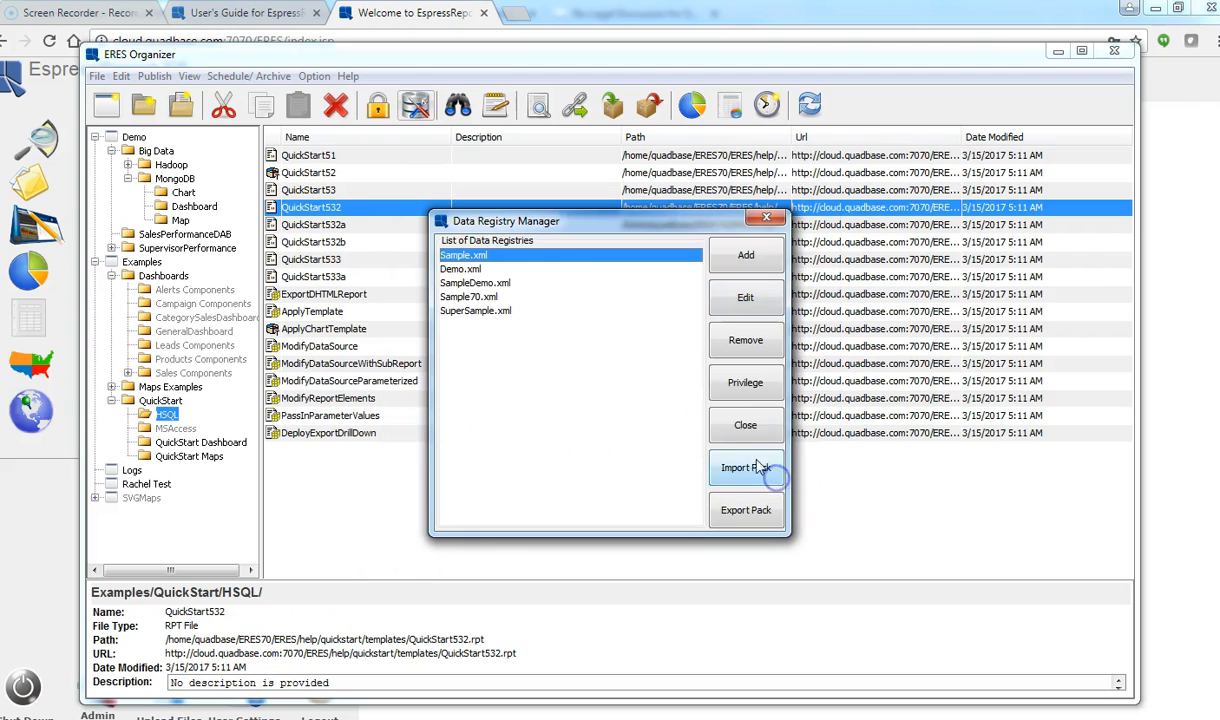
pyautogui.click(456, 268)
# Step: Open Demo.xml's data sources and edit the MySQLWoodview database connection settings
pyautogui.click(731, 299)
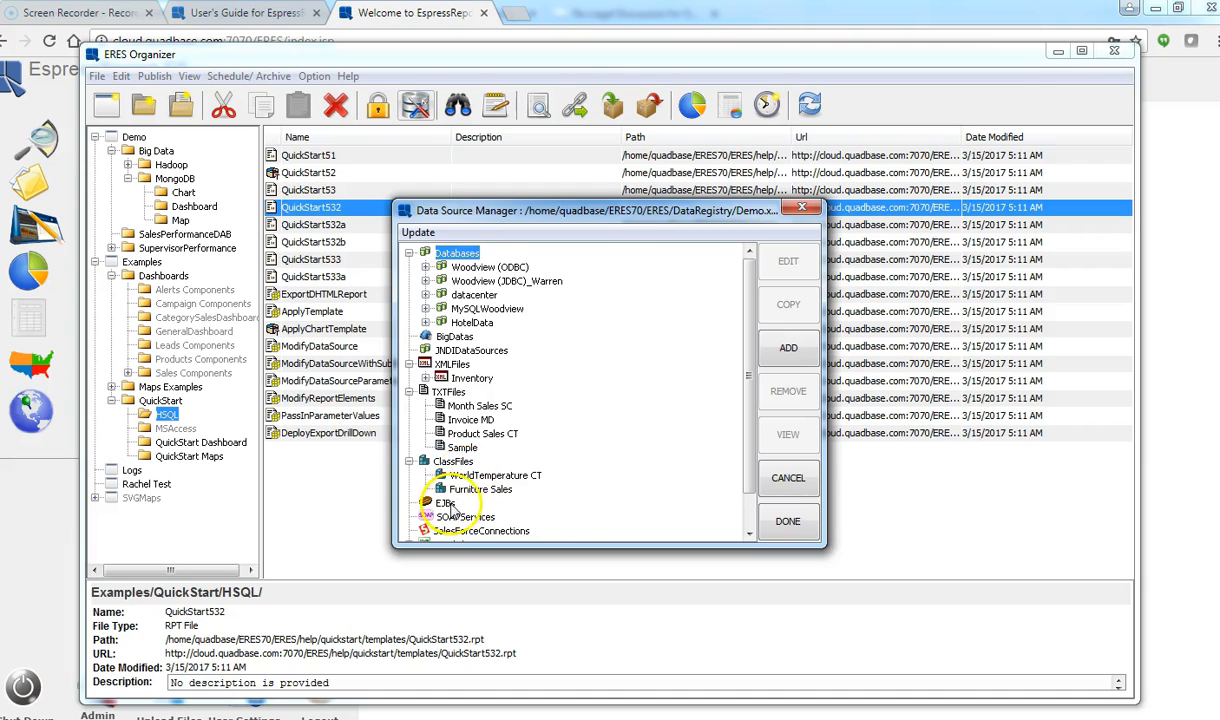
pyautogui.click(749, 513)
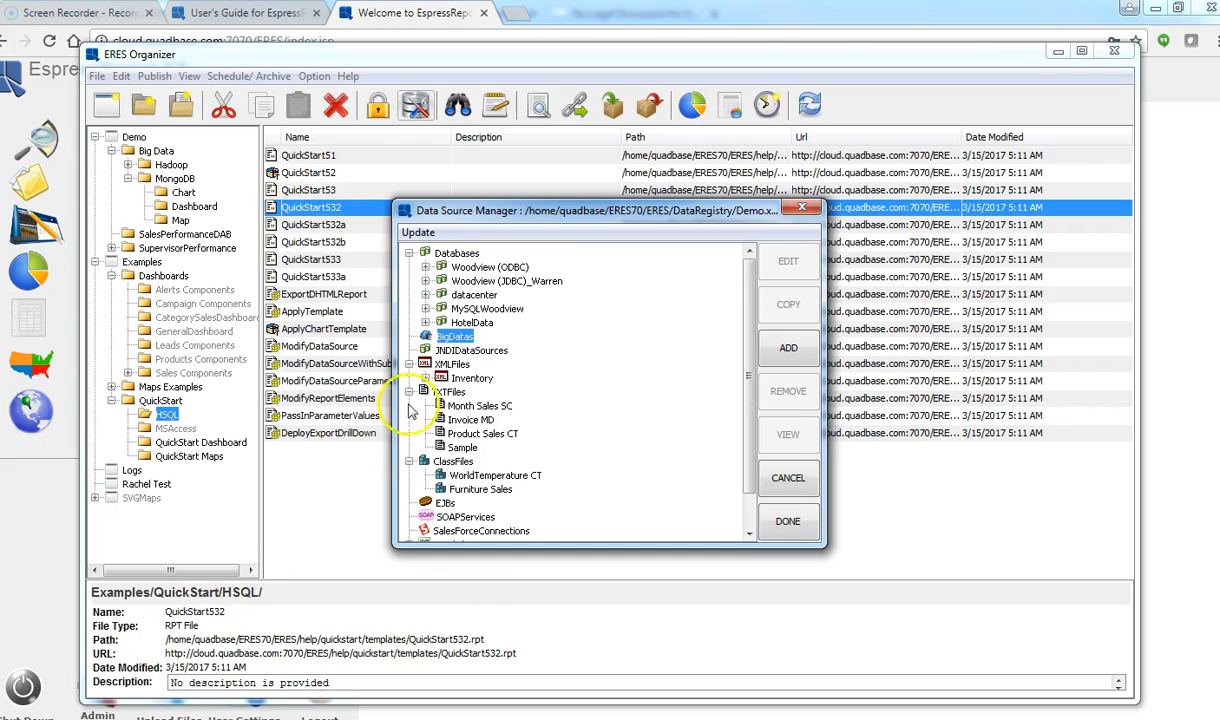
pyautogui.click(470, 309)
pyautogui.click(426, 309)
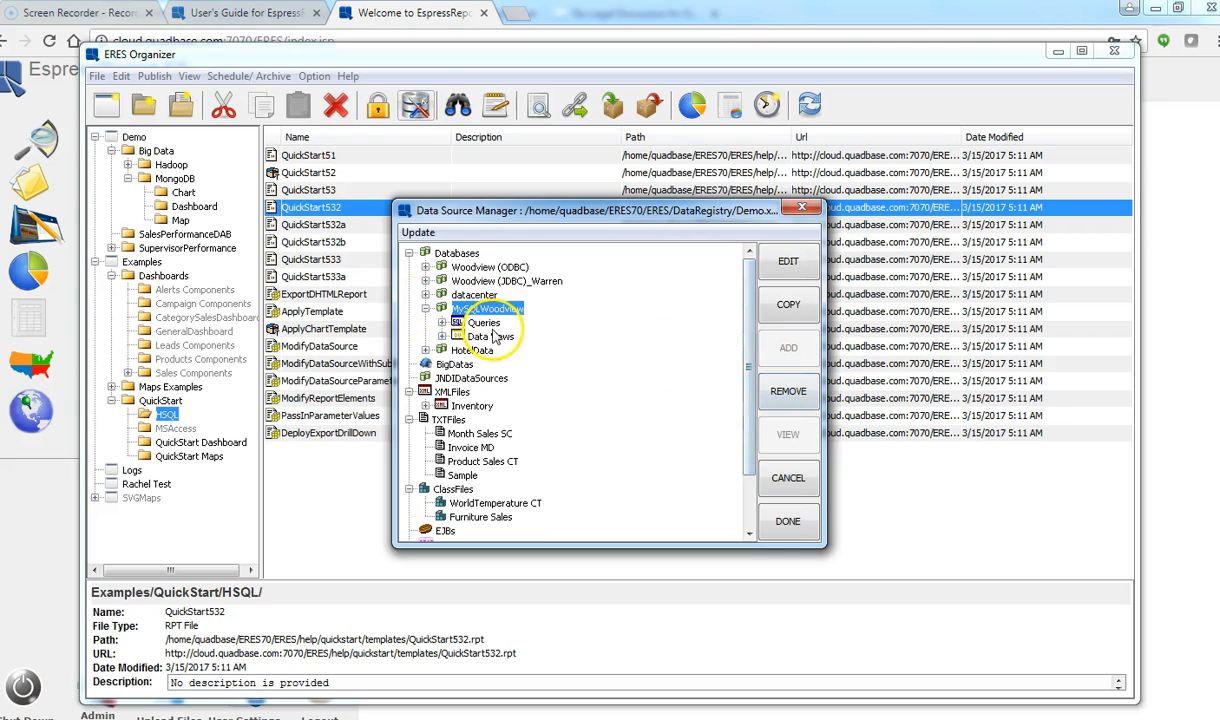
pyautogui.click(789, 264)
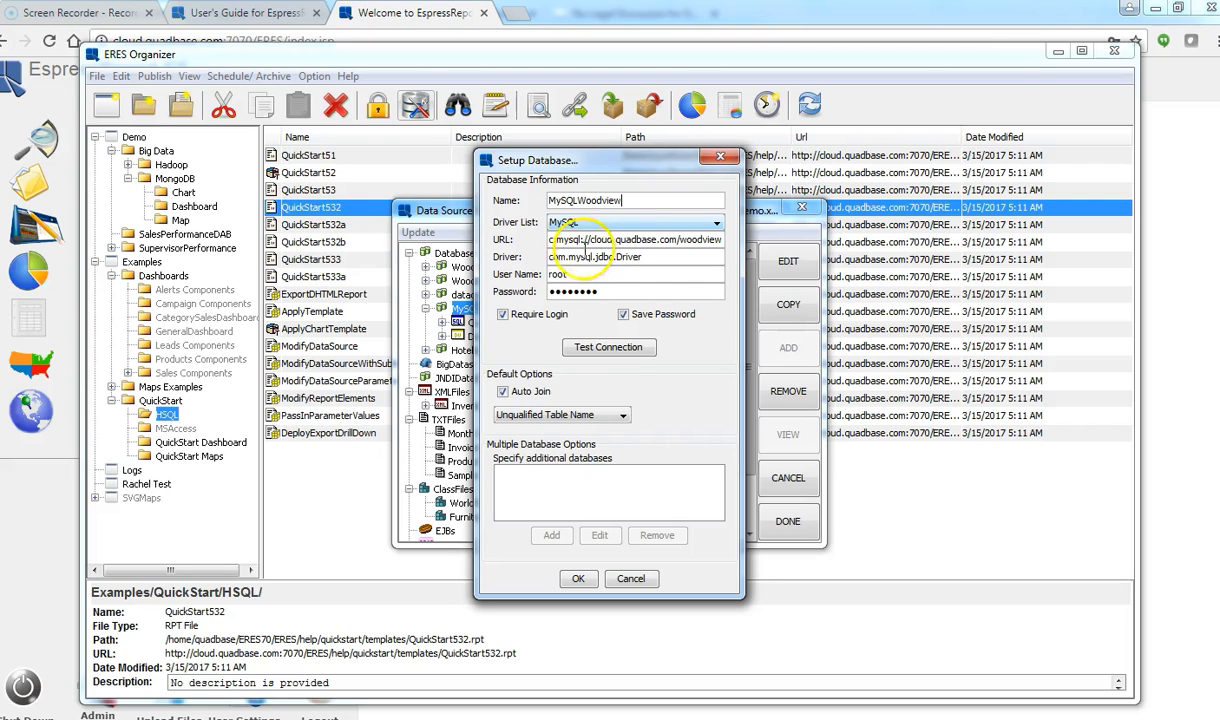
# Step: Test the MySQLWoodview connection successfully and accept the database setup
pyautogui.moveTo(649, 257); pyautogui.dragTo(541, 257)
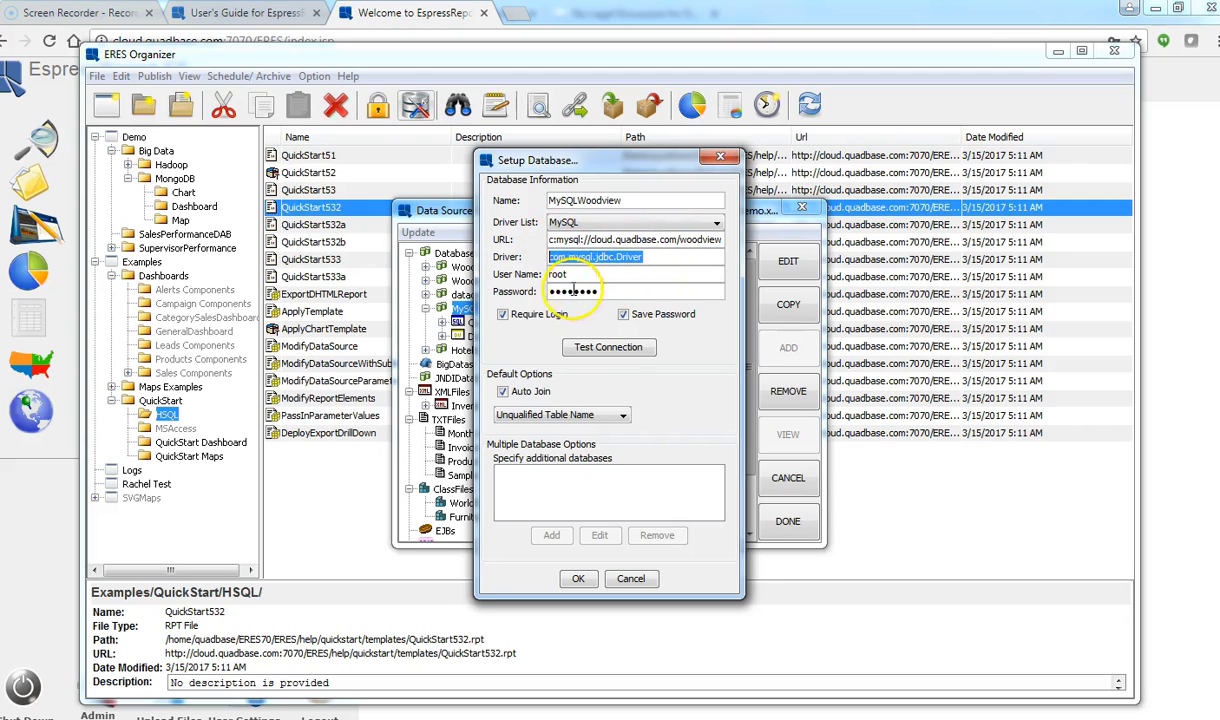
pyautogui.click(607, 350)
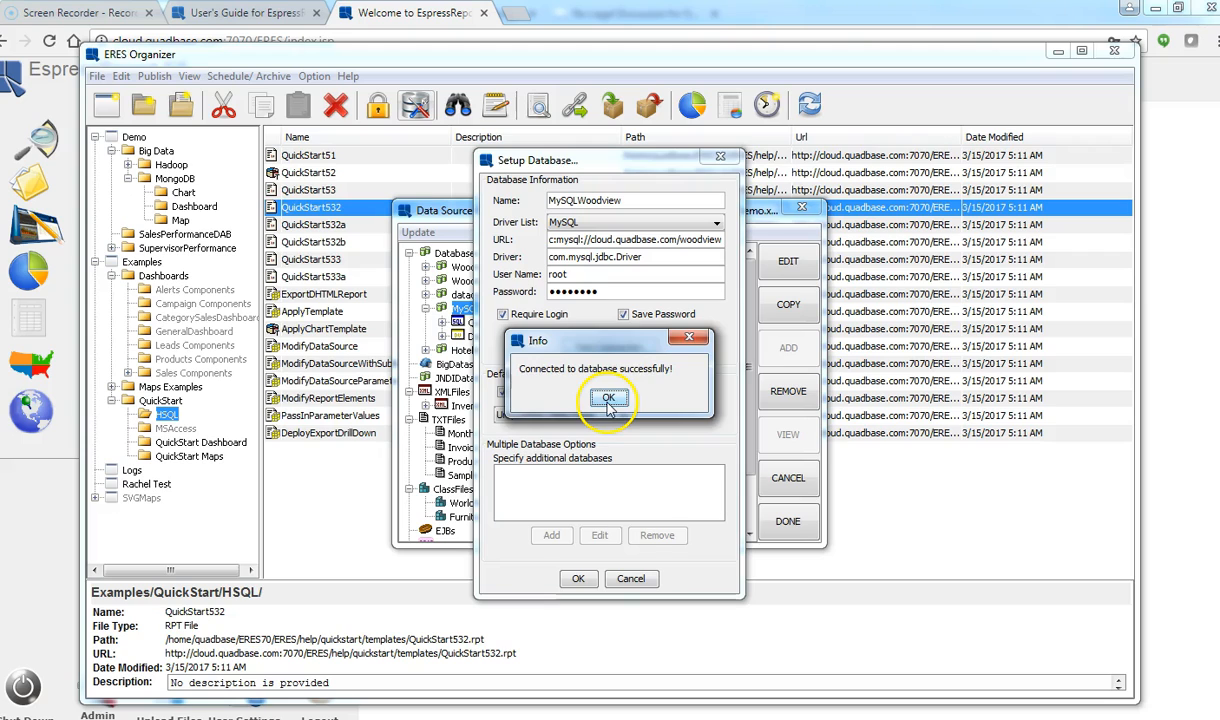
pyautogui.click(608, 398)
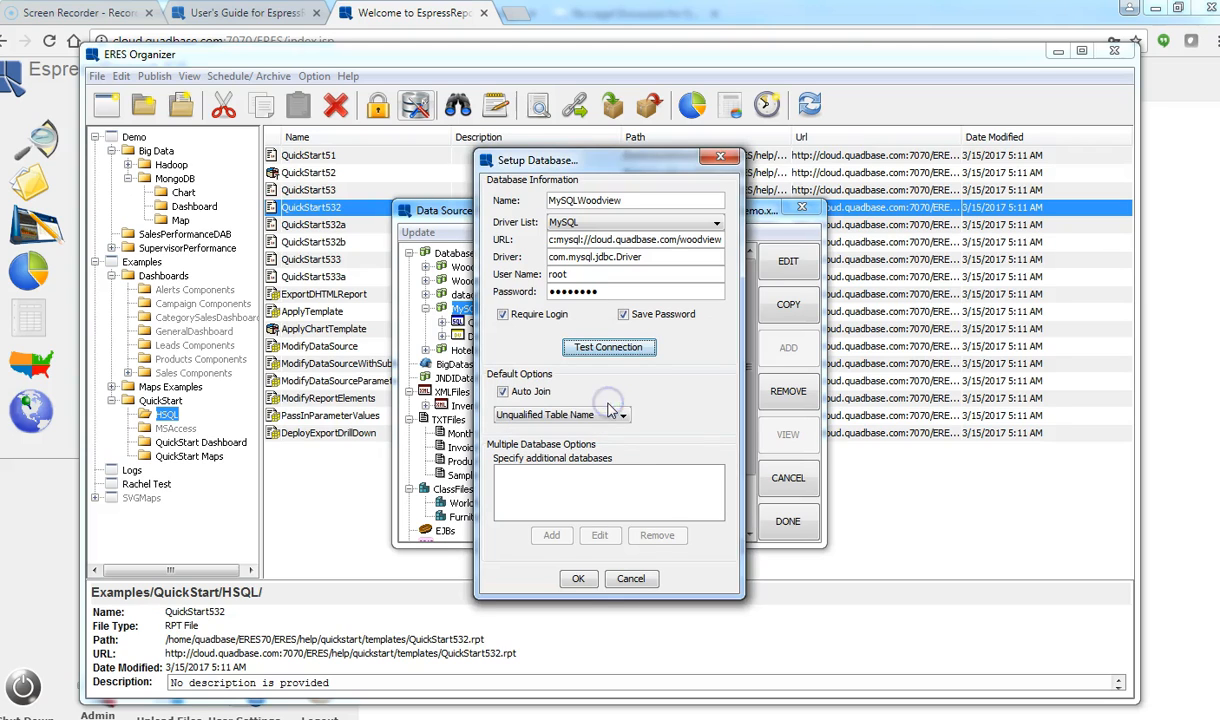
pyautogui.click(579, 580)
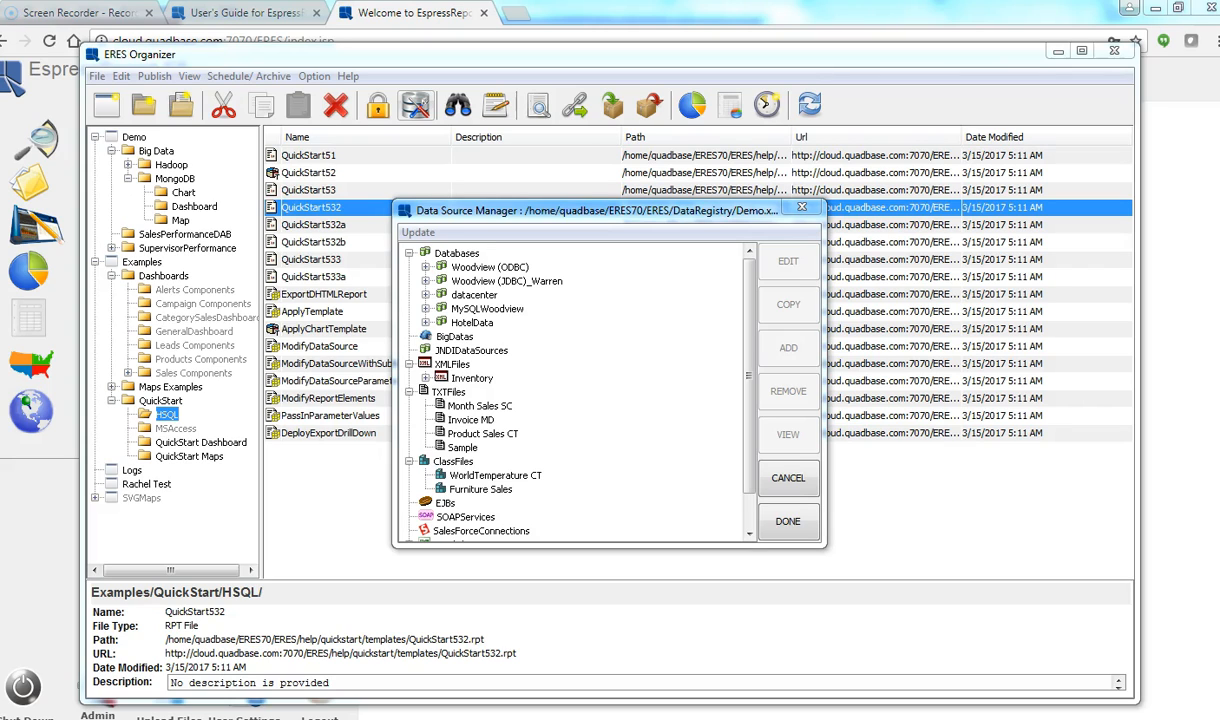
# Step: Switch to Sample.xml's data sources and select the TotalPricebyCountry query under BigDatas
pyautogui.click(200, 662)
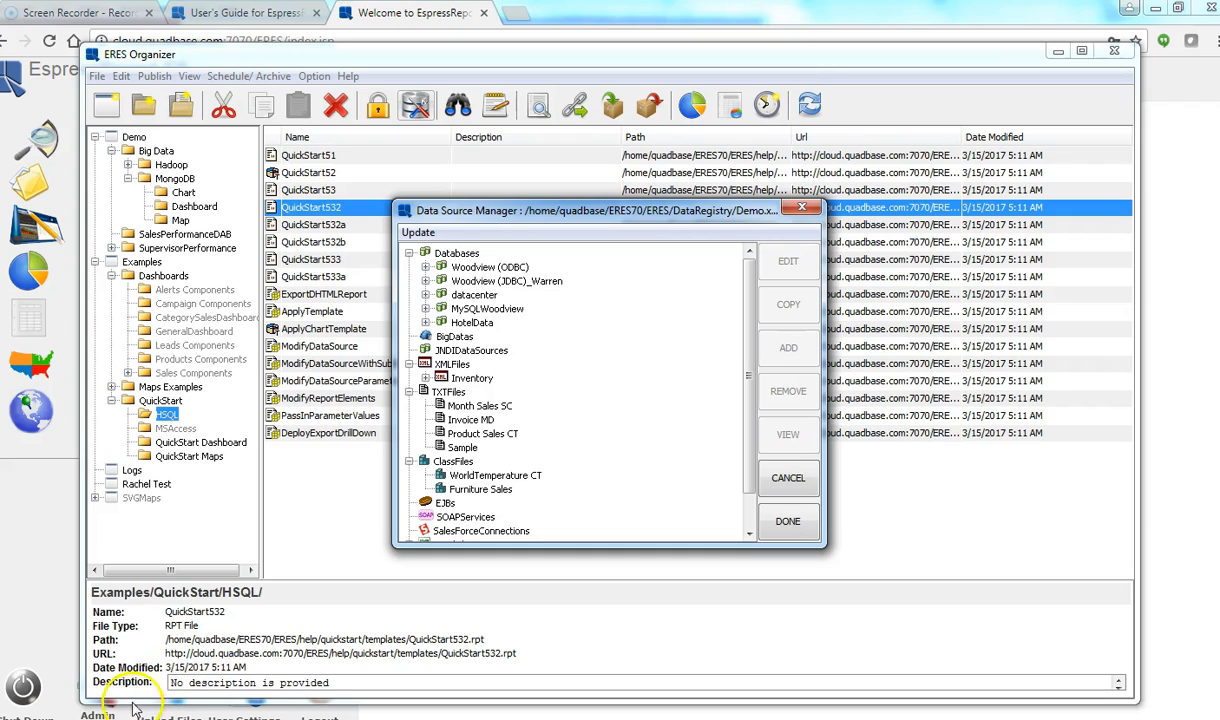
pyautogui.click(788, 477)
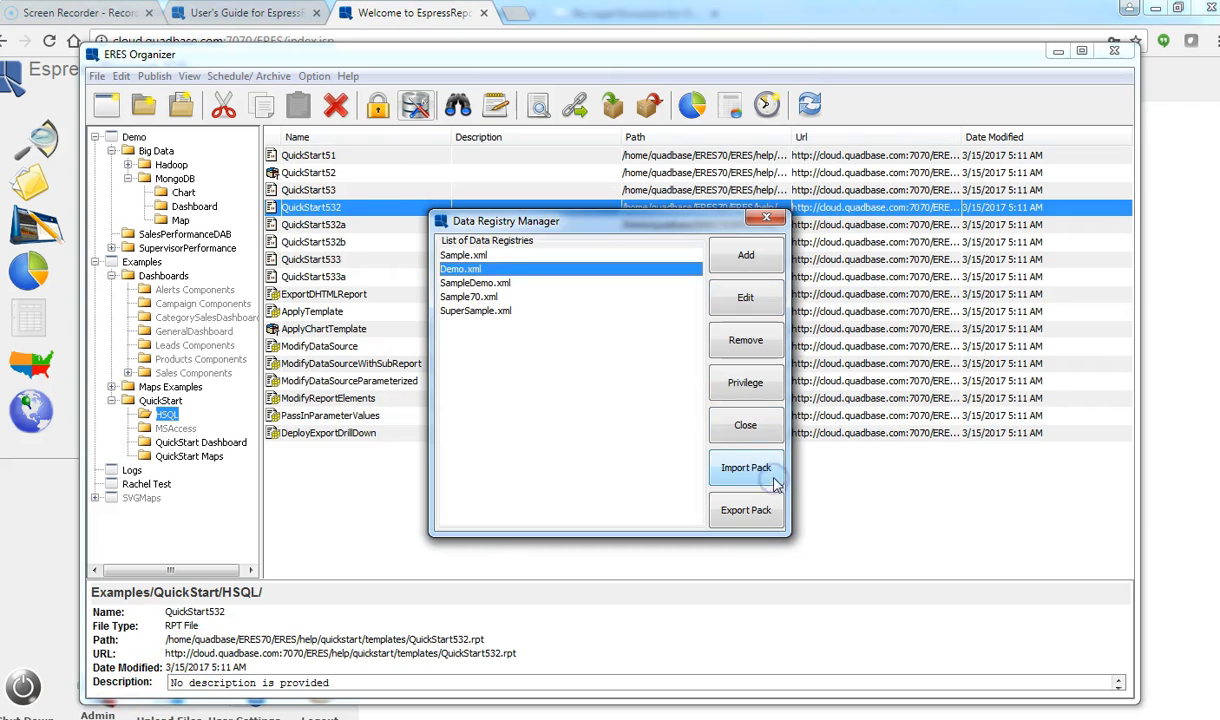
pyautogui.click(525, 256)
pyautogui.click(745, 297)
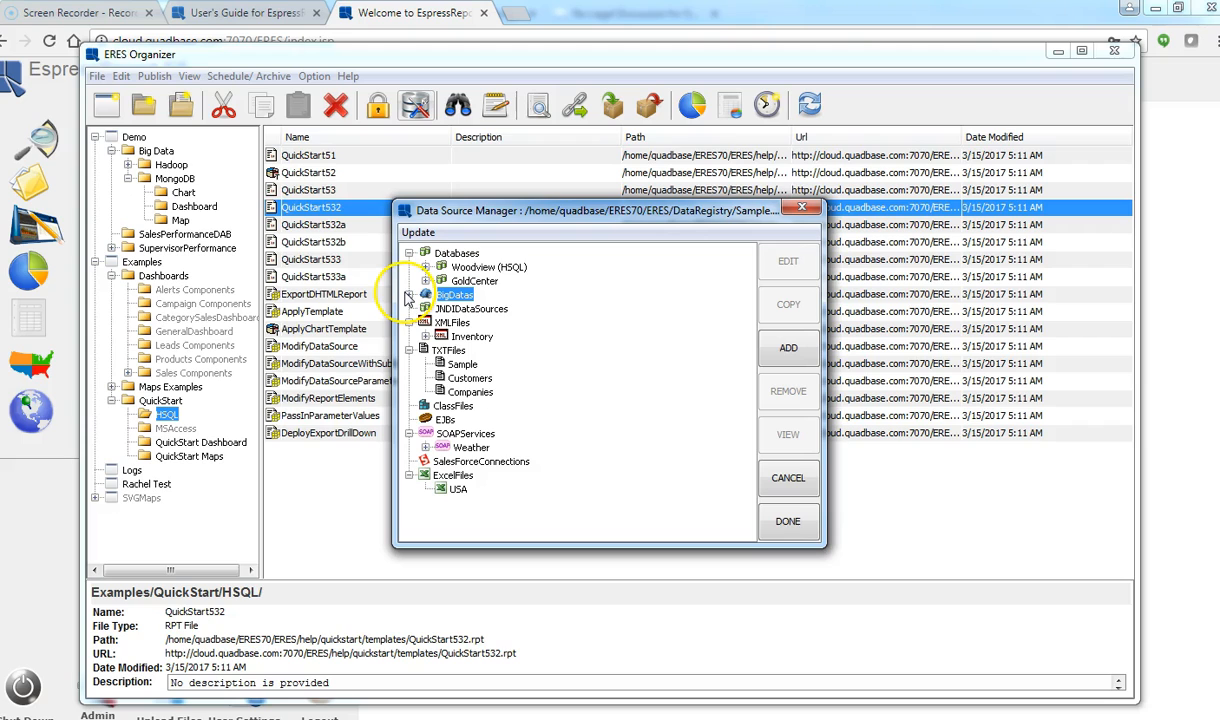
pyautogui.click(412, 298)
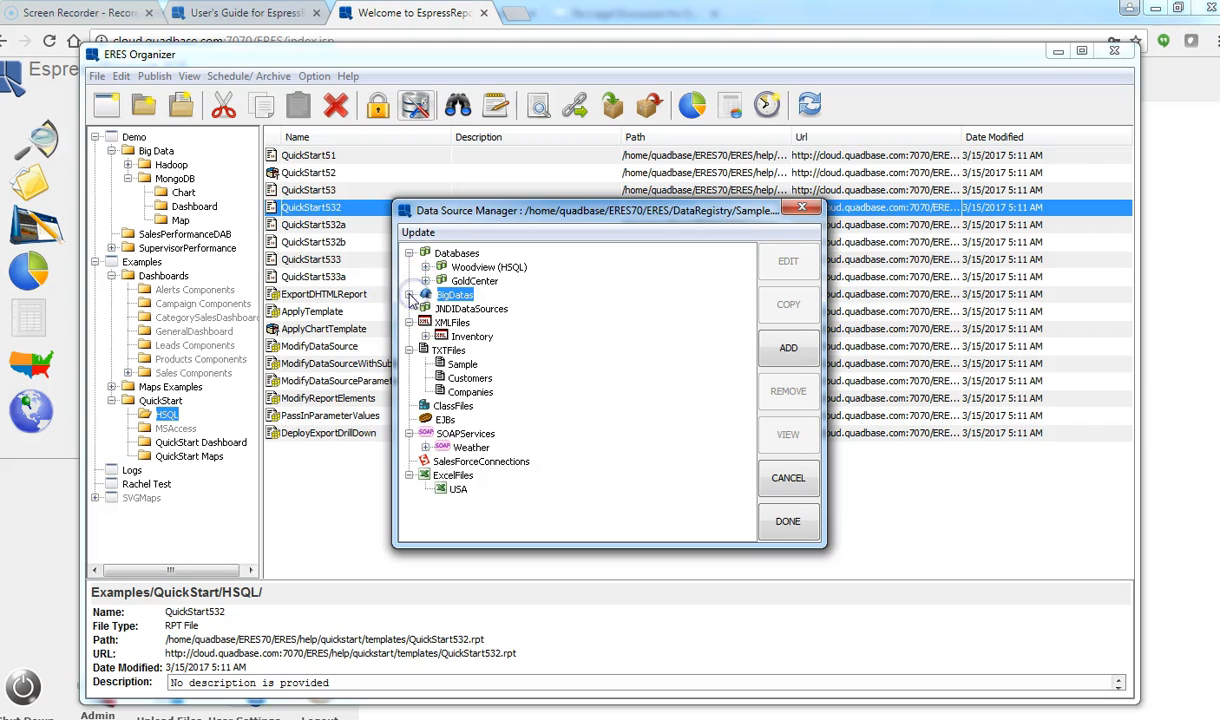
pyautogui.click(408, 294)
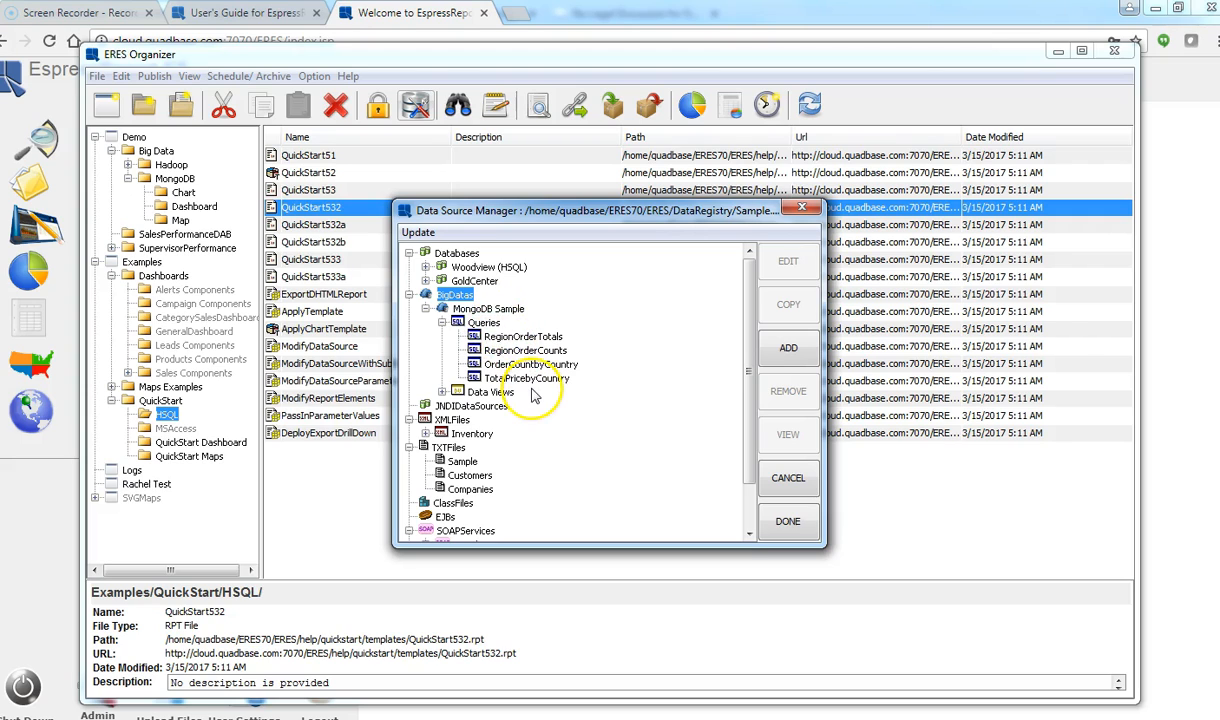
pyautogui.click(525, 379)
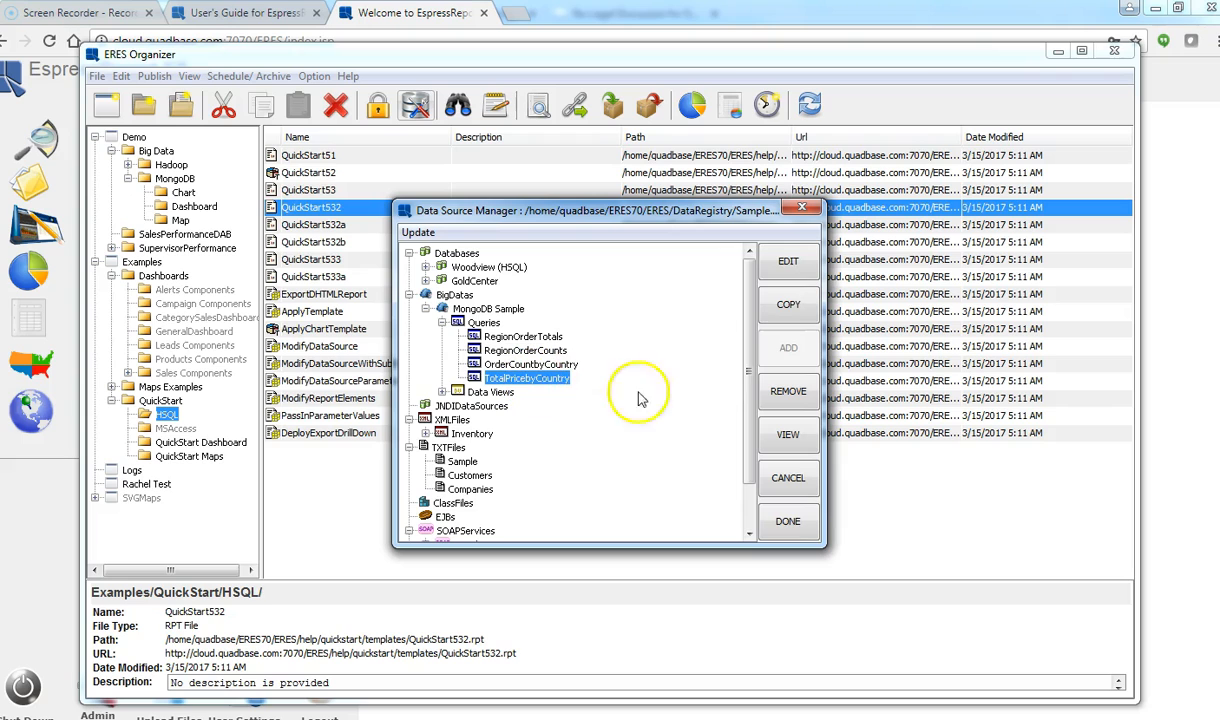
# Step: Open the TotalPricebyCountry SQL and run it in Datasheet View with 1992 and AFRICA
pyautogui.click(788, 304)
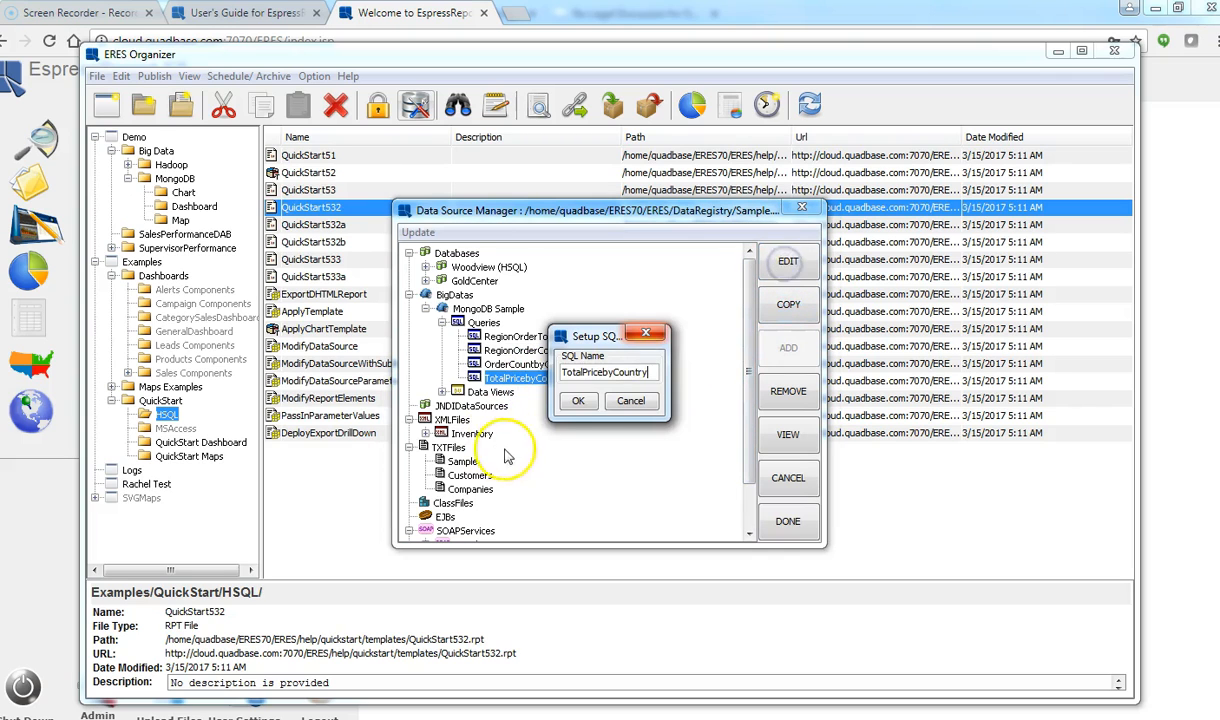
pyautogui.click(577, 402)
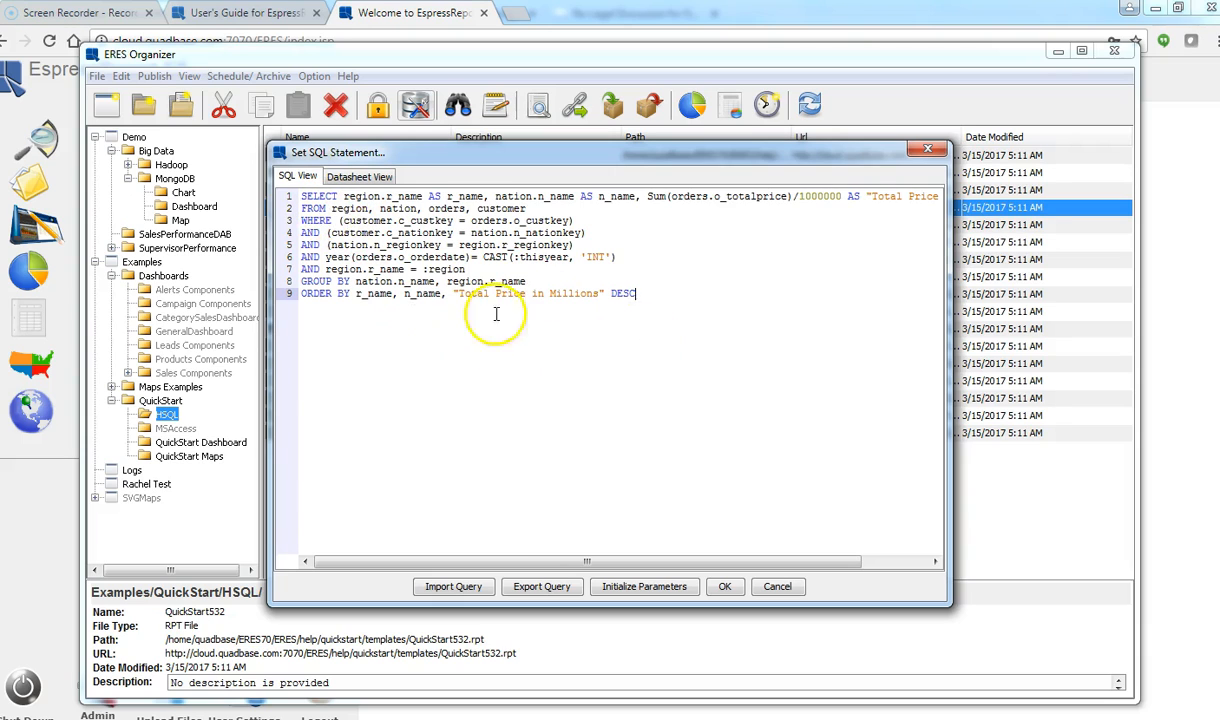
pyautogui.click(362, 178)
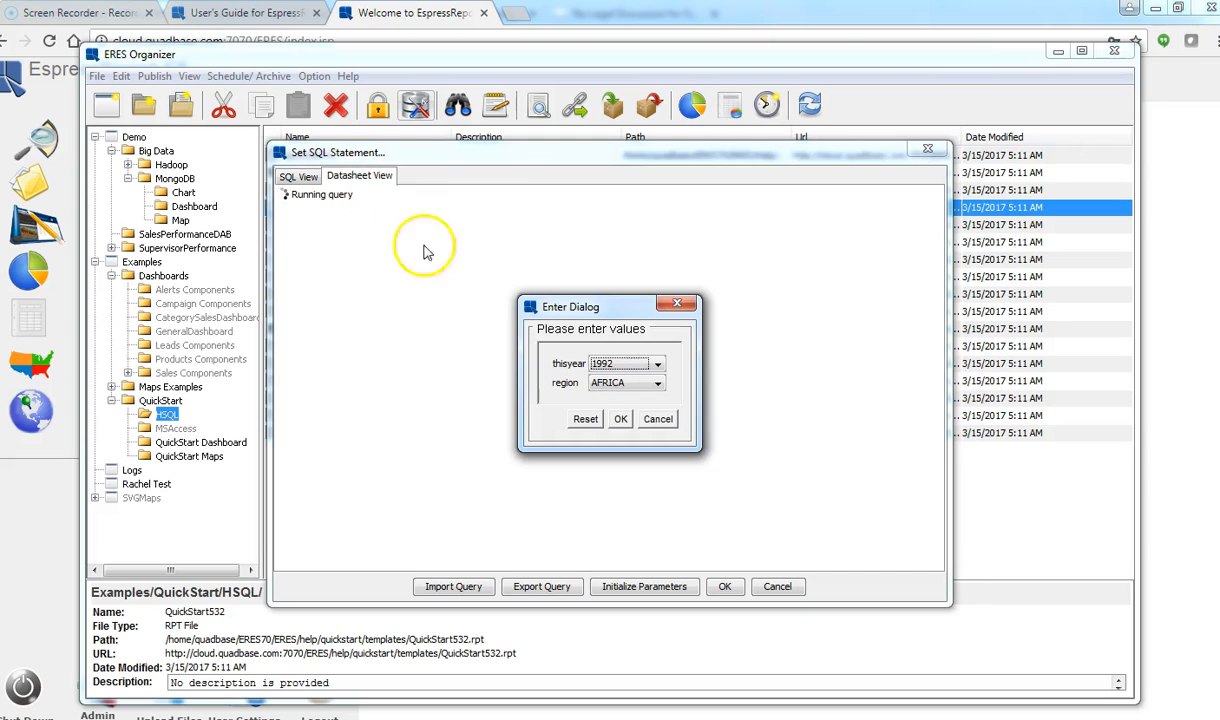
pyautogui.click(620, 420)
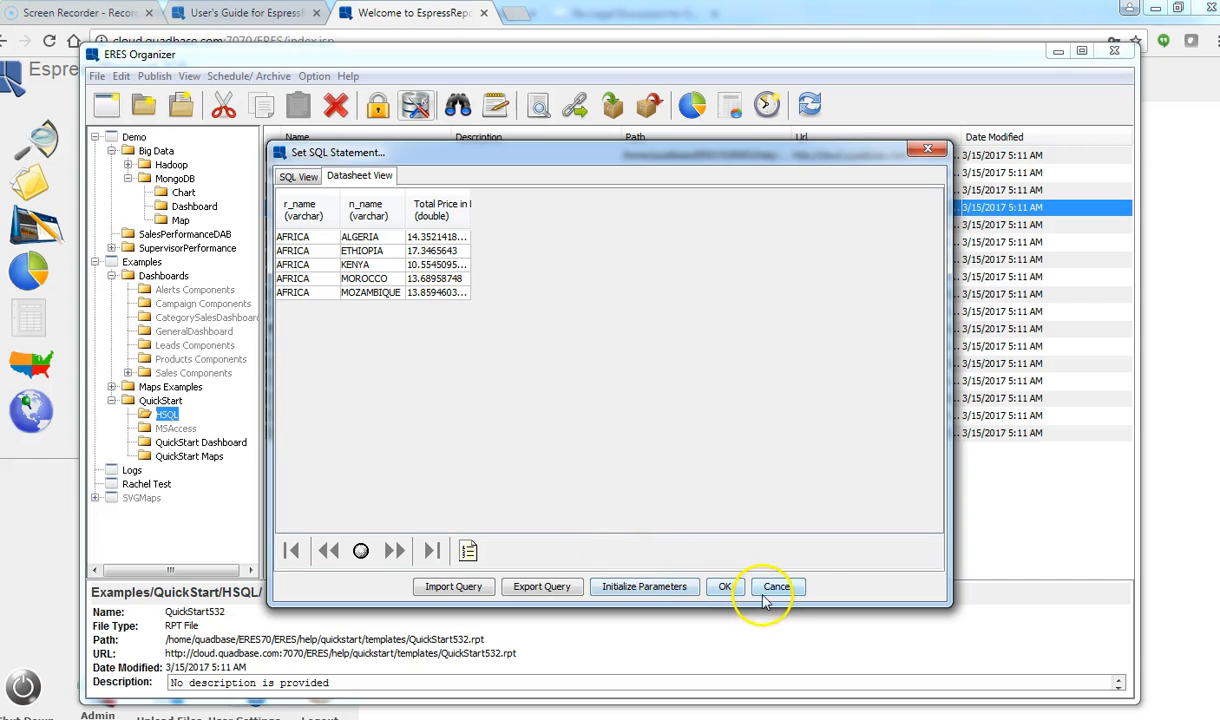
# Step: Create a bar chart from the TotalPricebyCountry results and open it in the Chart Designer
pyautogui.click(727, 587)
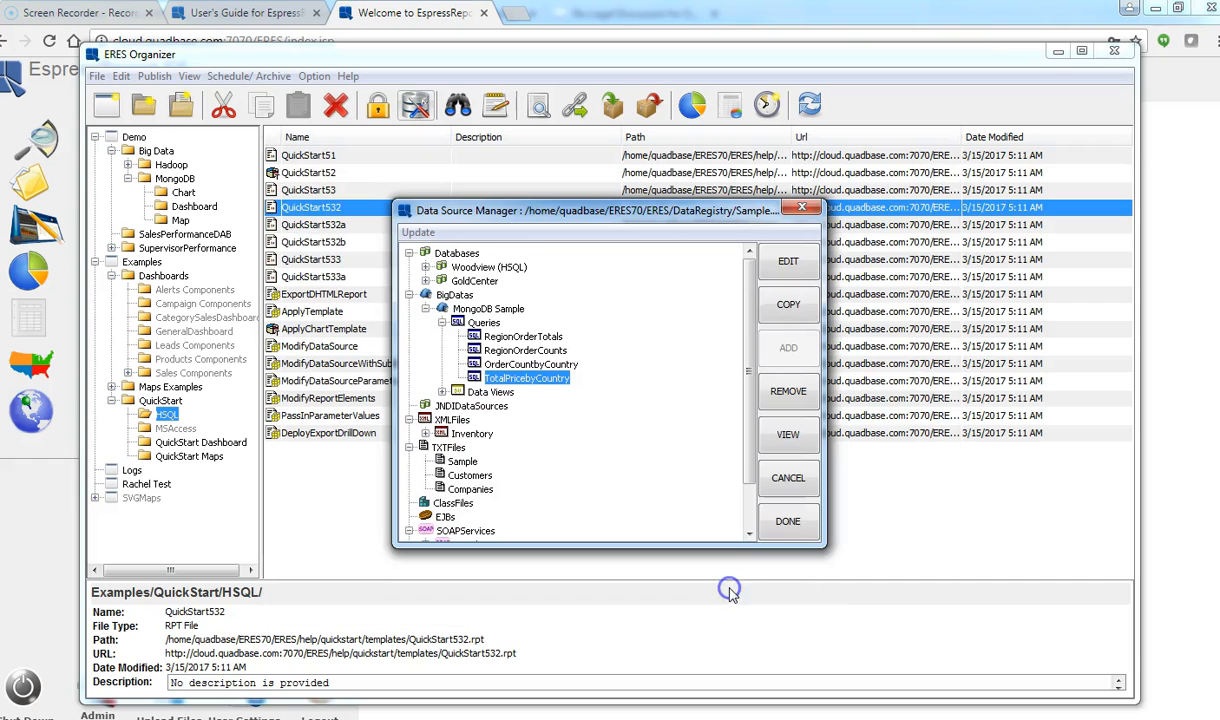
pyautogui.click(780, 437)
pyautogui.click(650, 512)
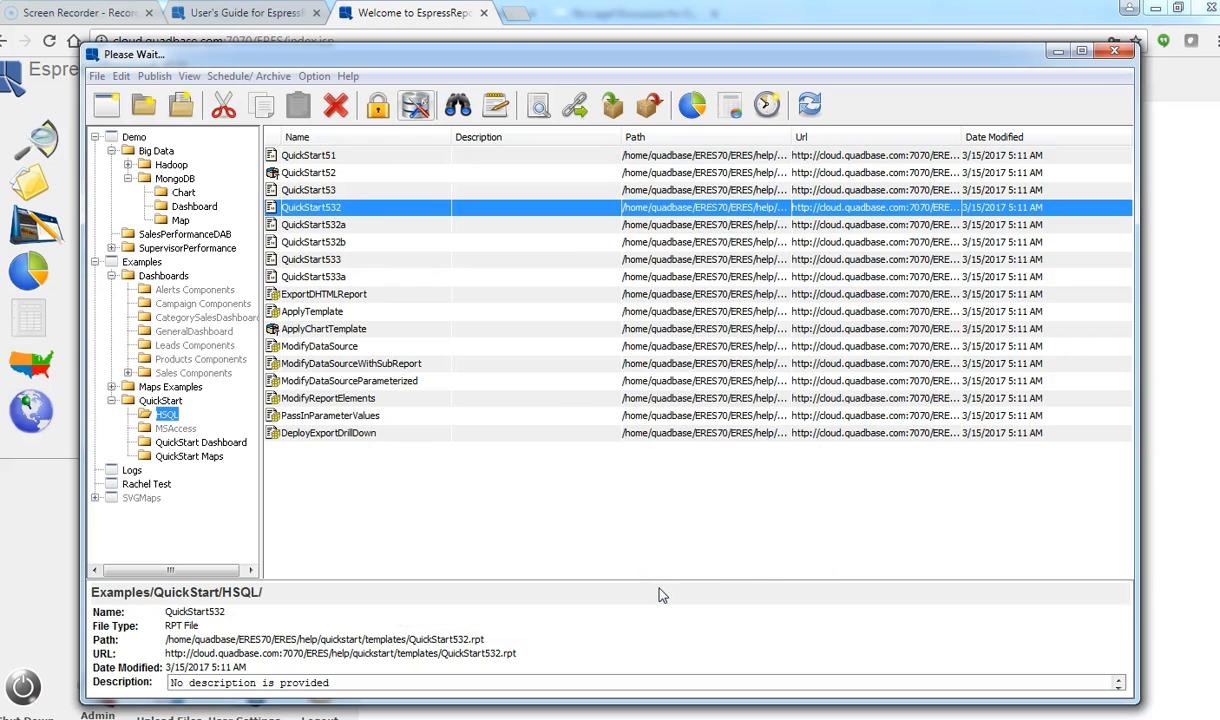
pyautogui.click(620, 436)
pyautogui.doubleClick(430, 240)
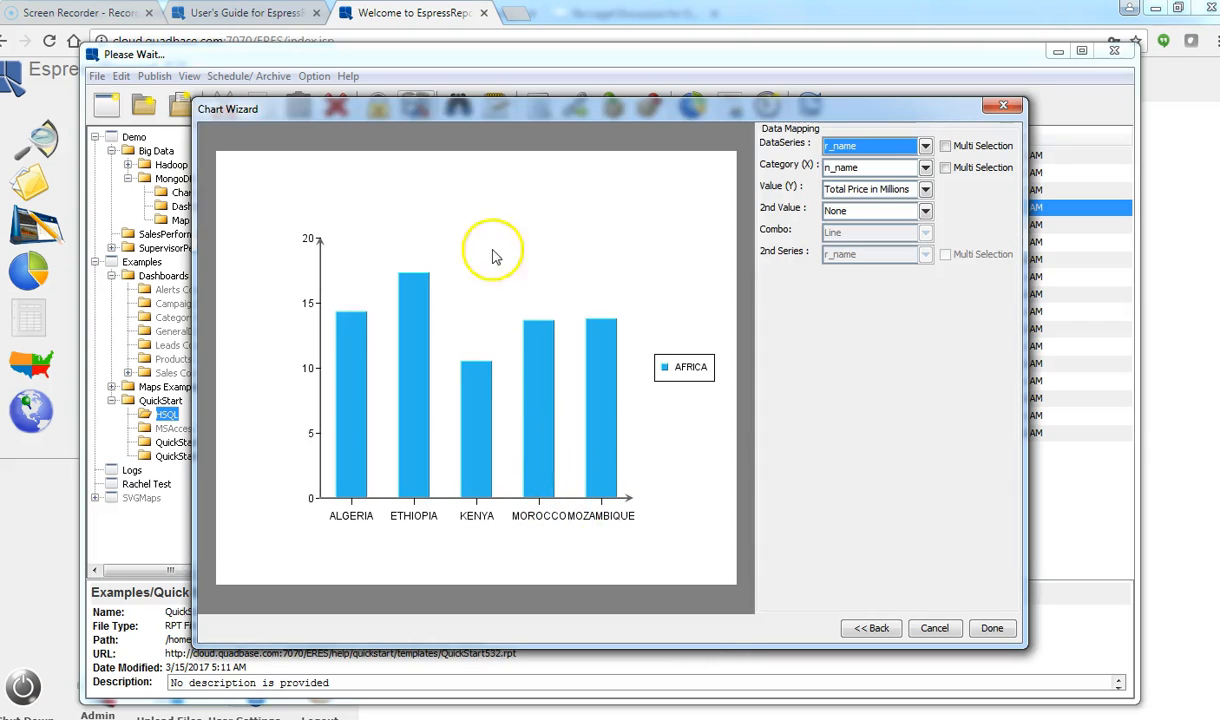
pyautogui.click(990, 630)
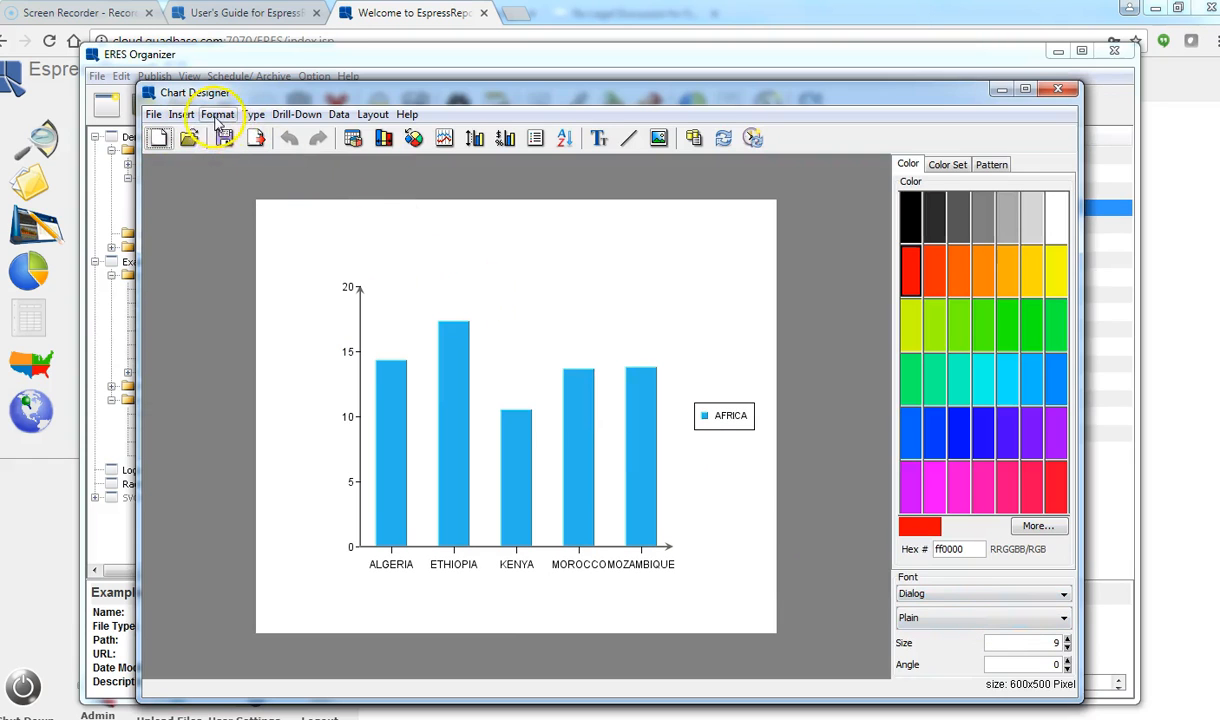
# Step: Title the chart 'Sales By Country' with axis titles 'Country' and 'Number of Orders', then close without saving
pyautogui.click(183, 115)
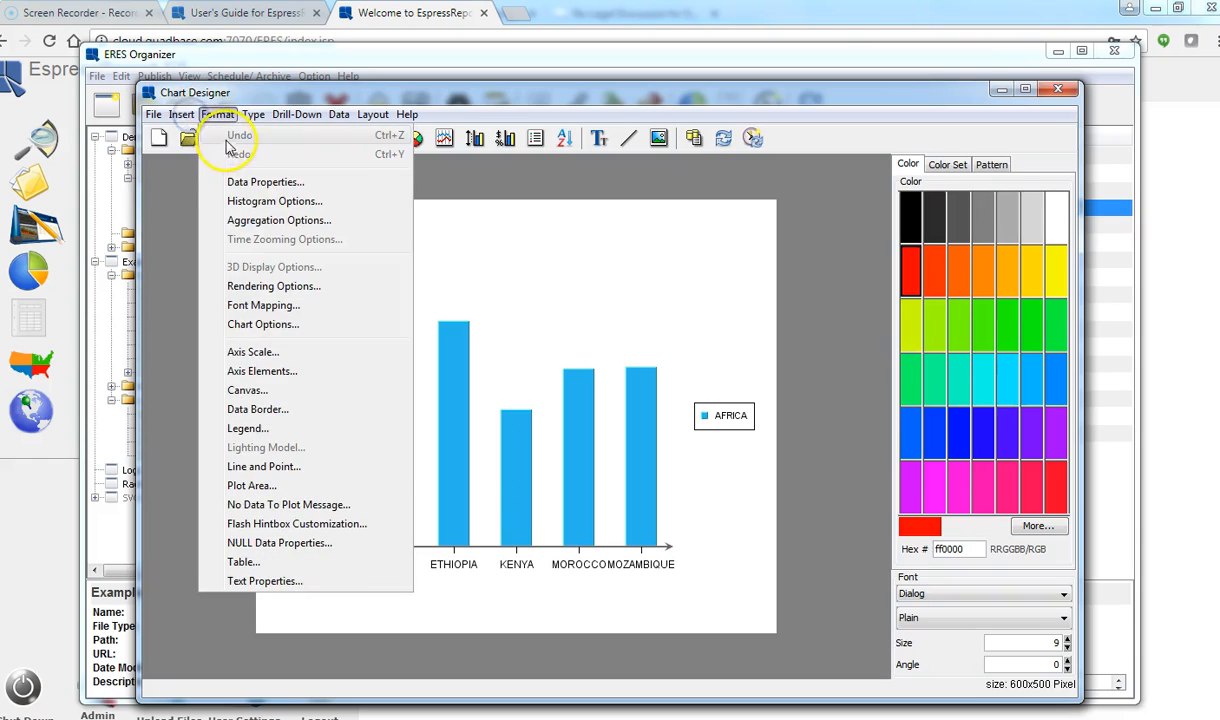
pyautogui.click(208, 135)
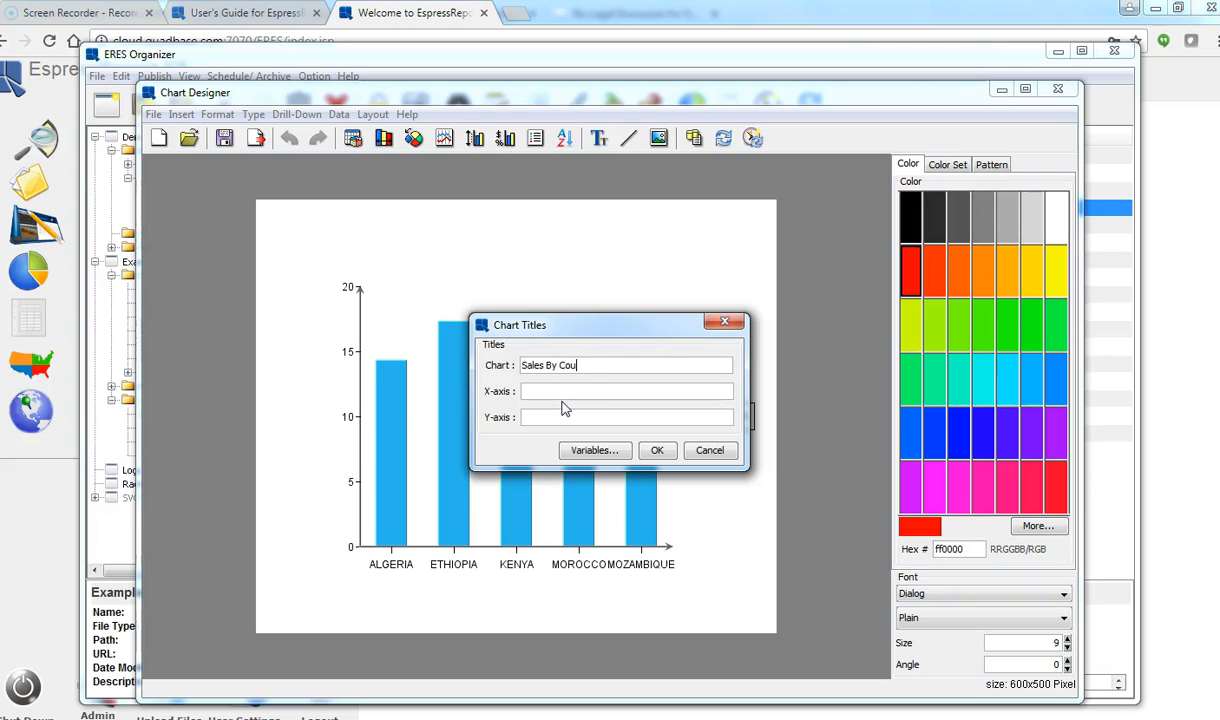
pyautogui.click(556, 399)
pyautogui.click(588, 416)
pyautogui.click(656, 450)
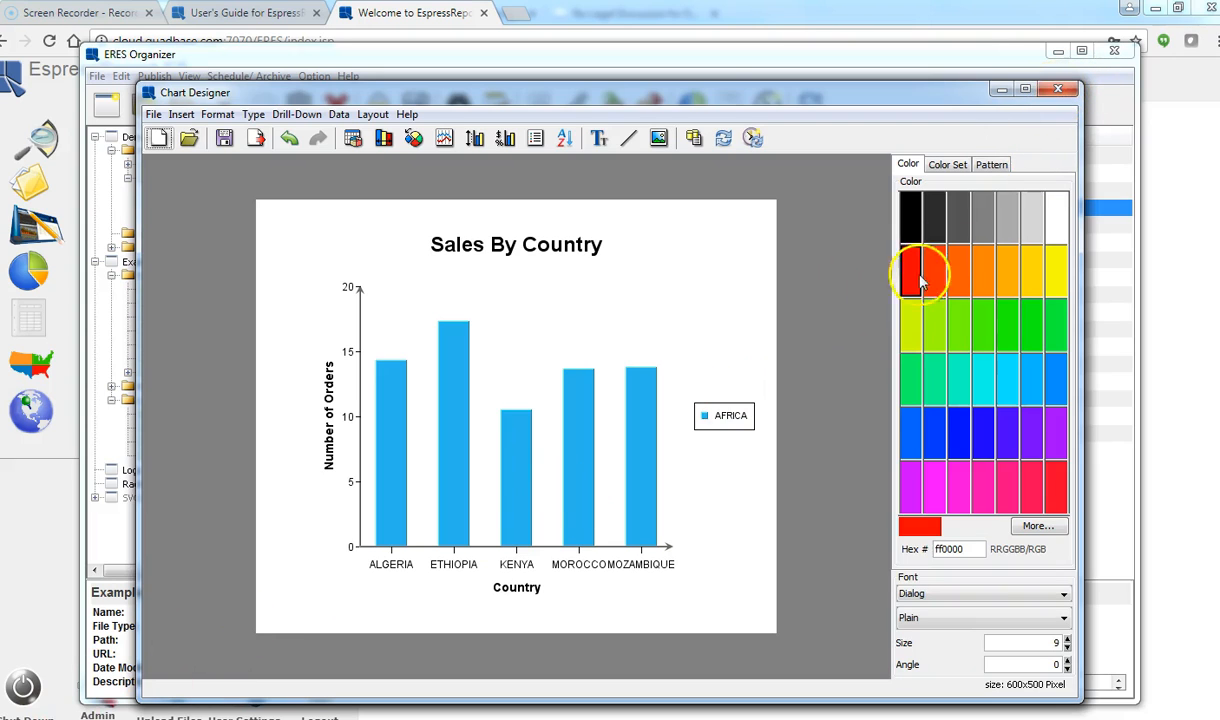
pyautogui.click(1058, 89)
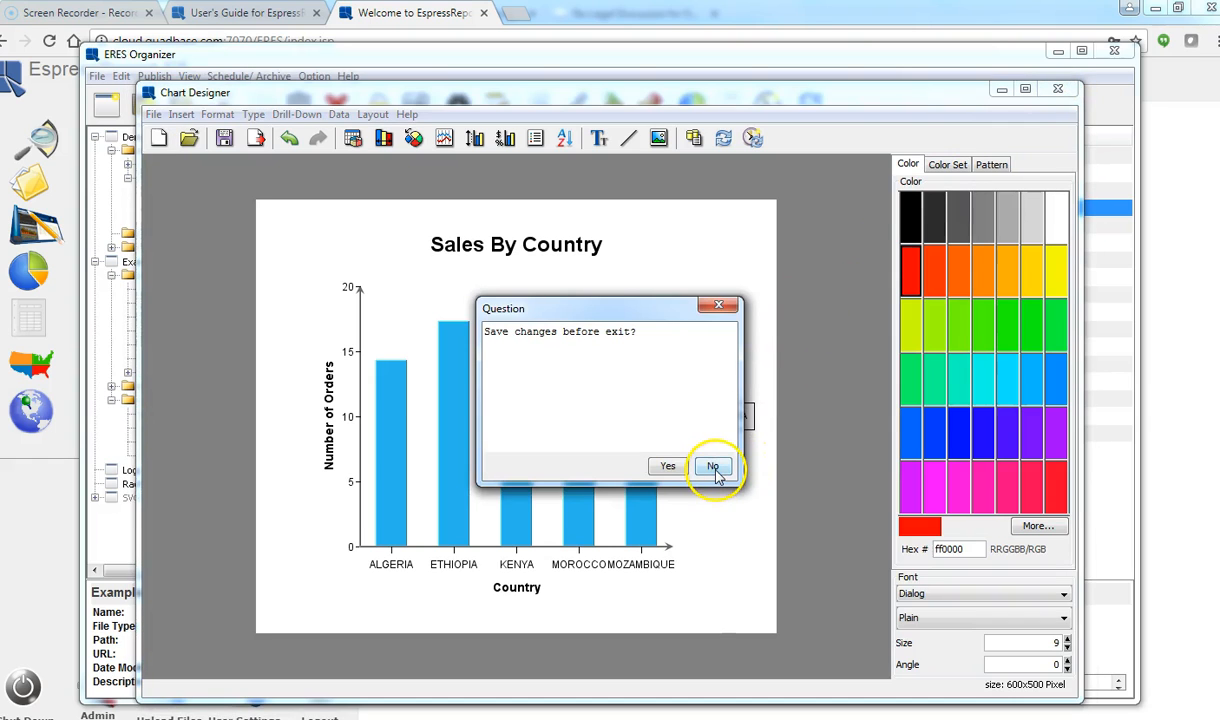
pyautogui.click(713, 468)
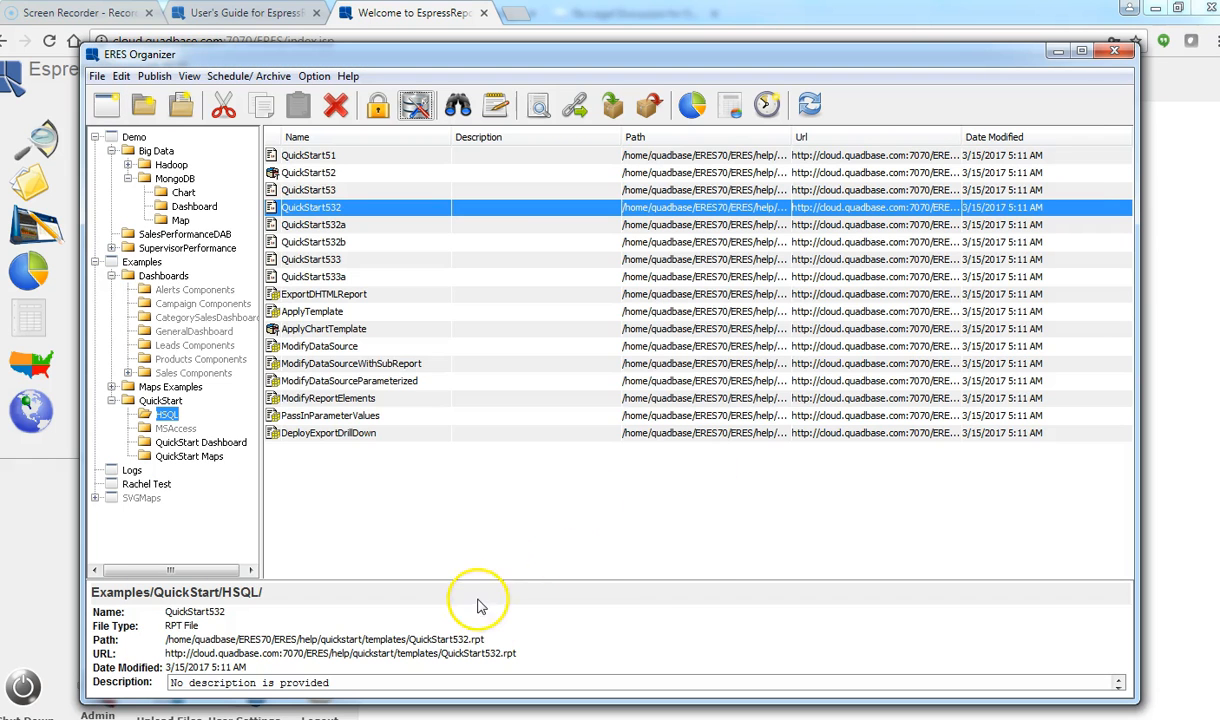
# Step: Preview the Orders data view under Woodview (HSQL) in the Sample.xml data registry
pyautogui.click(416, 104)
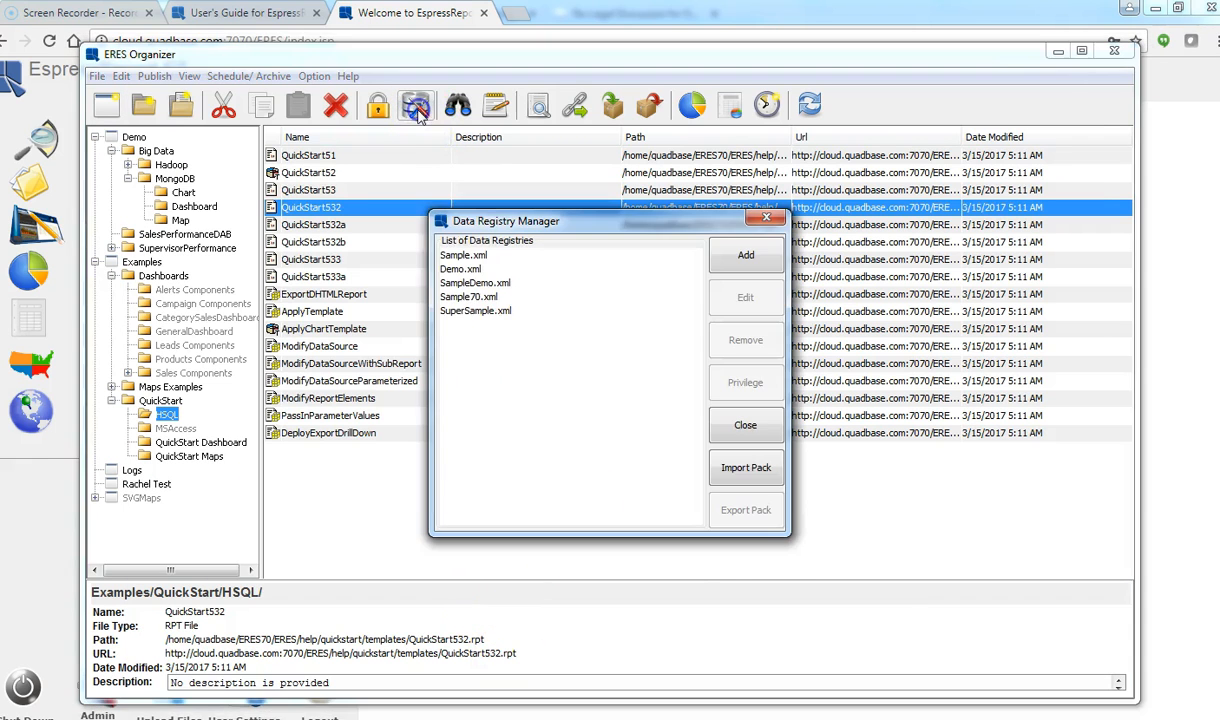
pyautogui.click(446, 255)
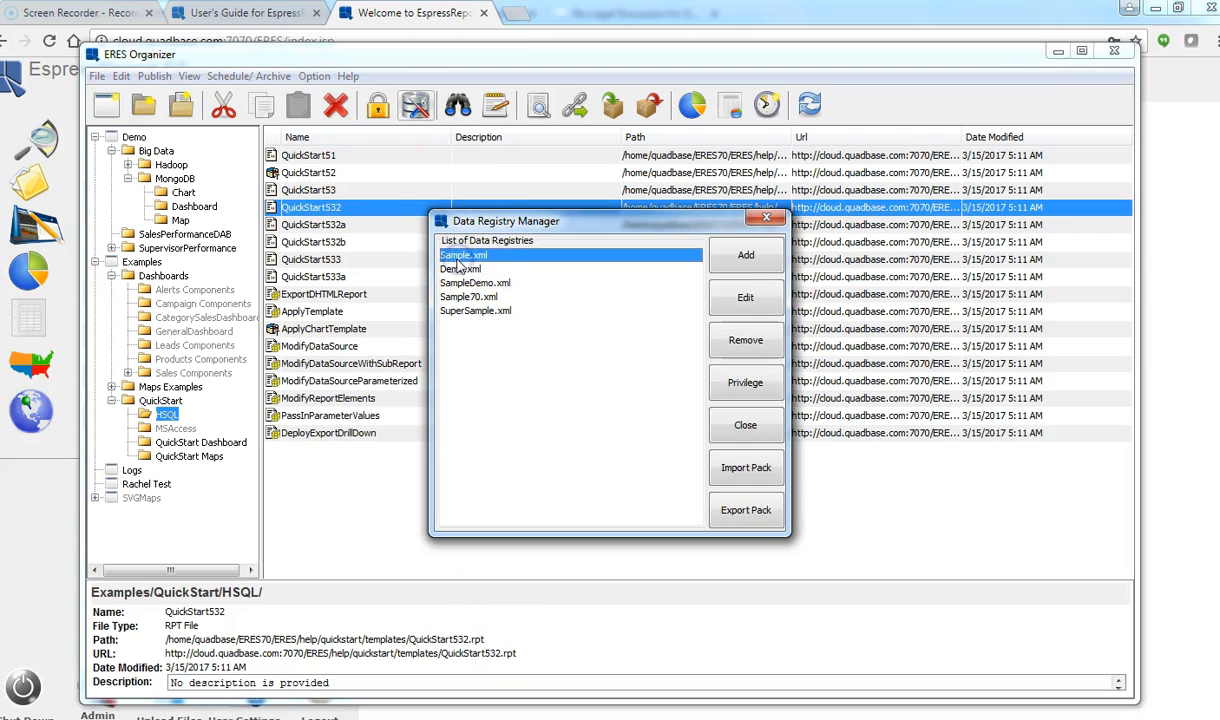
pyautogui.click(747, 300)
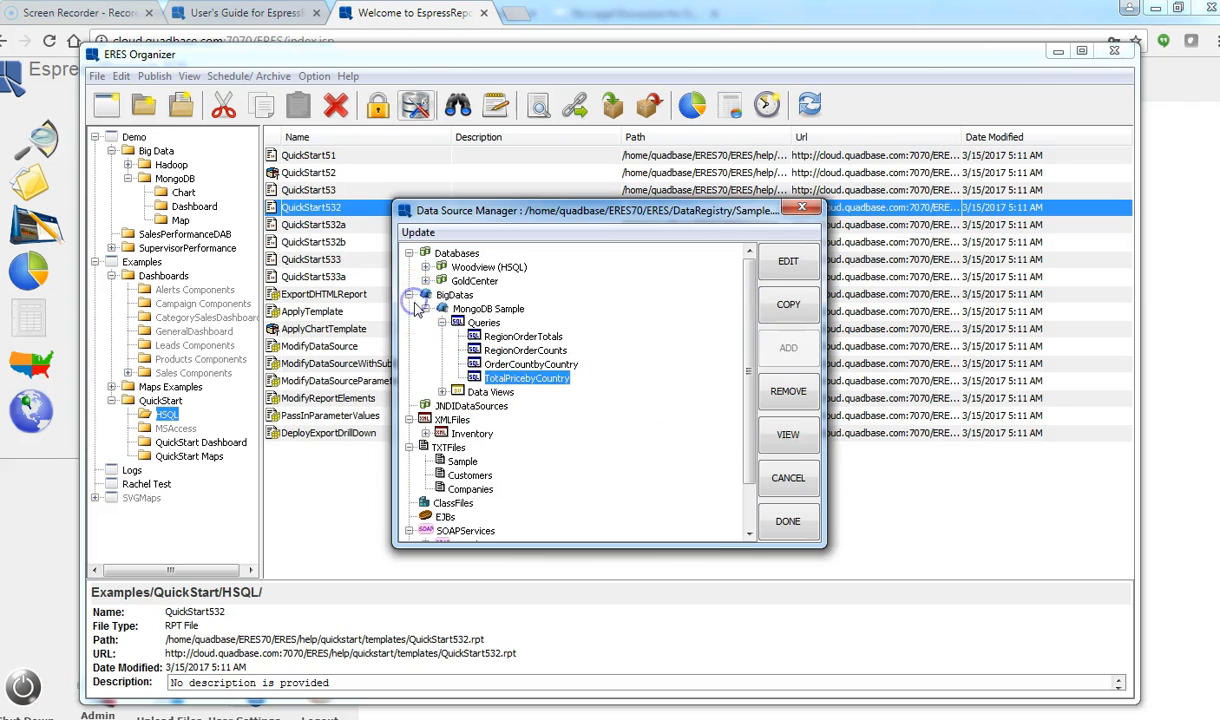
pyautogui.click(426, 267)
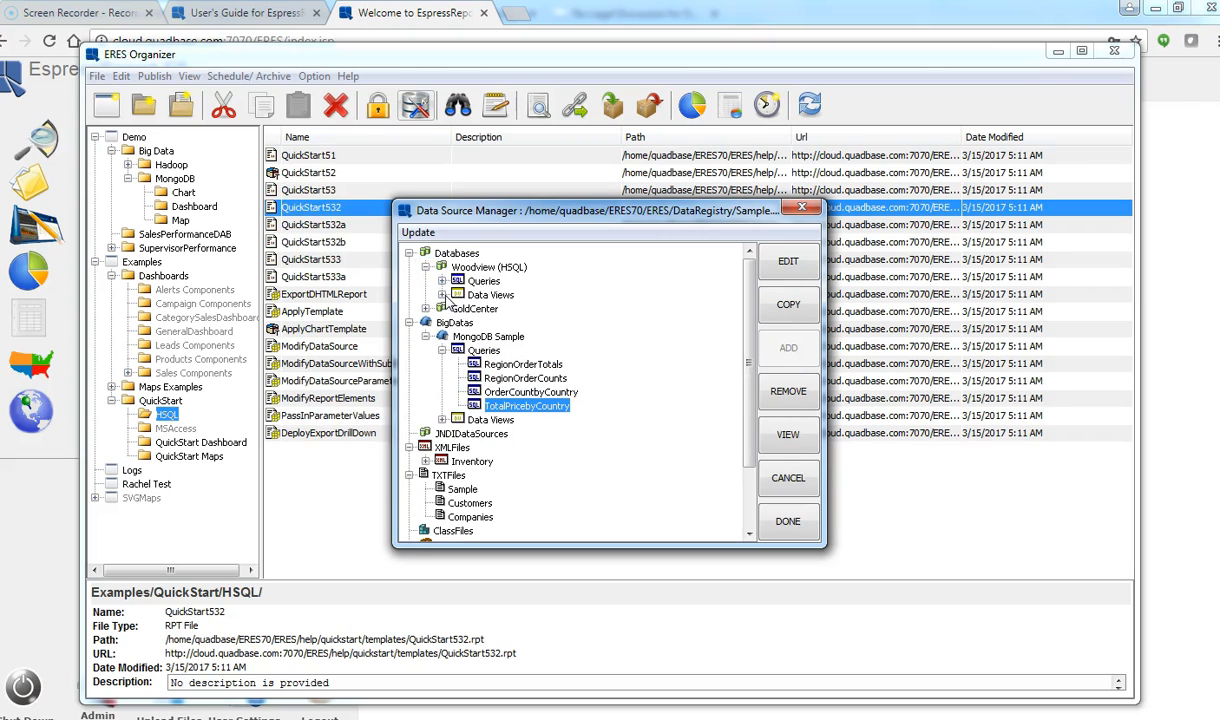
pyautogui.click(441, 295)
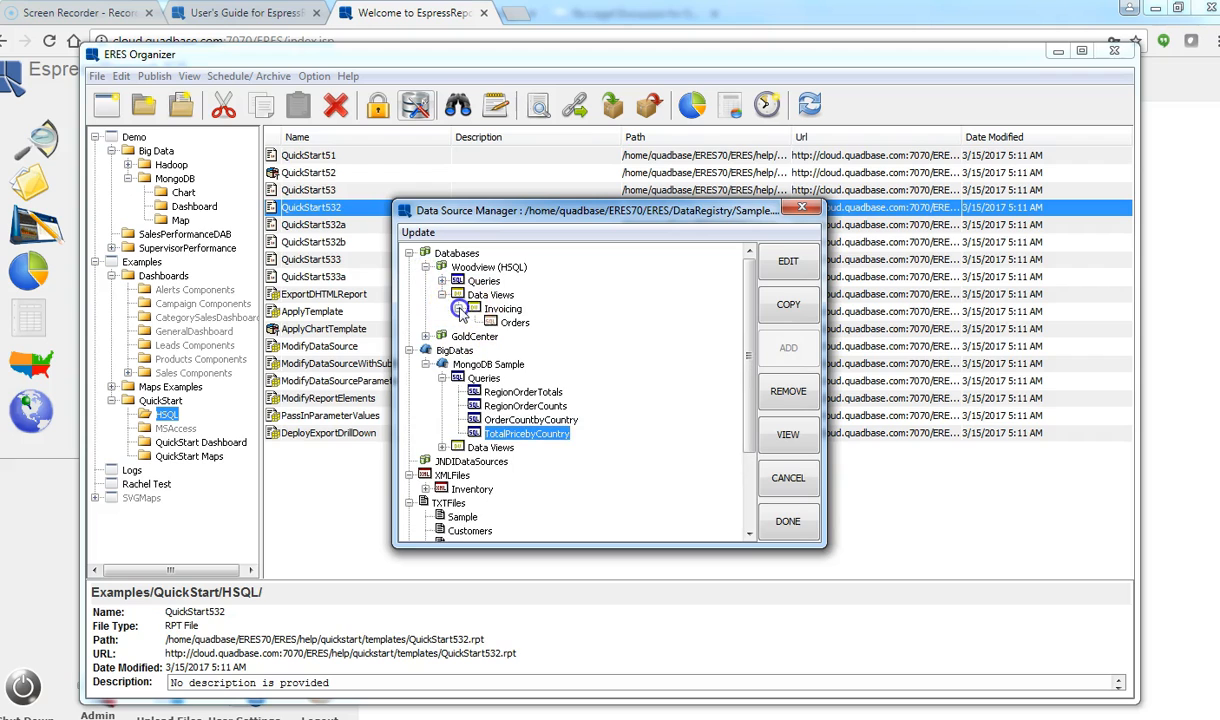
pyautogui.click(514, 326)
pyautogui.click(772, 428)
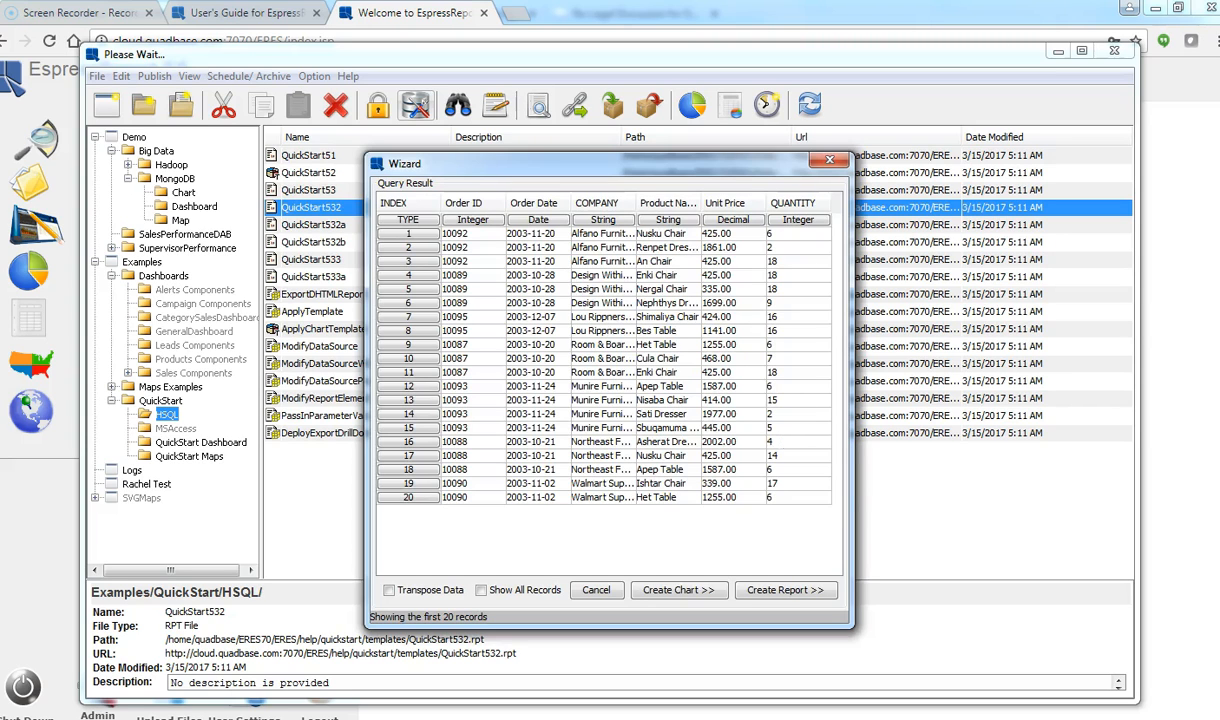
# Step: Create a report from the Orders query result to reach the Select Report Format page
pyautogui.click(772, 591)
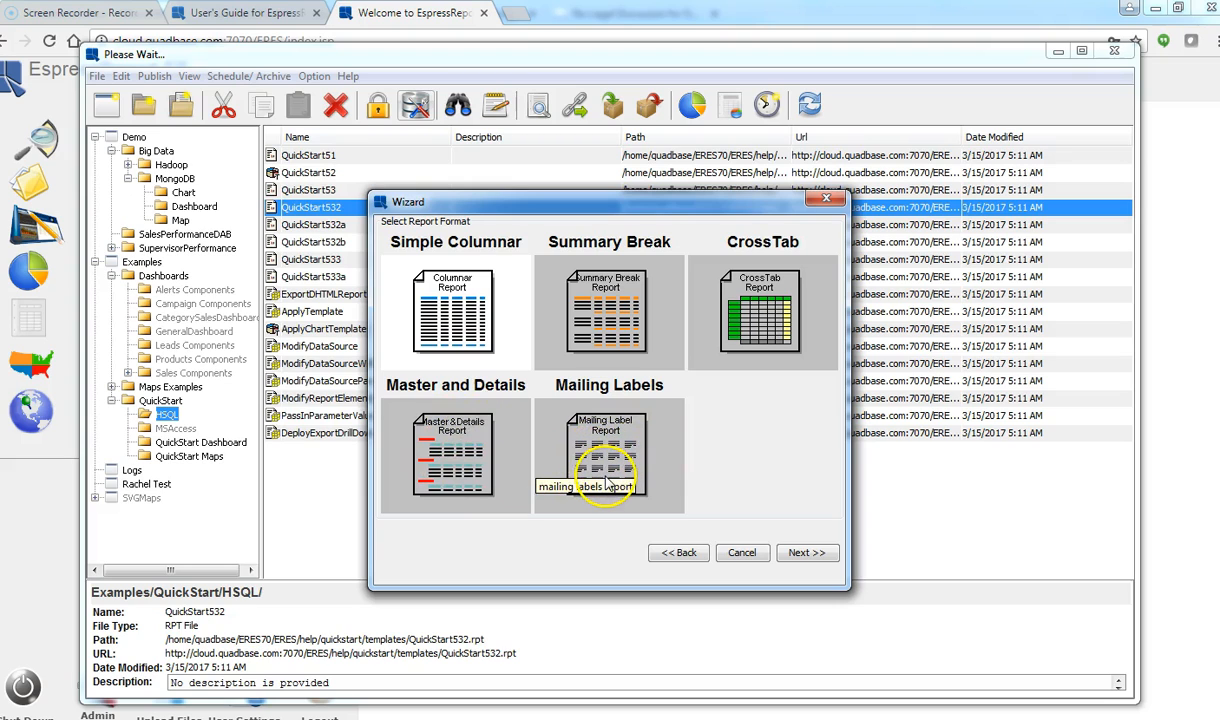
# Step: Choose the Summary Break report format and include all six columns
pyautogui.click(601, 327)
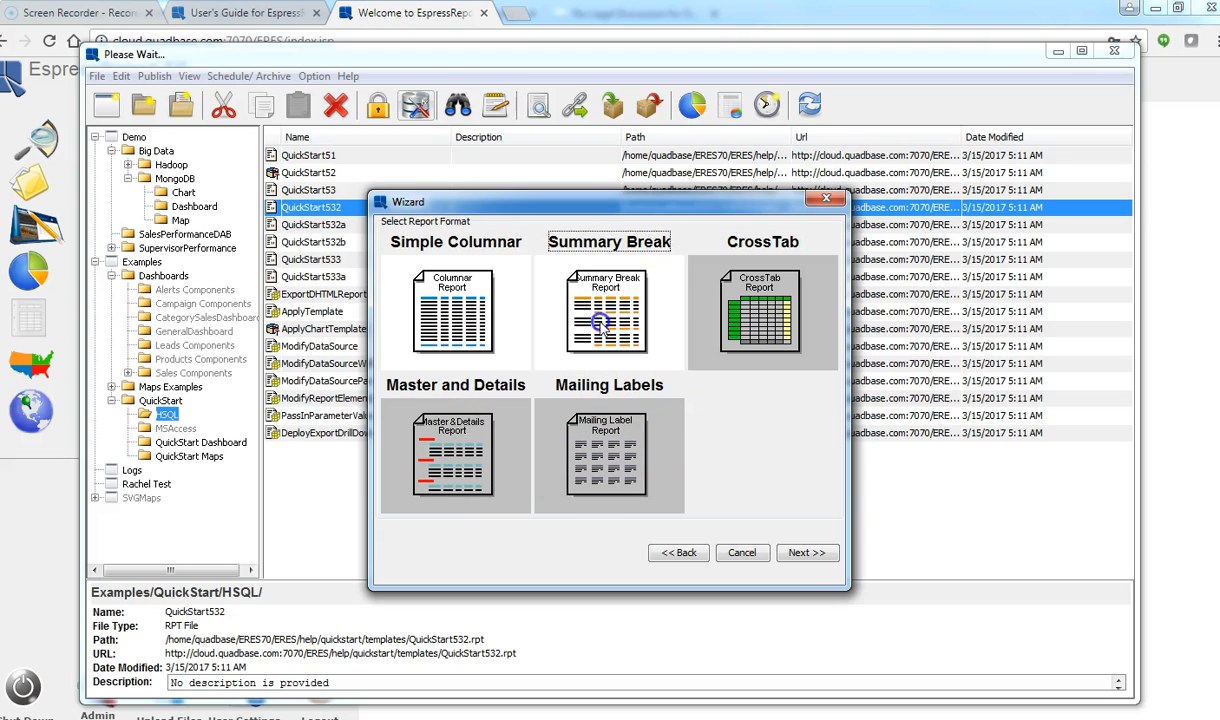
pyautogui.click(790, 555)
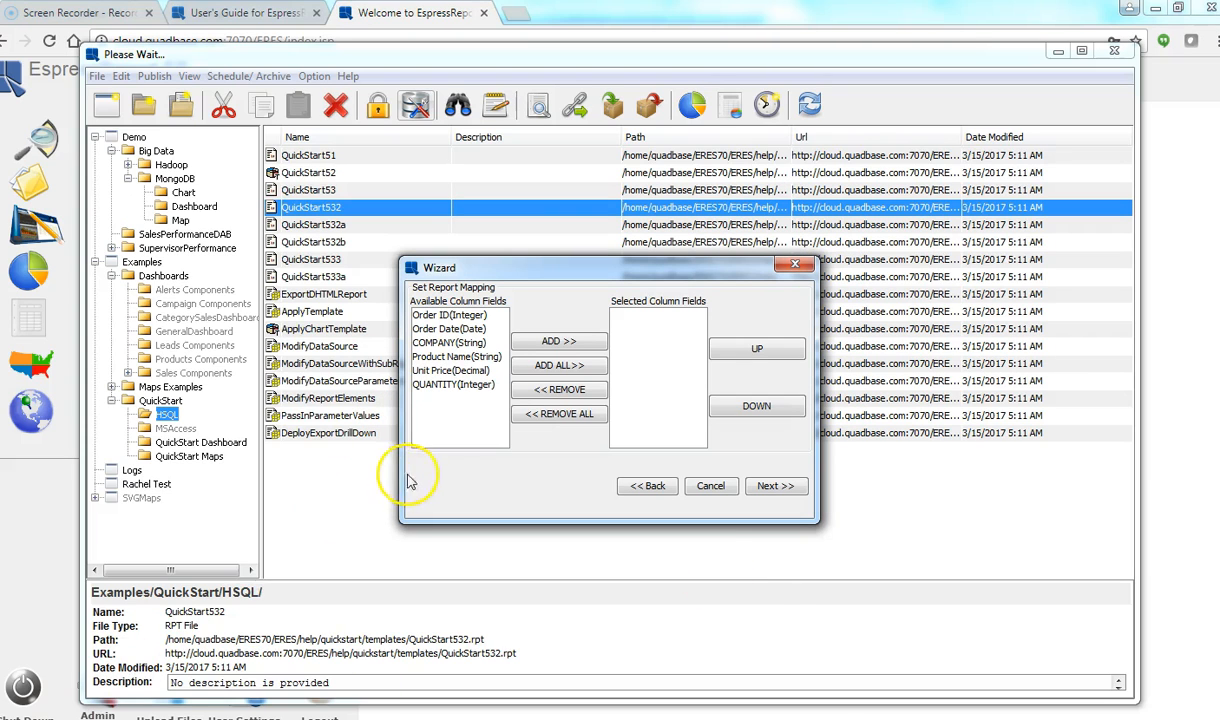
pyautogui.click(548, 366)
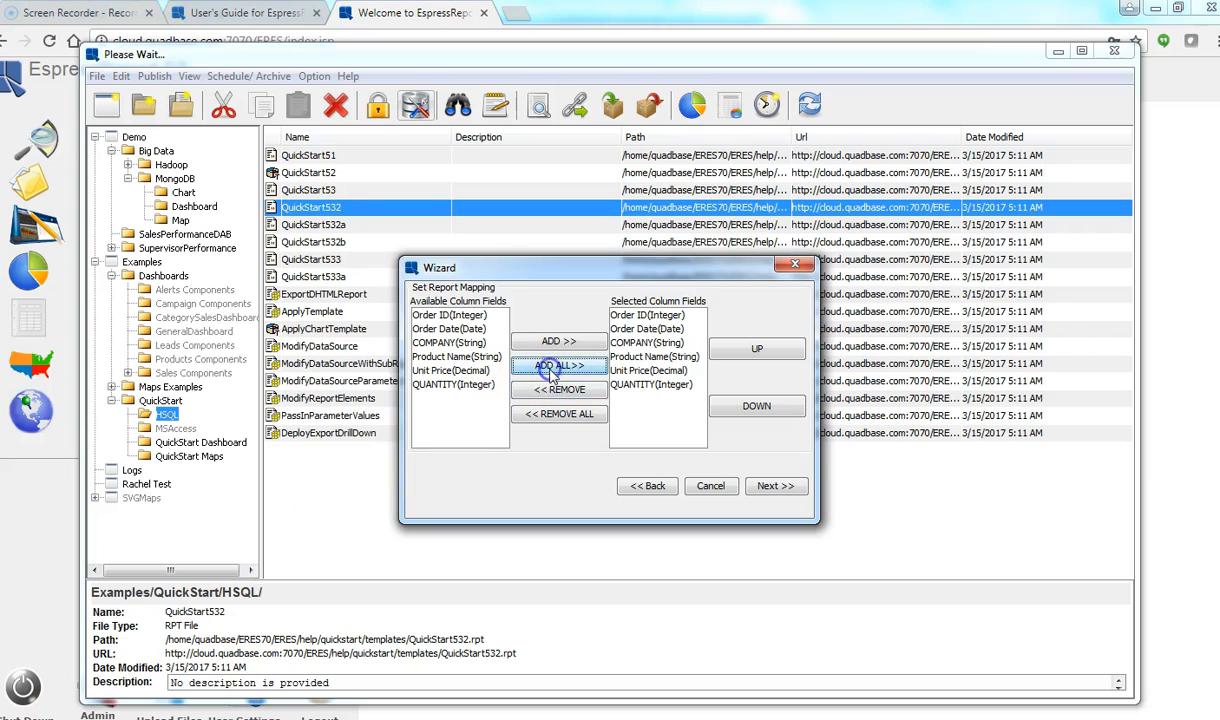
pyautogui.click(775, 486)
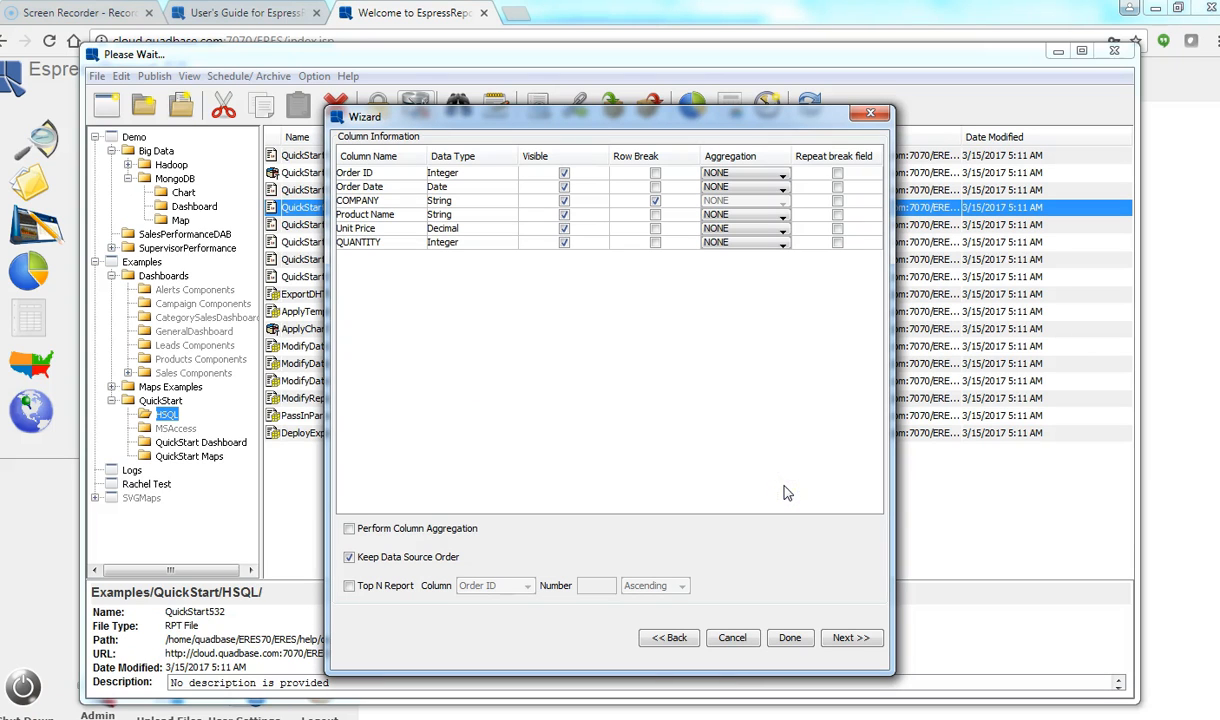
# Step: Sum QUANTITY and break rows on Order ID instead of COMPANY
pyautogui.click(728, 243)
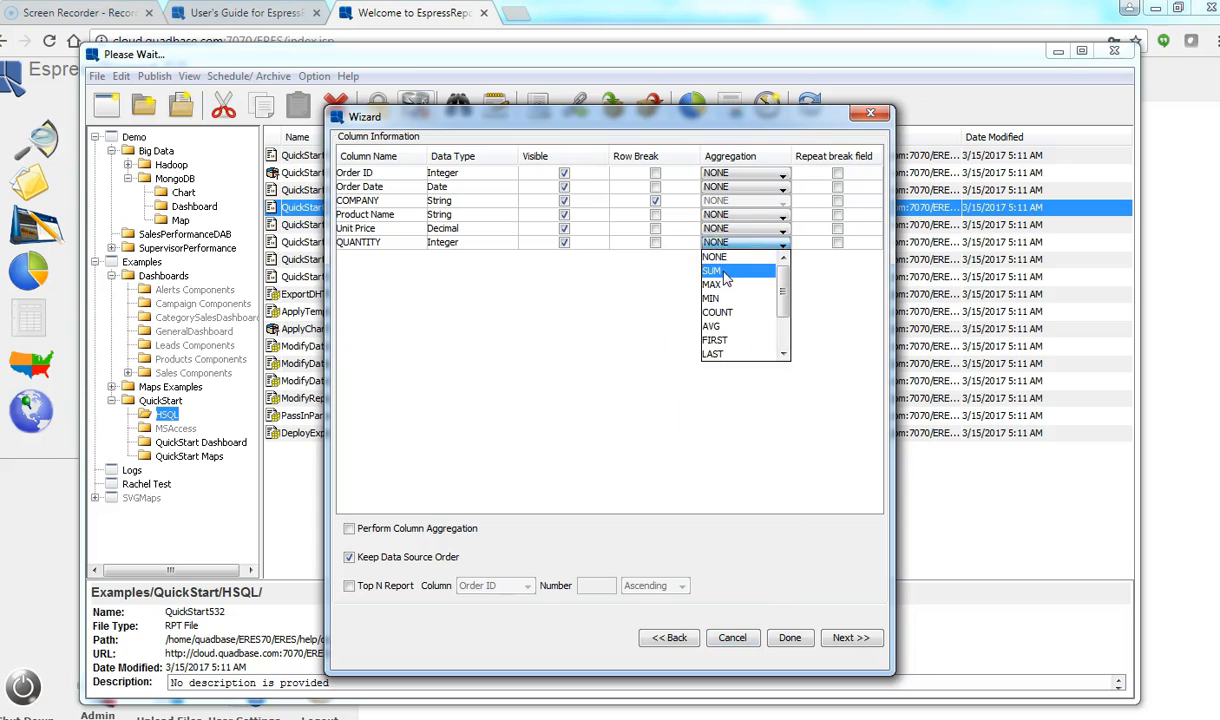
pyautogui.click(726, 280)
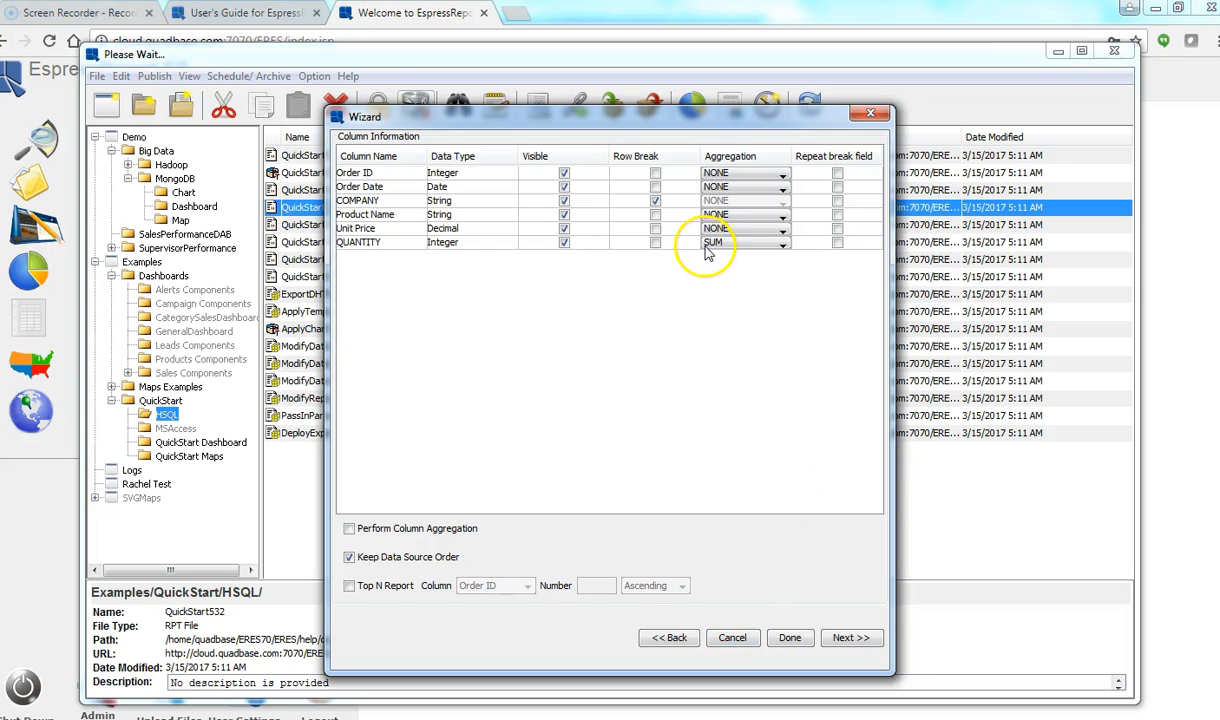
pyautogui.click(655, 173)
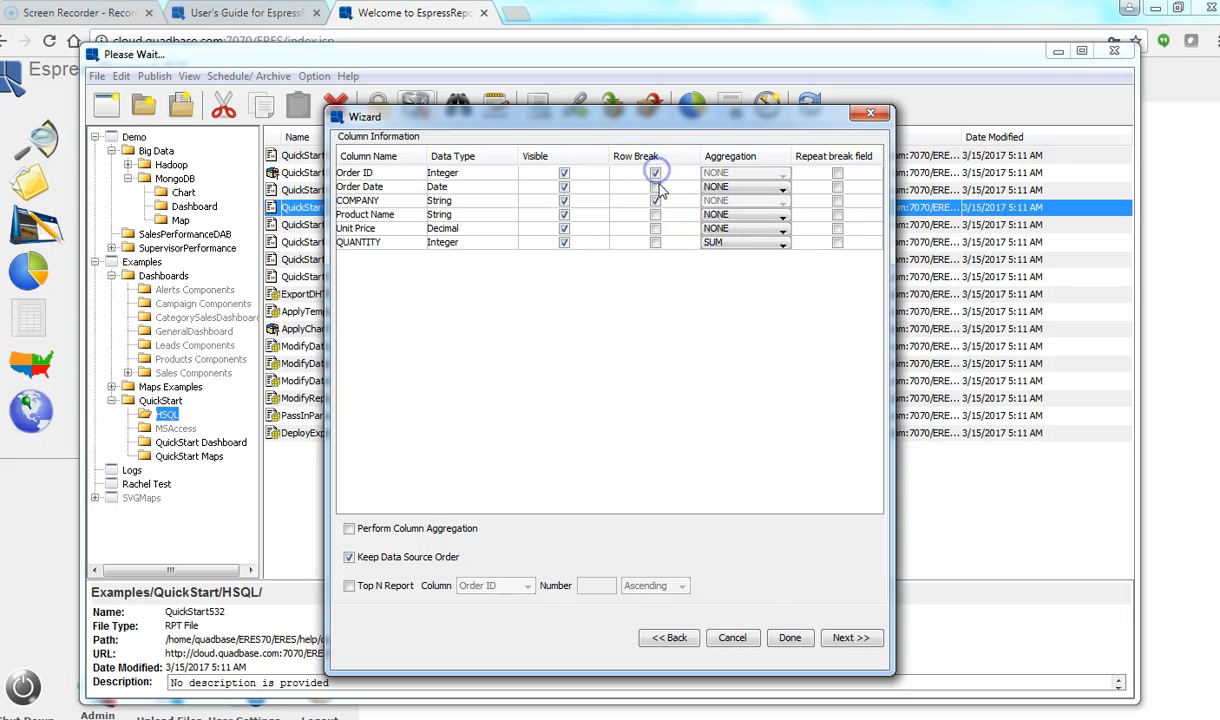
pyautogui.click(655, 200)
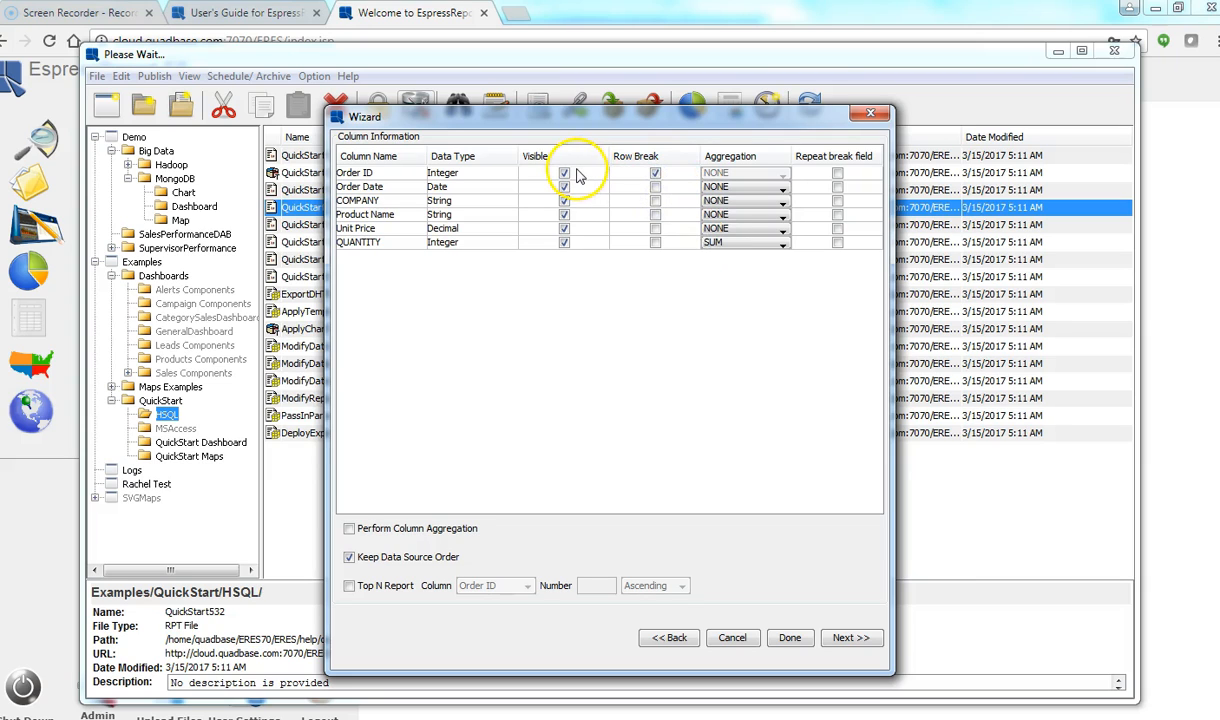
pyautogui.click(845, 638)
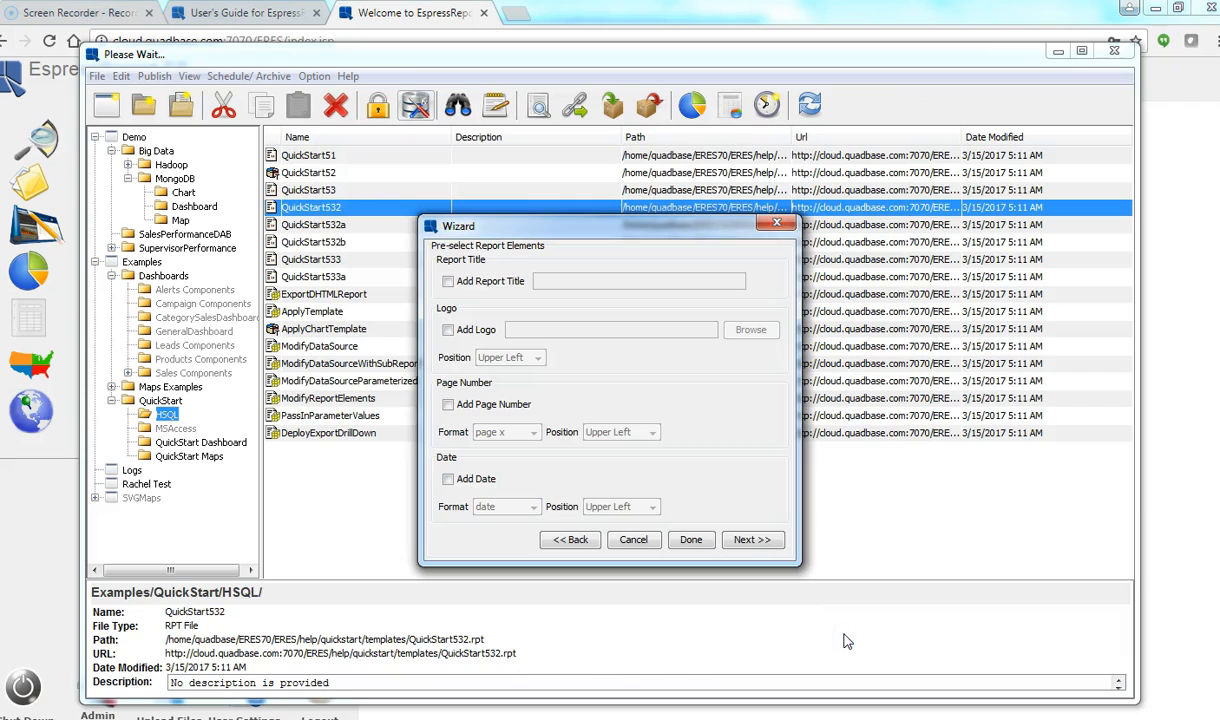
# Step: Add the report title 'Order Details', page numbers and a date at the upper right
pyautogui.click(447, 281)
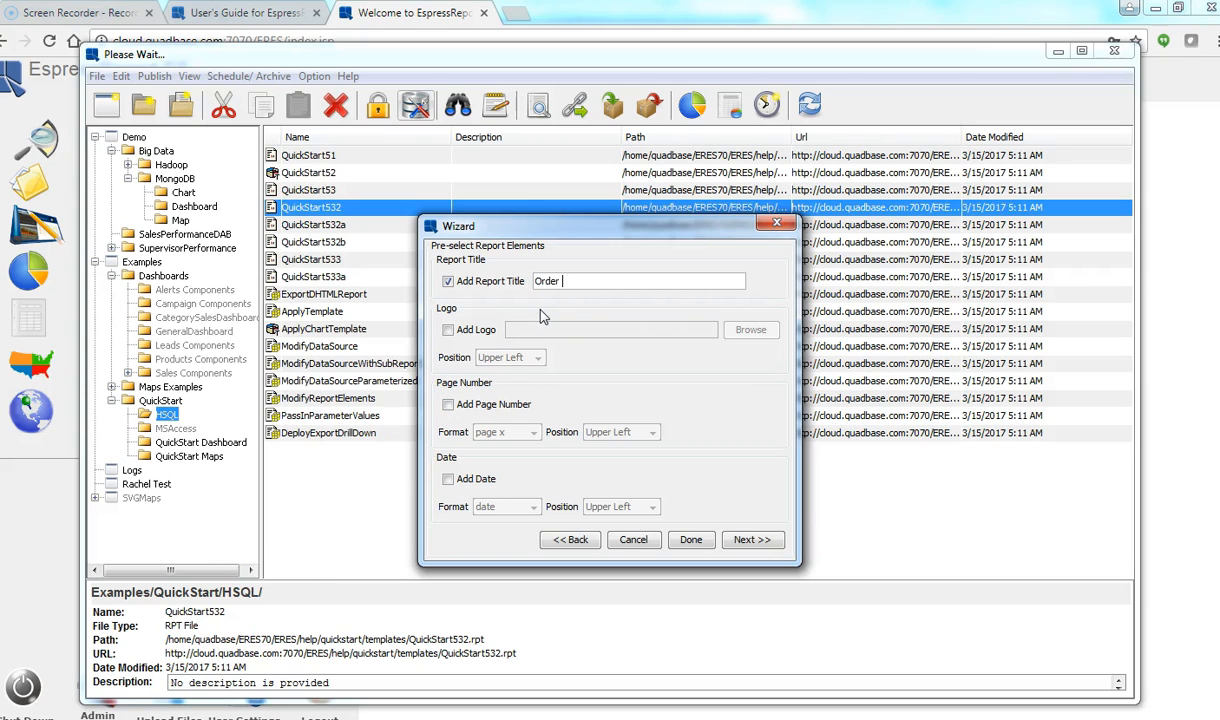
pyautogui.write('ails')
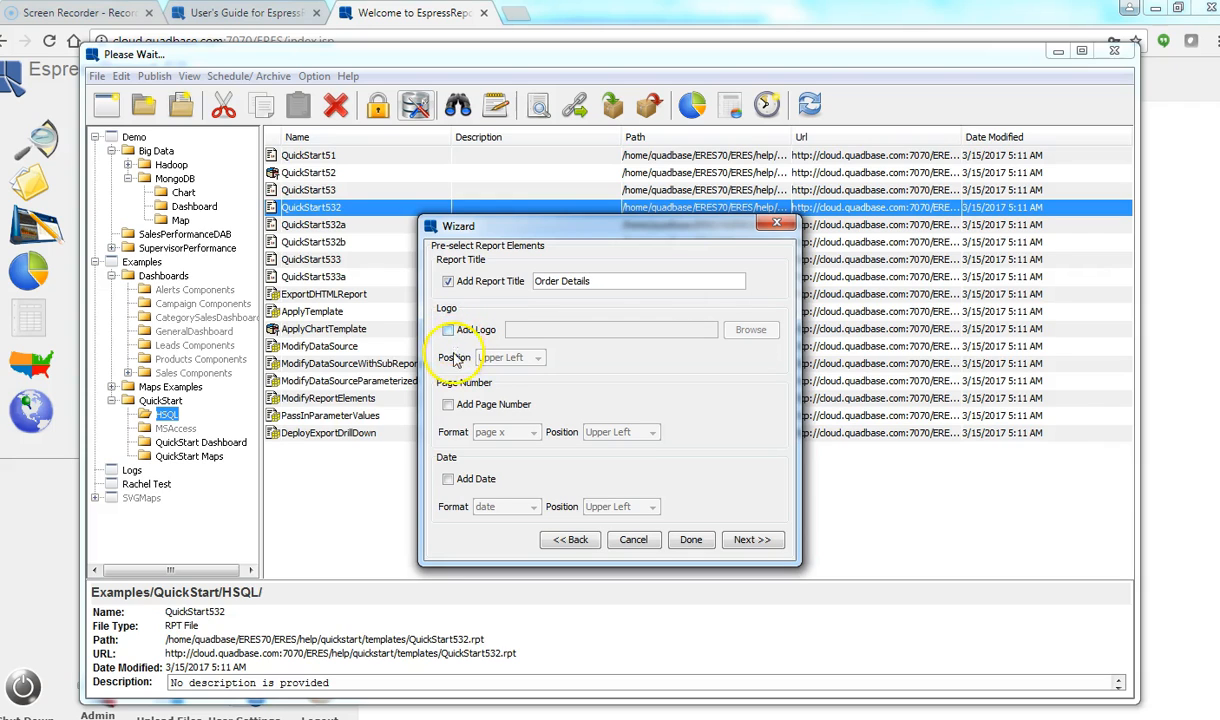
pyautogui.click(447, 406)
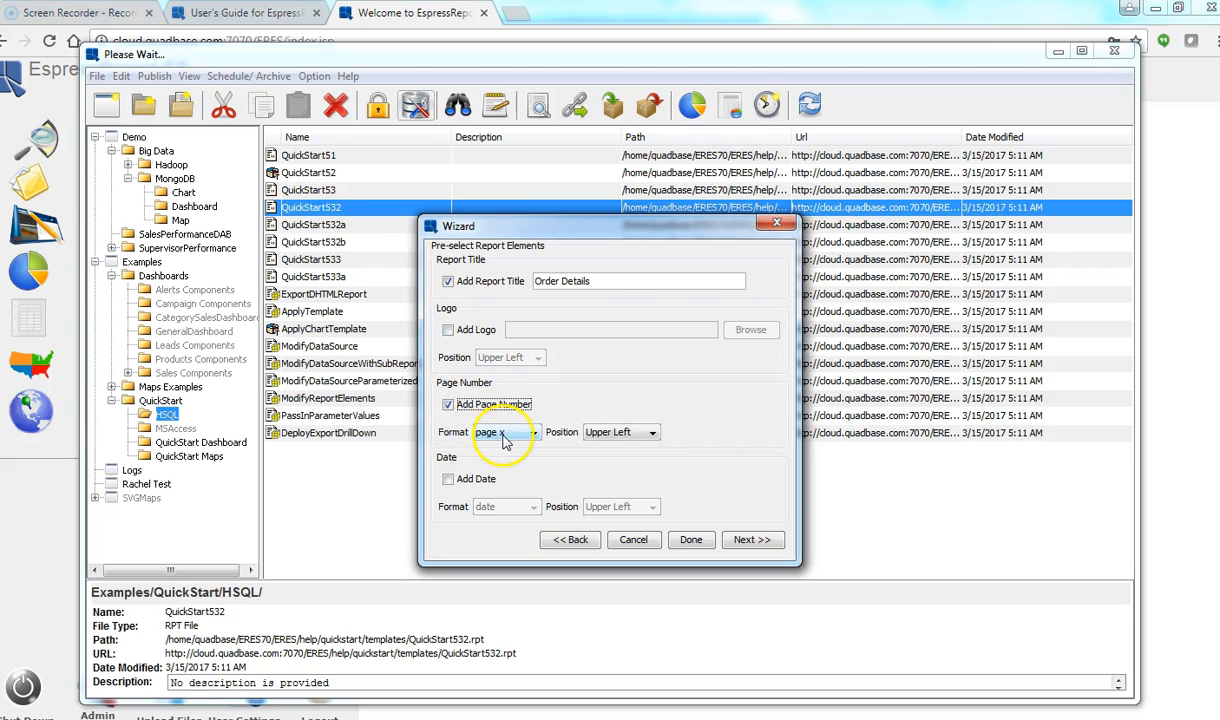
pyautogui.click(449, 482)
pyautogui.click(633, 509)
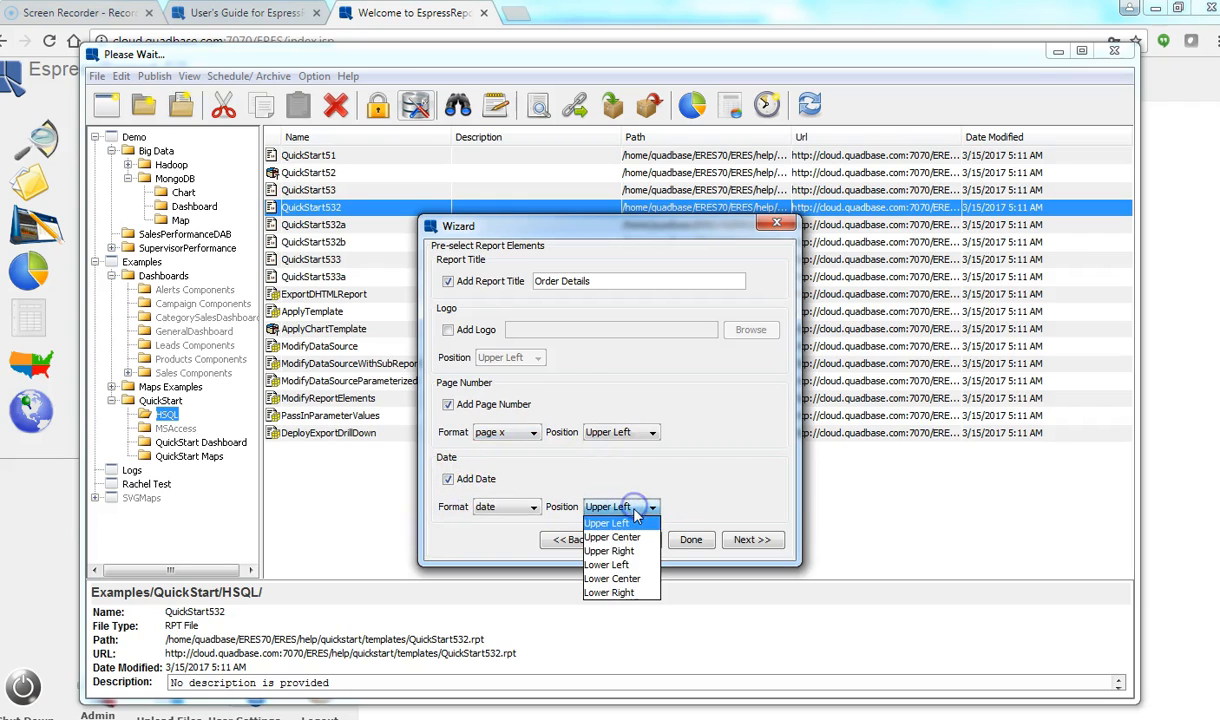
pyautogui.click(609, 551)
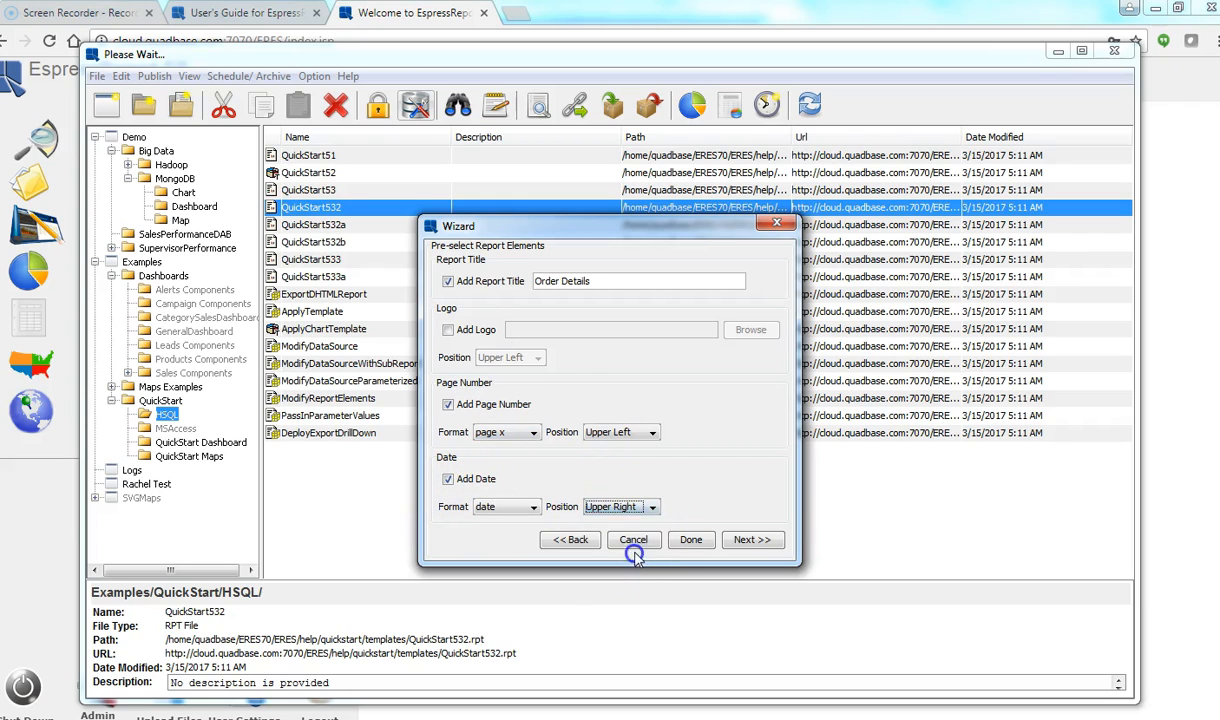
pyautogui.click(758, 545)
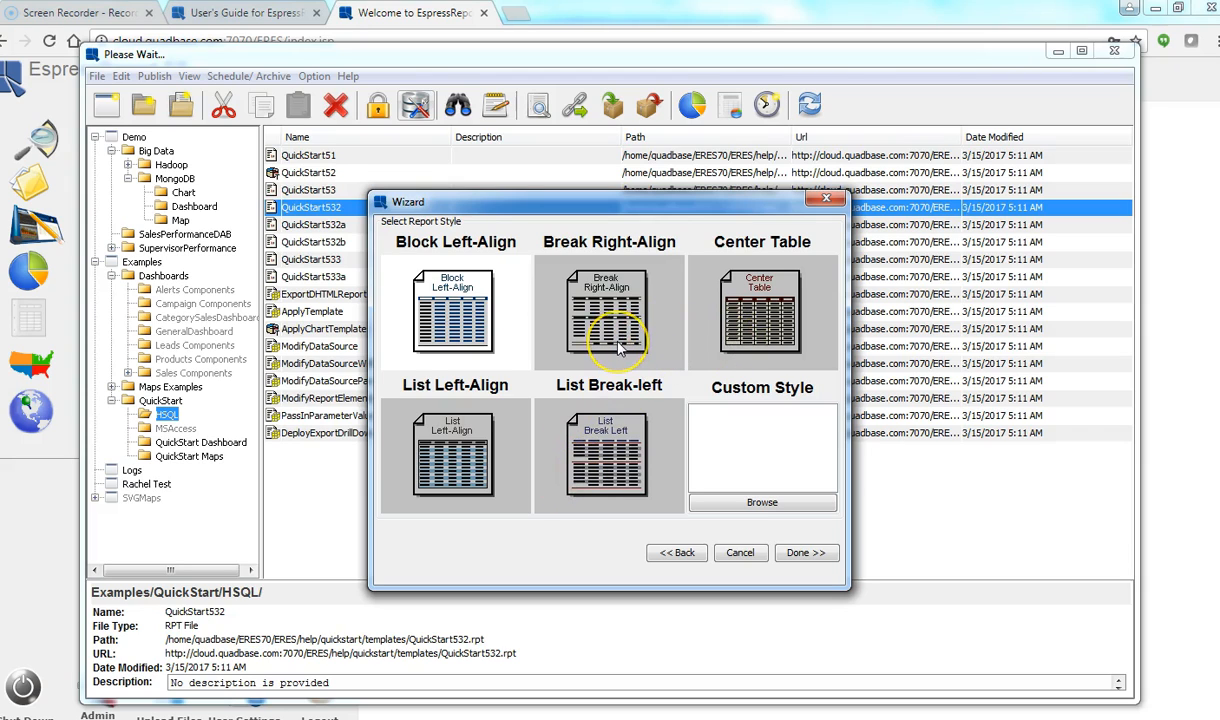
# Step: Apply the Center Table style and finish the wizard
pyautogui.click(757, 322)
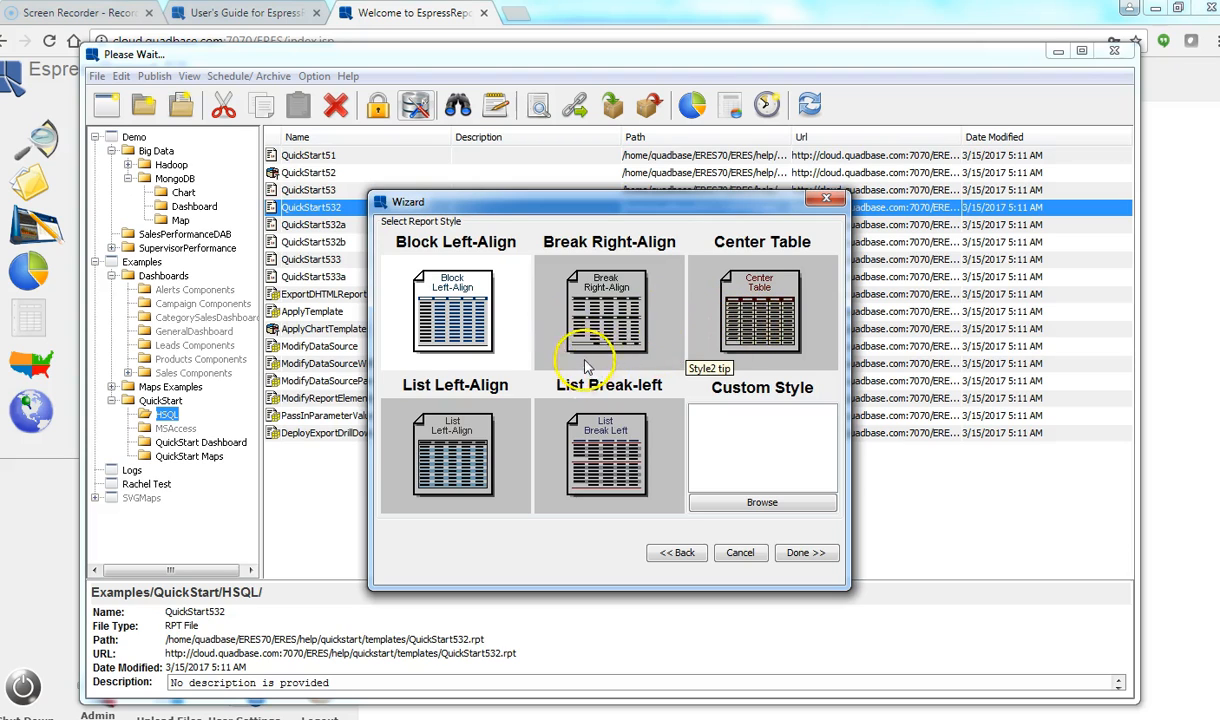
pyautogui.click(740, 325)
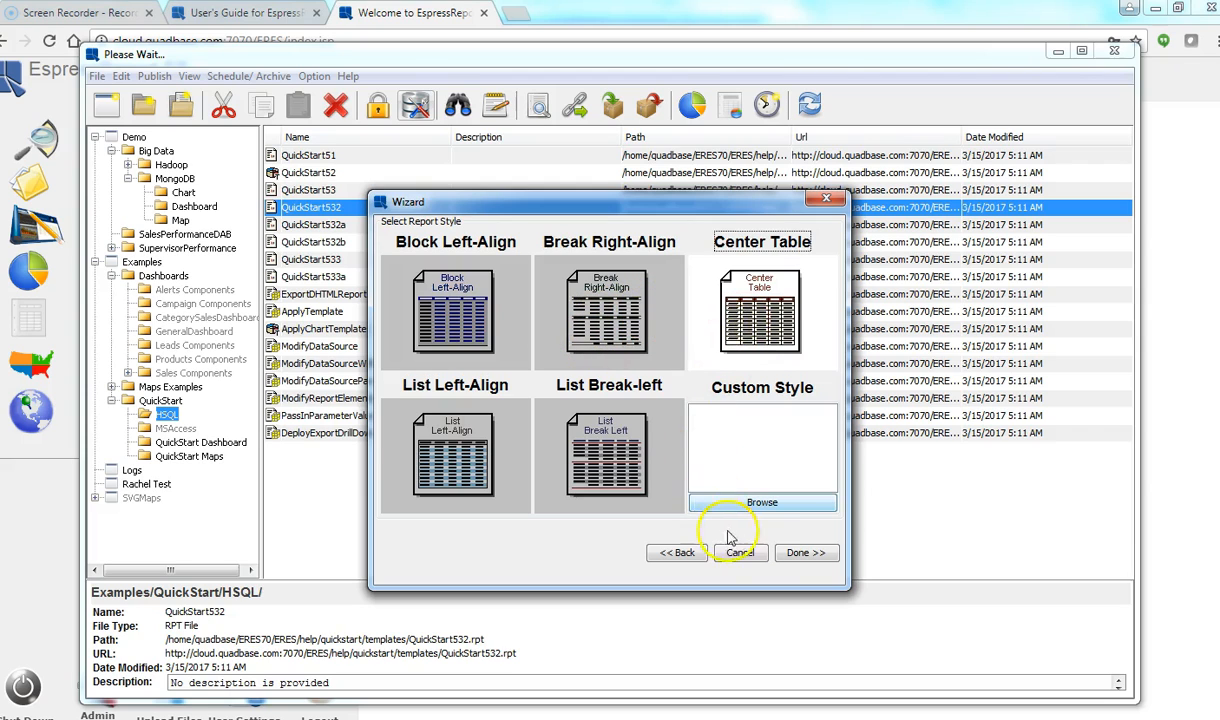
pyautogui.click(803, 552)
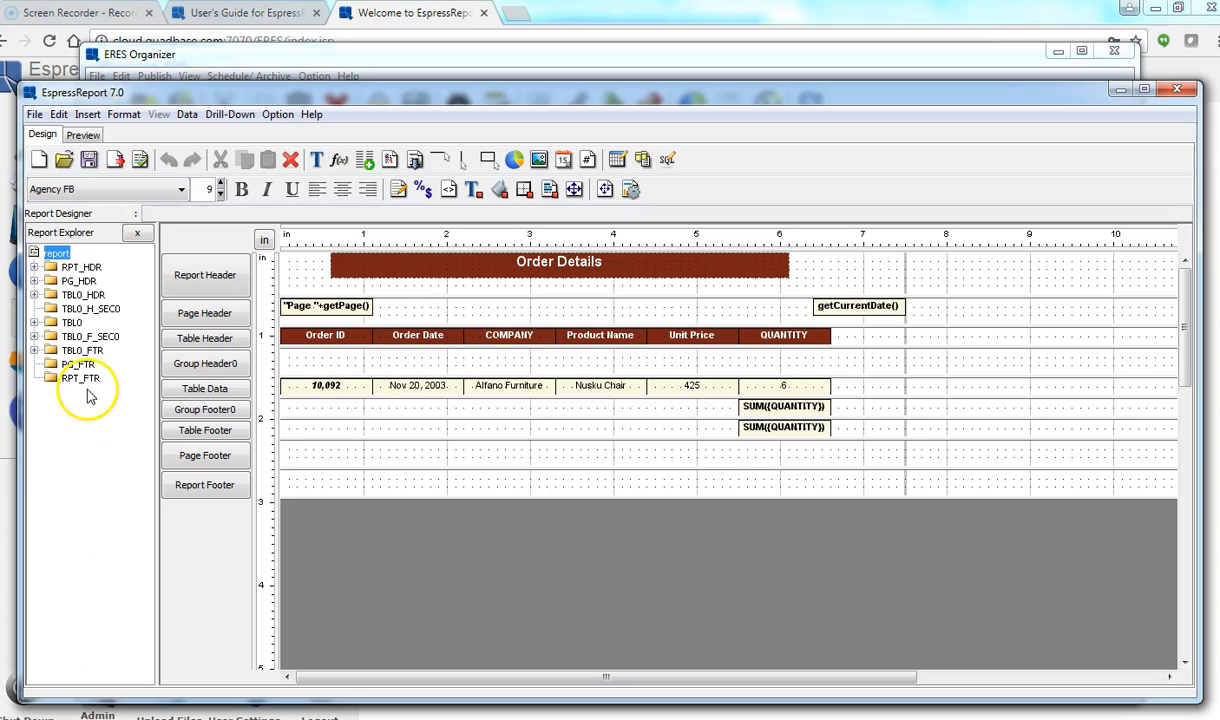
pyautogui.click(84, 136)
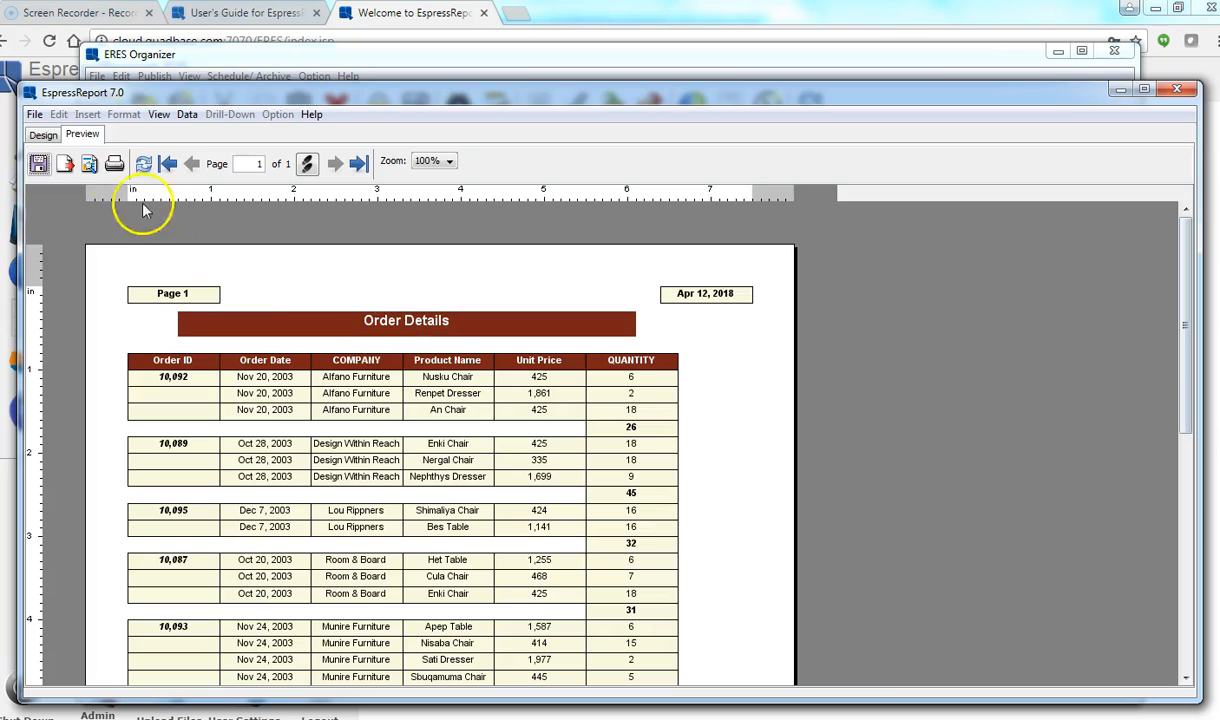
pyautogui.click(43, 136)
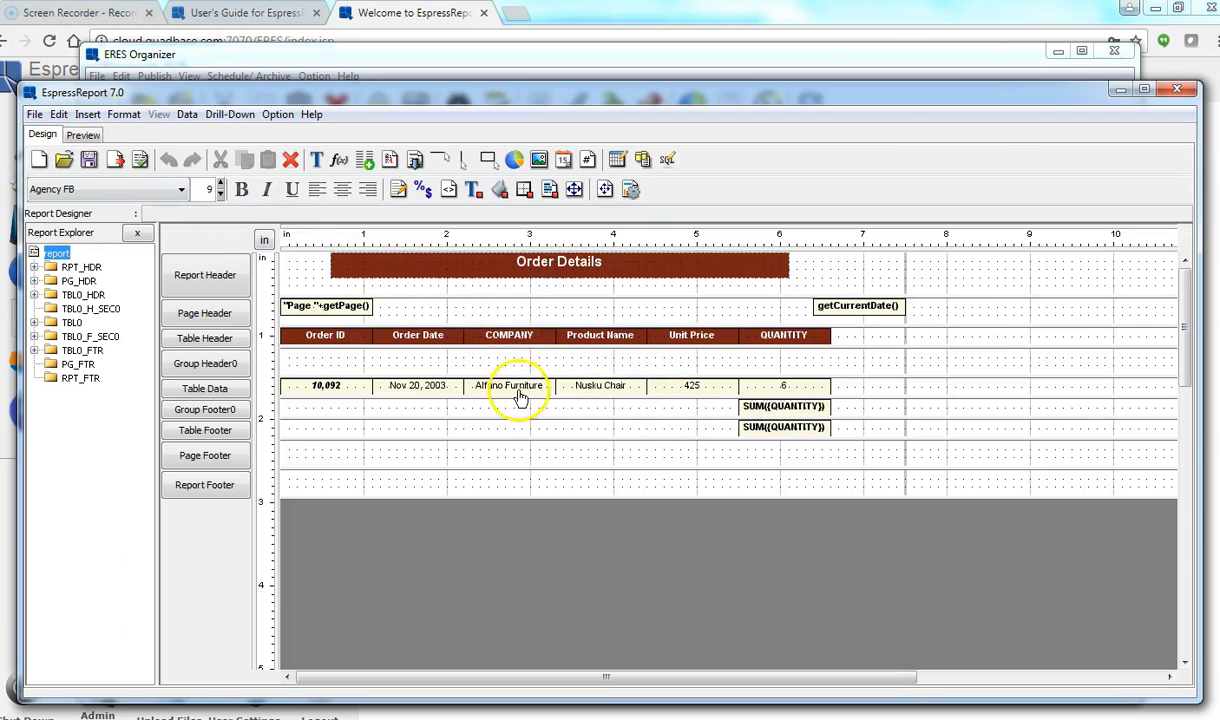
pyautogui.click(340, 393)
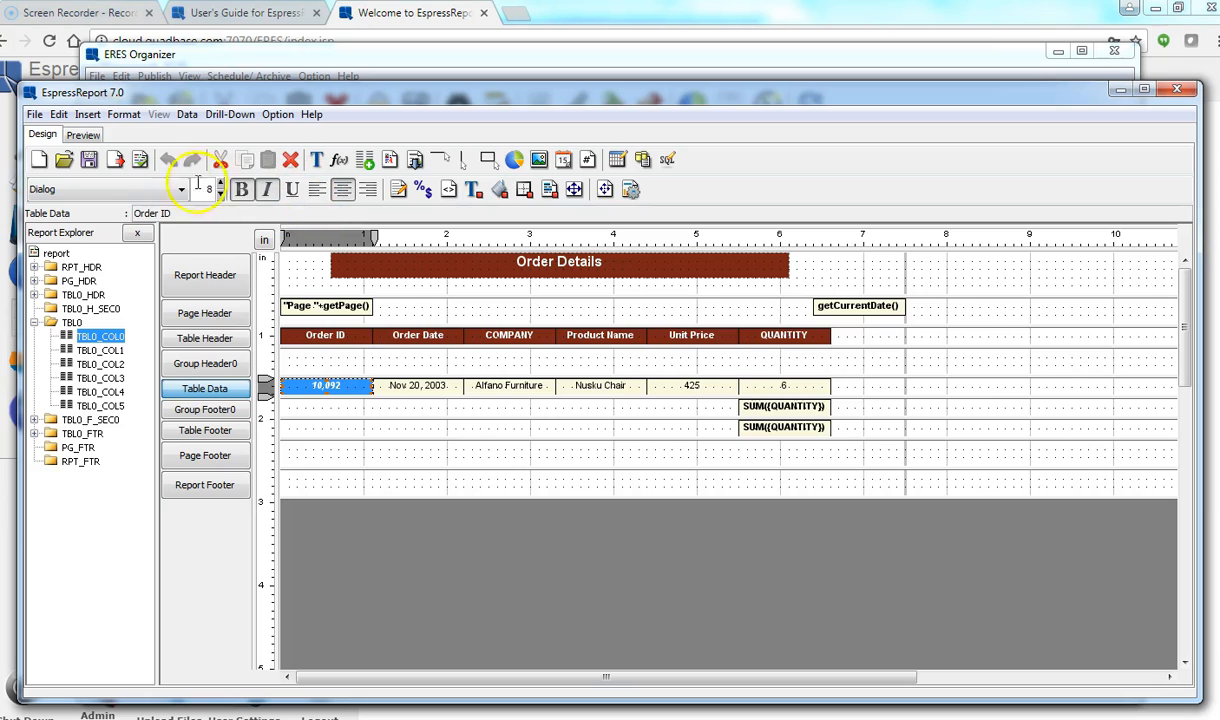
# Step: Open the Order ID field's attributes at the Data Format settings
pyautogui.click(123, 115)
pyautogui.click(321, 390)
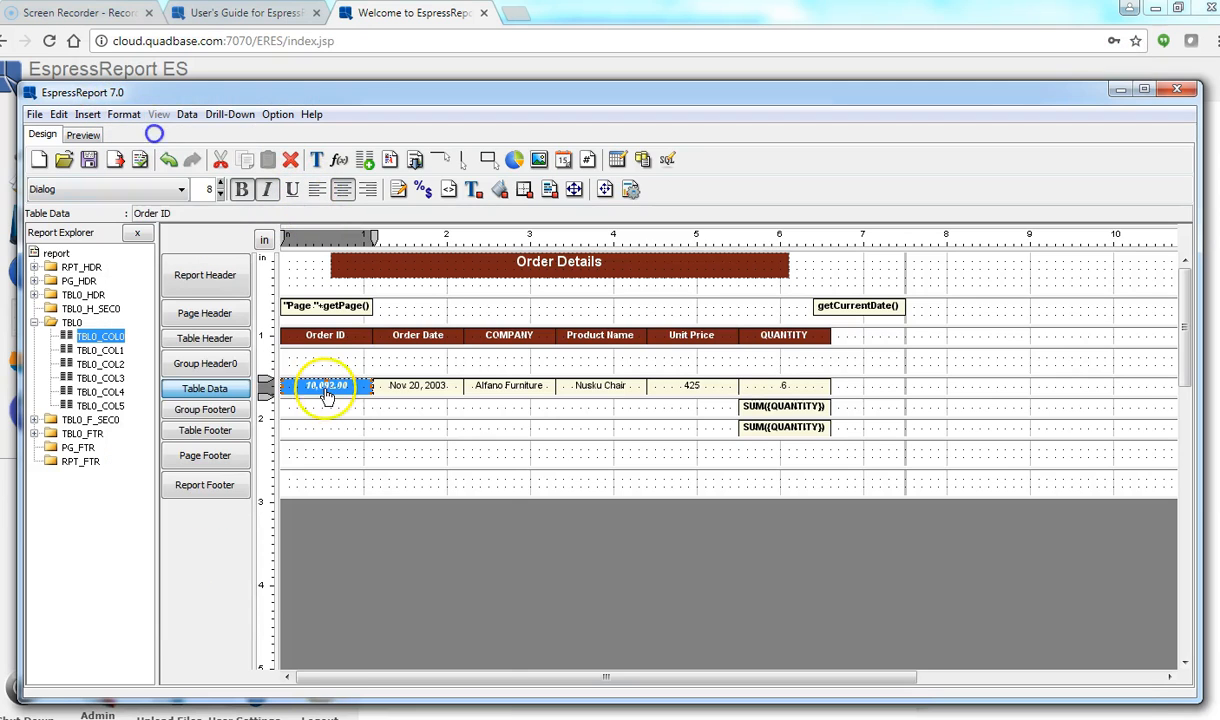
pyautogui.rightClick(327, 389)
pyautogui.click(360, 408)
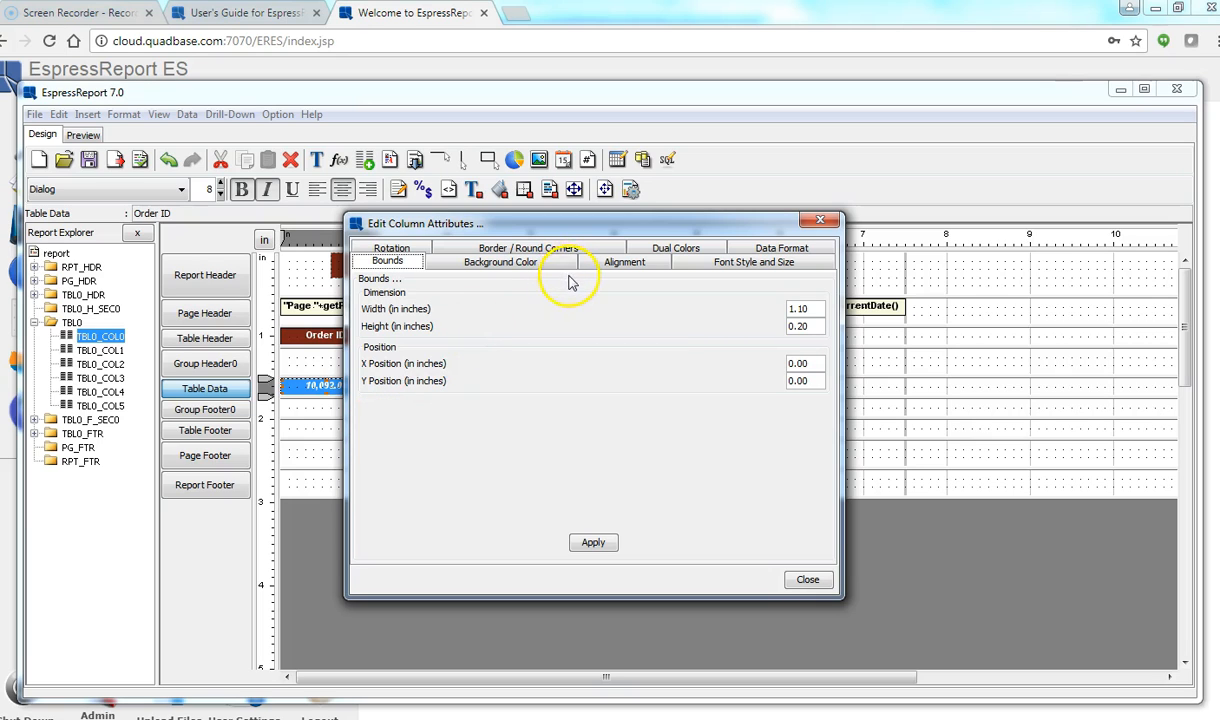
pyautogui.click(765, 250)
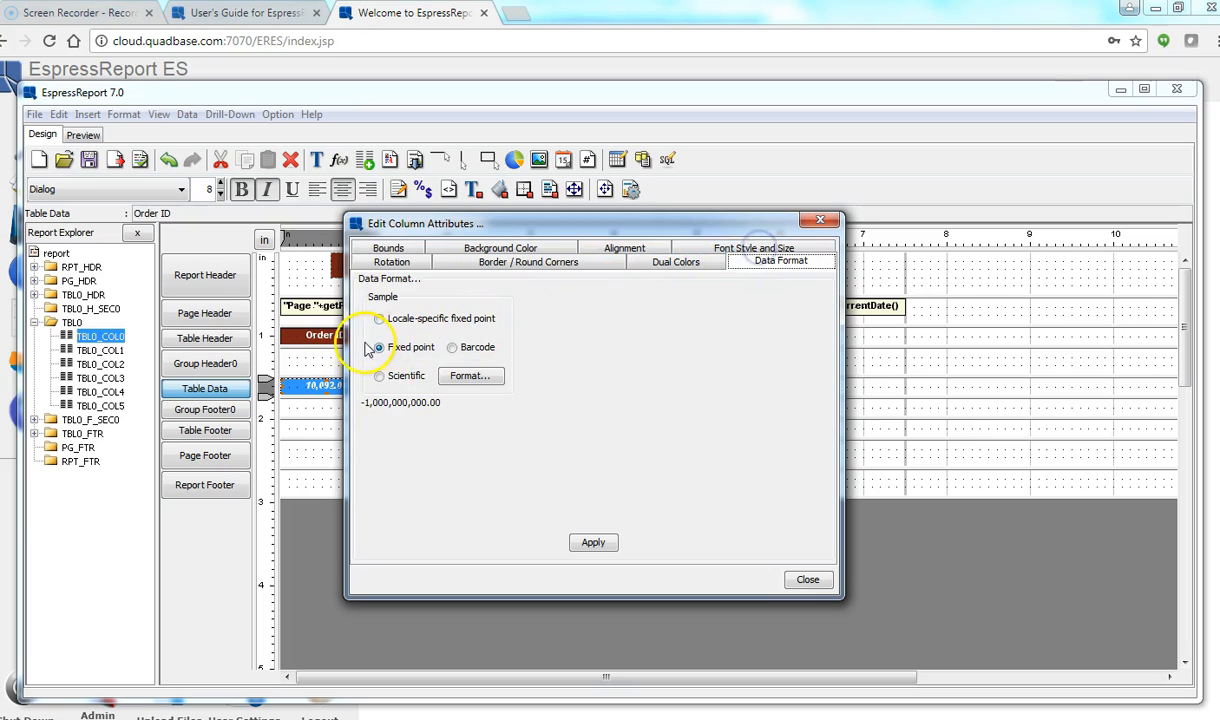
# Step: Give Order ID a fixed-point format with no thousands separator and apply it
pyautogui.click(466, 375)
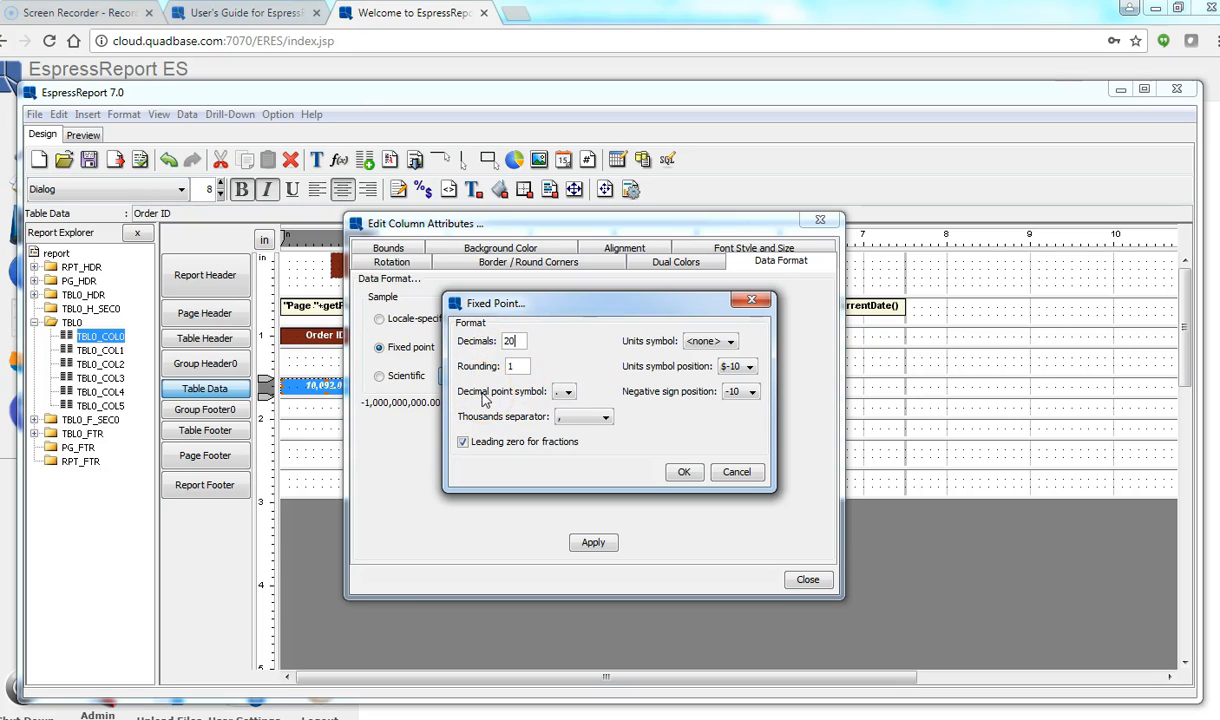
pyautogui.click(578, 423)
pyautogui.click(578, 423)
pyautogui.click(580, 427)
pyautogui.click(568, 393)
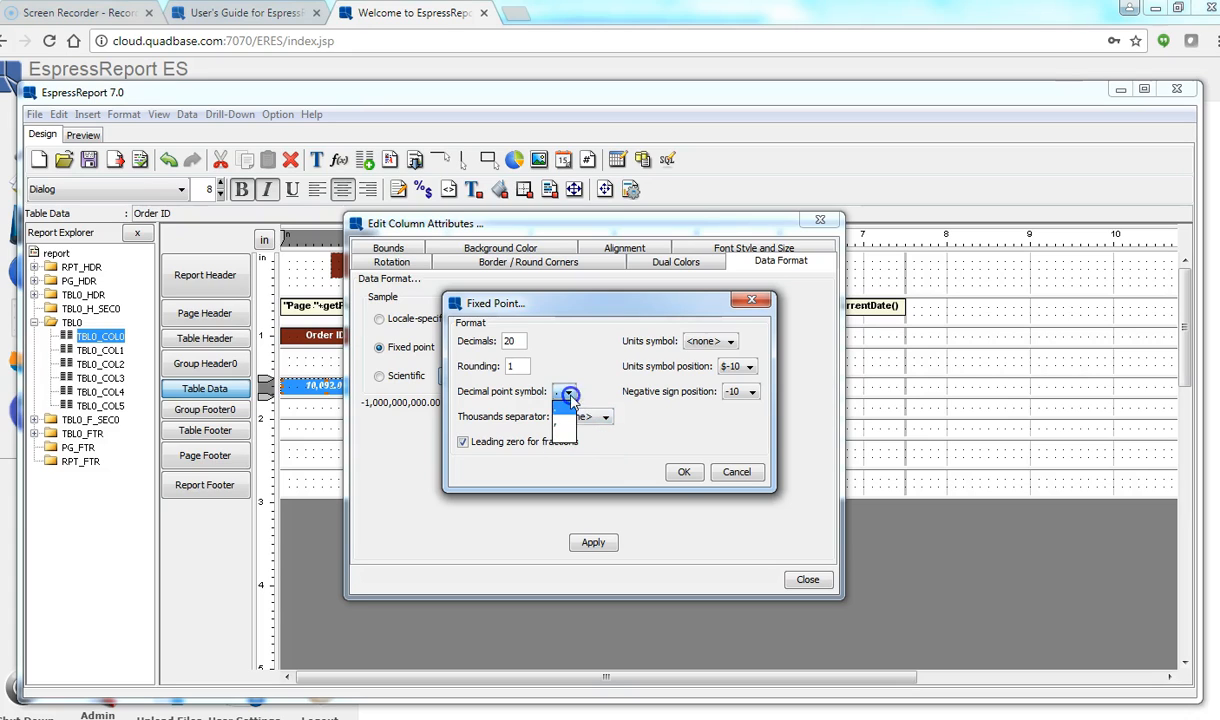
pyautogui.click(566, 422)
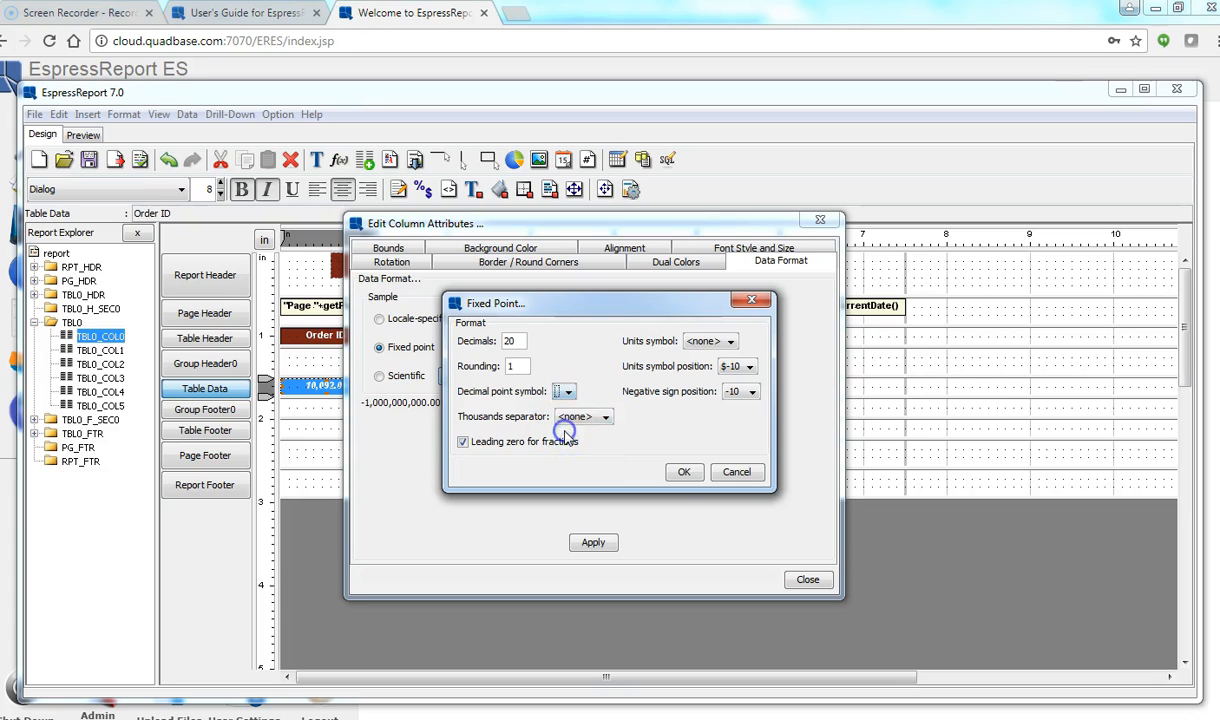
pyautogui.click(670, 471)
pyautogui.click(603, 546)
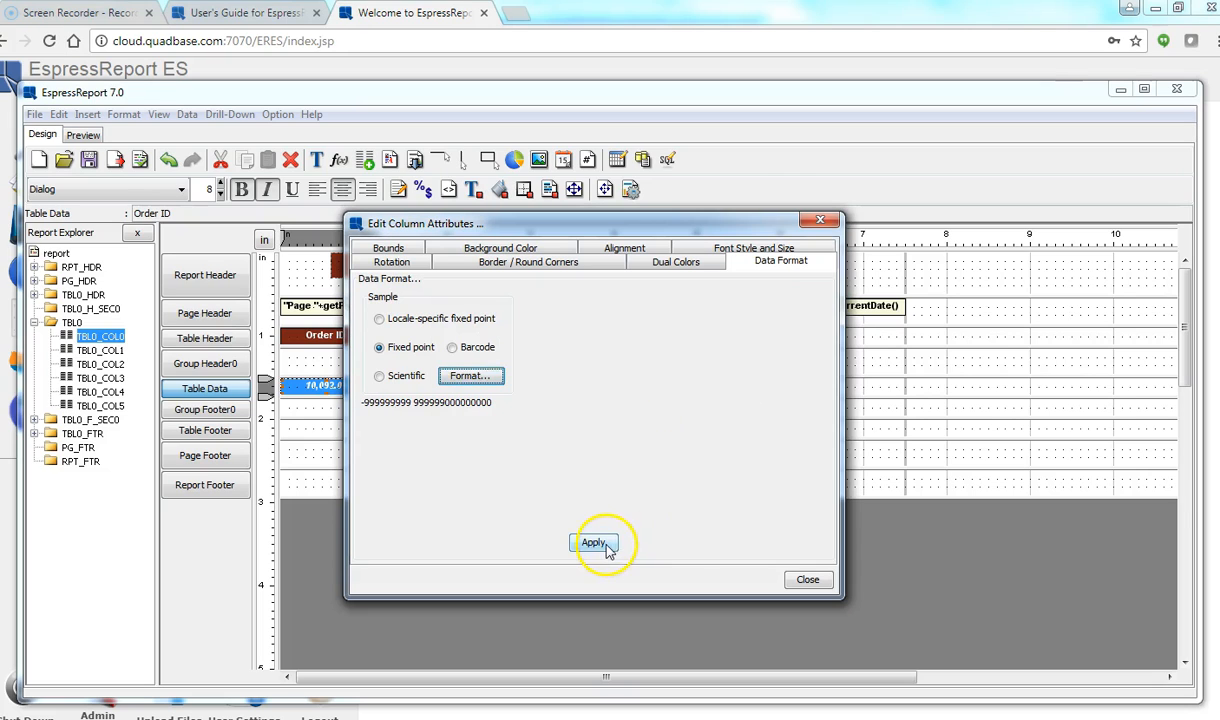
pyautogui.click(798, 581)
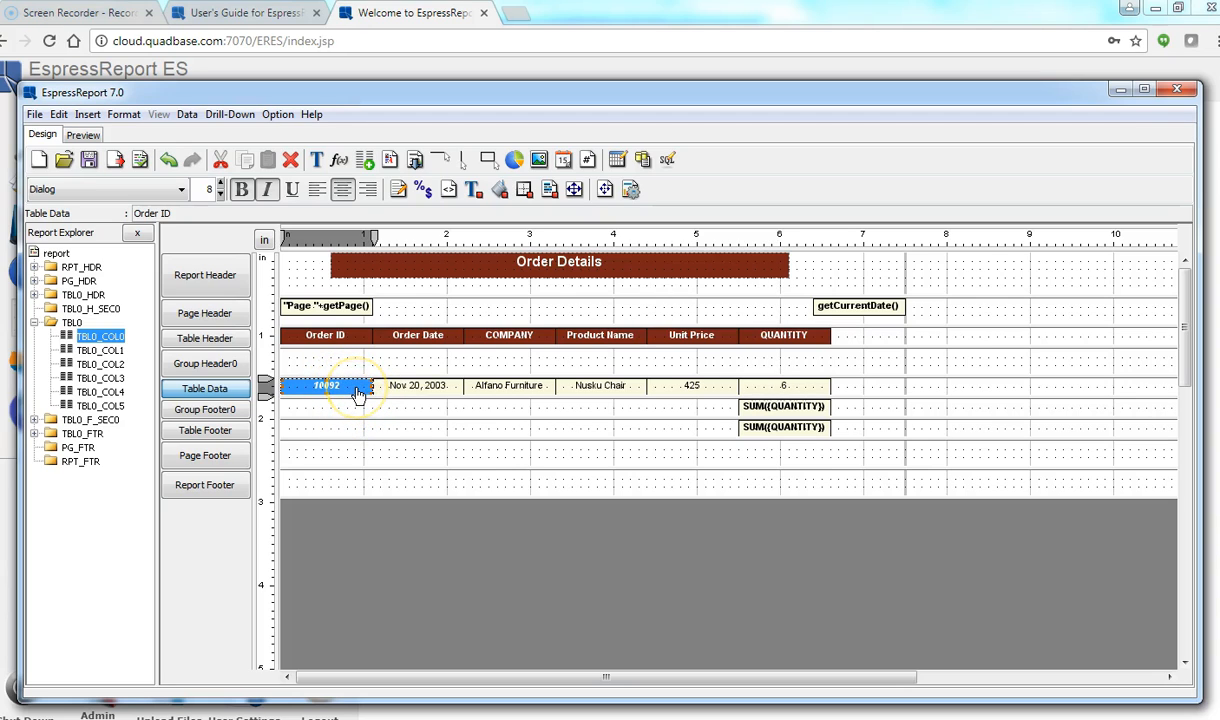
# Step: Format Unit Price as fixed point with a $ symbol and two decimals, showing $425.00
pyautogui.click(683, 393)
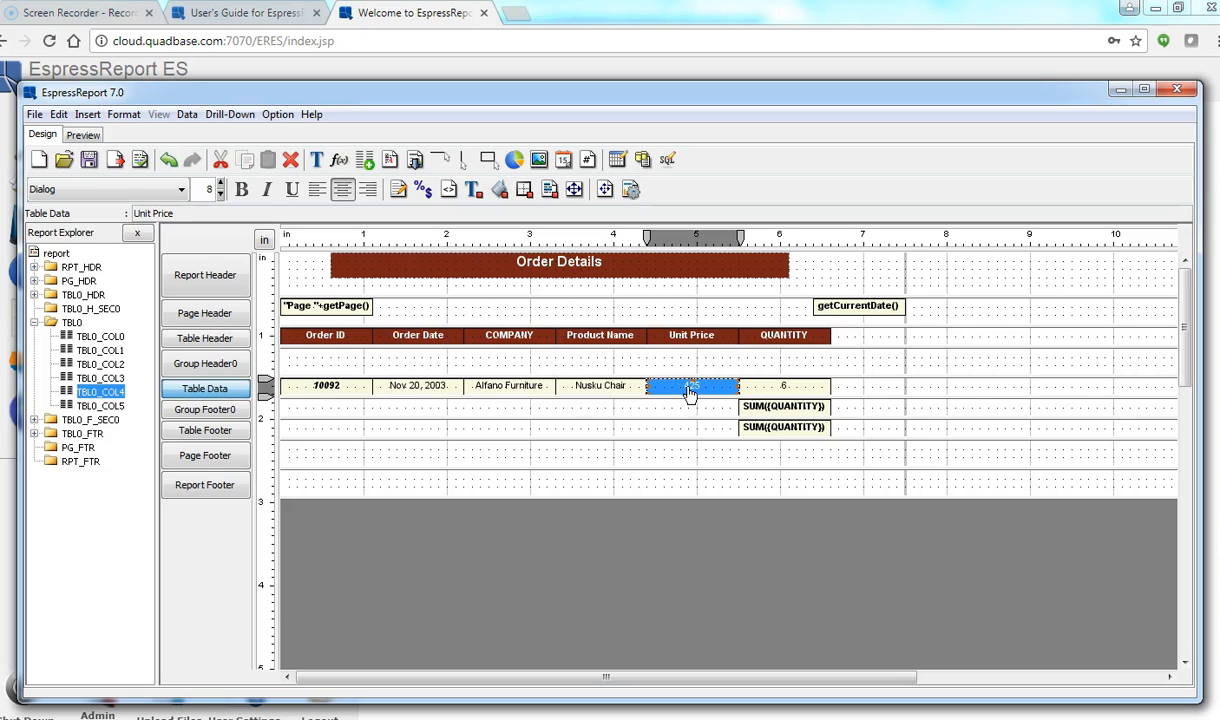
pyautogui.rightClick(689, 392)
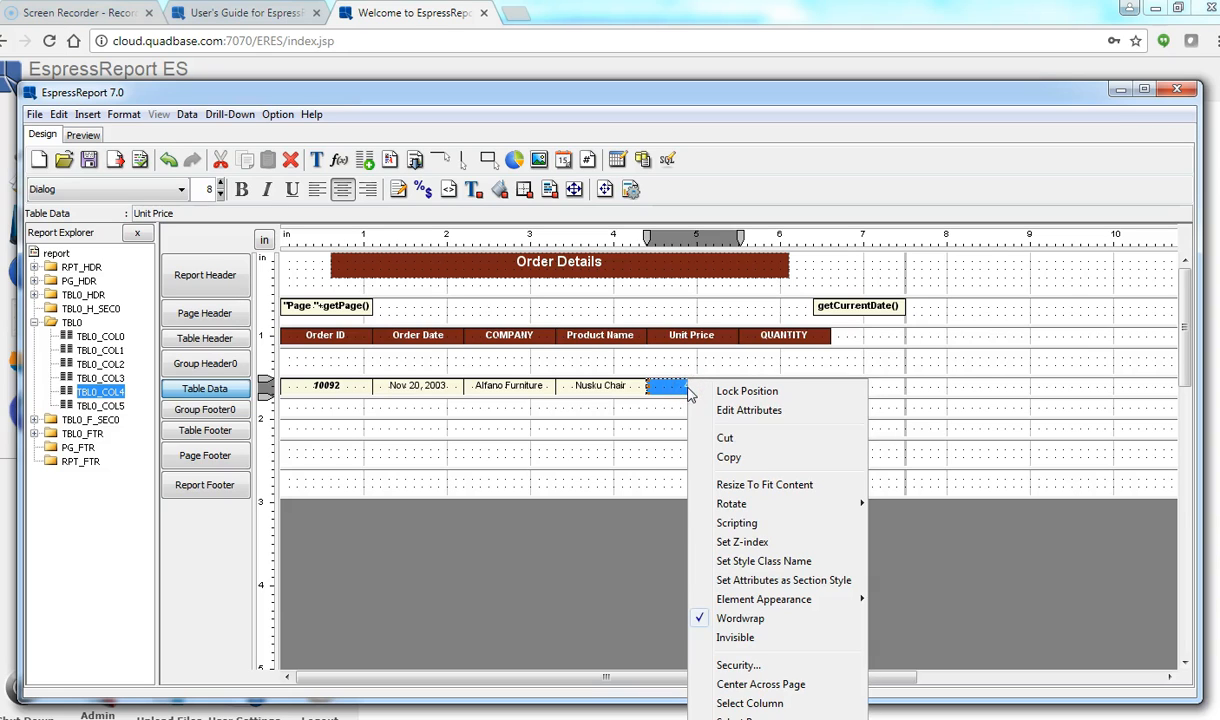
pyautogui.click(738, 410)
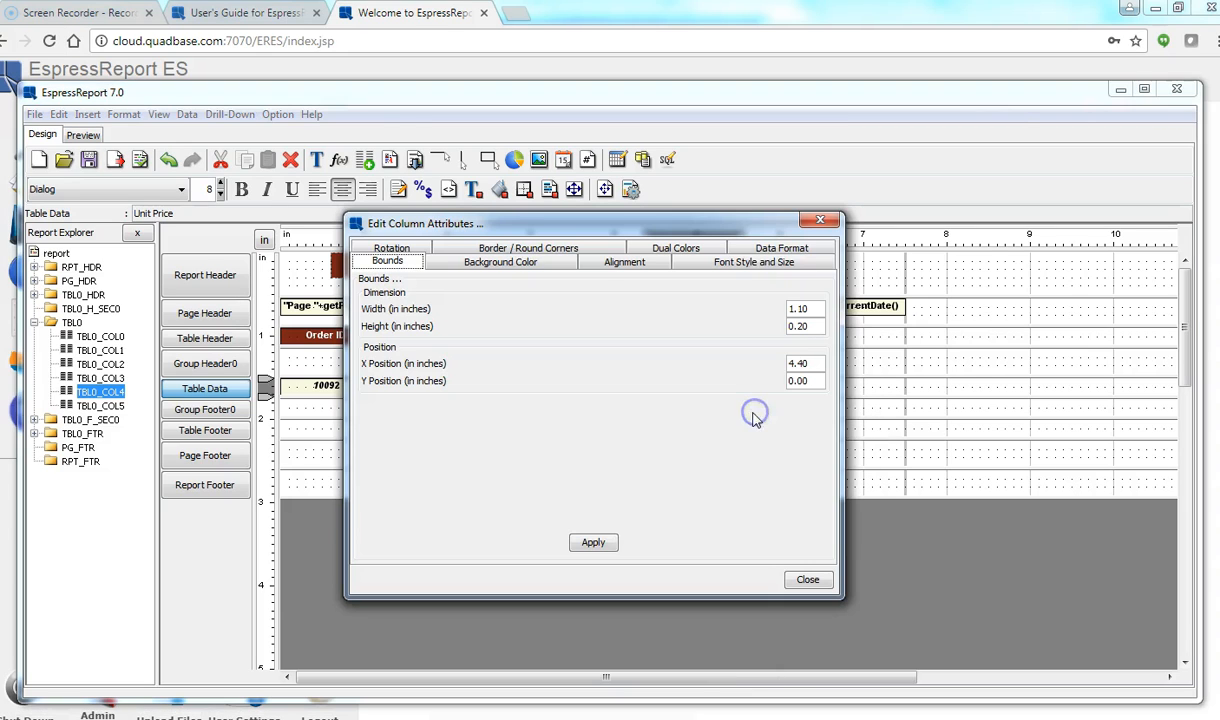
pyautogui.click(773, 253)
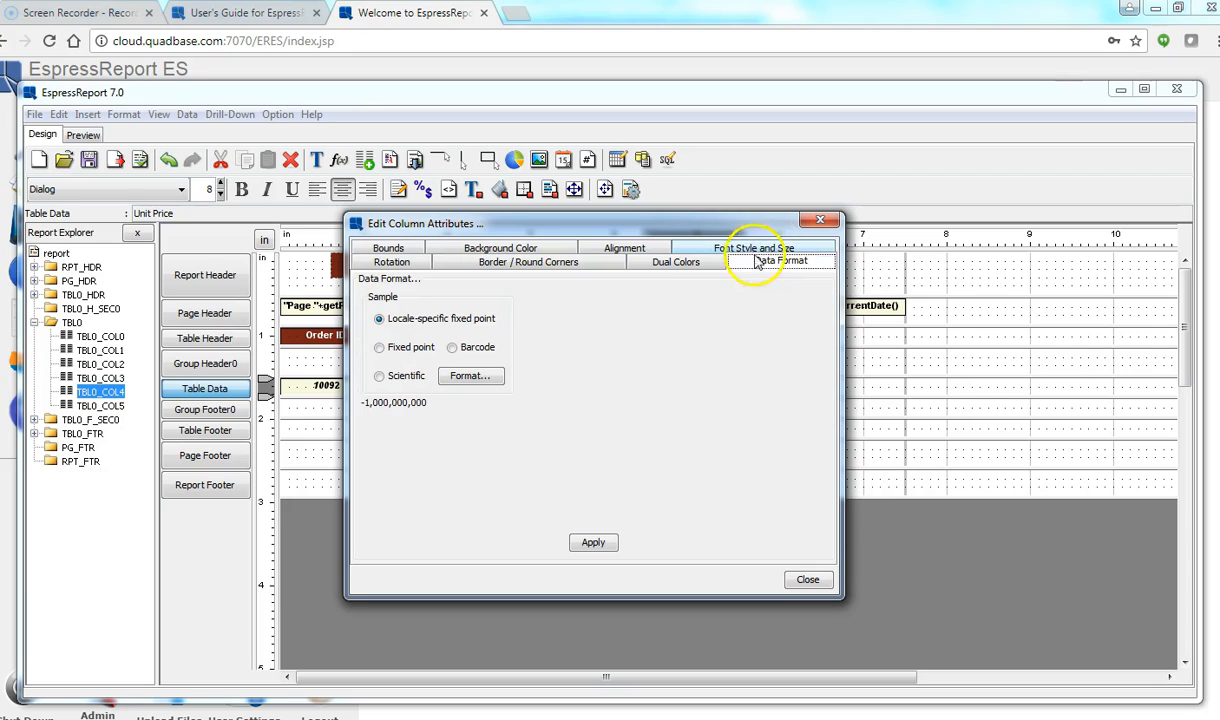
pyautogui.click(380, 346)
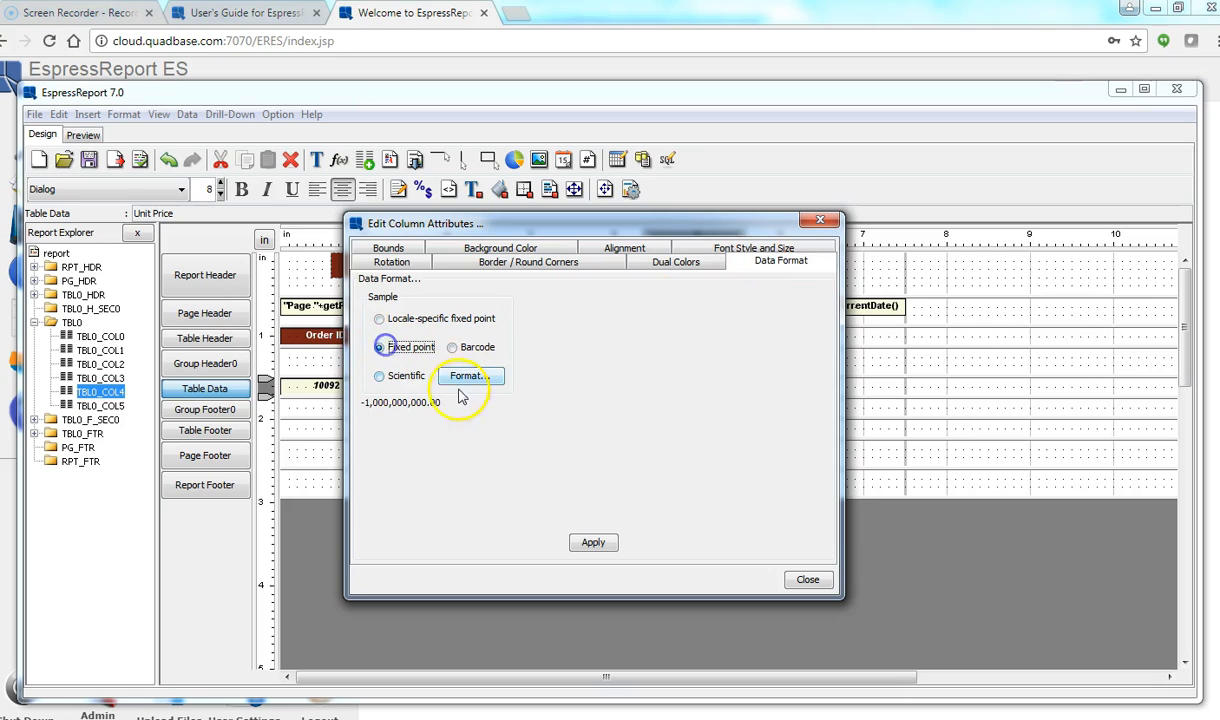
pyautogui.click(466, 376)
pyautogui.click(703, 342)
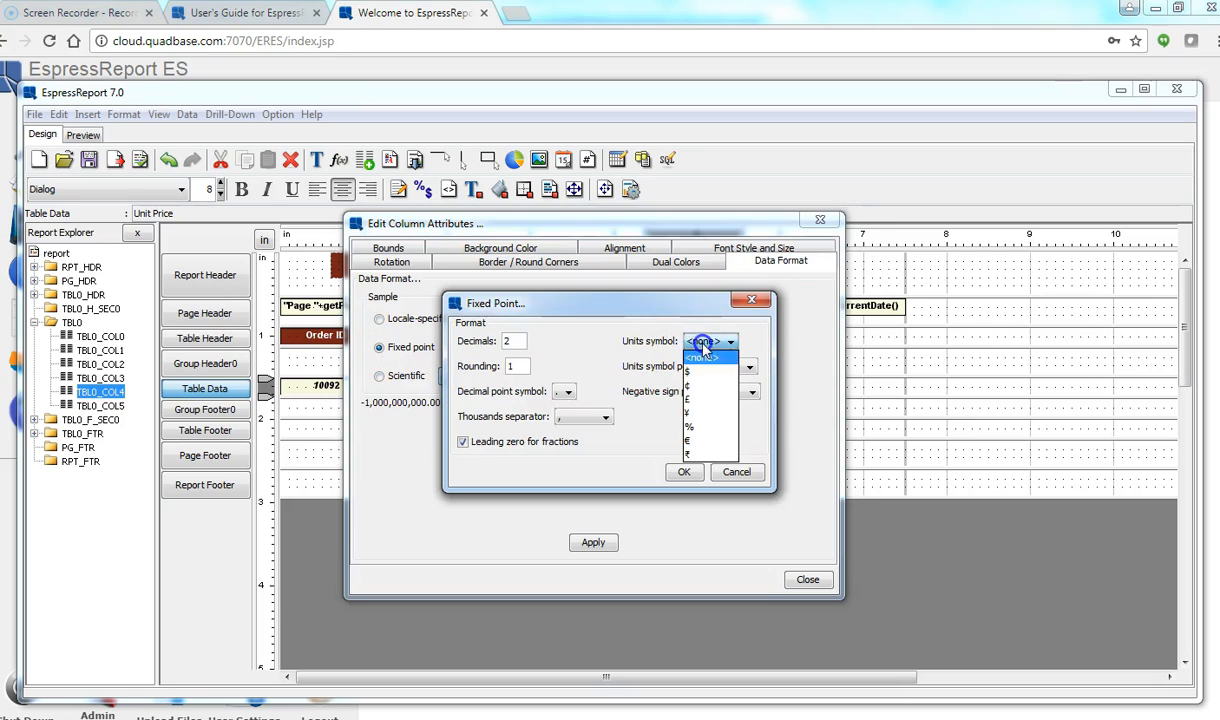
pyautogui.click(695, 371)
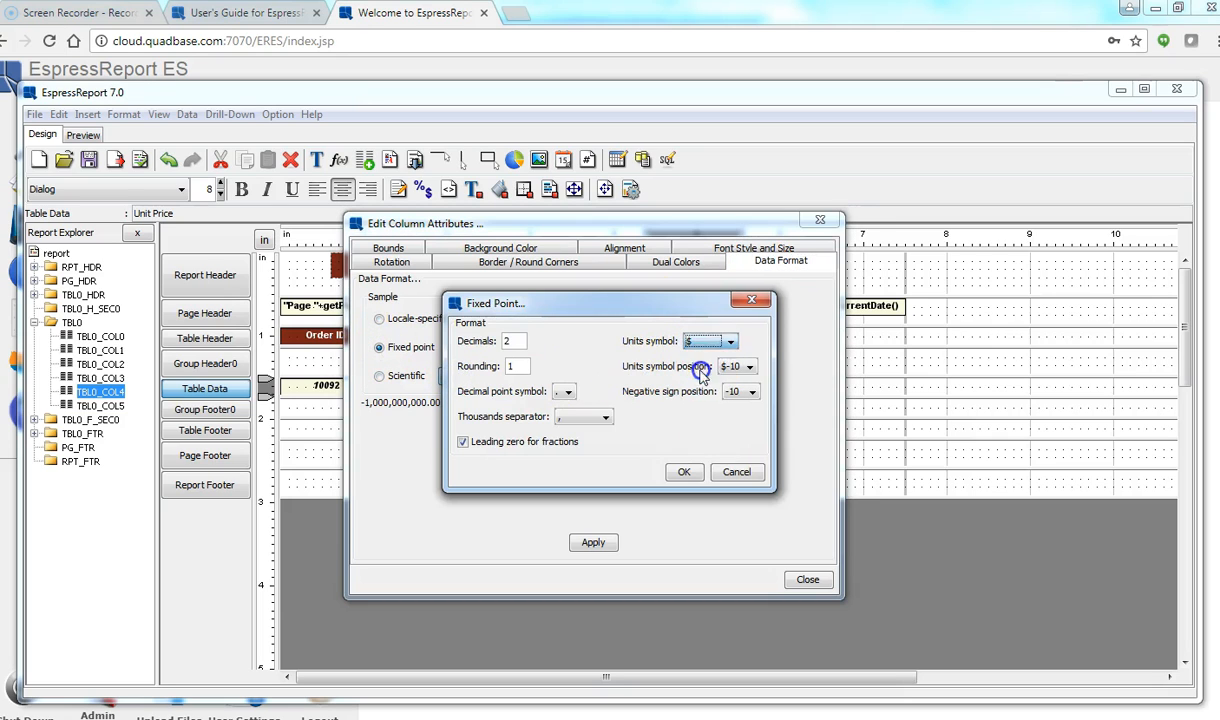
pyautogui.click(680, 473)
pyautogui.click(594, 546)
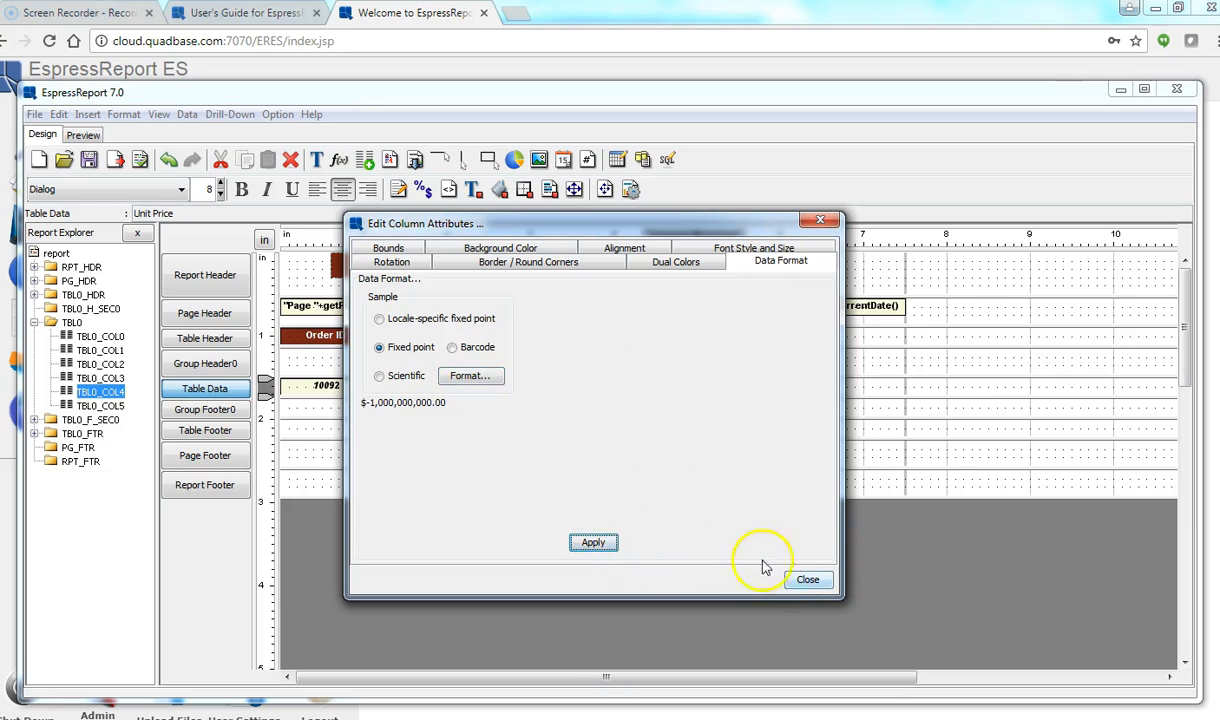
pyautogui.click(810, 580)
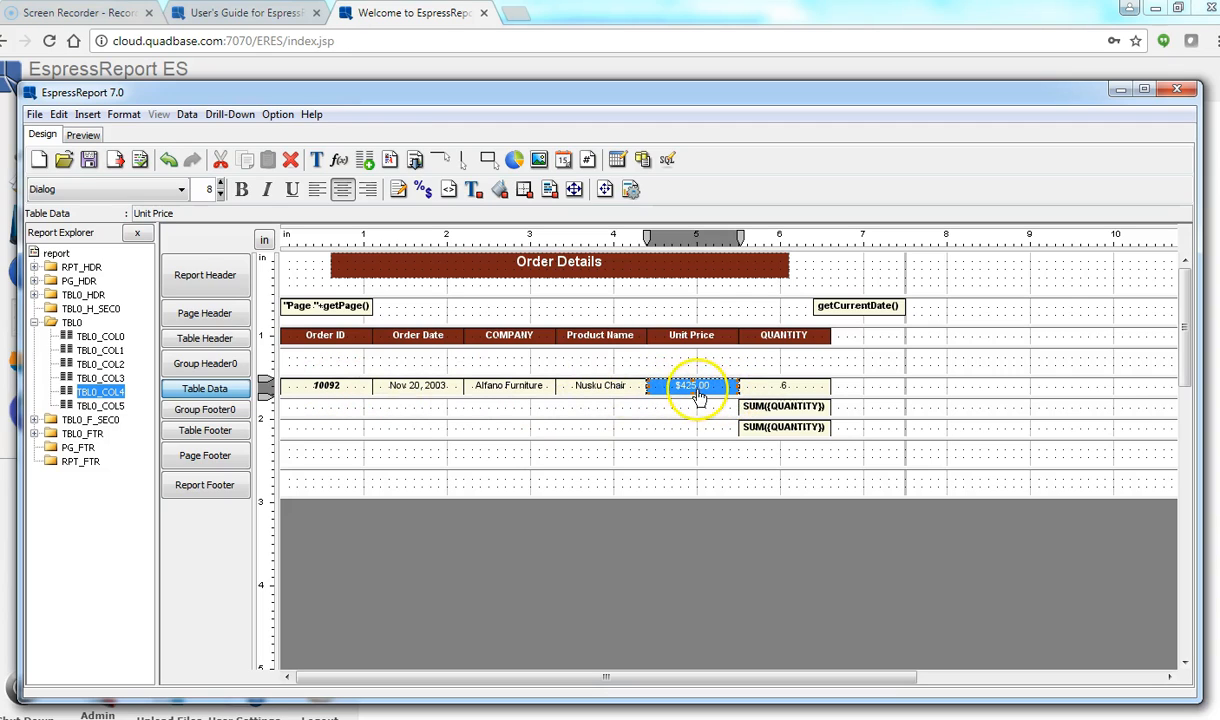
# Step: Left-align the COMPANY and Product Name data fields as a group
pyautogui.click(516, 387)
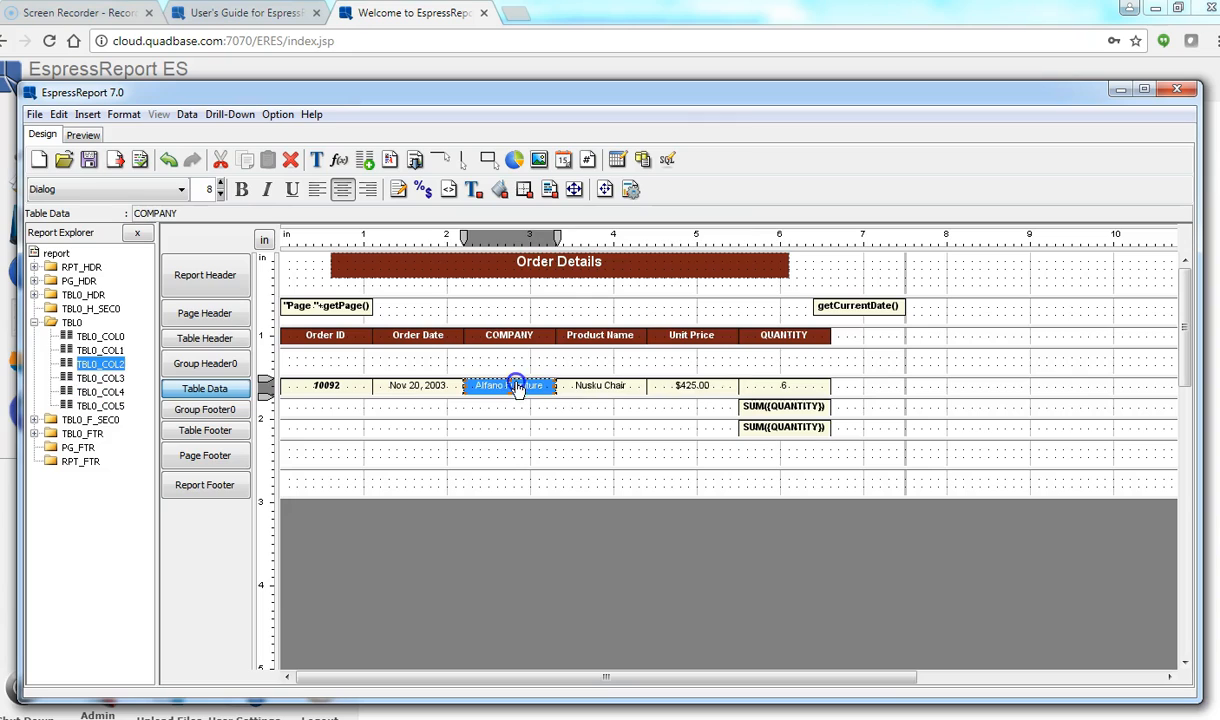
pyautogui.click(585, 392)
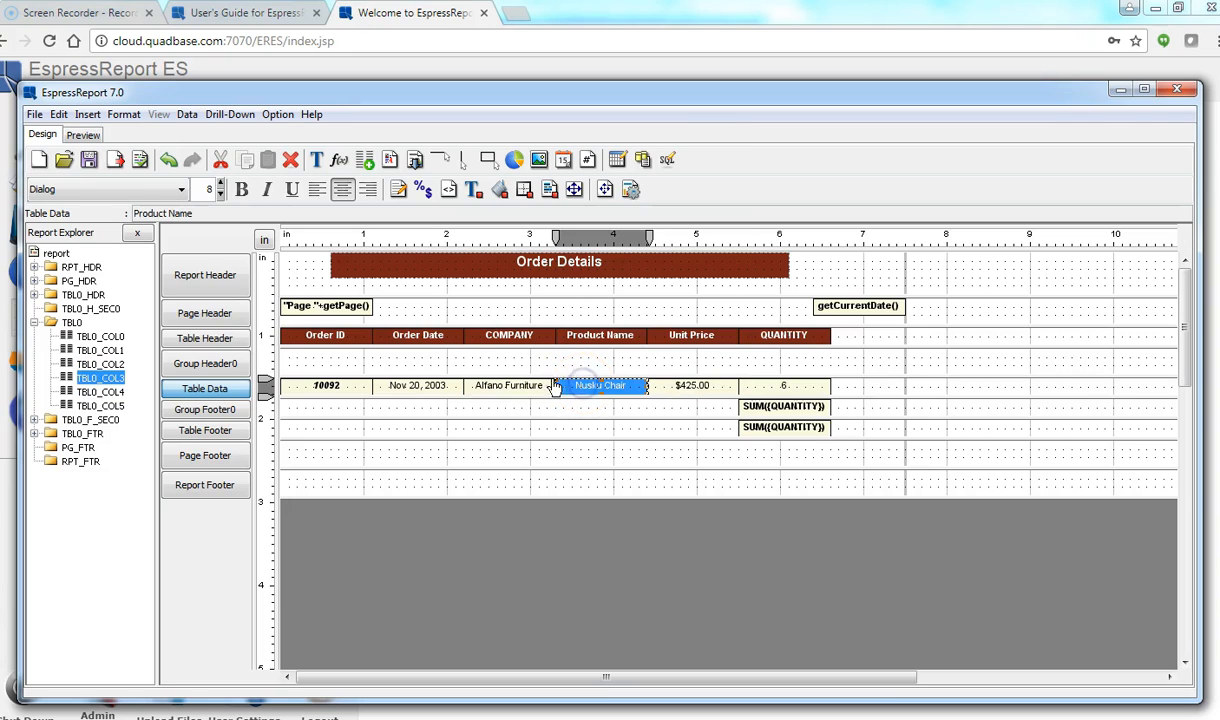
pyautogui.keyDown('ctrl'); pyautogui.click(537, 393); pyautogui.keyUp('ctrl')
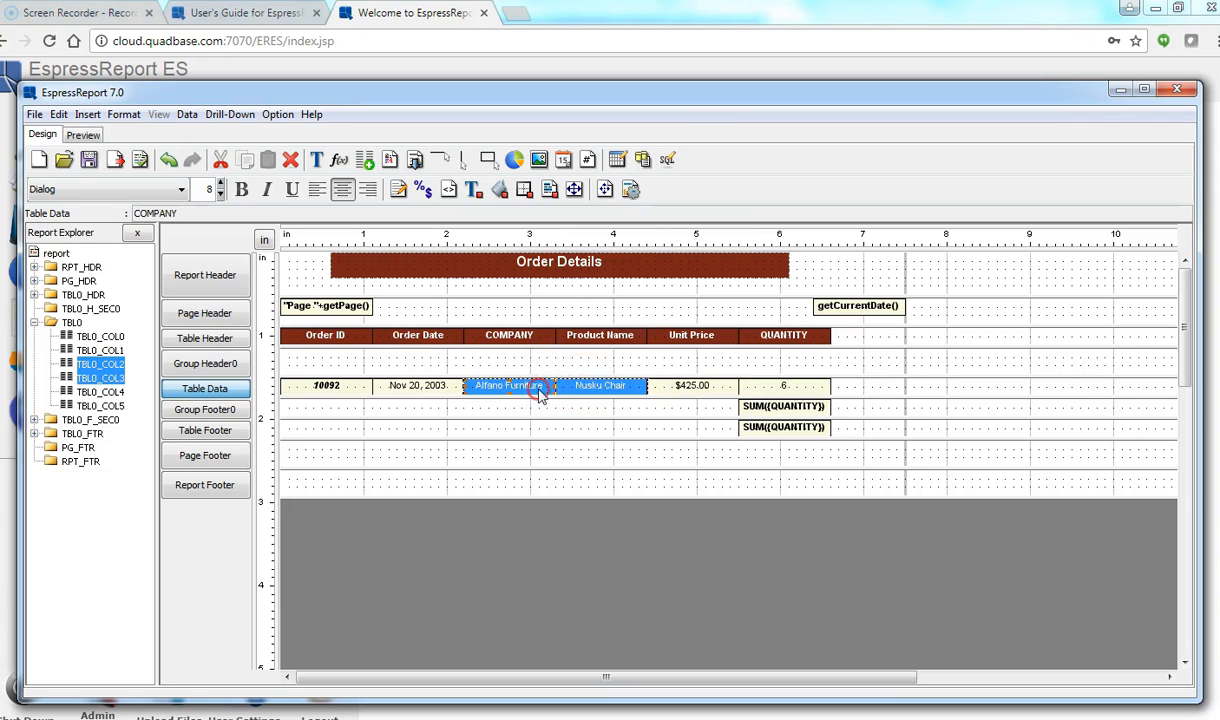
pyautogui.doubleClick(531, 385)
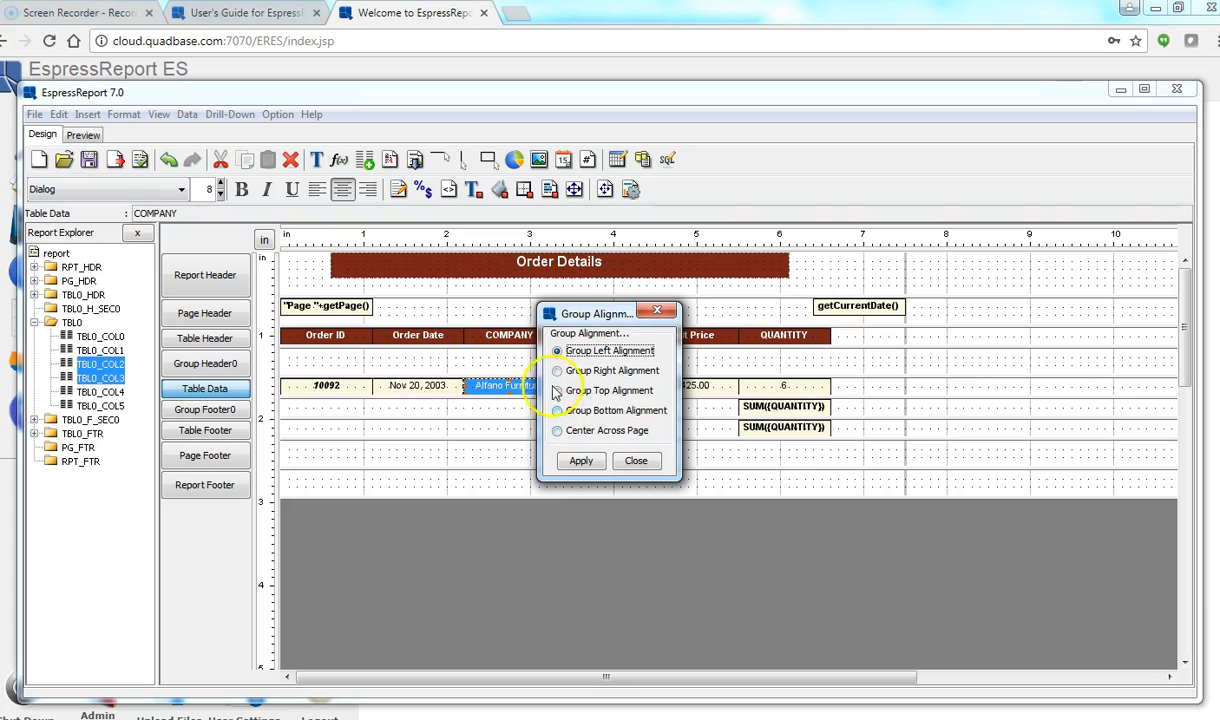
pyautogui.click(580, 461)
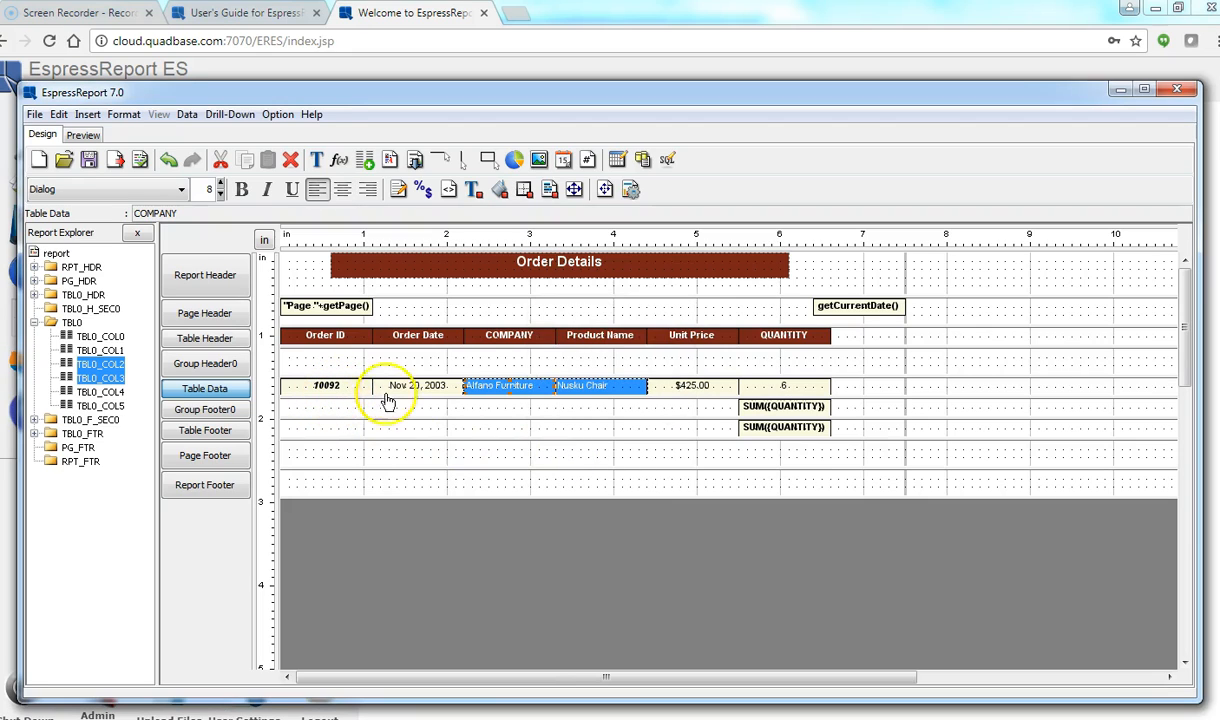
# Step: Right-align the Unit Price data field
pyautogui.click(685, 391)
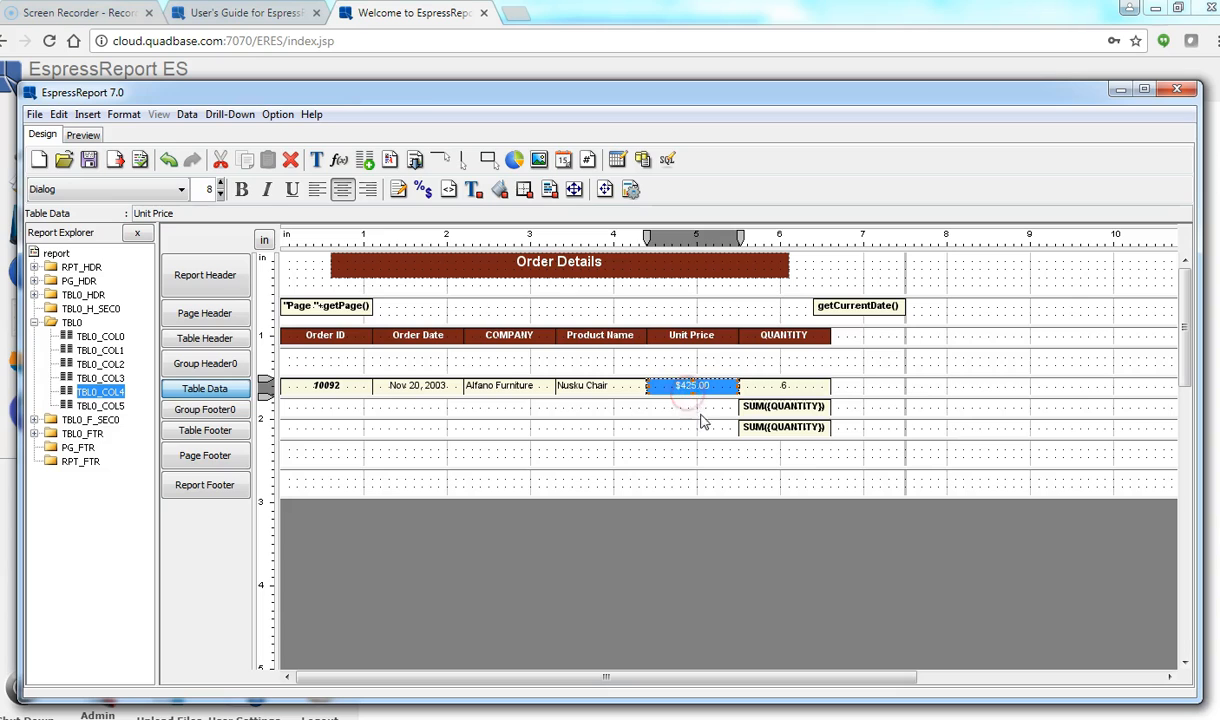
pyautogui.rightClick(693, 387)
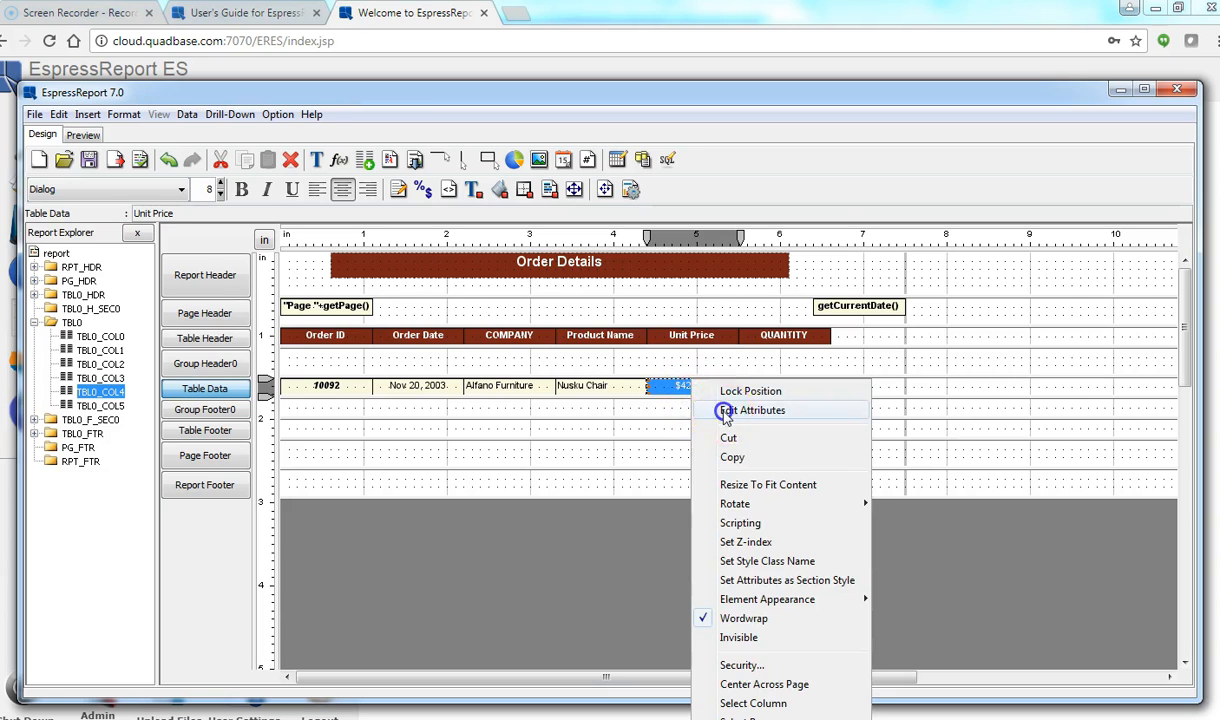
pyautogui.click(724, 412)
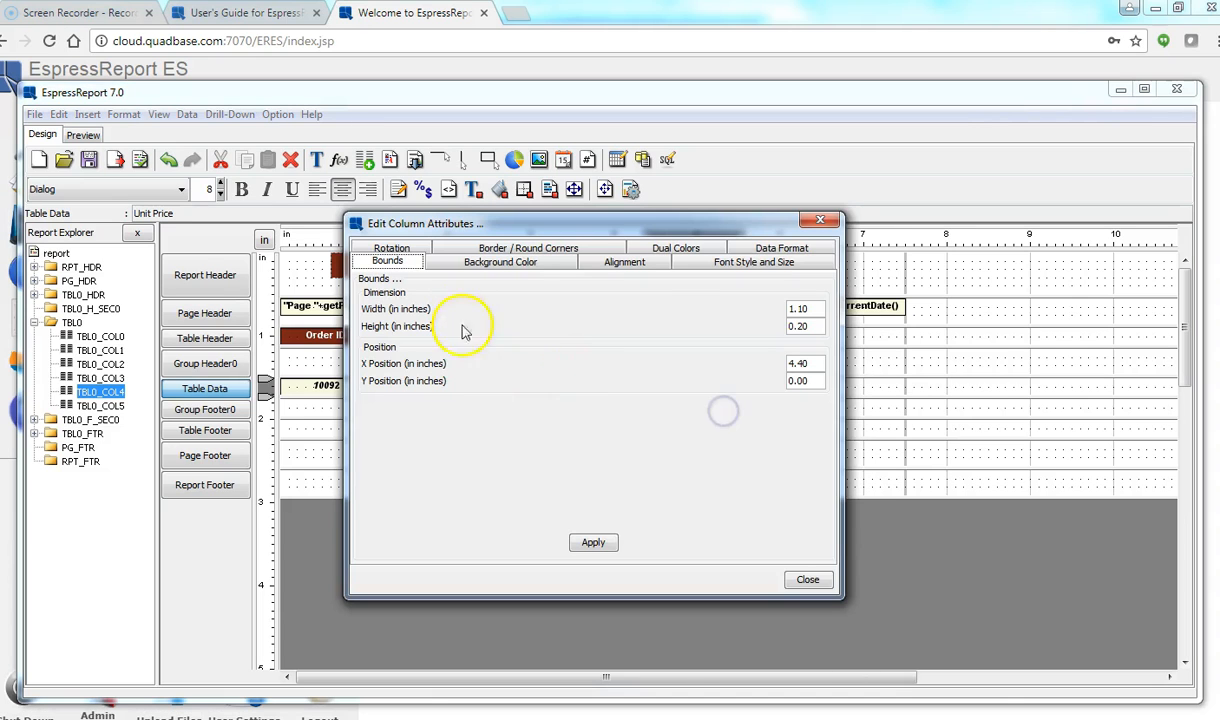
pyautogui.click(624, 262)
pyautogui.click(606, 301)
pyautogui.click(588, 543)
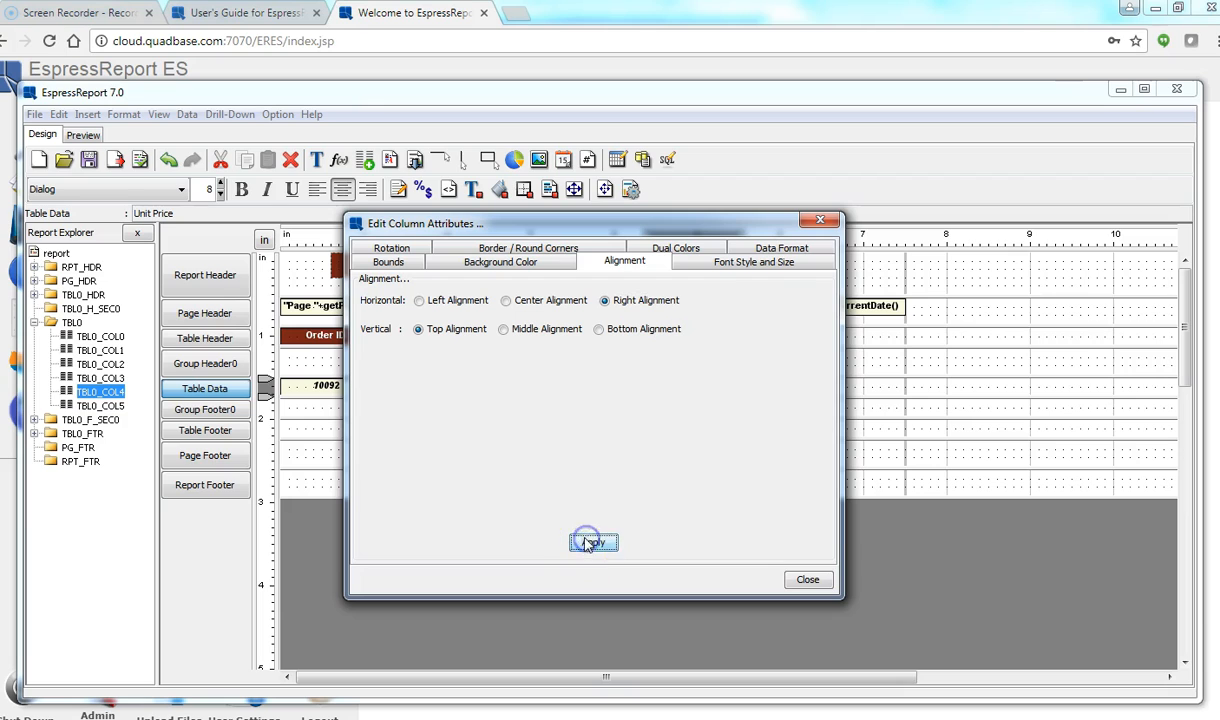
pyautogui.click(797, 580)
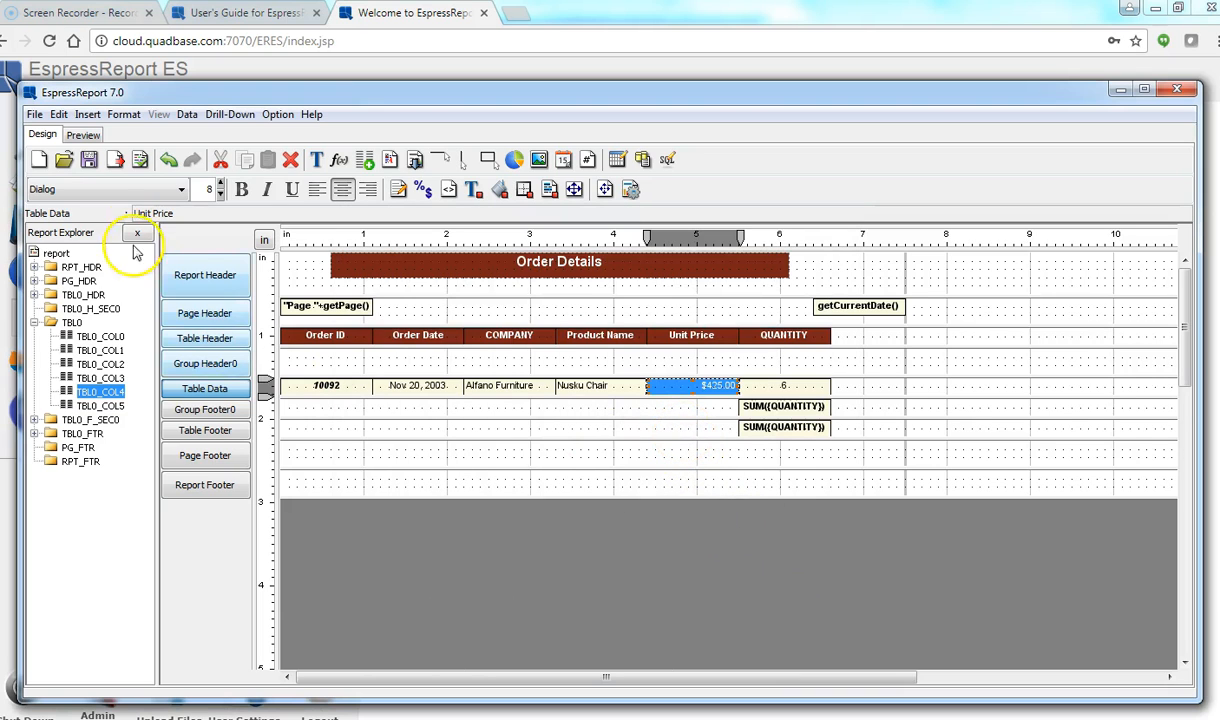
# Step: Preview the Order Details report, then exit the Report Designer without saving
pyautogui.click(83, 134)
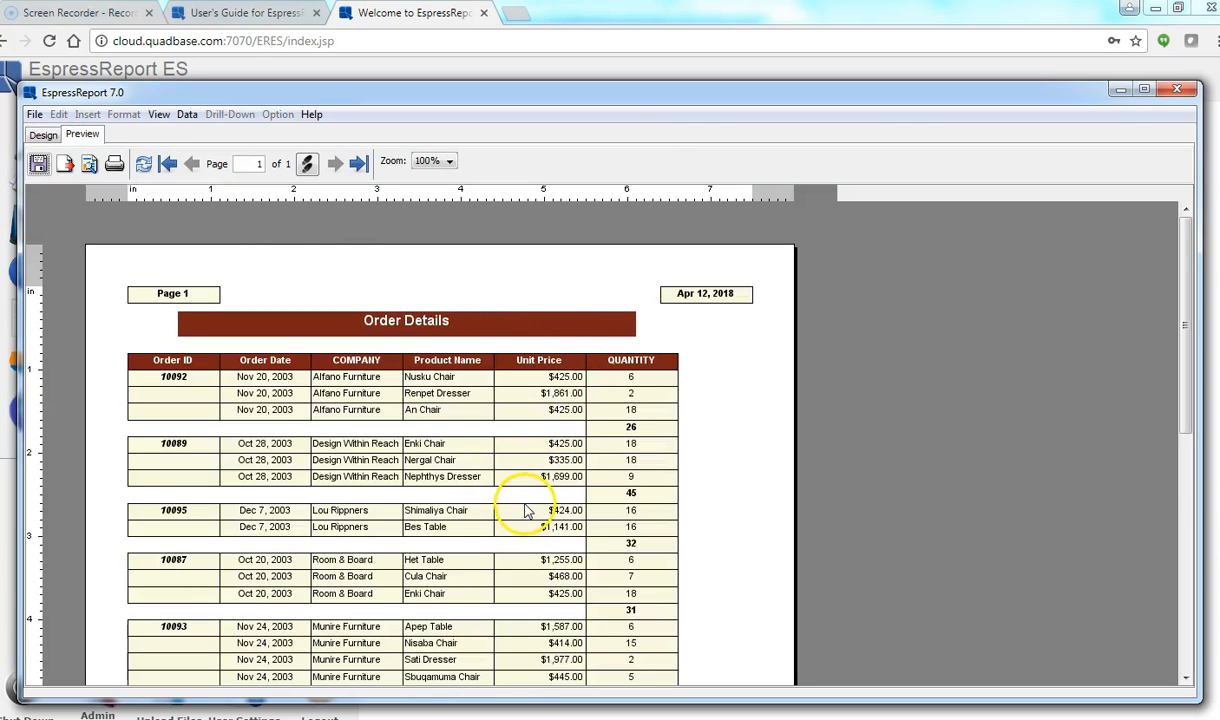
pyautogui.click(34, 114)
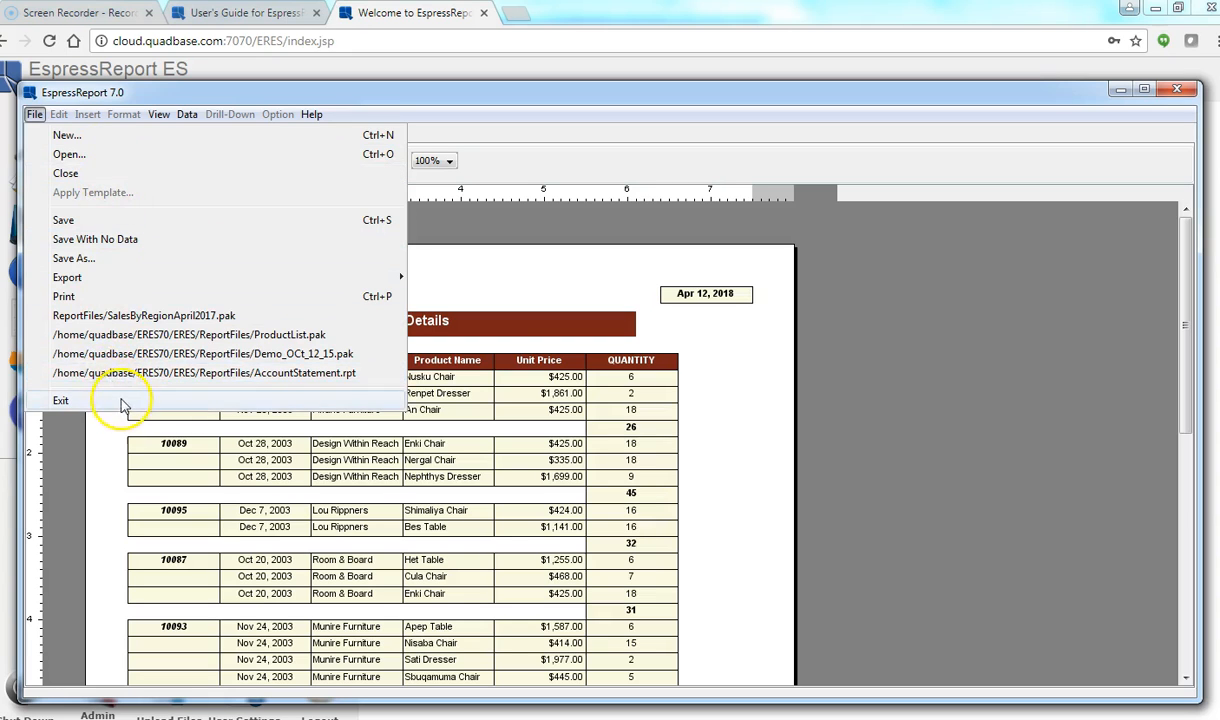
pyautogui.click(62, 400)
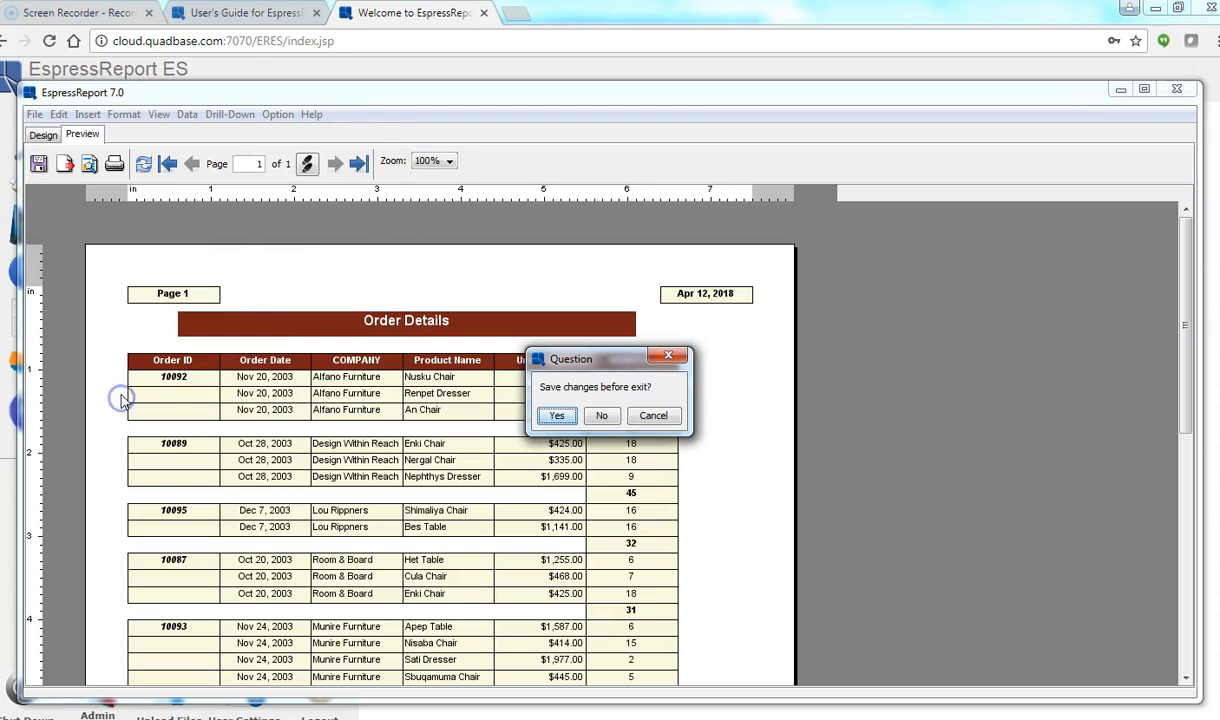
pyautogui.click(602, 416)
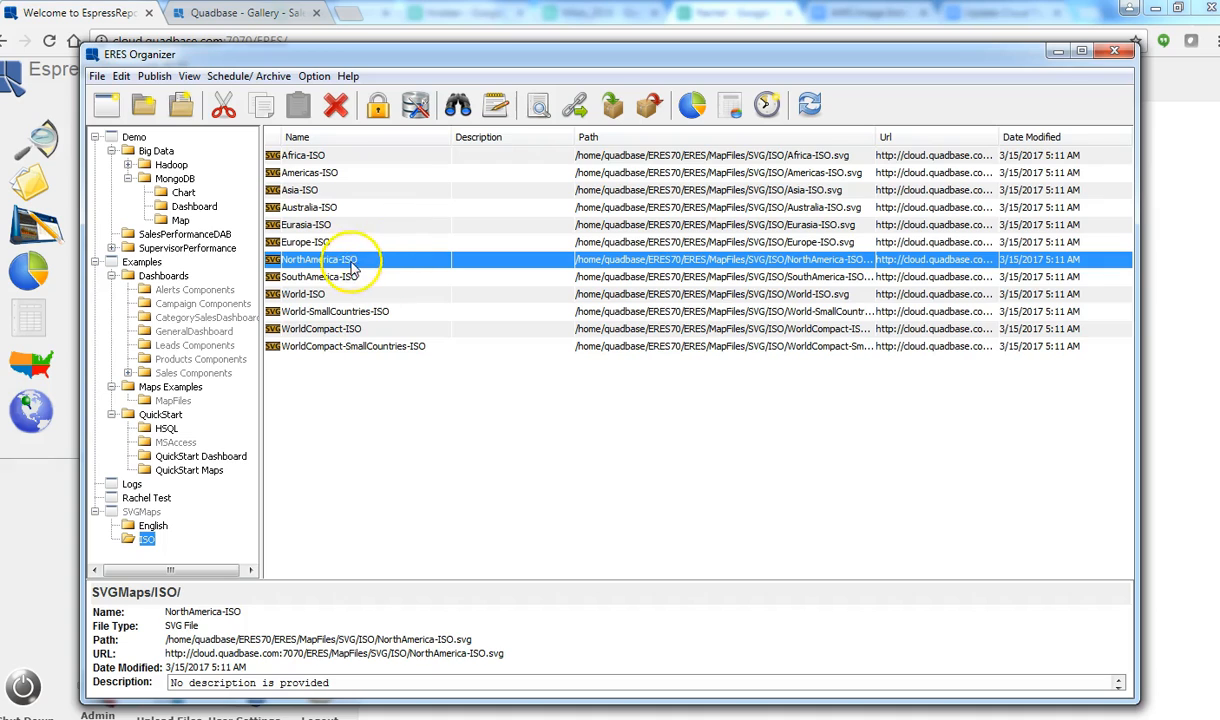
# Step: Open the SouthAmerica-ISO map, then select the QuickStart folder in the tree
pyautogui.click(349, 261)
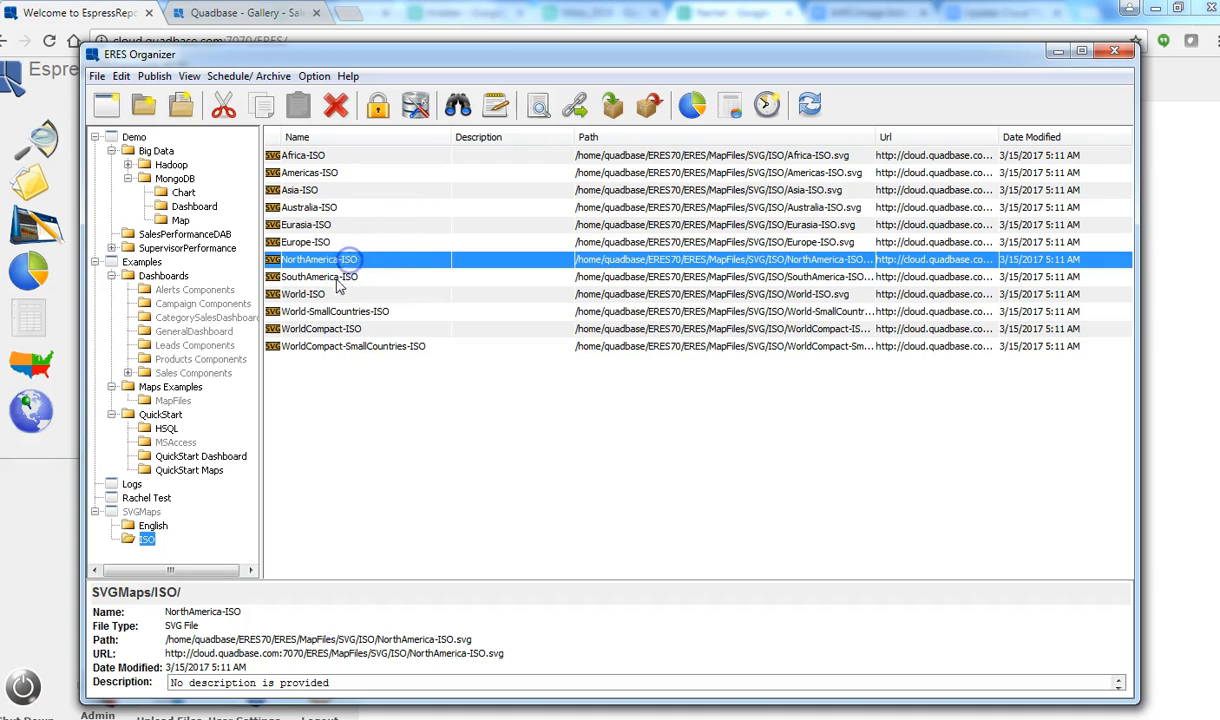
pyautogui.doubleClick(338, 278)
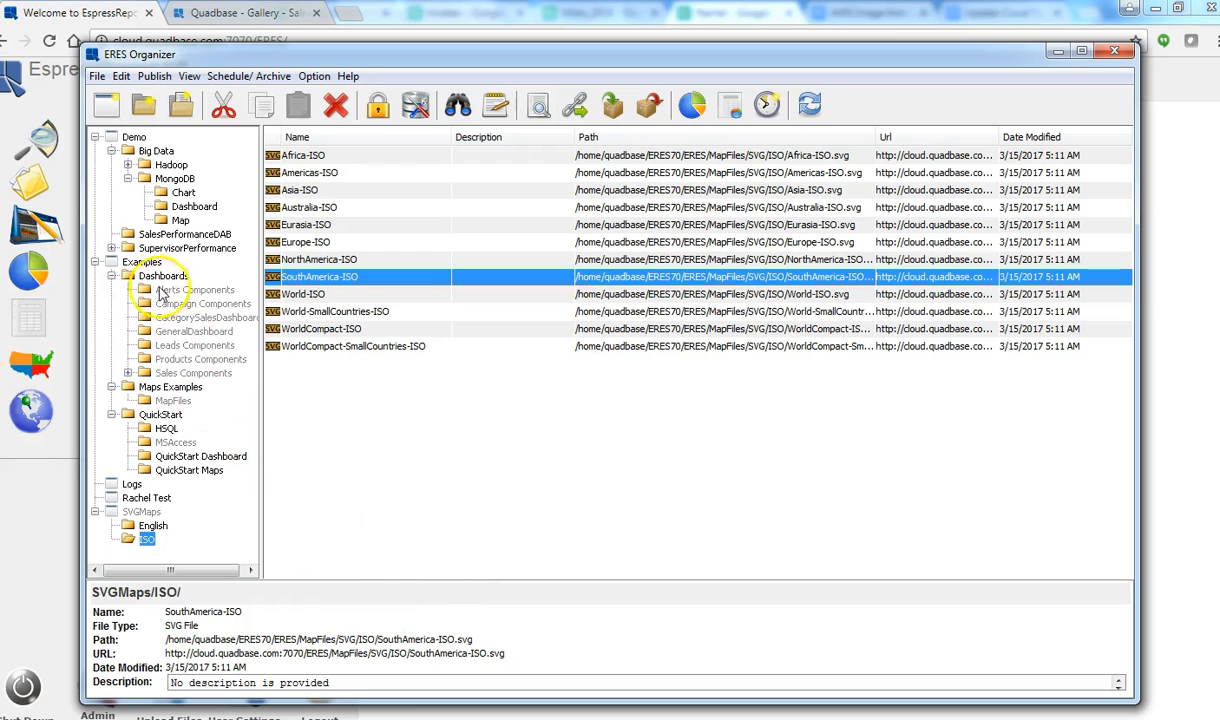
pyautogui.click(162, 415)
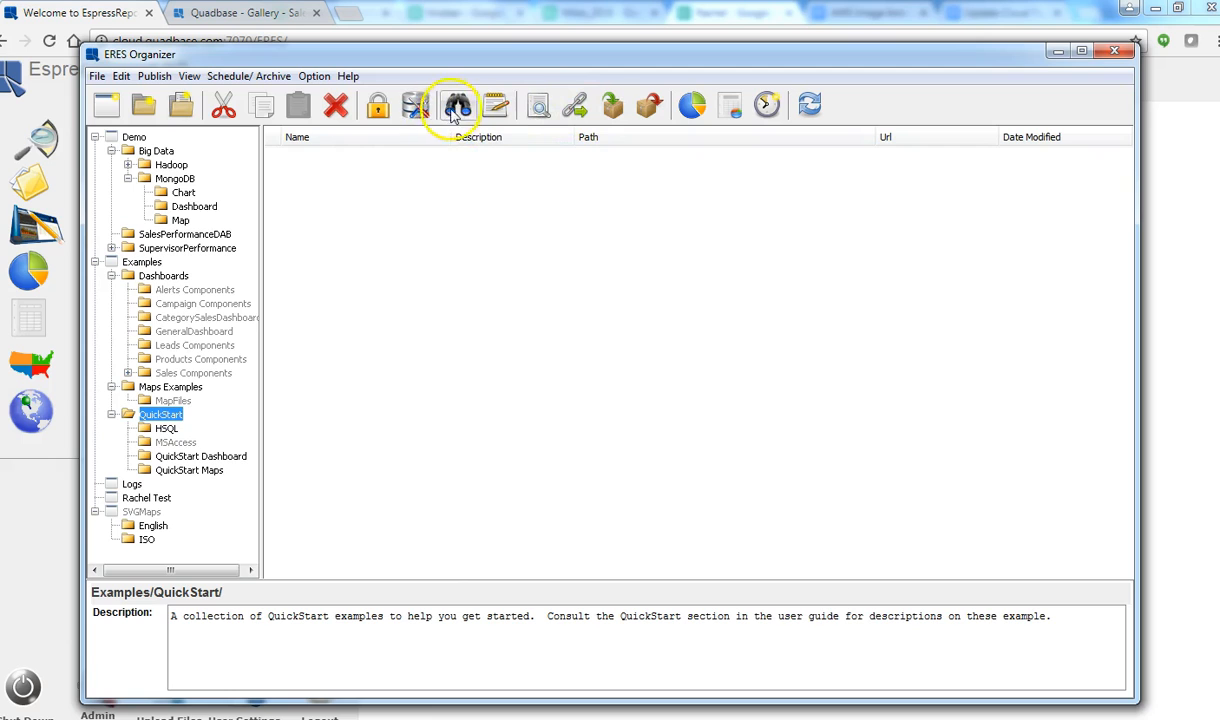
# Step: Briefly open the Data Registry Manager, then search QuickStart and its subfolders for 'quick'
pyautogui.click(420, 113)
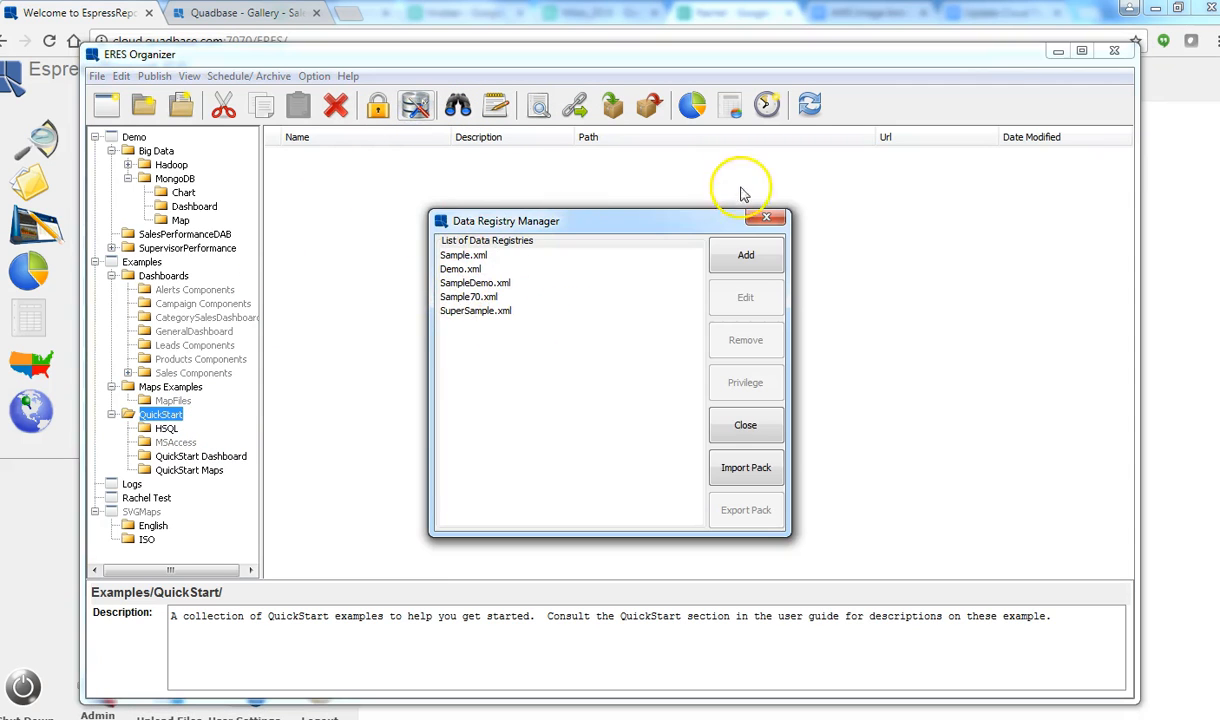
pyautogui.click(765, 217)
pyautogui.click(460, 110)
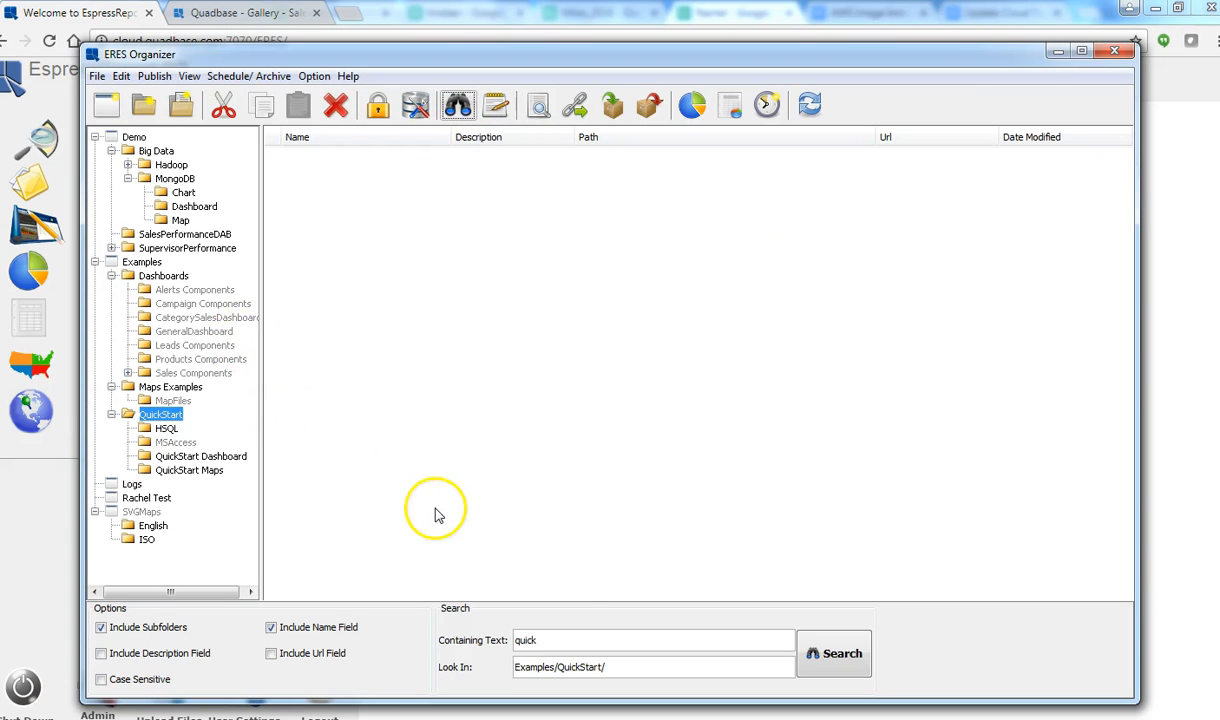
pyautogui.click(543, 641)
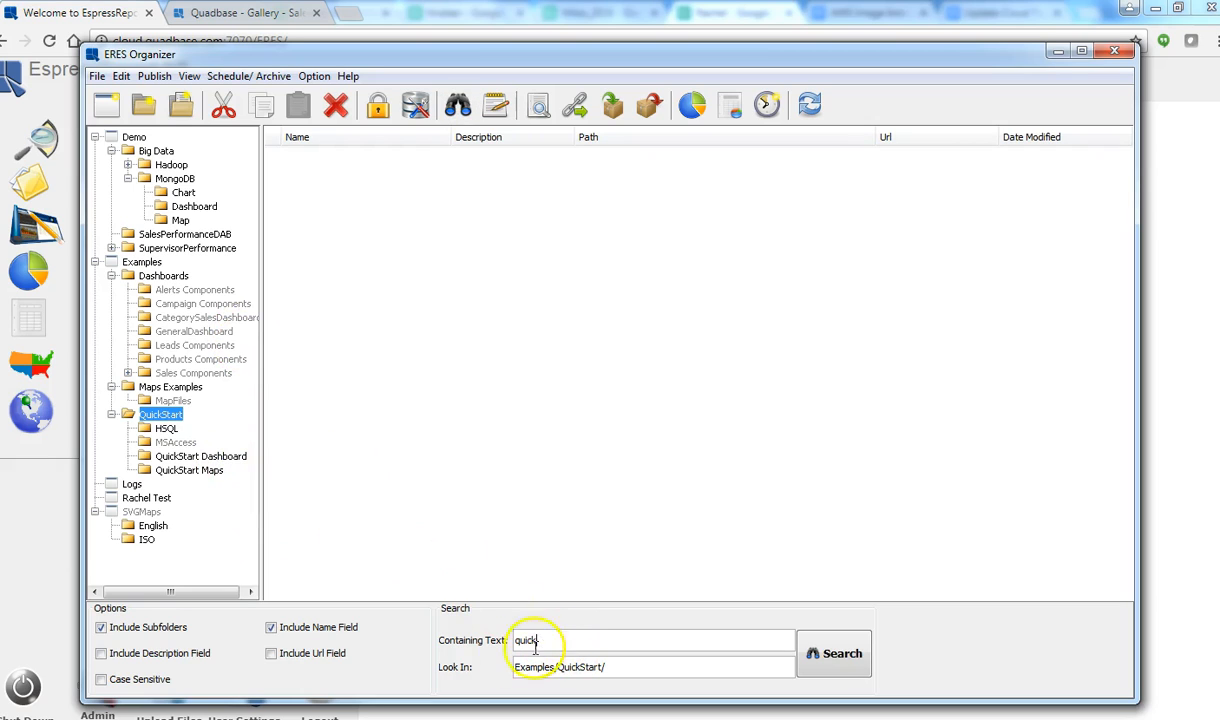
pyautogui.click(841, 652)
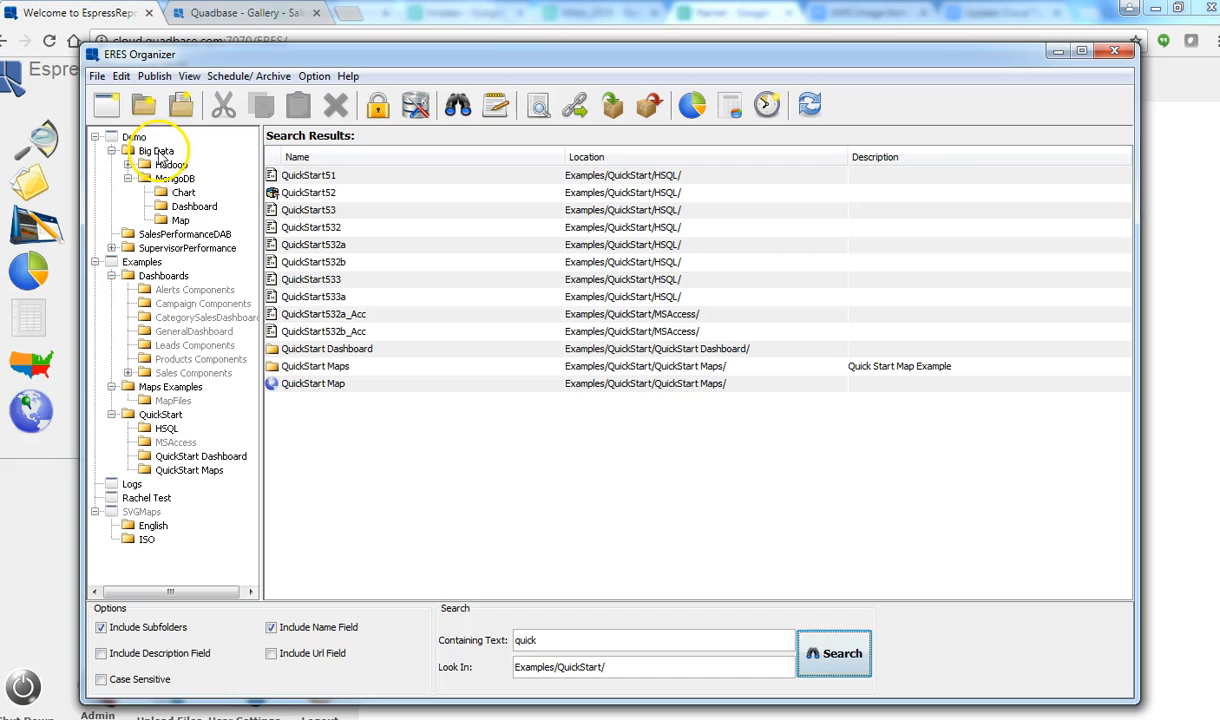
# Step: Show the Demo folder's reports and bring up its Change Folder Permissions dialog
pyautogui.rightClick(157, 156)
pyautogui.click(151, 151)
pyautogui.click(134, 137)
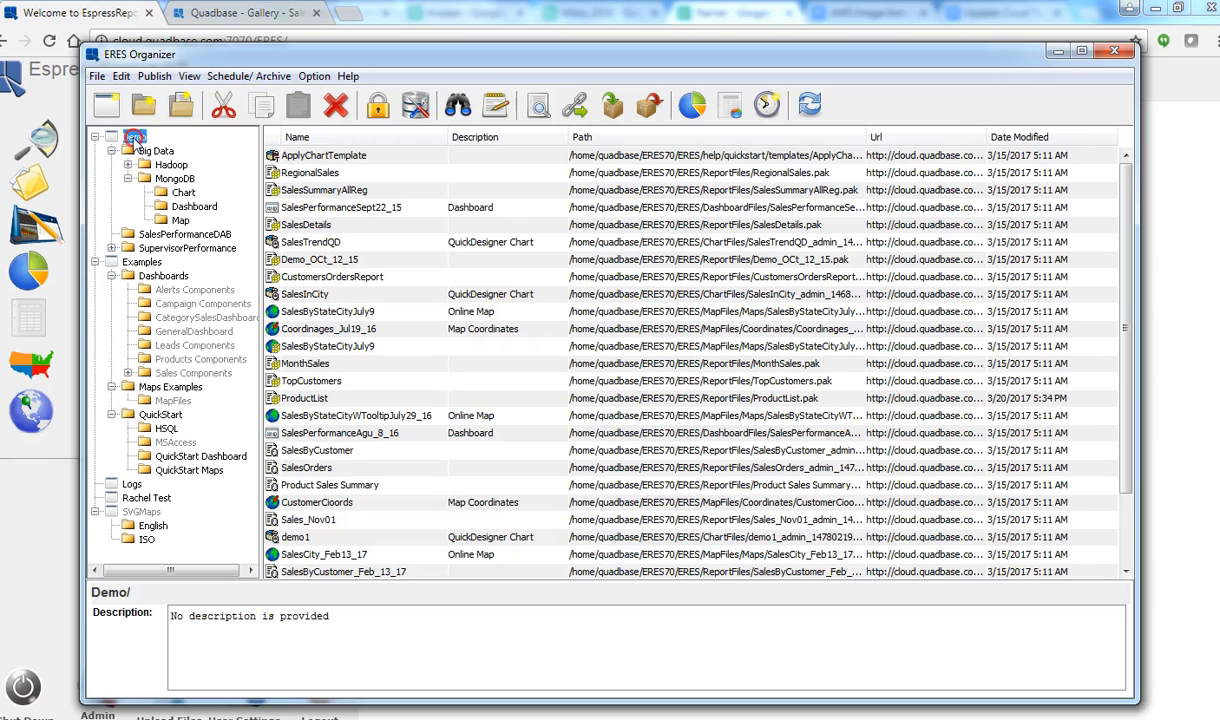
pyautogui.rightClick(140, 142)
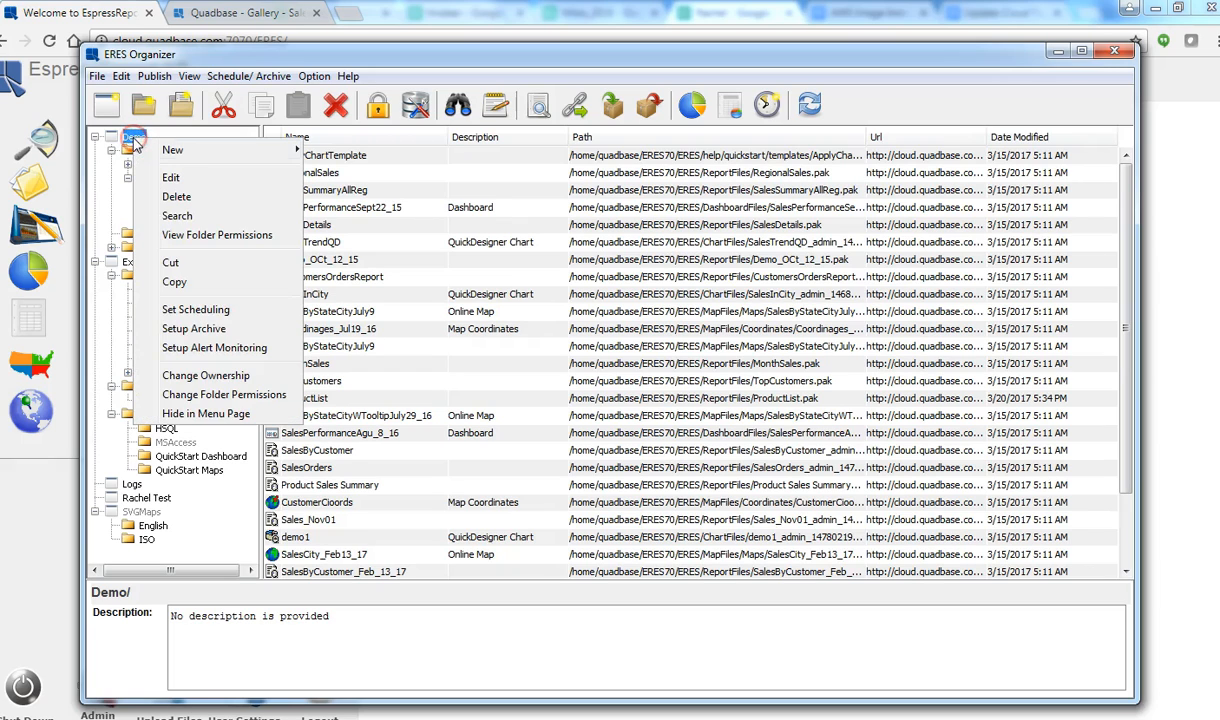
pyautogui.click(218, 396)
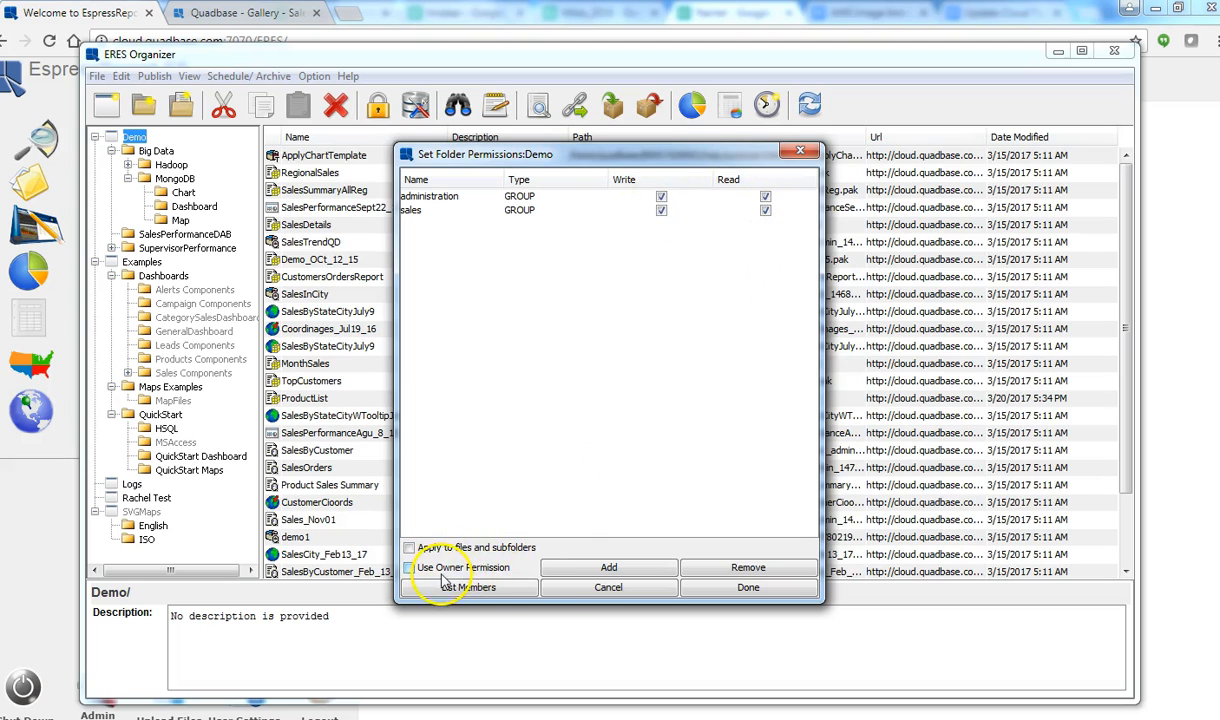
# Step: Add an individual user to the Demo folder permissions with Read access
pyautogui.click(598, 570)
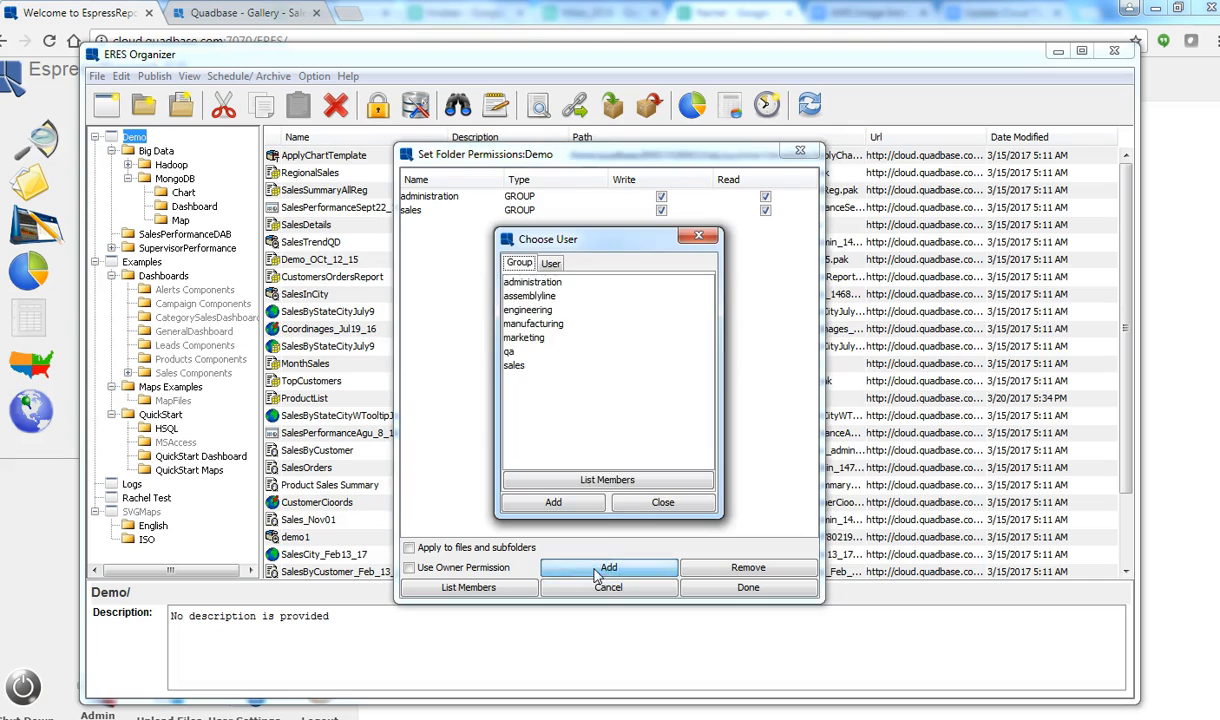
pyautogui.click(550, 262)
pyautogui.click(519, 310)
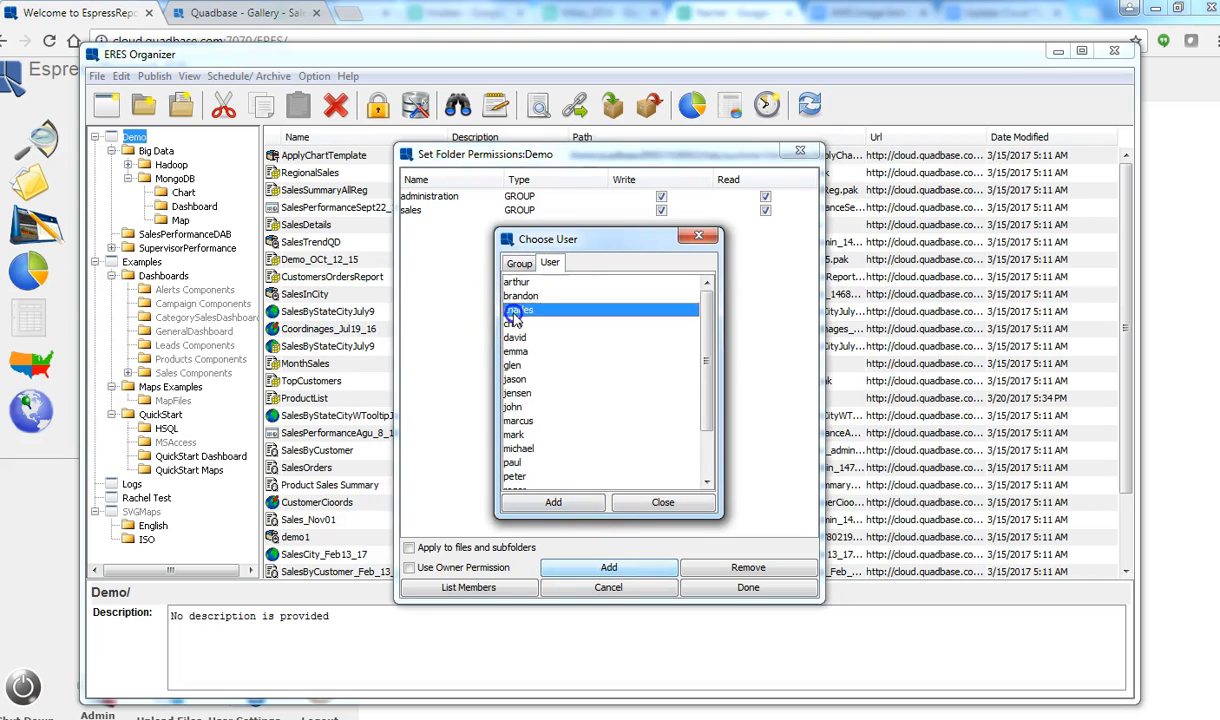
pyautogui.click(577, 516)
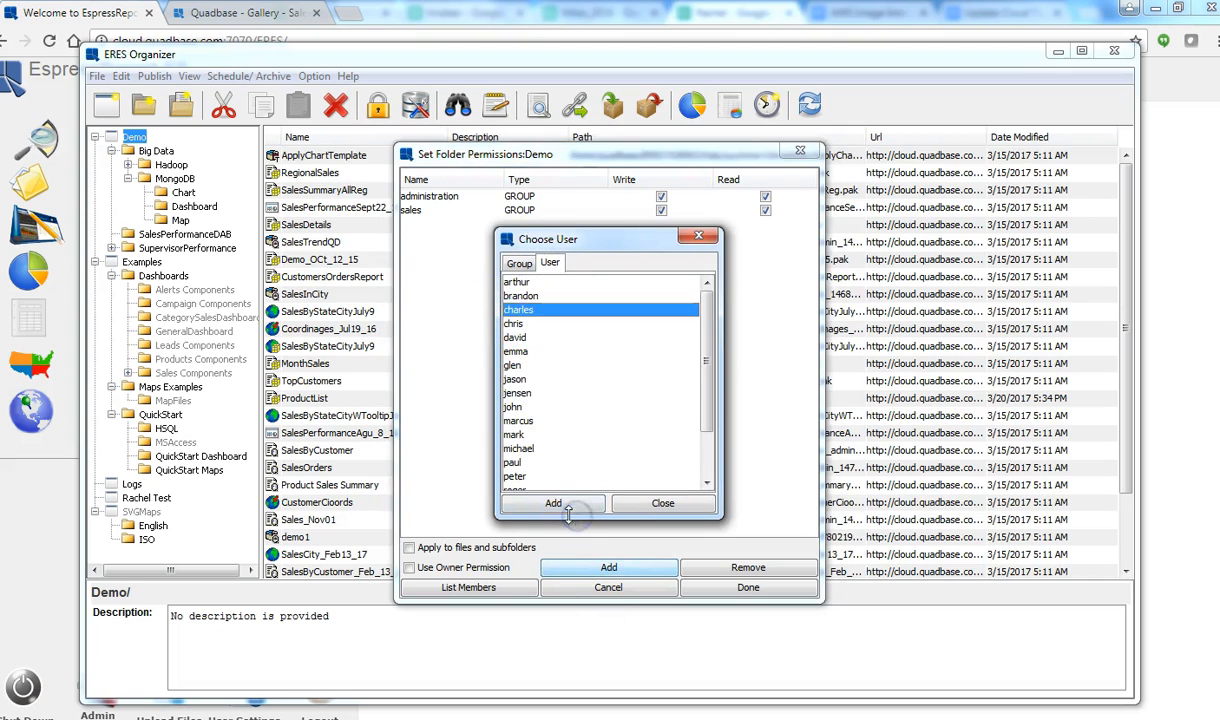
pyautogui.click(660, 504)
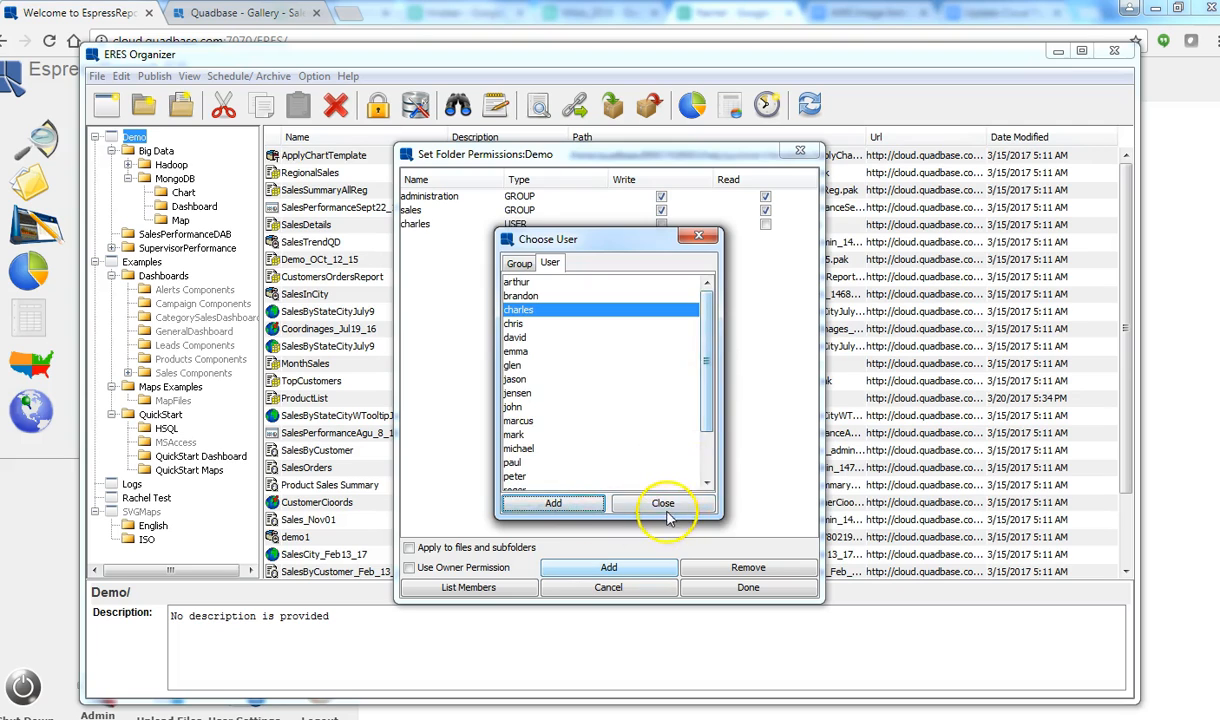
pyautogui.click(765, 225)
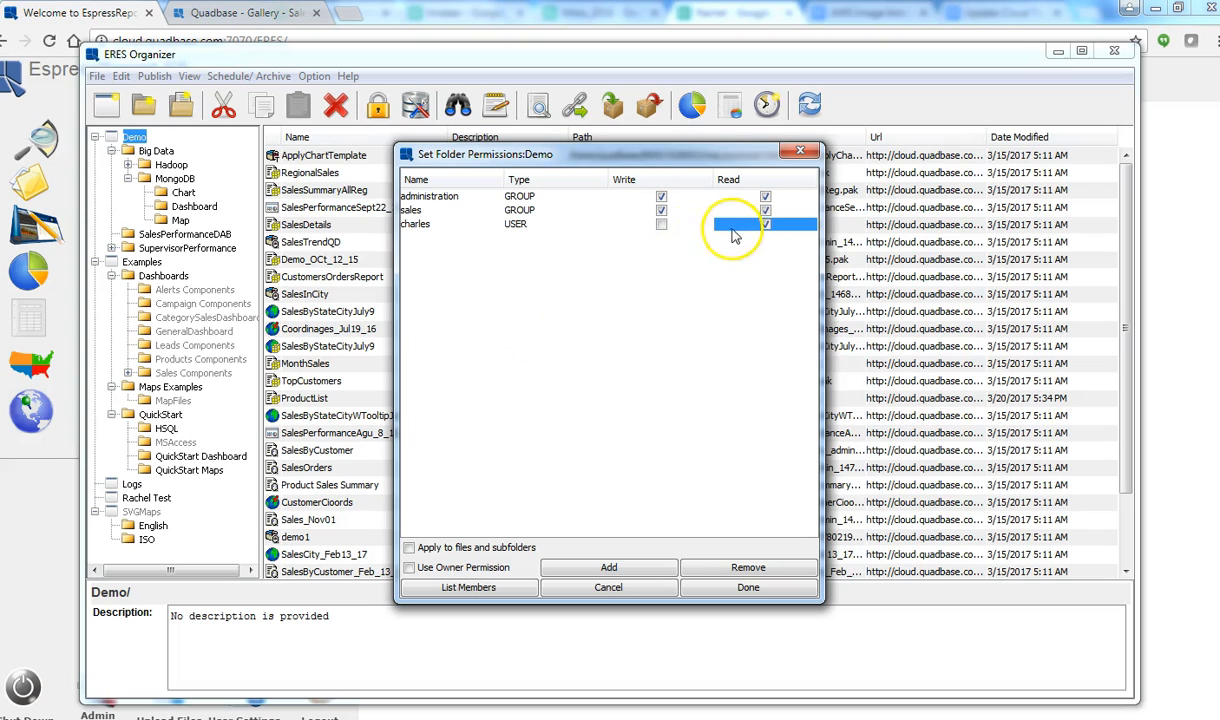
# Step: Untick Write and Read for the sales group, then cancel all permission changes
pyautogui.click(661, 211)
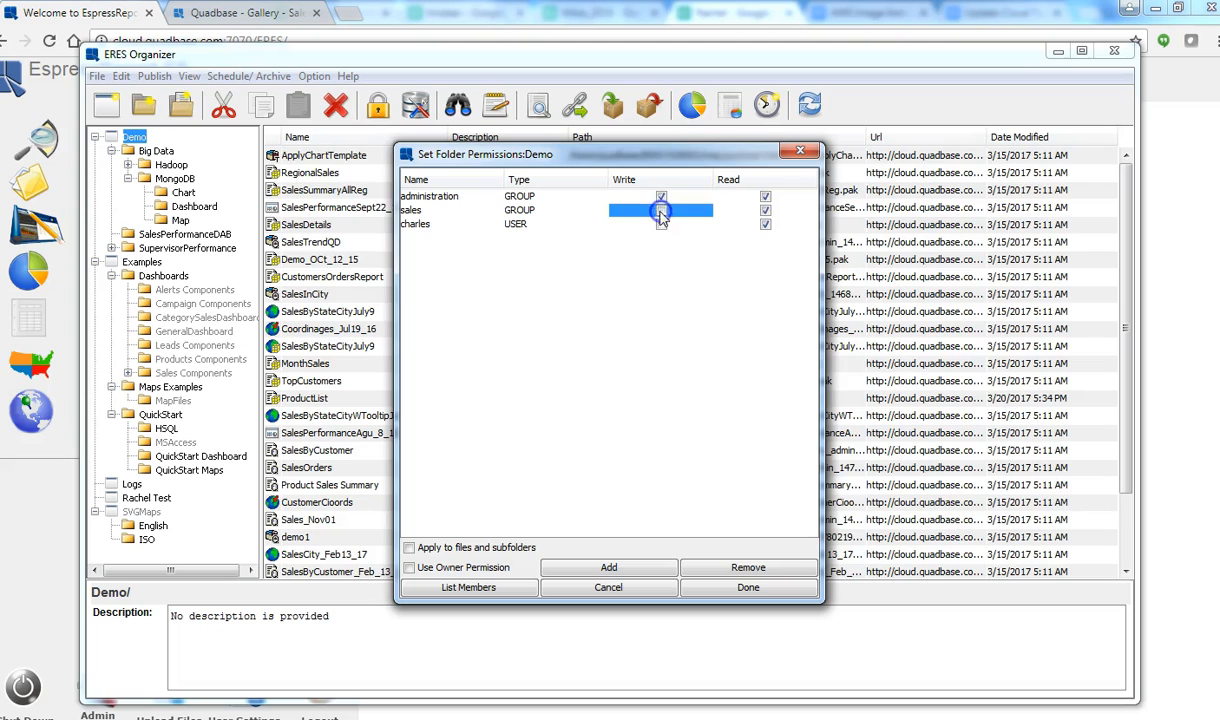
pyautogui.click(765, 211)
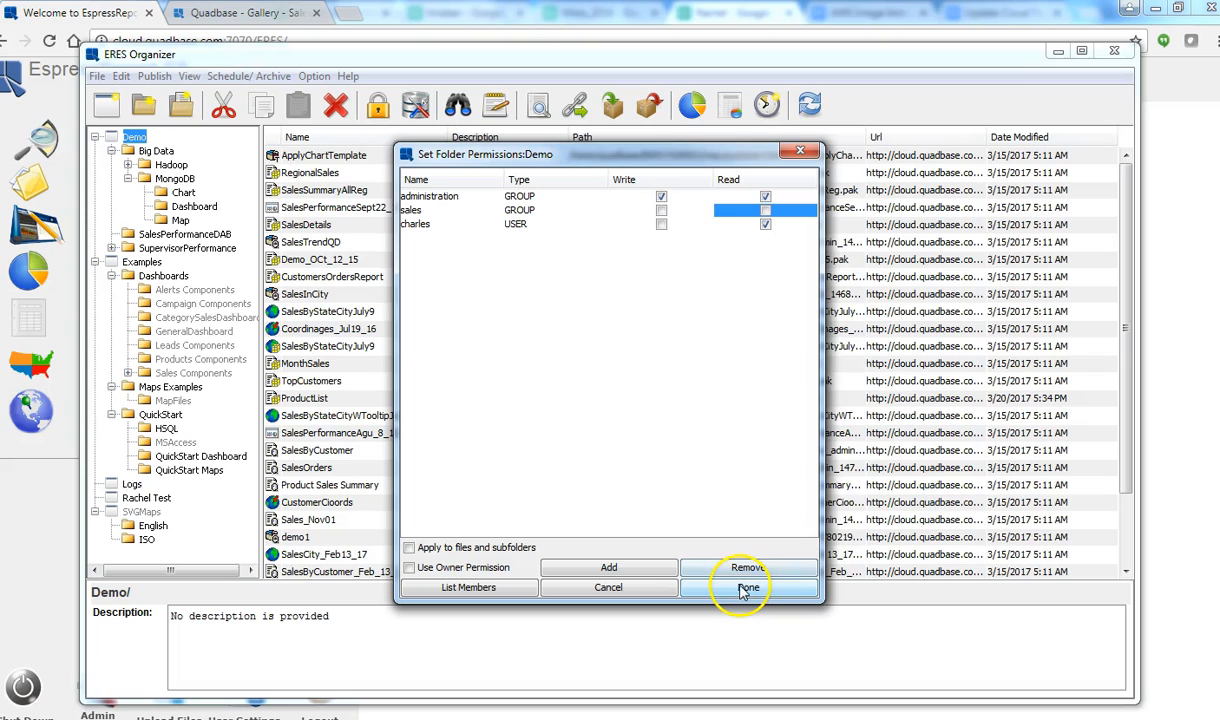
pyautogui.click(609, 588)
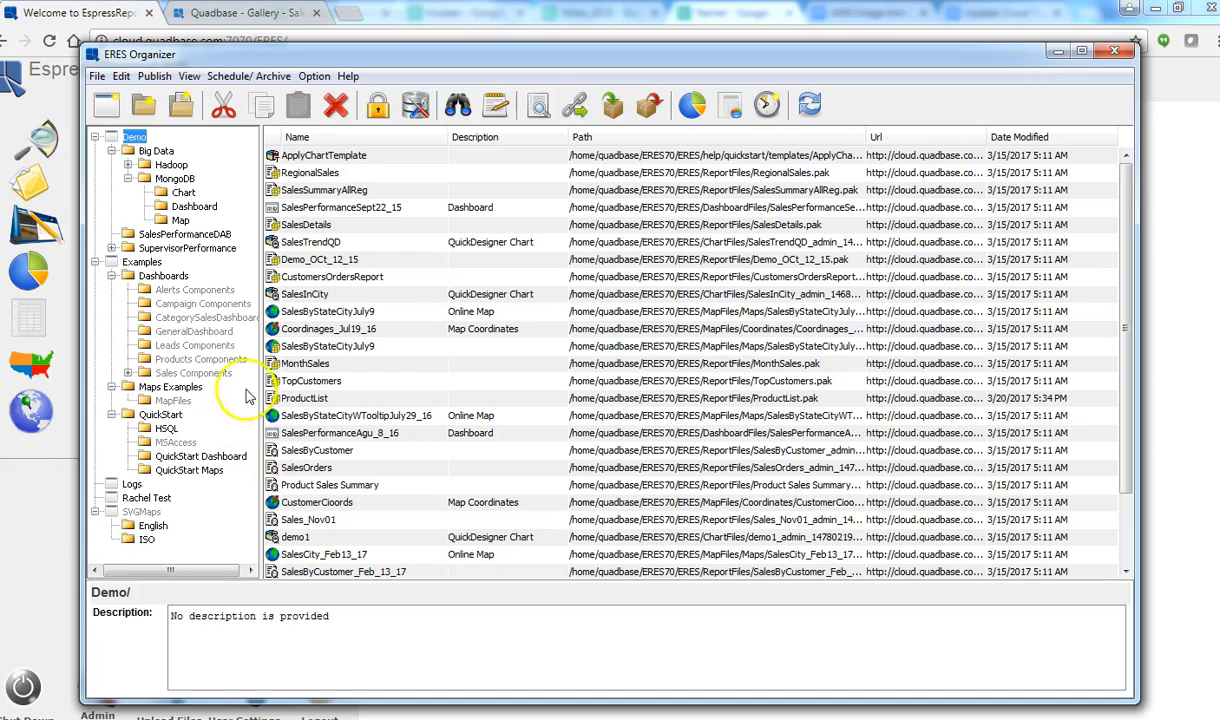
# Step: List the Demo folder's reports, widen the Path and Url columns, and select MonthSales
pyautogui.click(145, 150)
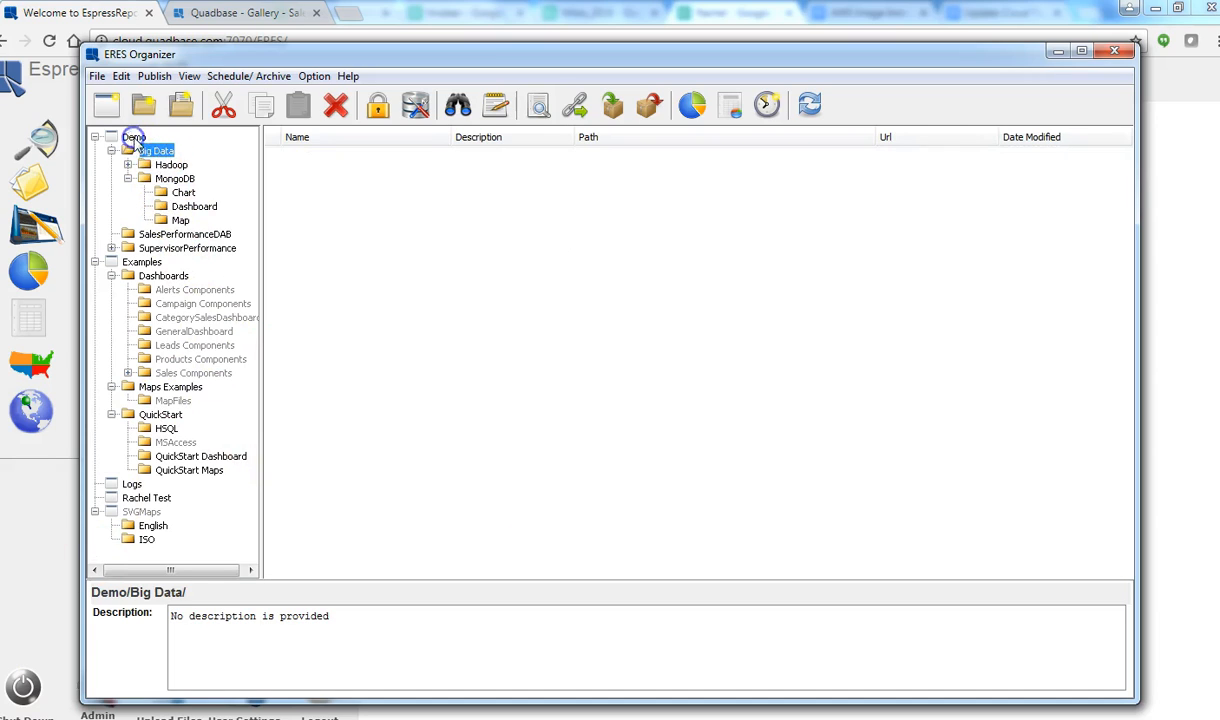
pyautogui.click(131, 137)
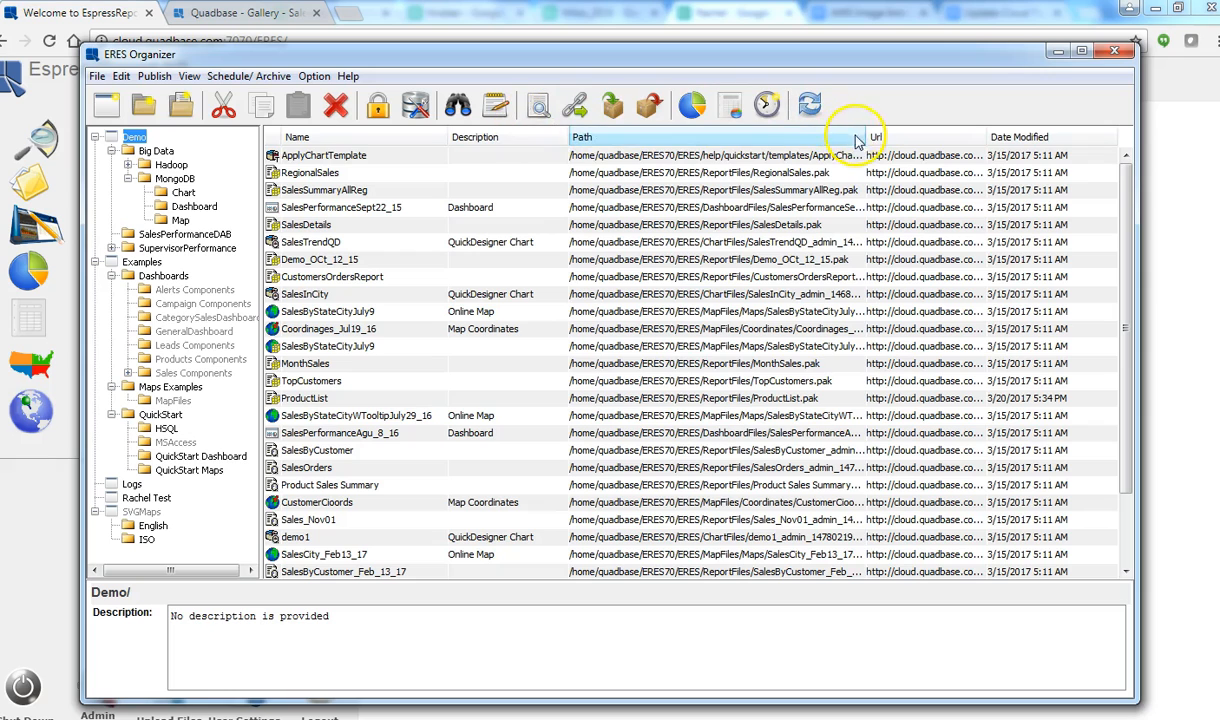
pyautogui.moveTo(864, 137); pyautogui.dragTo(790, 136)
pyautogui.moveTo(950, 137); pyautogui.dragTo(990, 136)
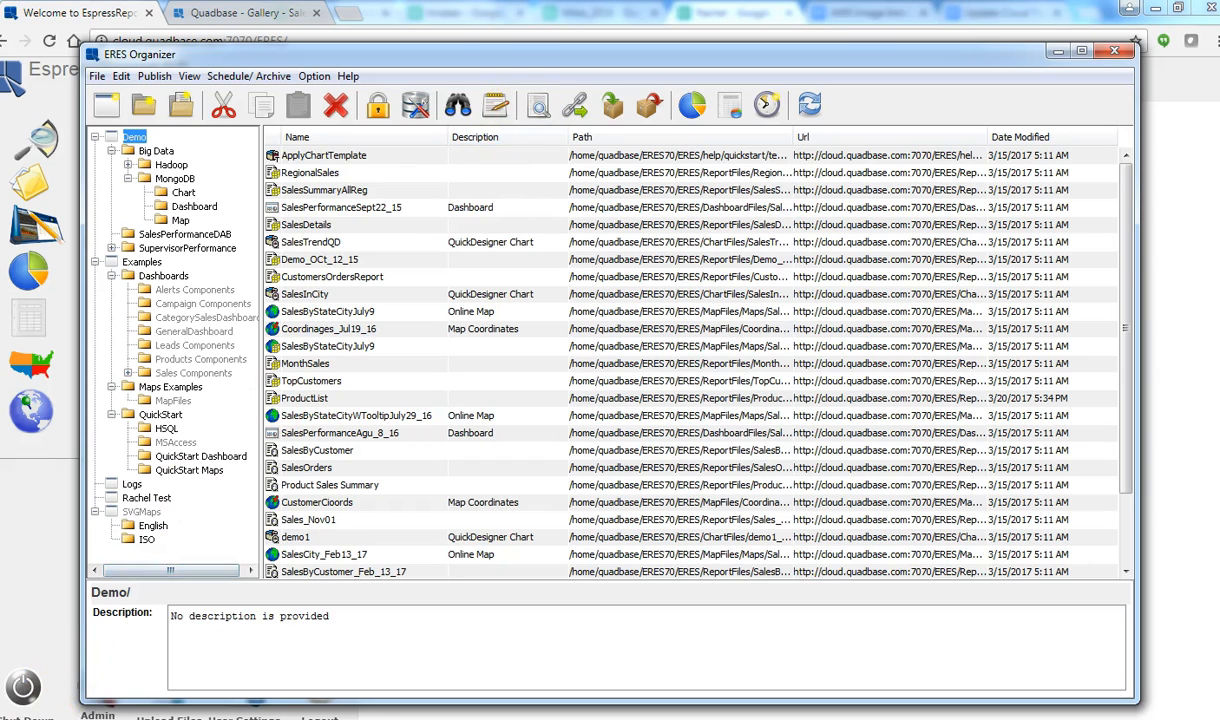
pyautogui.click(335, 363)
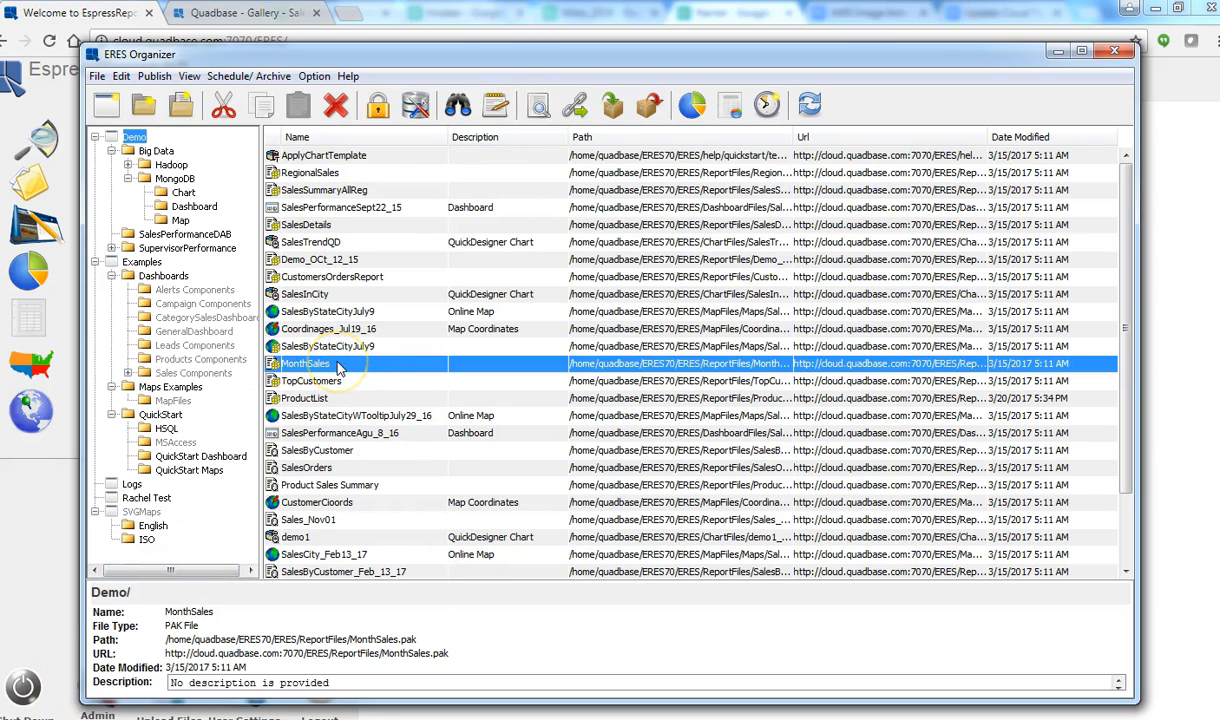
pyautogui.rightClick(337, 365)
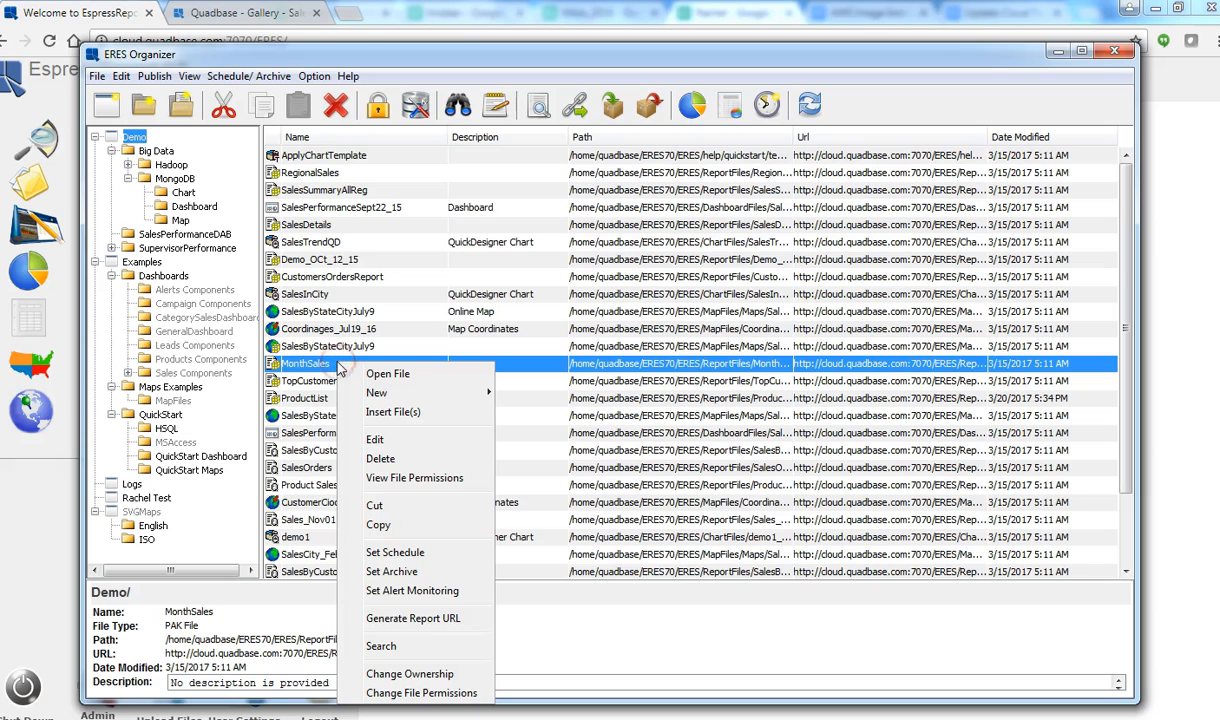
pyautogui.click(391, 553)
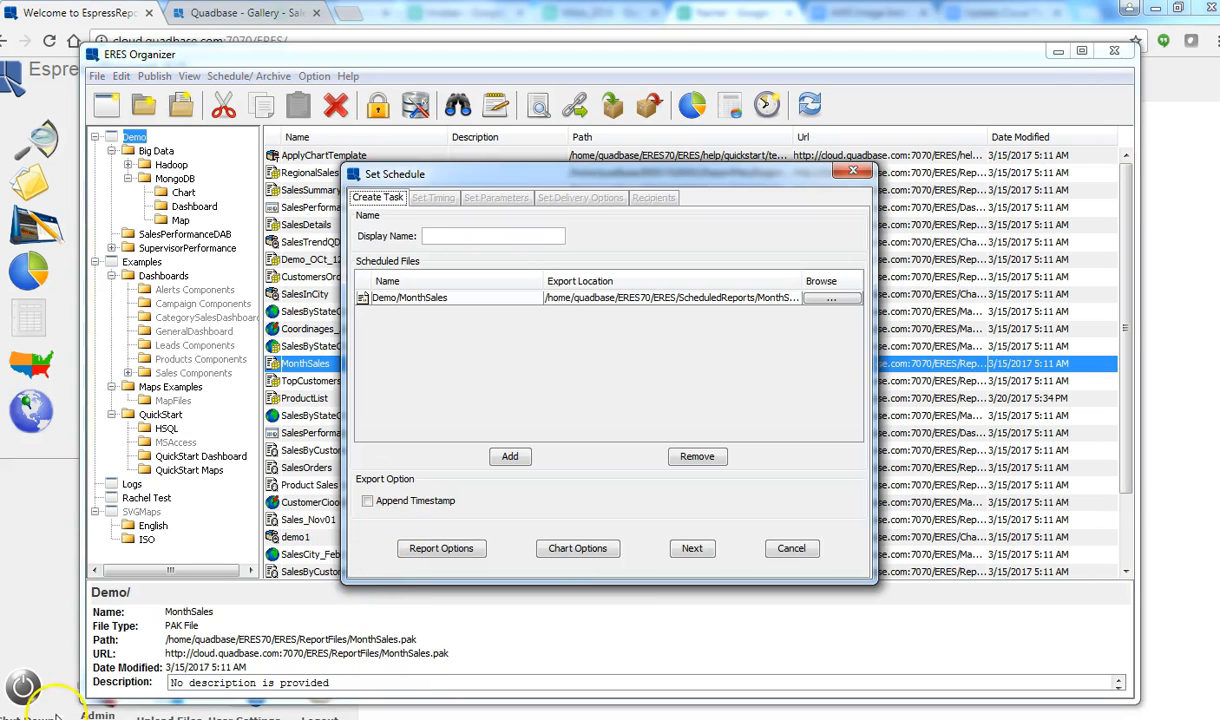
pyautogui.click(435, 233)
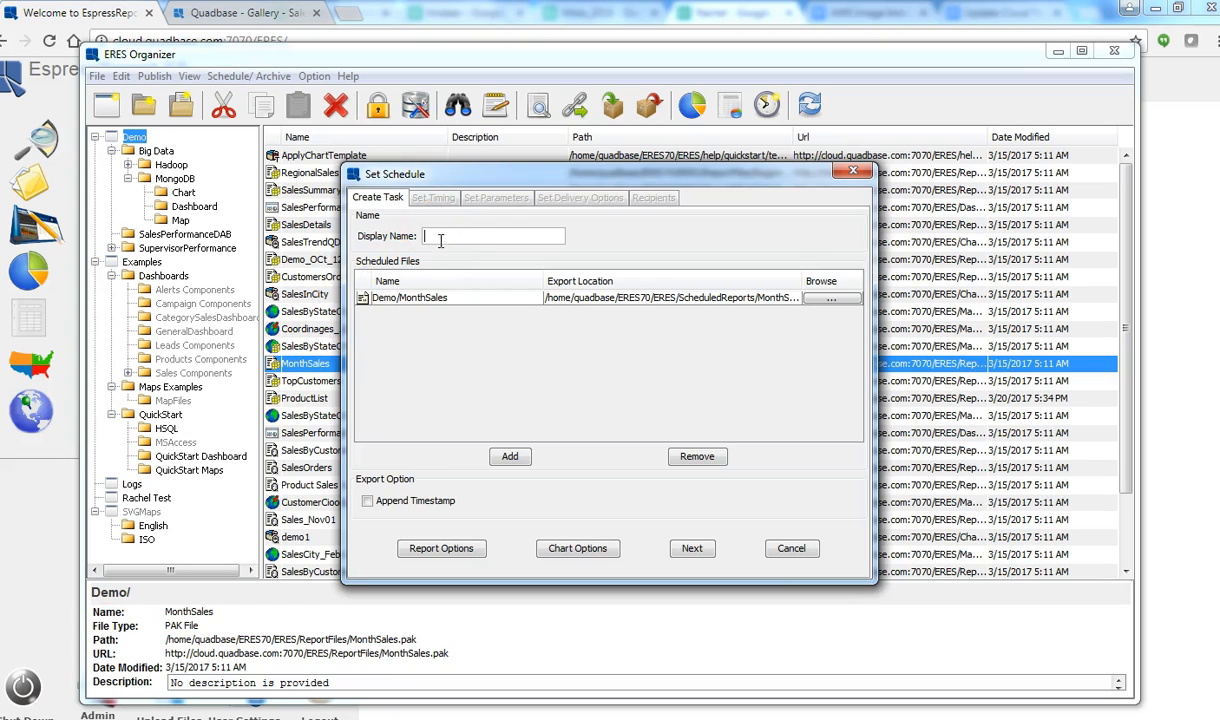
pyautogui.click(692, 549)
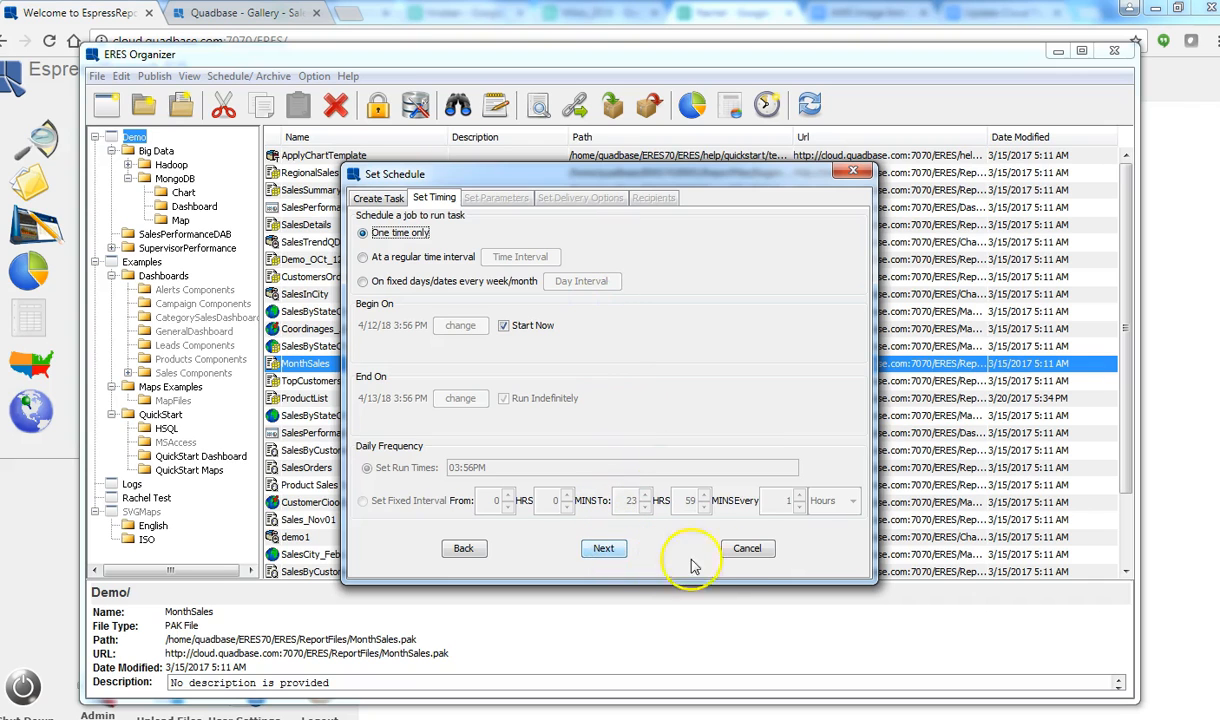
pyautogui.click(747, 549)
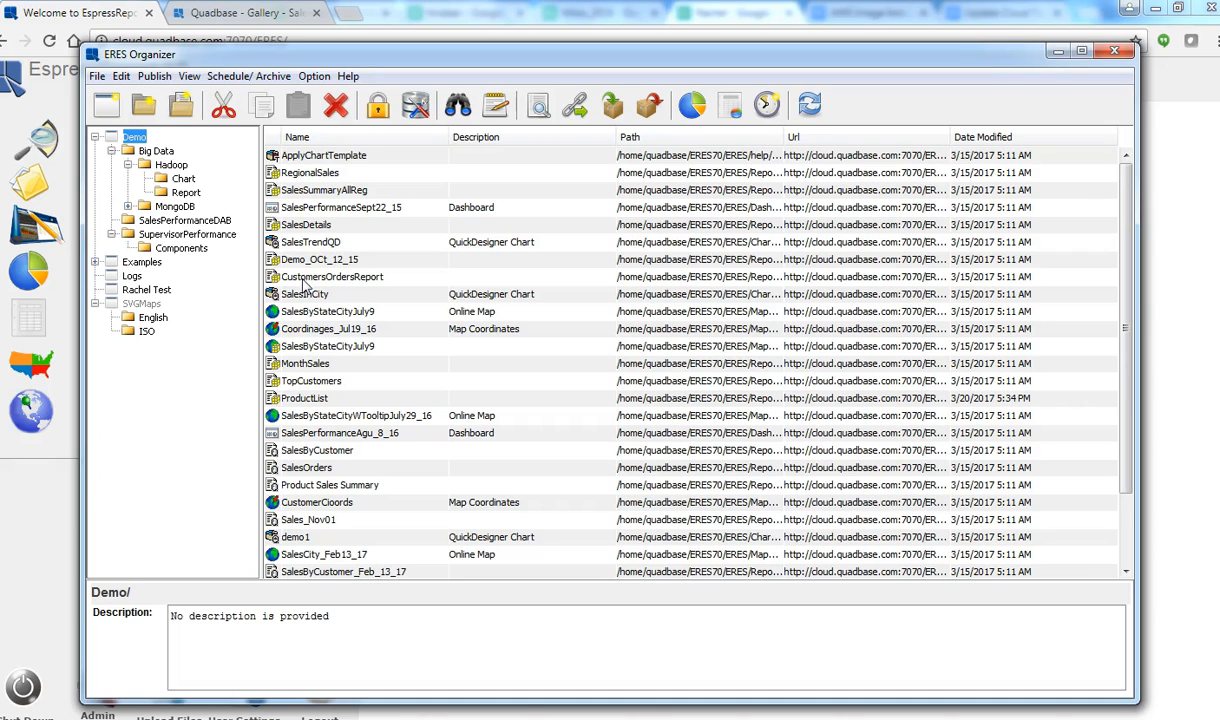
# Step: Generate a PDF report URL for QuickStart532 under Examples > QuickStart > HSQL
pyautogui.click(95, 262)
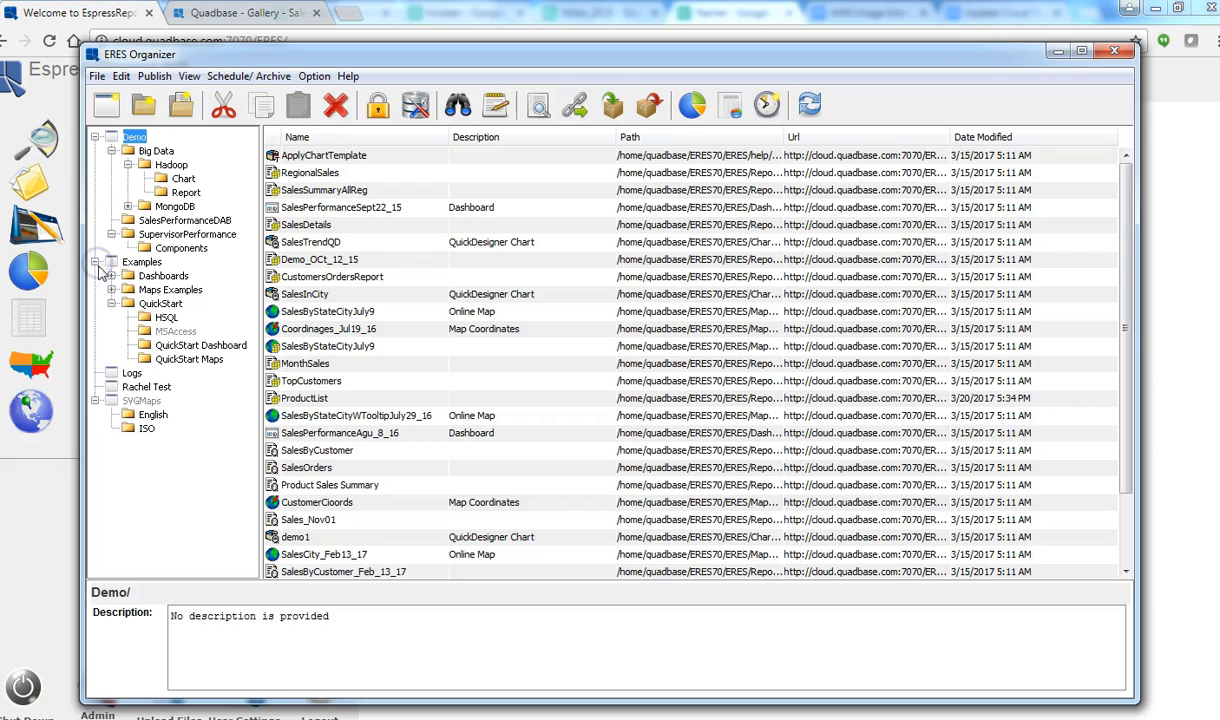
pyautogui.click(166, 317)
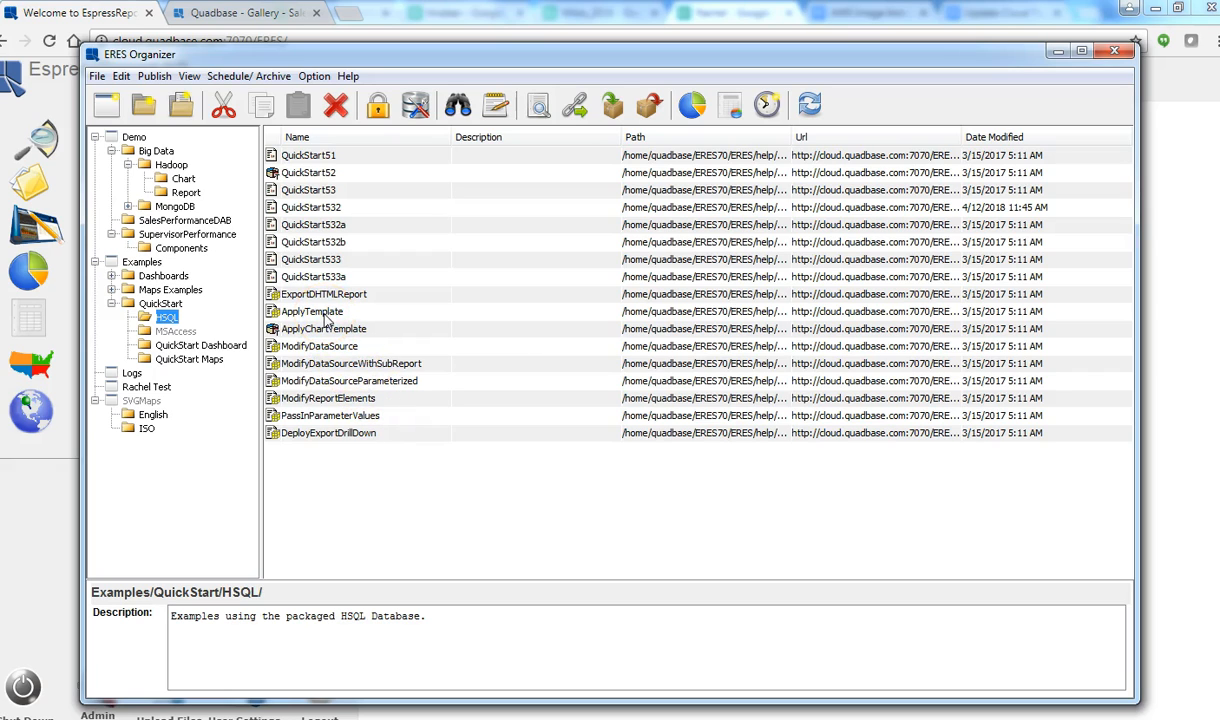
pyautogui.click(330, 208)
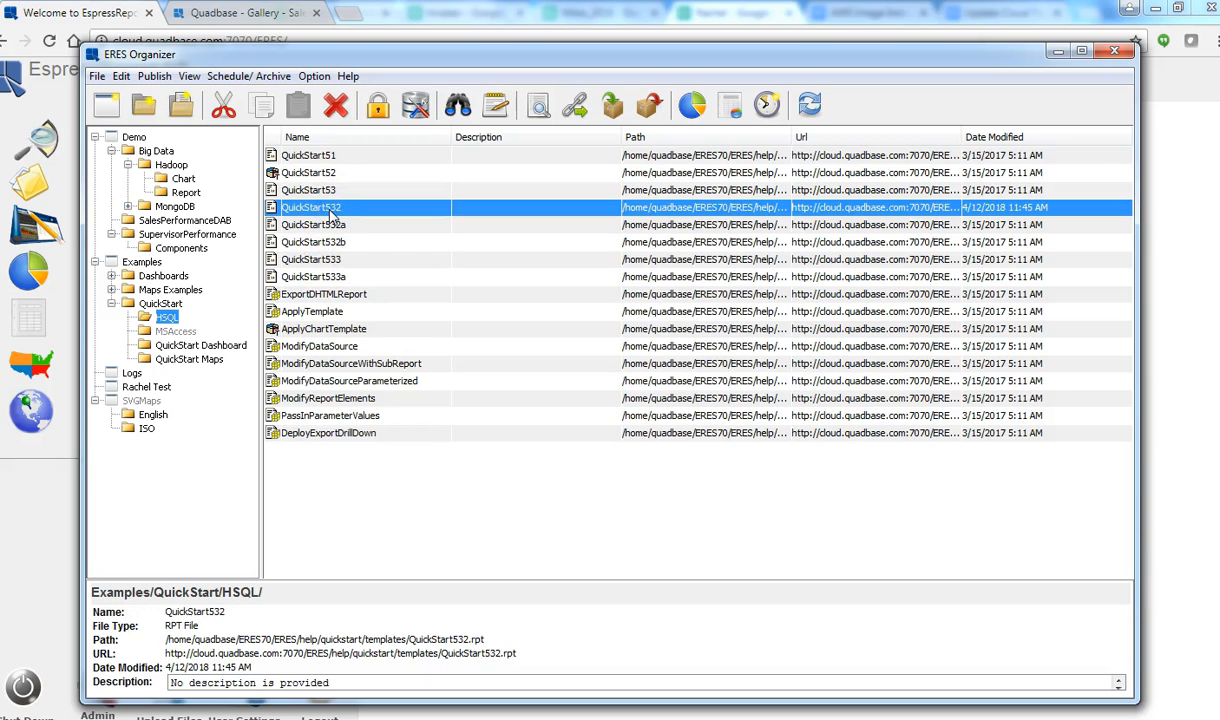
pyautogui.rightClick(331, 212)
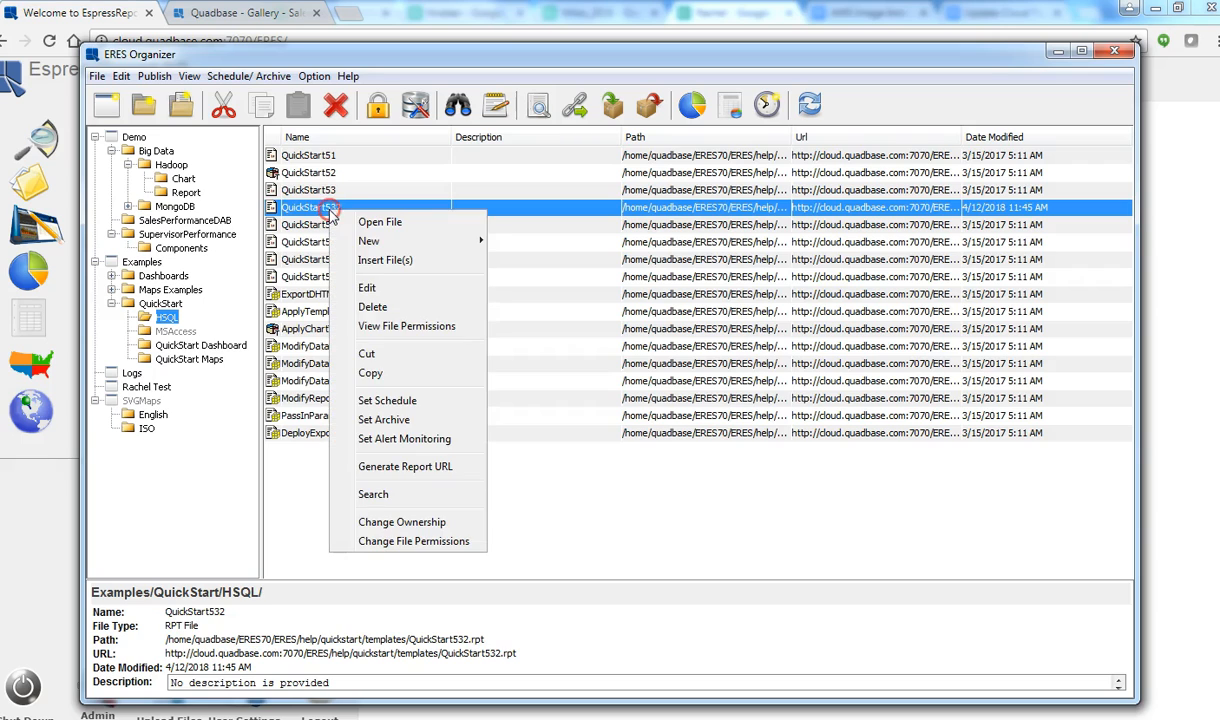
pyautogui.click(437, 466)
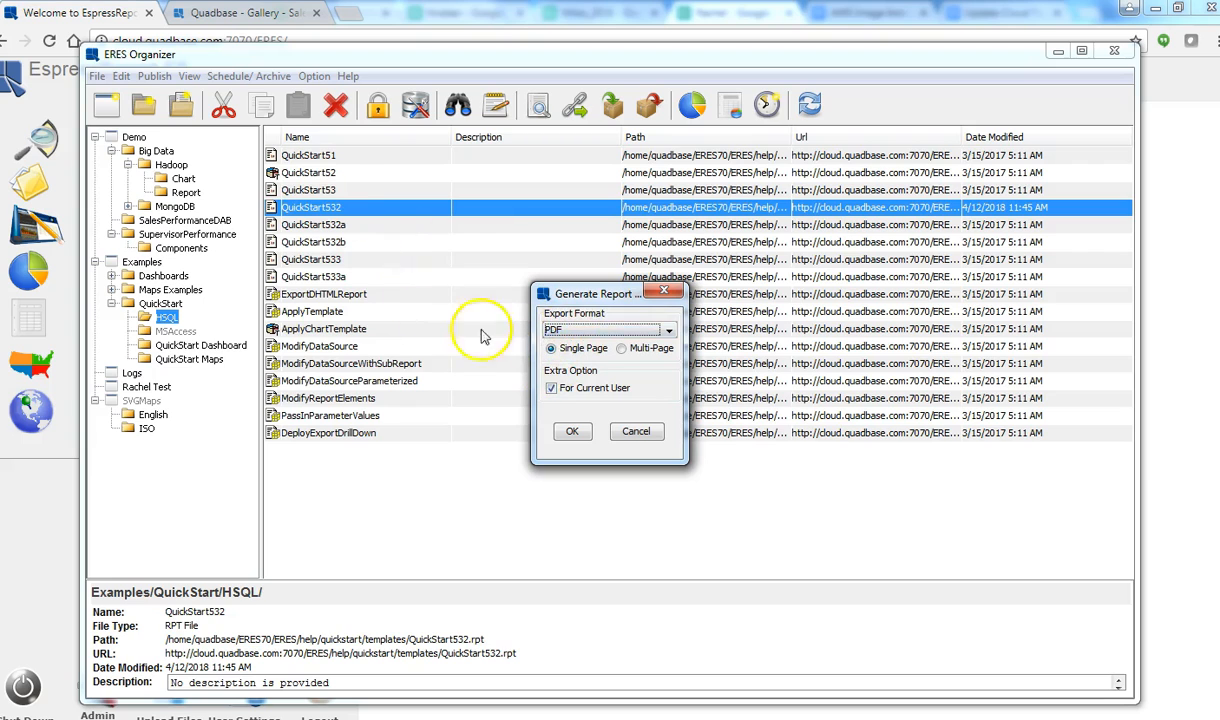
pyautogui.click(572, 433)
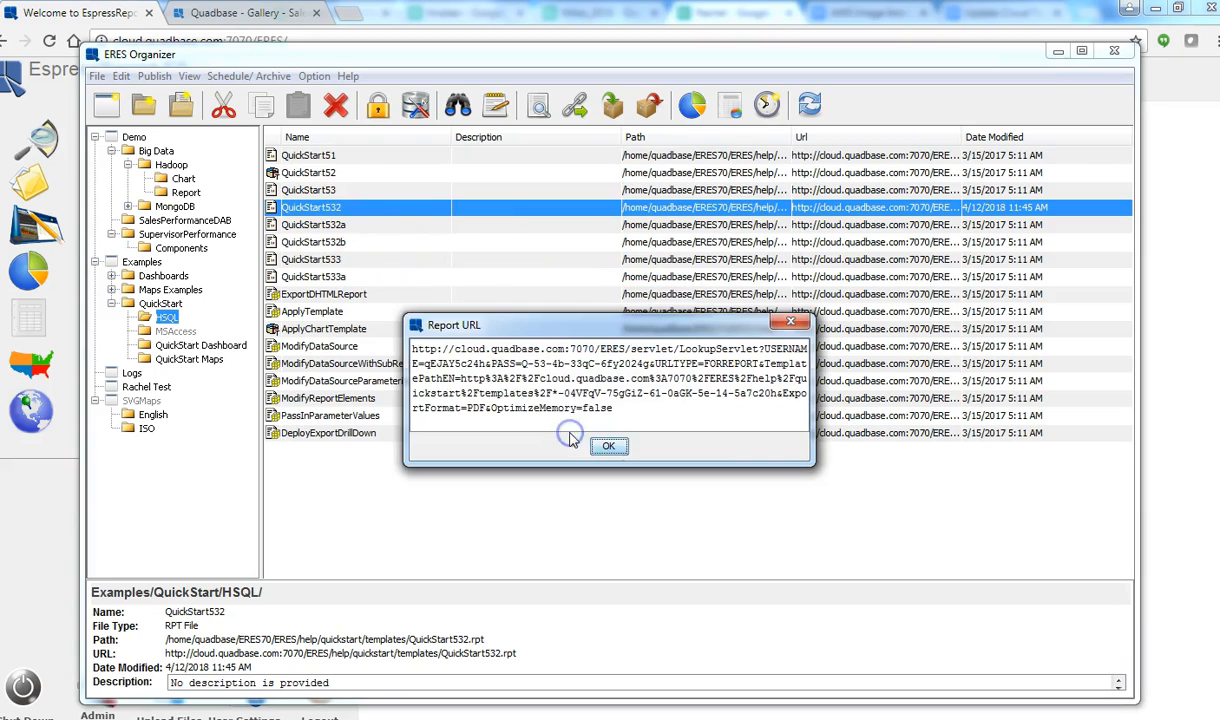
# Step: Select the whole generated report URL and open a new Chrome window
pyautogui.moveTo(615, 408); pyautogui.dragTo(360, 345)
pyautogui.hotkey('ctrl', 'c')
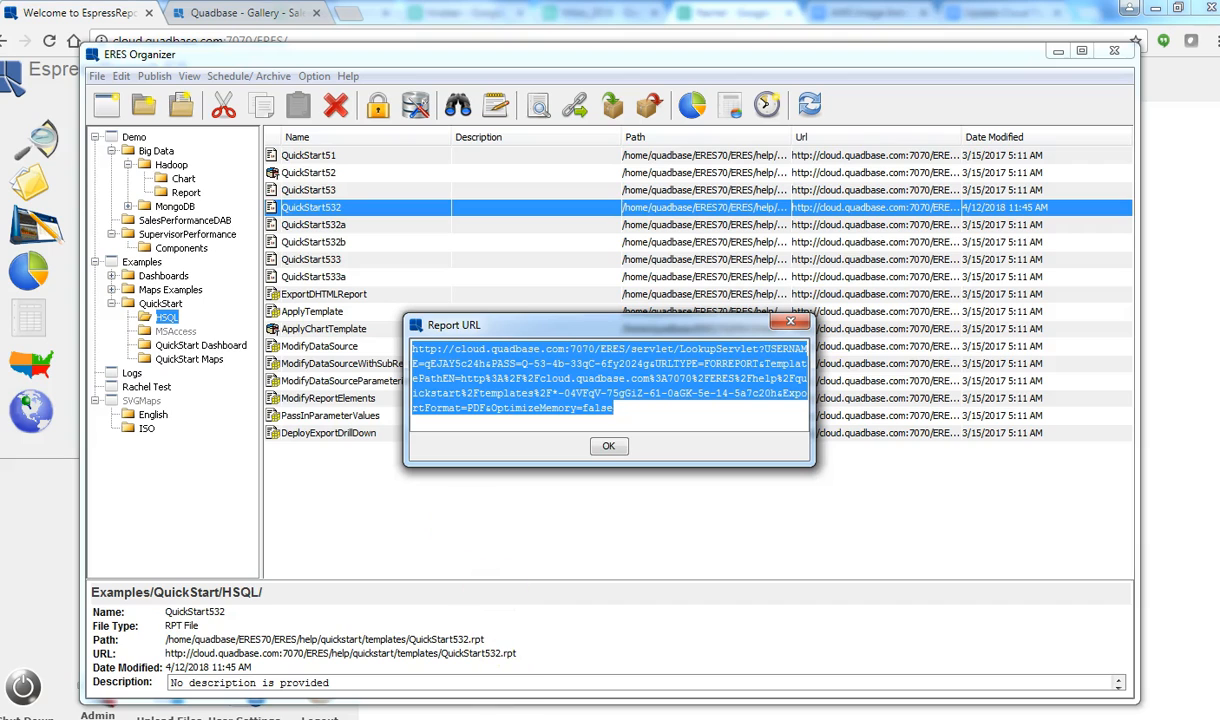
pyautogui.rightClick(278, 718)
pyautogui.click(273, 619)
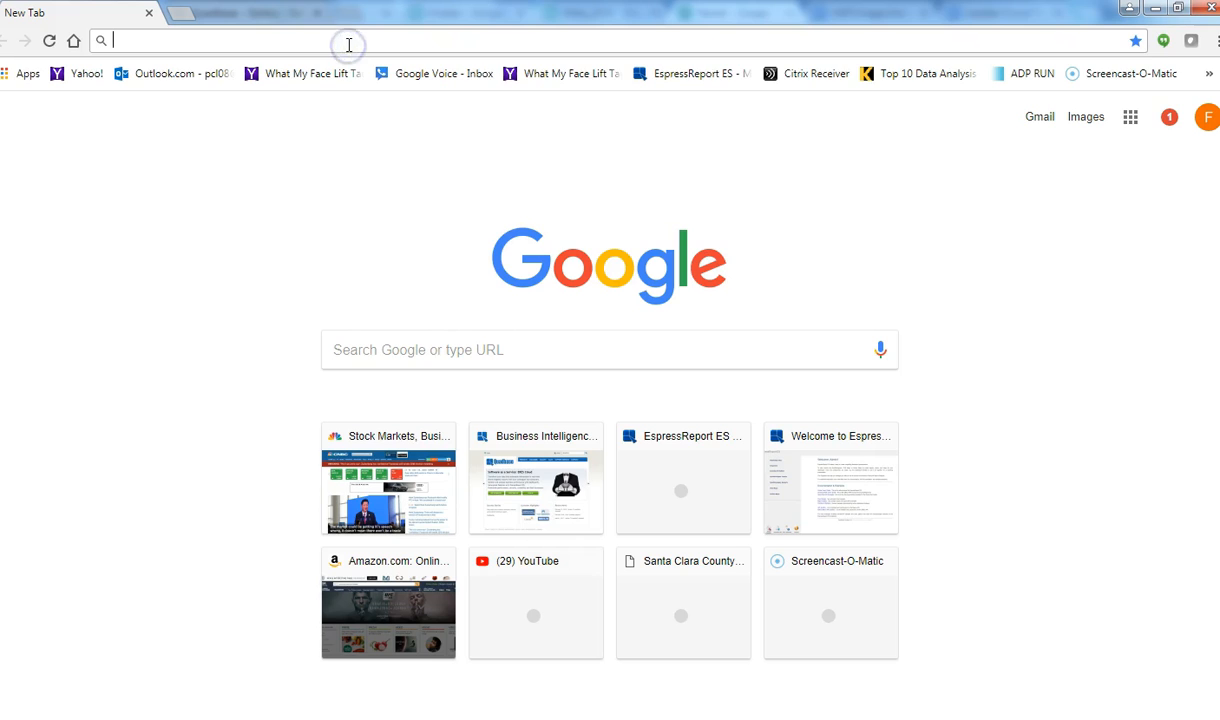
# Step: Load the QuickStart532 report URL and open the downloaded Q4 Sales by Product PDF
pyautogui.hotkey('ctrl', 'v')
pyautogui.press('Return')
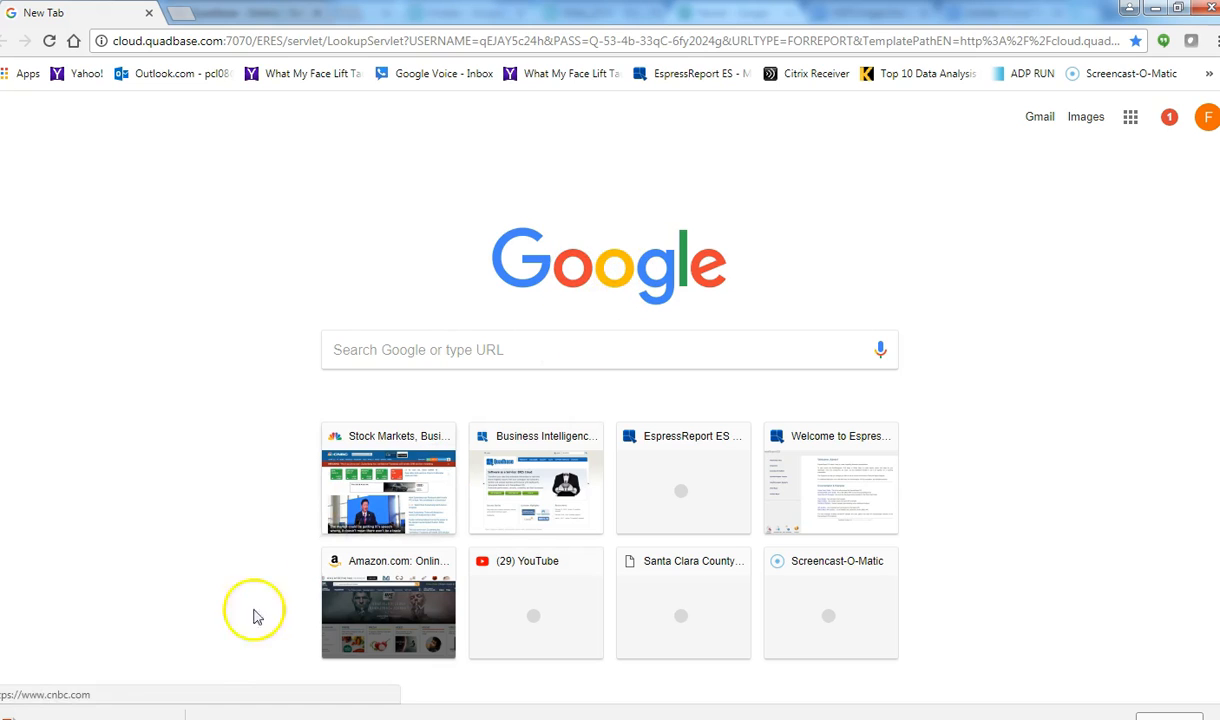
pyautogui.click(90, 712)
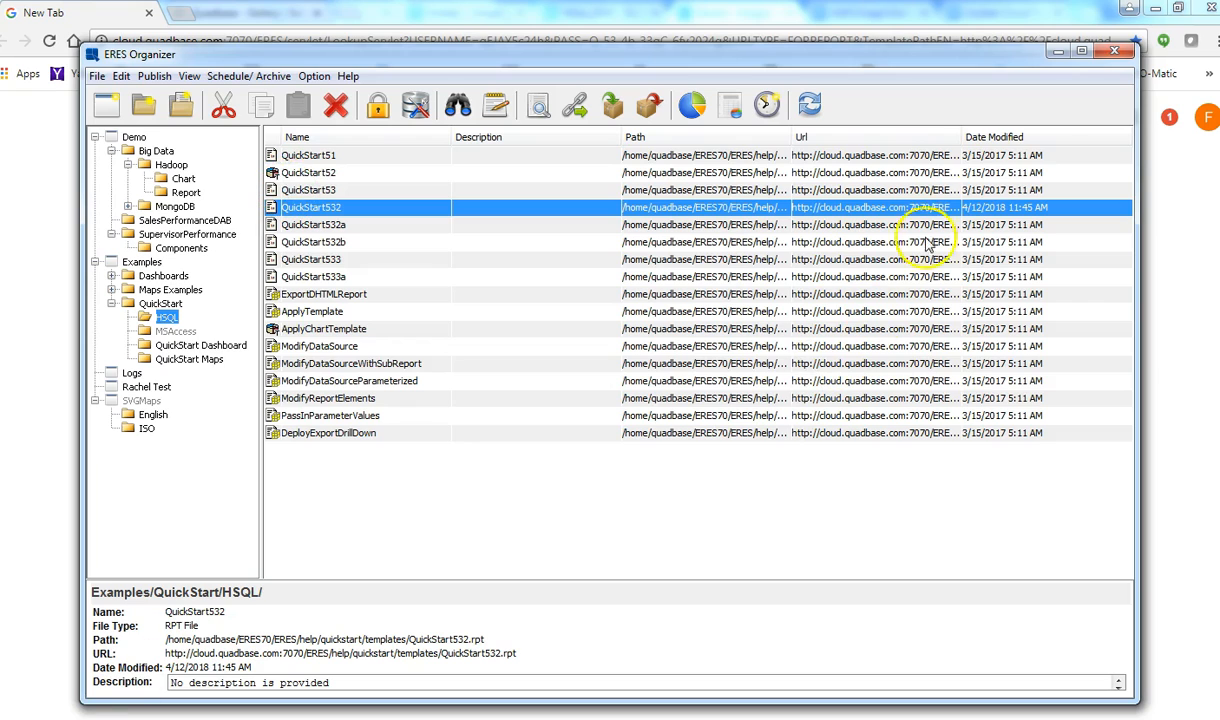
# Step: Close the Organizer and return to the EspressReport ES welcome page
pyautogui.click(1113, 55)
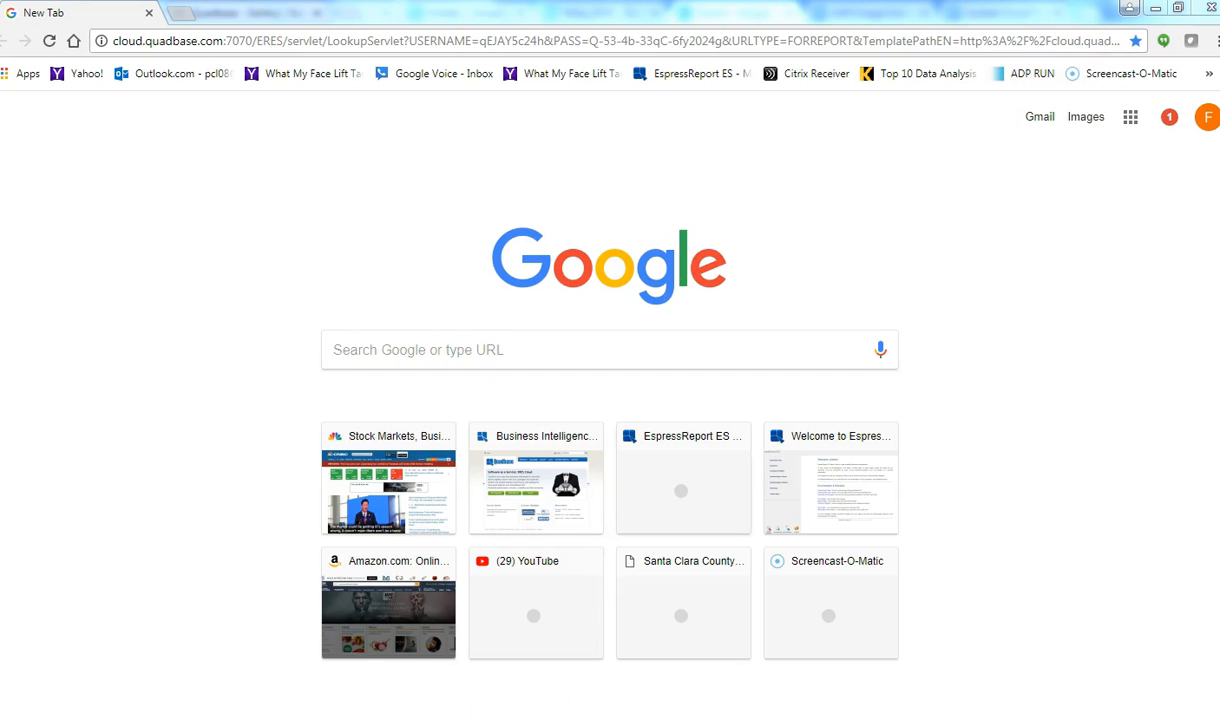
pyautogui.moveTo(300, 718)
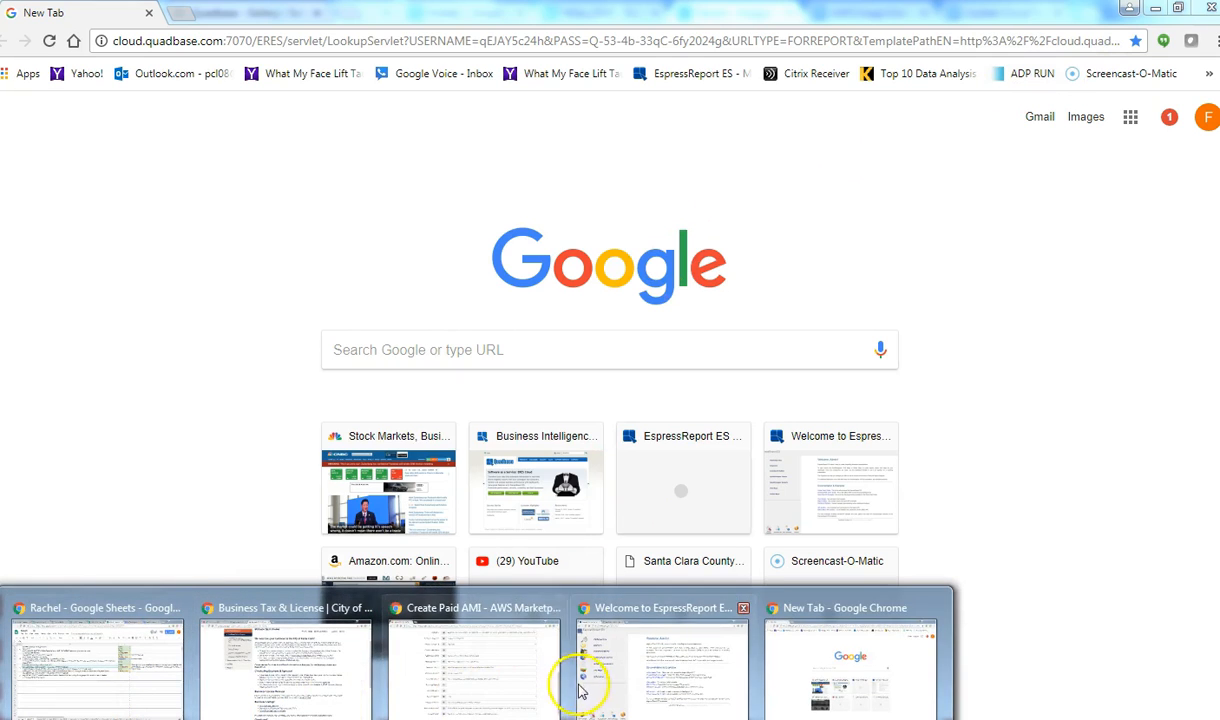
pyautogui.click(613, 690)
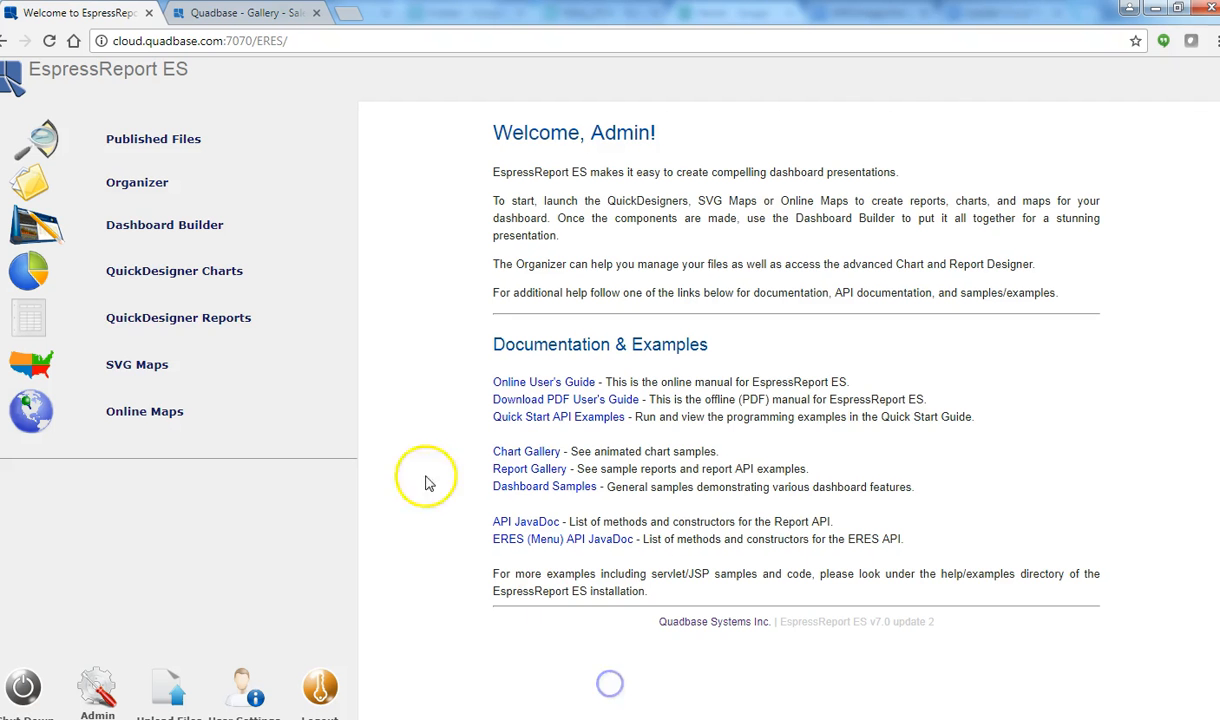
# Step: In Published Files, open Cancelled Flight Overview under Demo > Big Data > Hadoop
pyautogui.click(190, 145)
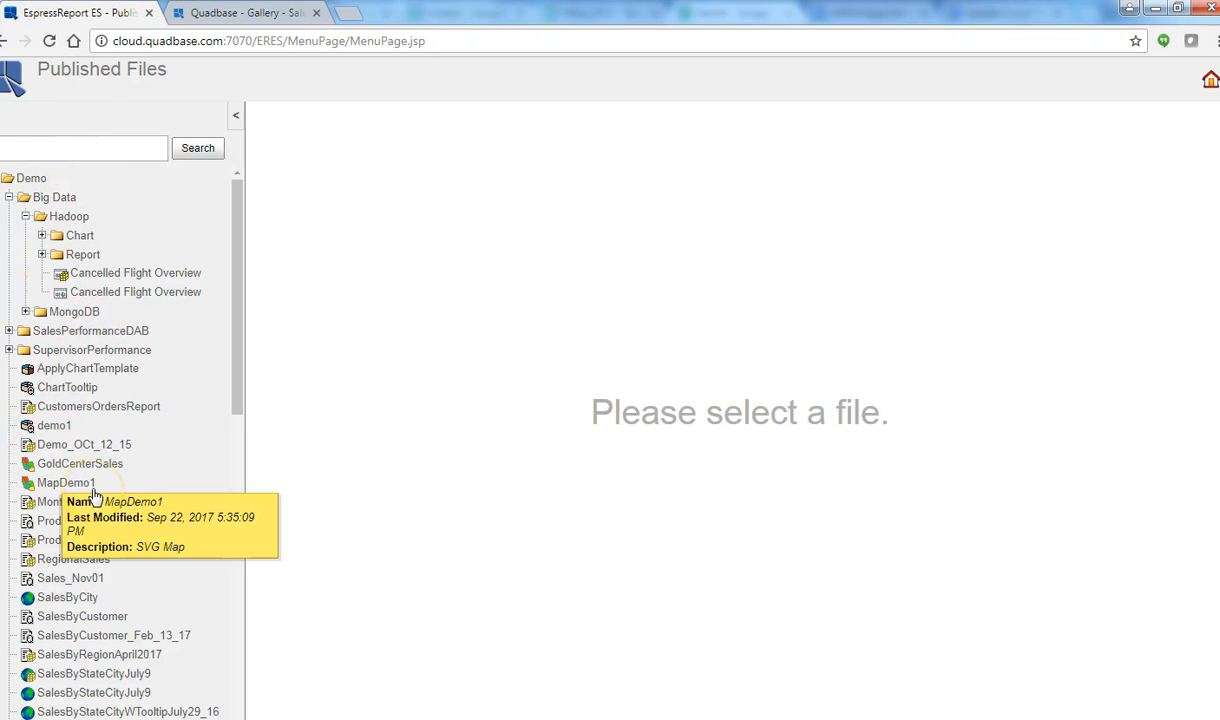
pyautogui.click(67, 387)
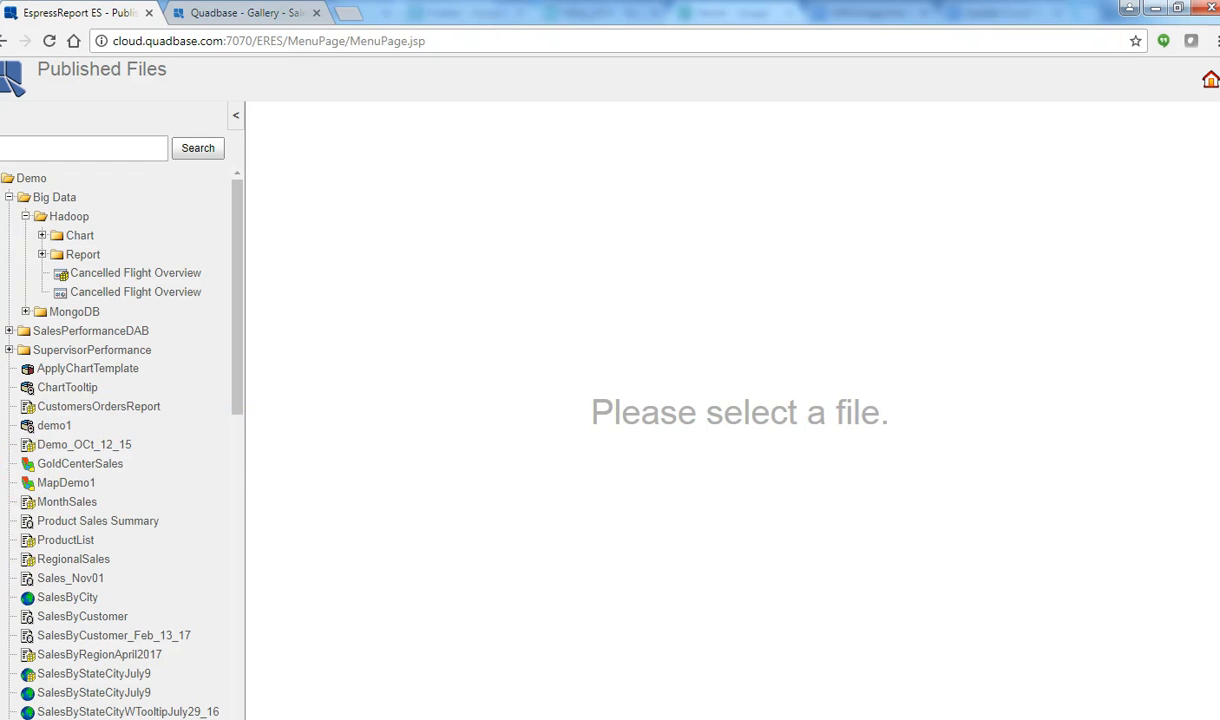
pyautogui.click(143, 273)
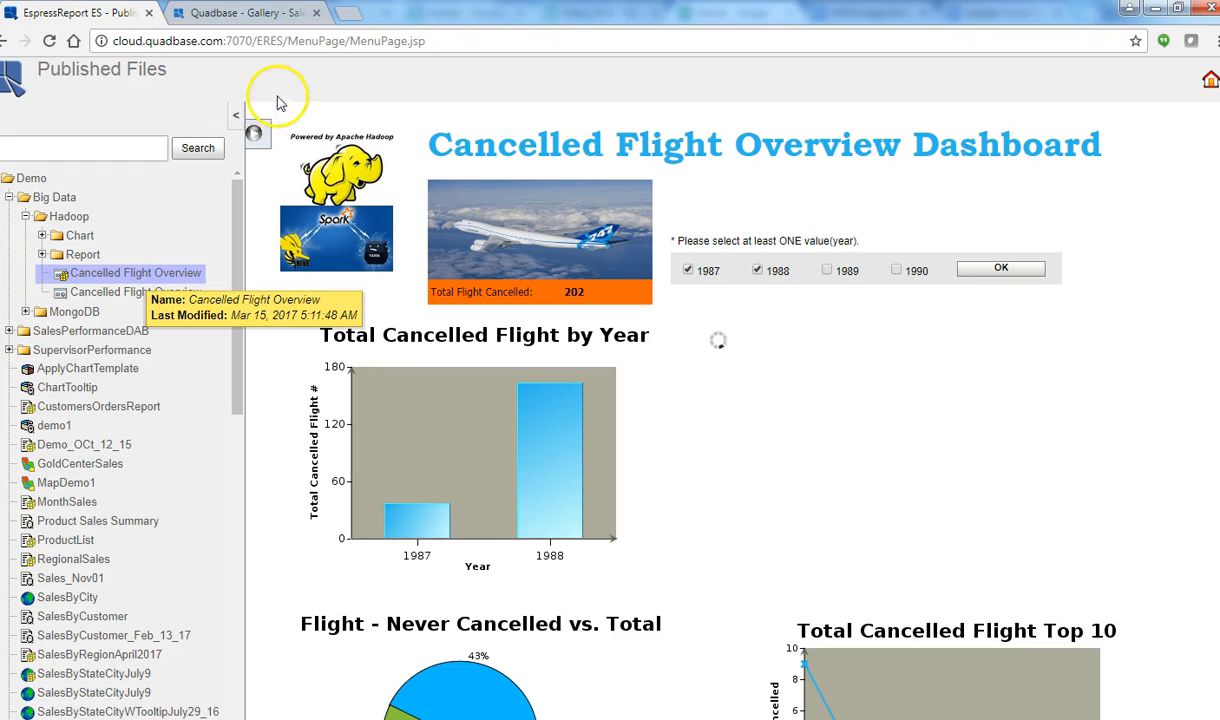
# Step: Hide the file tree and filter the dashboard to the years 1987 and 1989
pyautogui.click(237, 115)
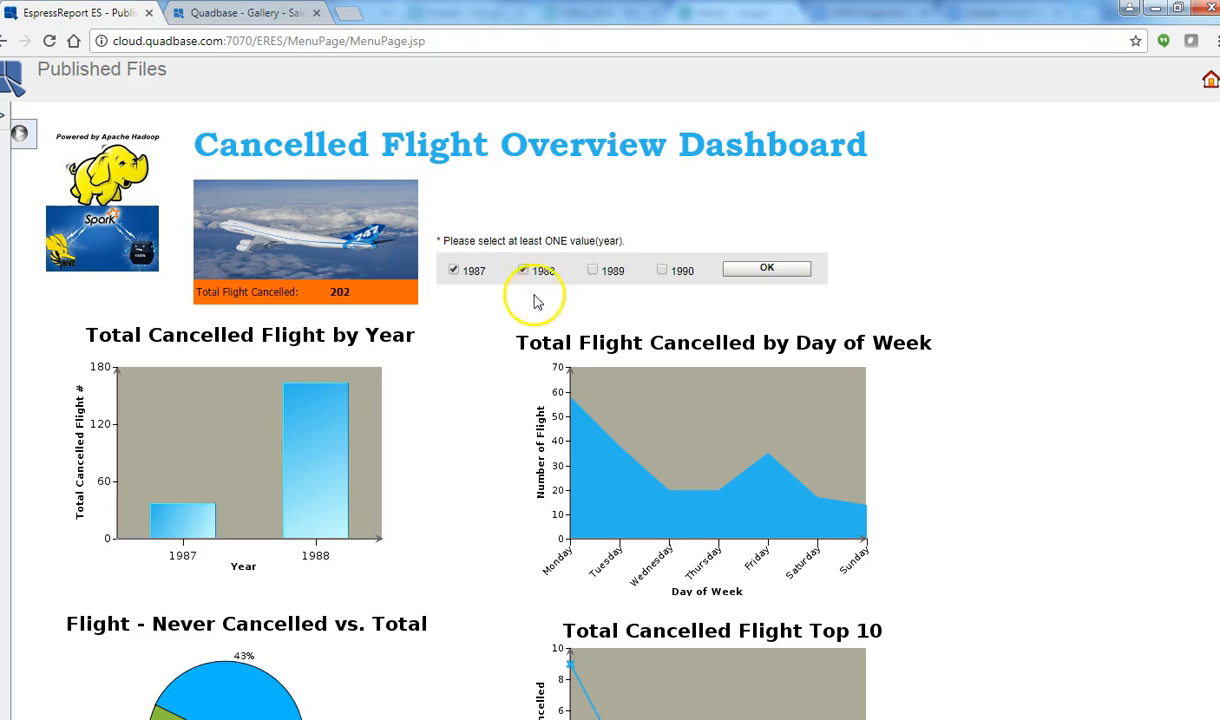
pyautogui.click(593, 272)
pyautogui.click(663, 272)
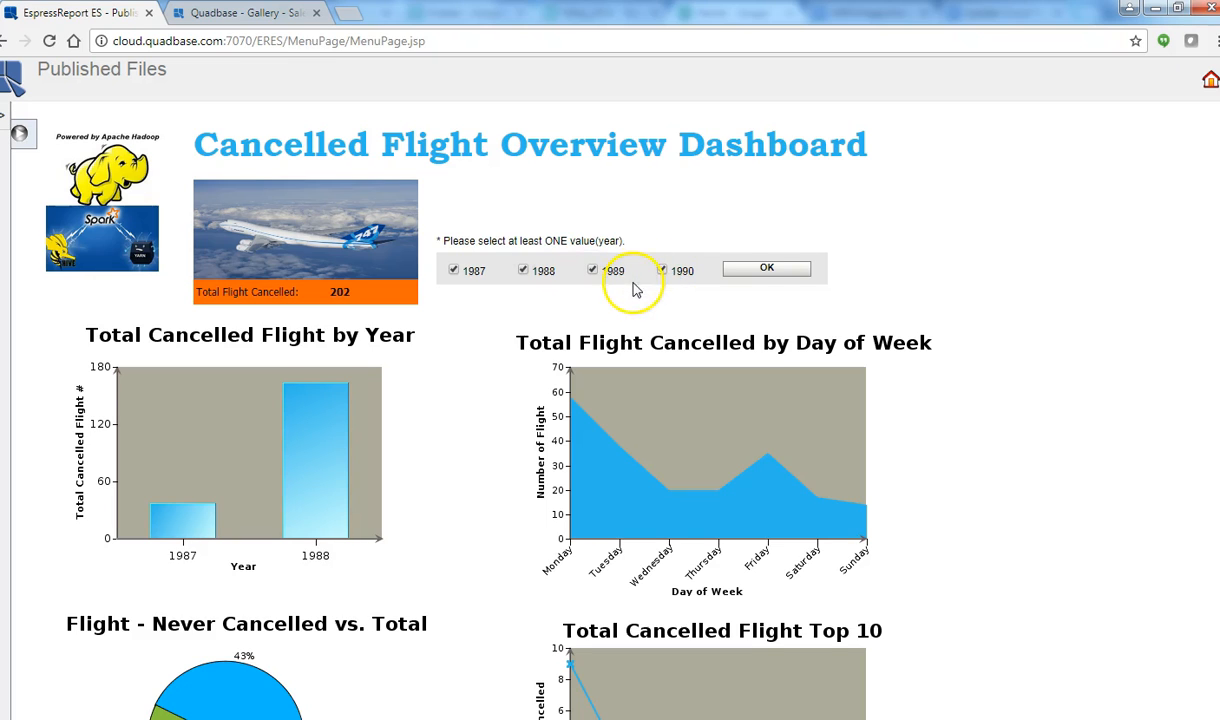
pyautogui.click(776, 270)
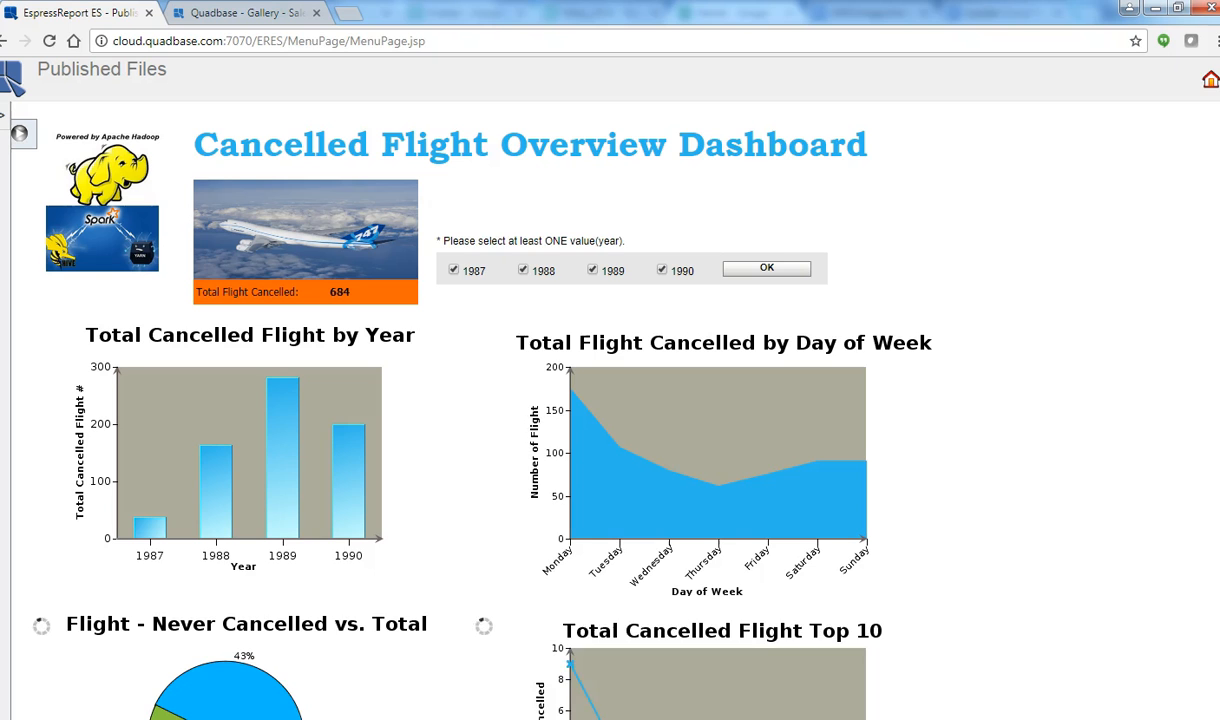
pyautogui.scroll(-1, 459, 390)
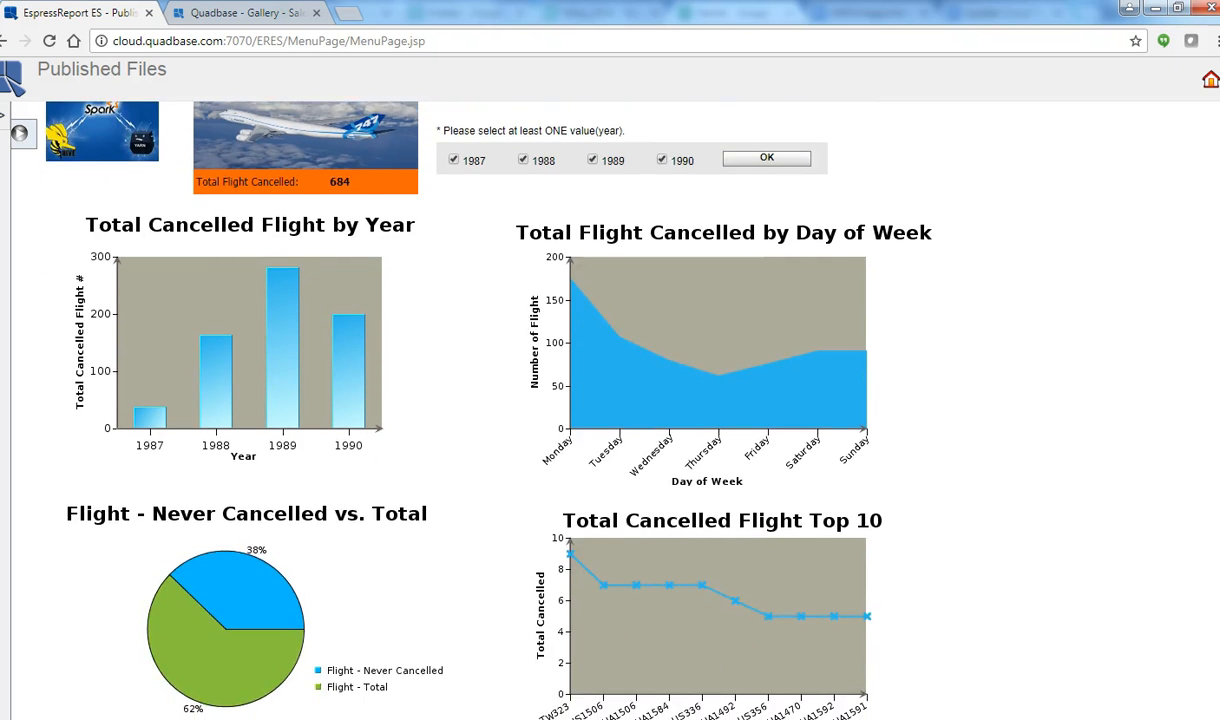
pyautogui.scroll(1, 459, 390)
pyautogui.click(772, 275)
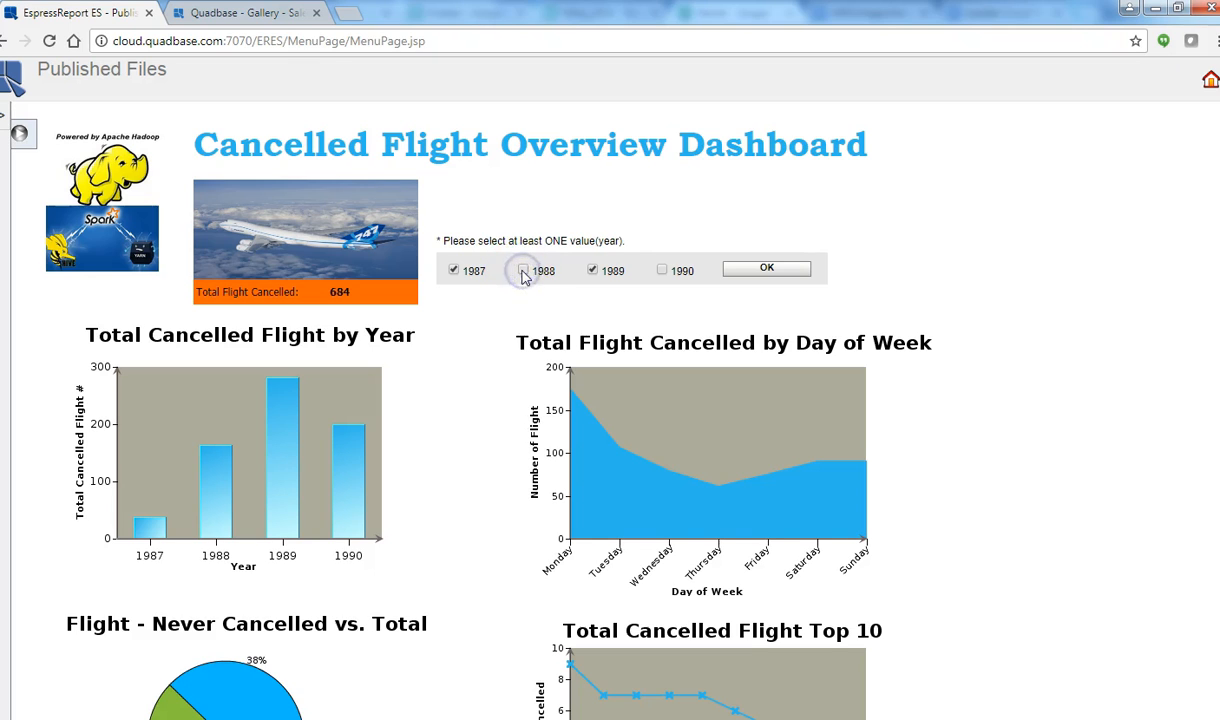
pyautogui.click(777, 270)
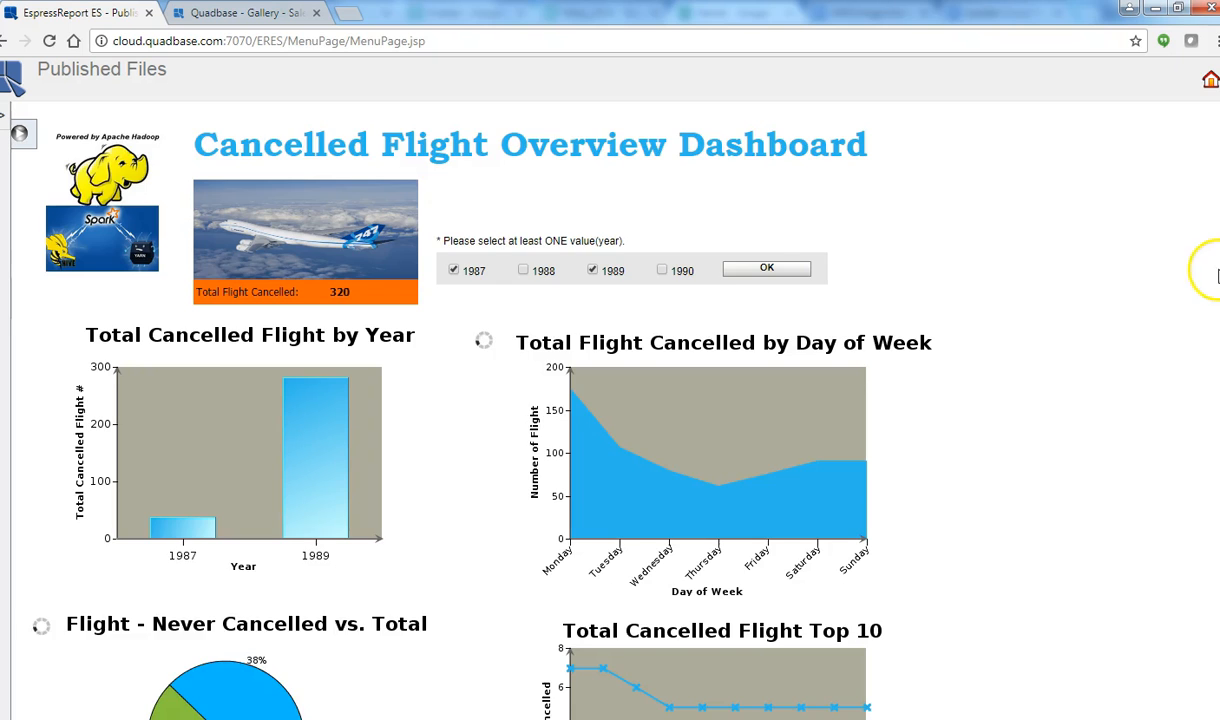
pyautogui.scroll(-2, 1200, 400)
pyautogui.scroll(2, 610, 400)
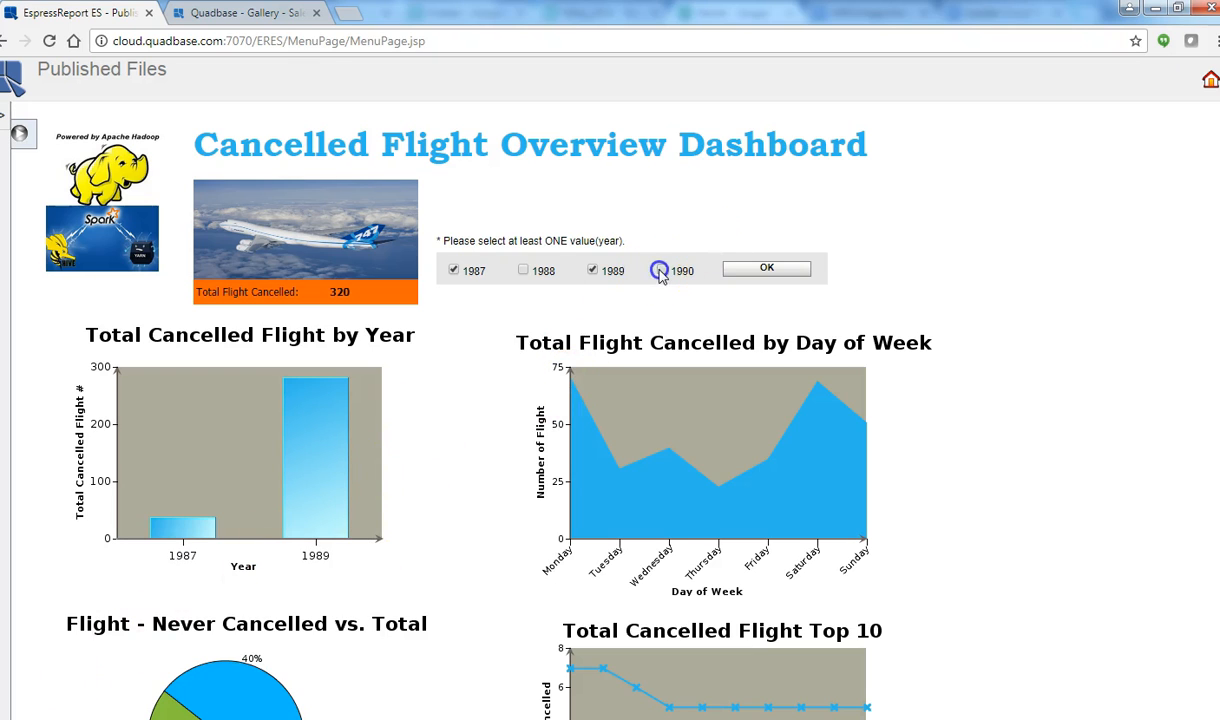
# Step: Tick 1988 and drill into the detailed cancellations for 1989
pyautogui.click(527, 272)
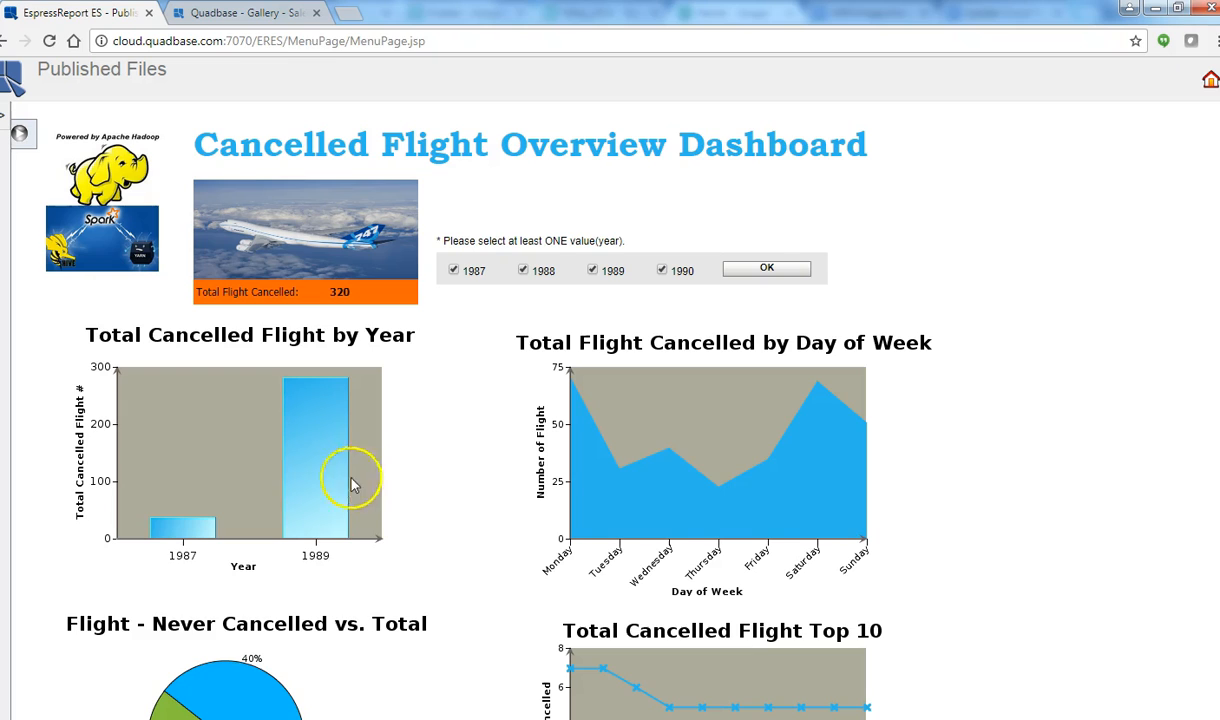
pyautogui.moveTo(316, 493)
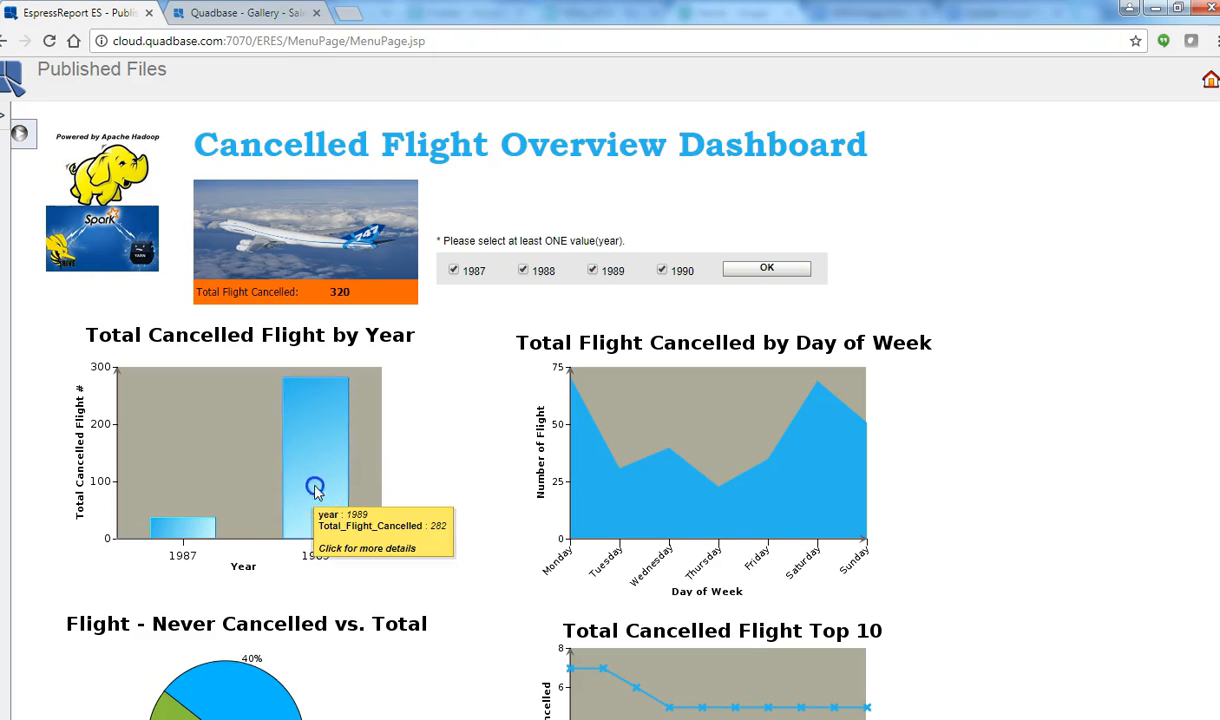
pyautogui.click(316, 491)
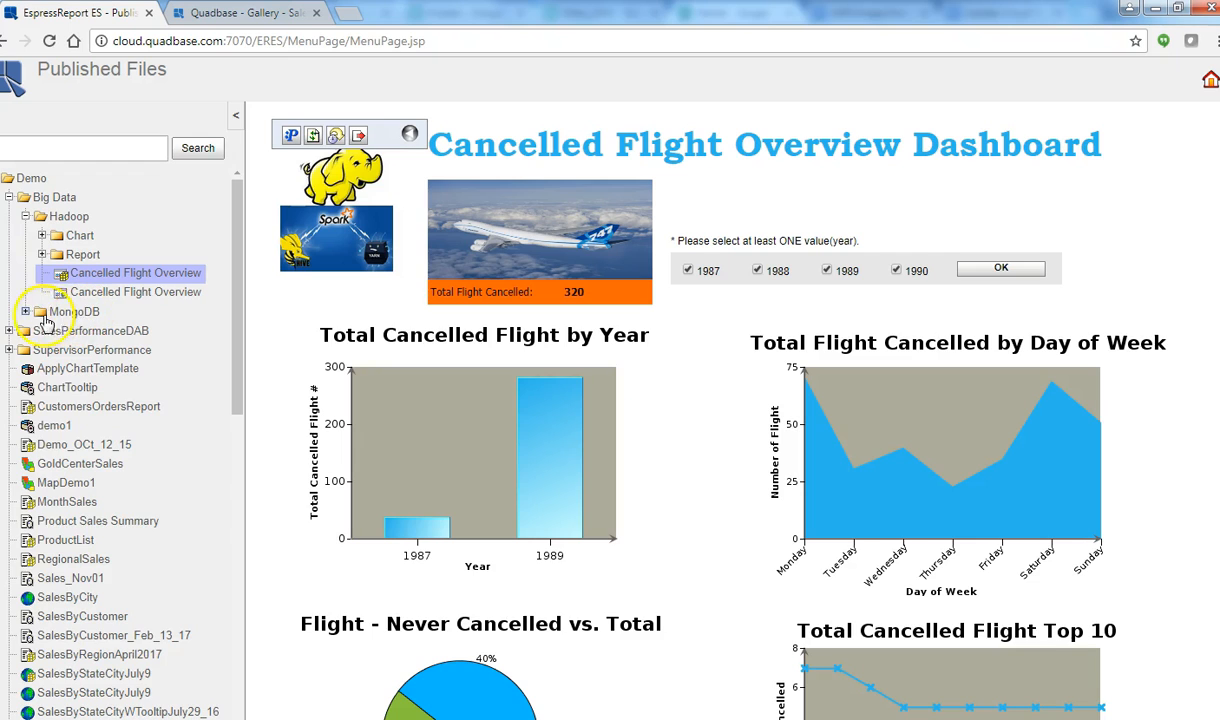
# Step: Open the Alerts Dashboard from Examples > Dashboards with the file tree hidden
pyautogui.click(27, 313)
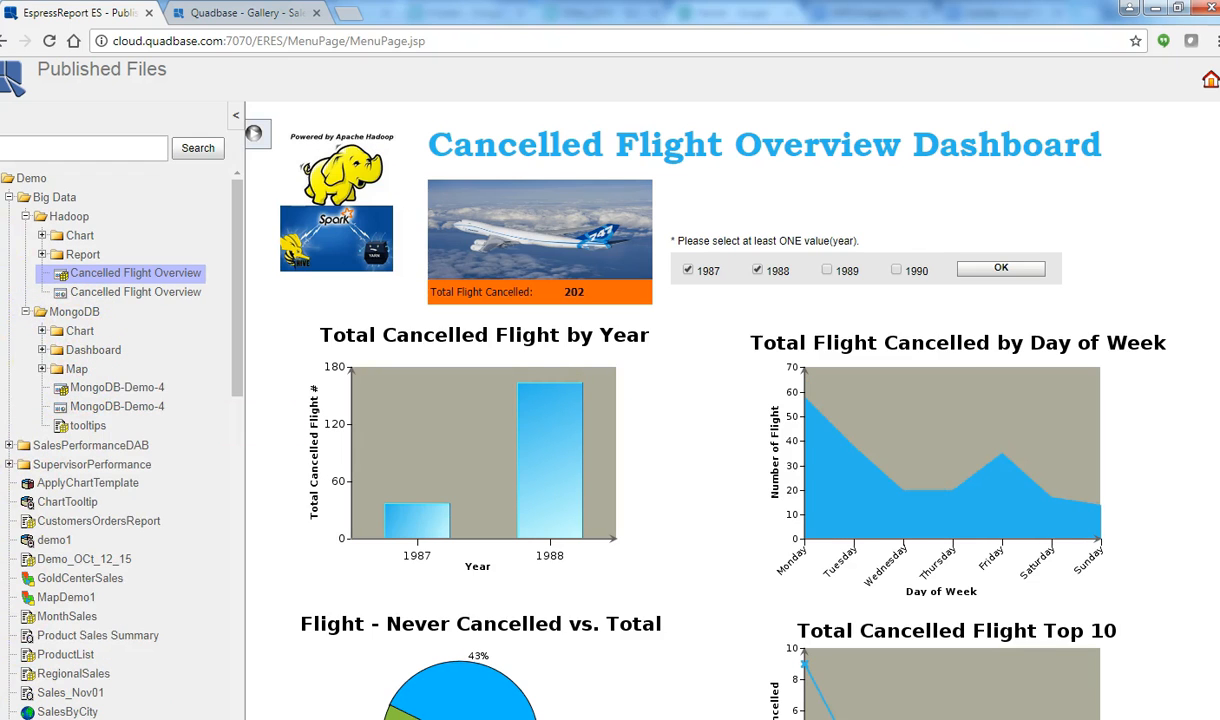
pyautogui.click(2, 179)
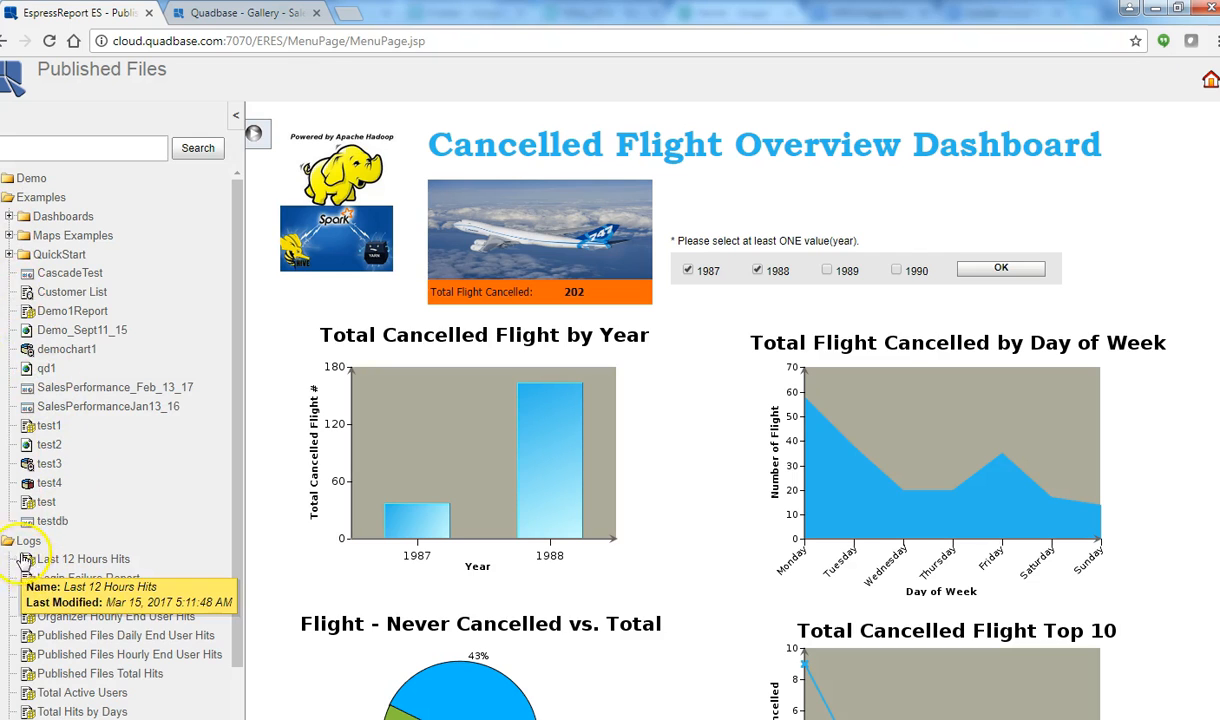
pyautogui.click(9, 216)
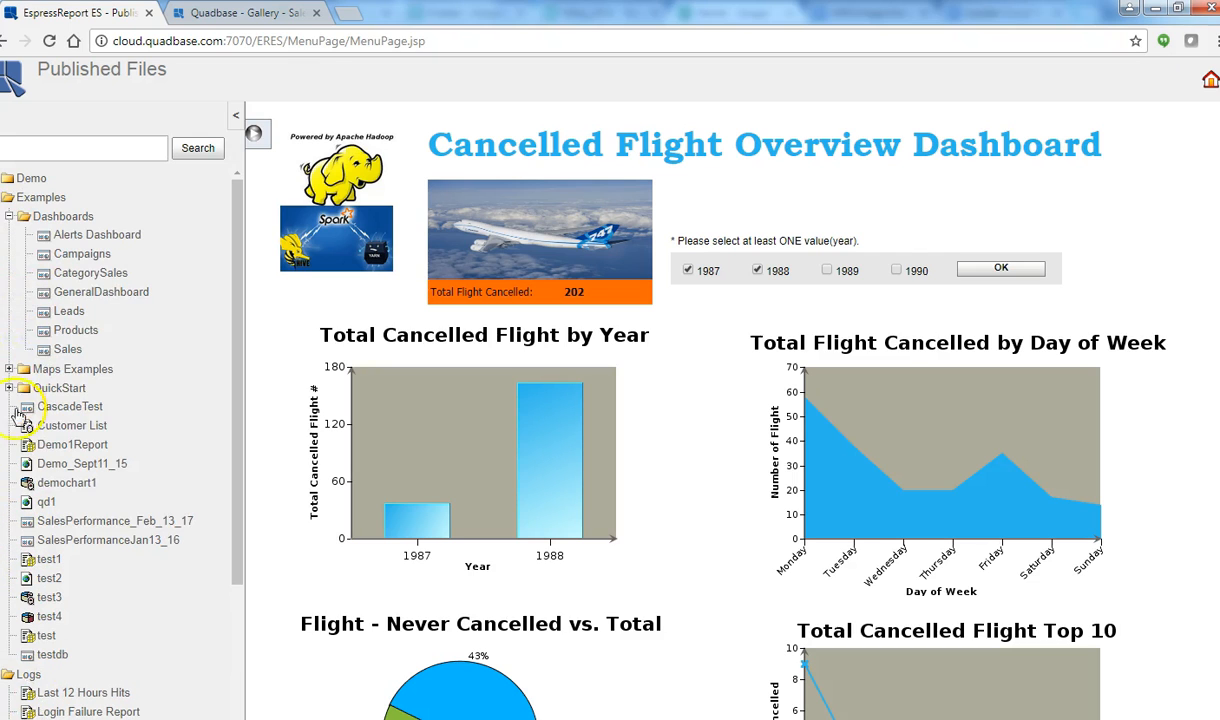
pyautogui.click(95, 236)
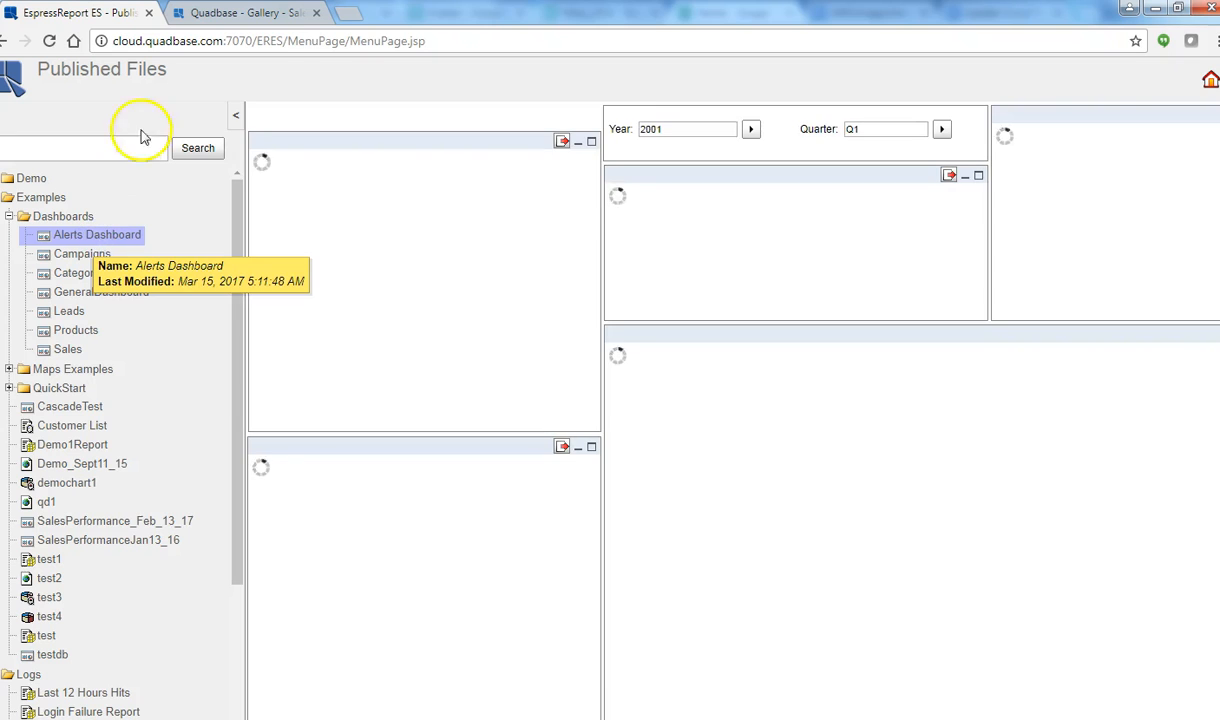
pyautogui.click(237, 118)
pyautogui.click(235, 127)
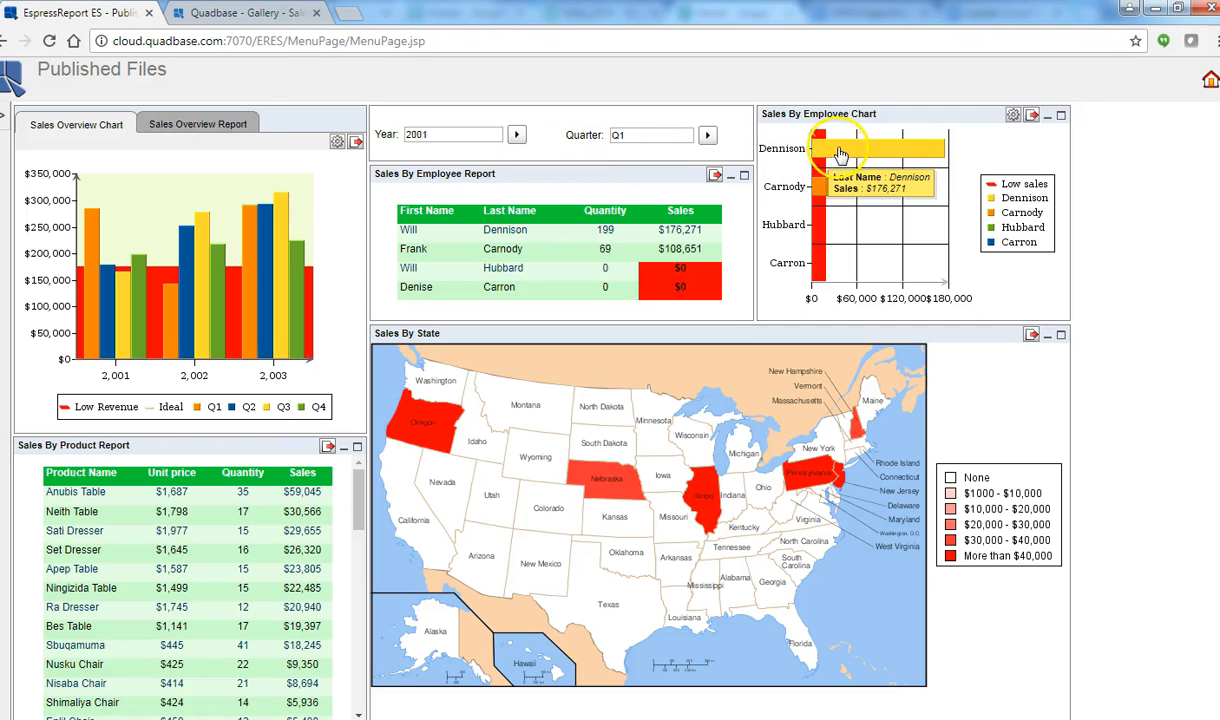
pyautogui.moveTo(828, 207)
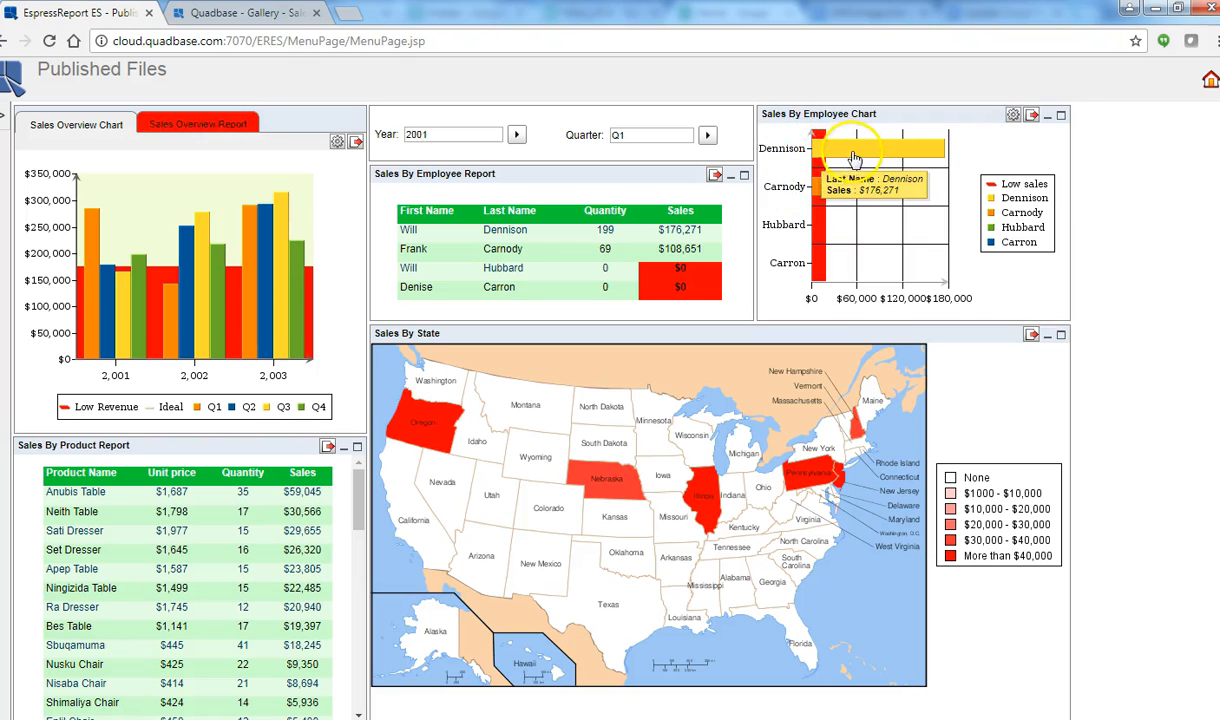
# Step: Show the Sales Overview Report table for 2002, then open the Campaigns dashboard
pyautogui.click(195, 128)
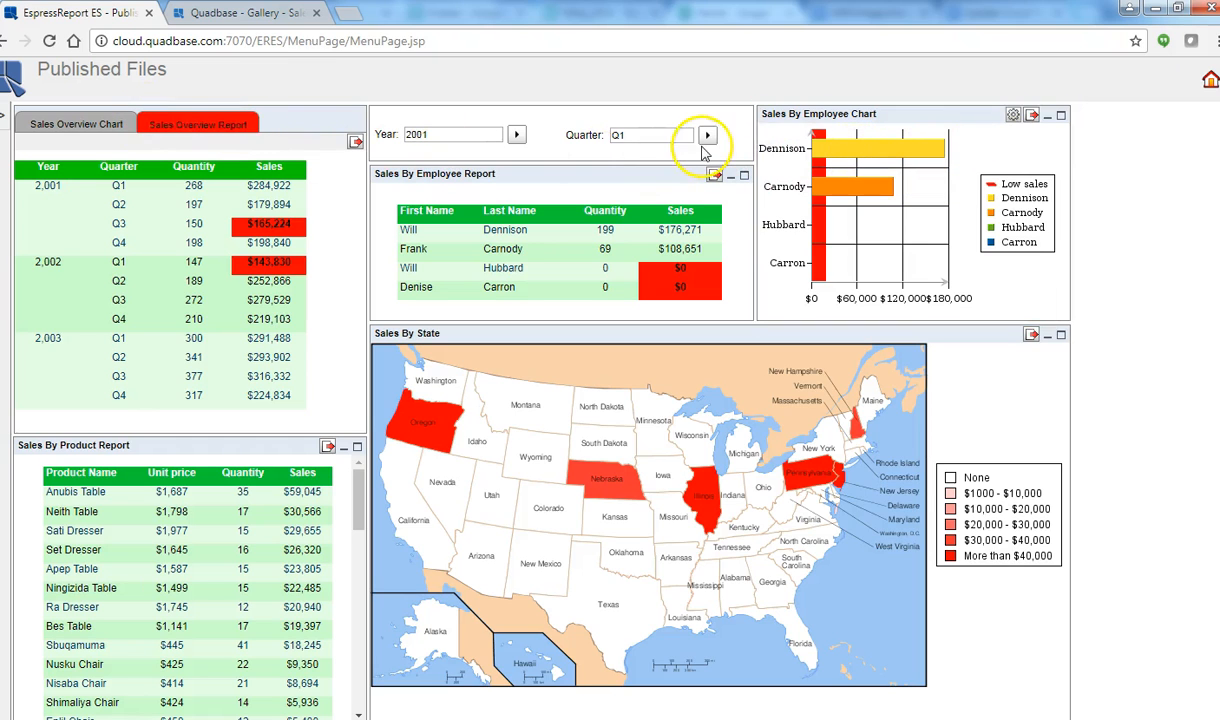
pyautogui.click(516, 138)
pyautogui.click(508, 162)
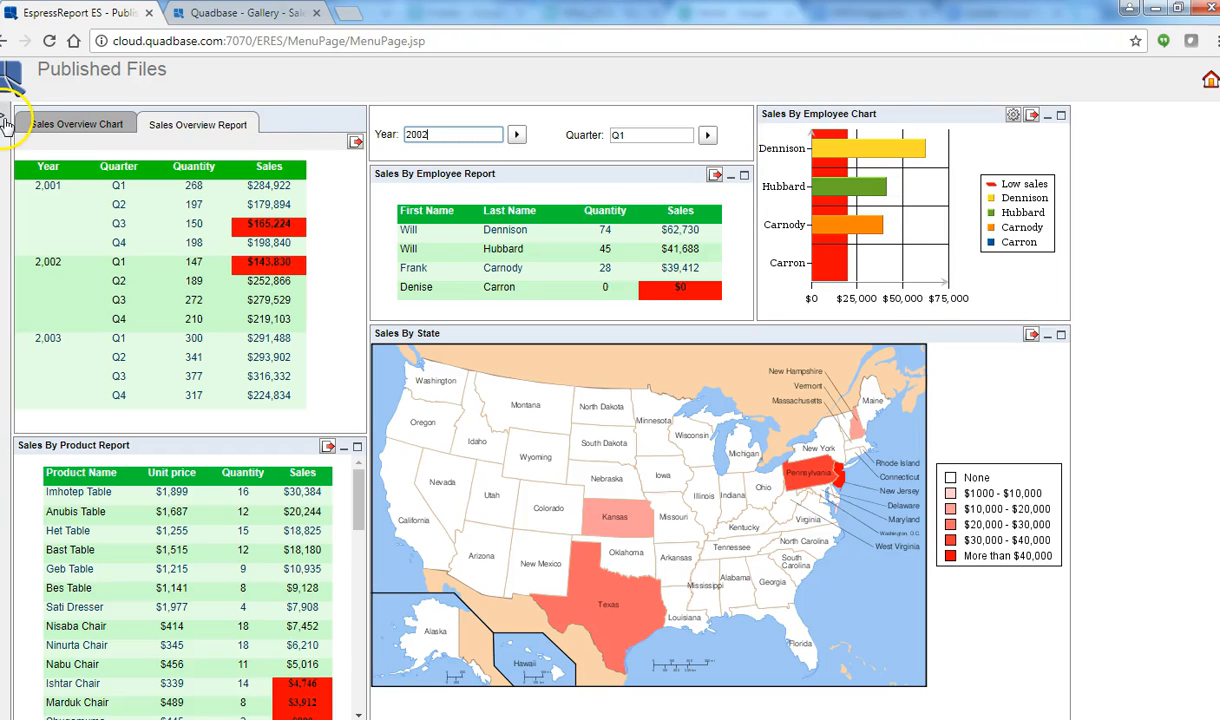
pyautogui.click(5, 118)
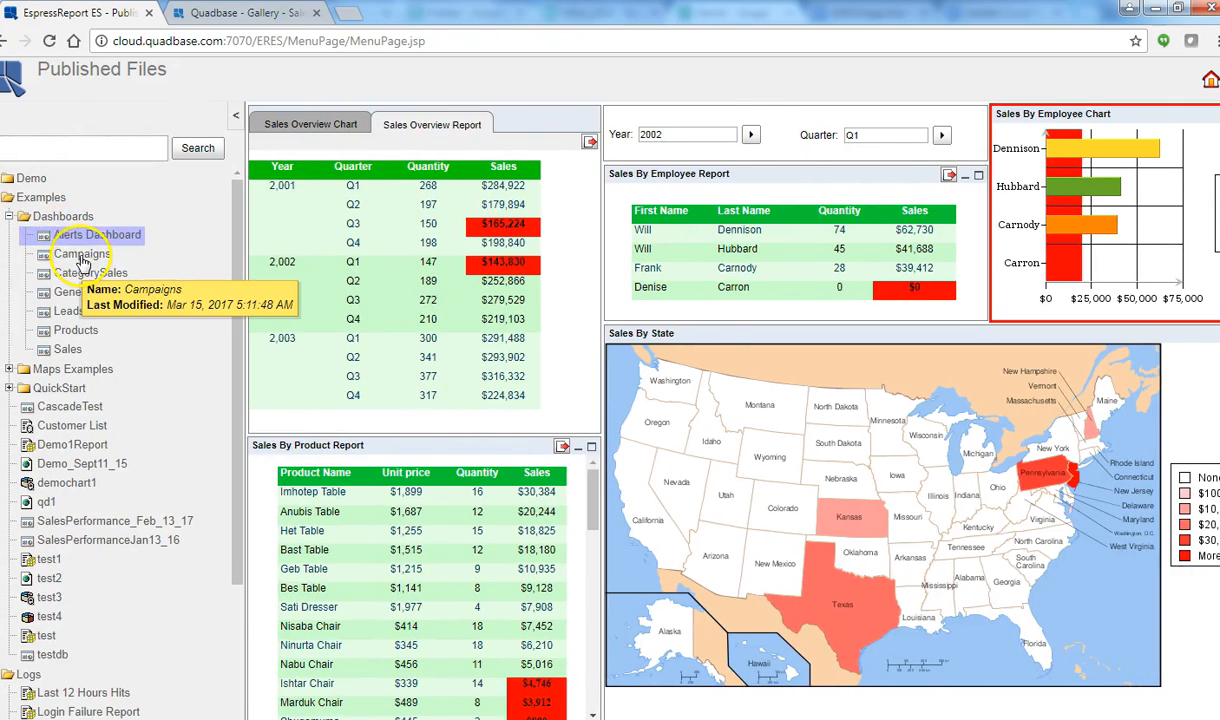
pyautogui.click(78, 254)
# Step: Exclude Conference, Trade Show and Planned campaigns, keeping Direct Mail included
pyautogui.click(236, 115)
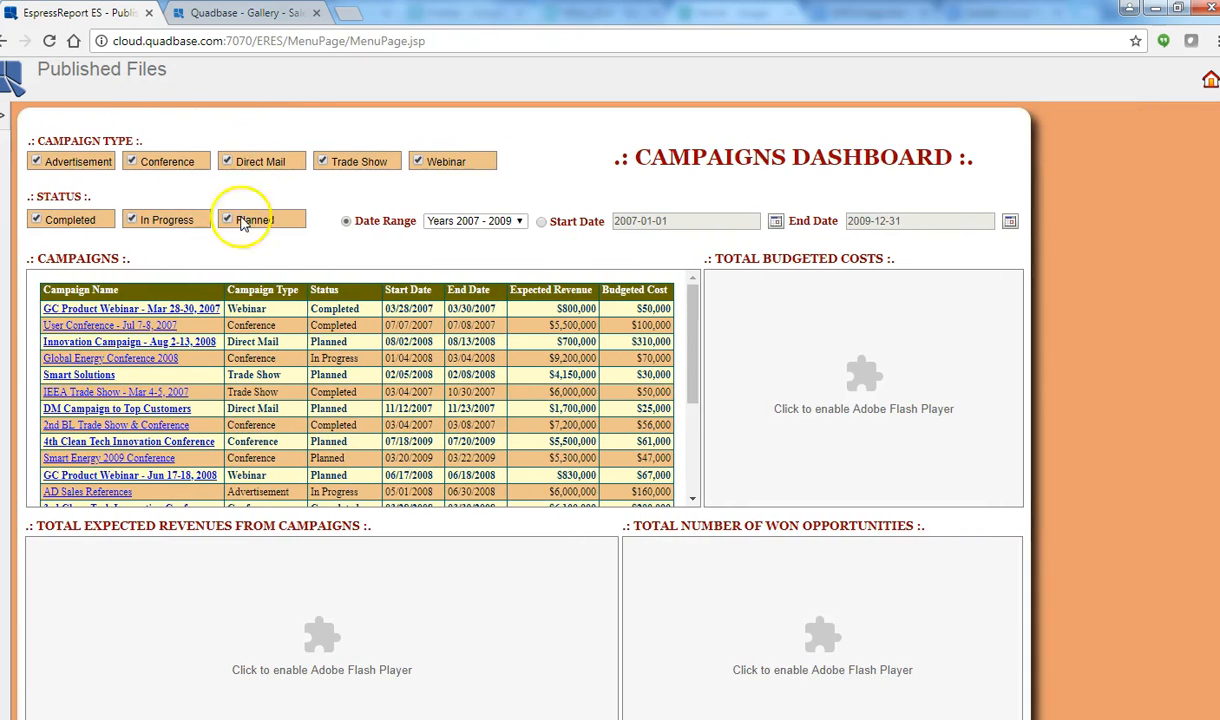
pyautogui.click(137, 161)
pyautogui.click(228, 161)
pyautogui.click(323, 161)
pyautogui.click(237, 222)
pyautogui.click(229, 163)
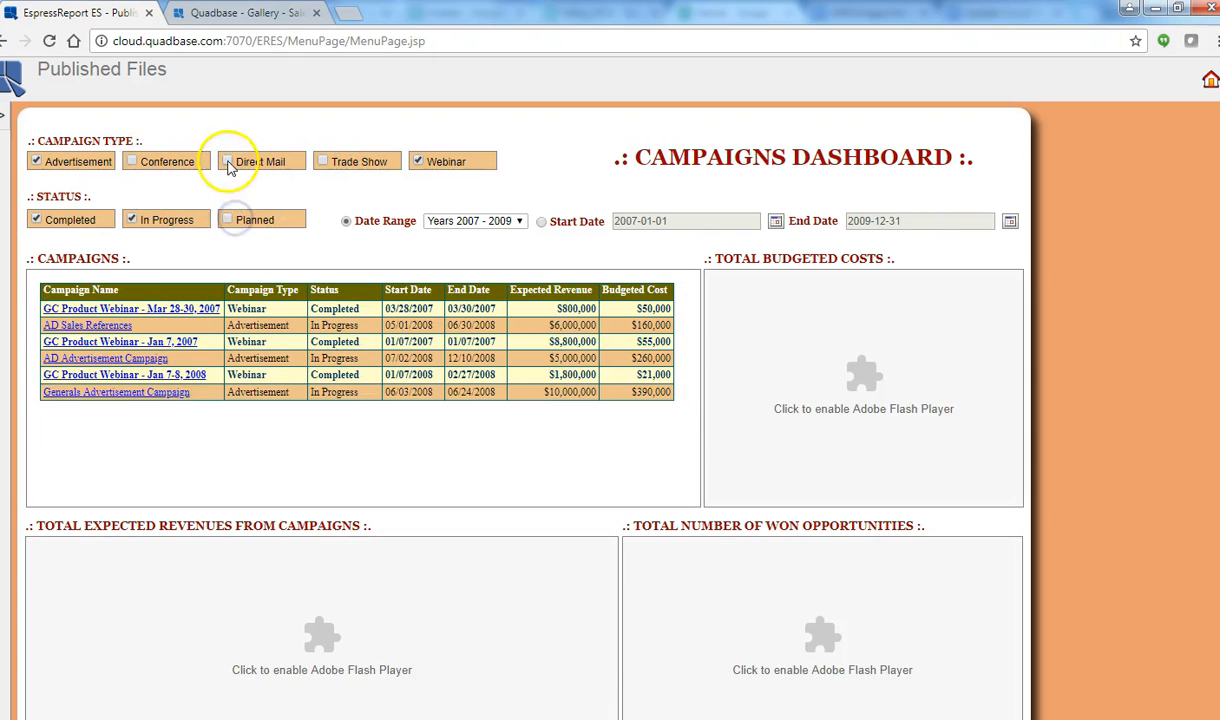
# Step: View the GC Product Webinar - Mar 28-30, 2007 campaign details, then restore the file tree
pyautogui.click(100, 310)
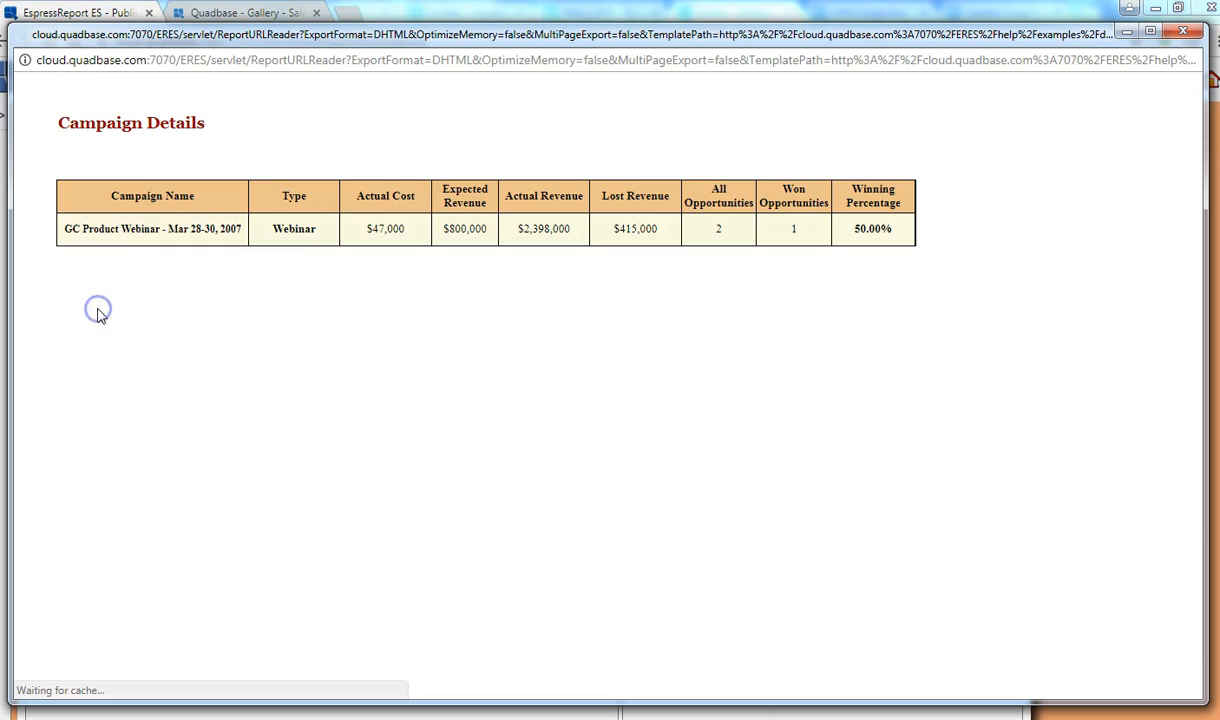
pyautogui.click(1127, 32)
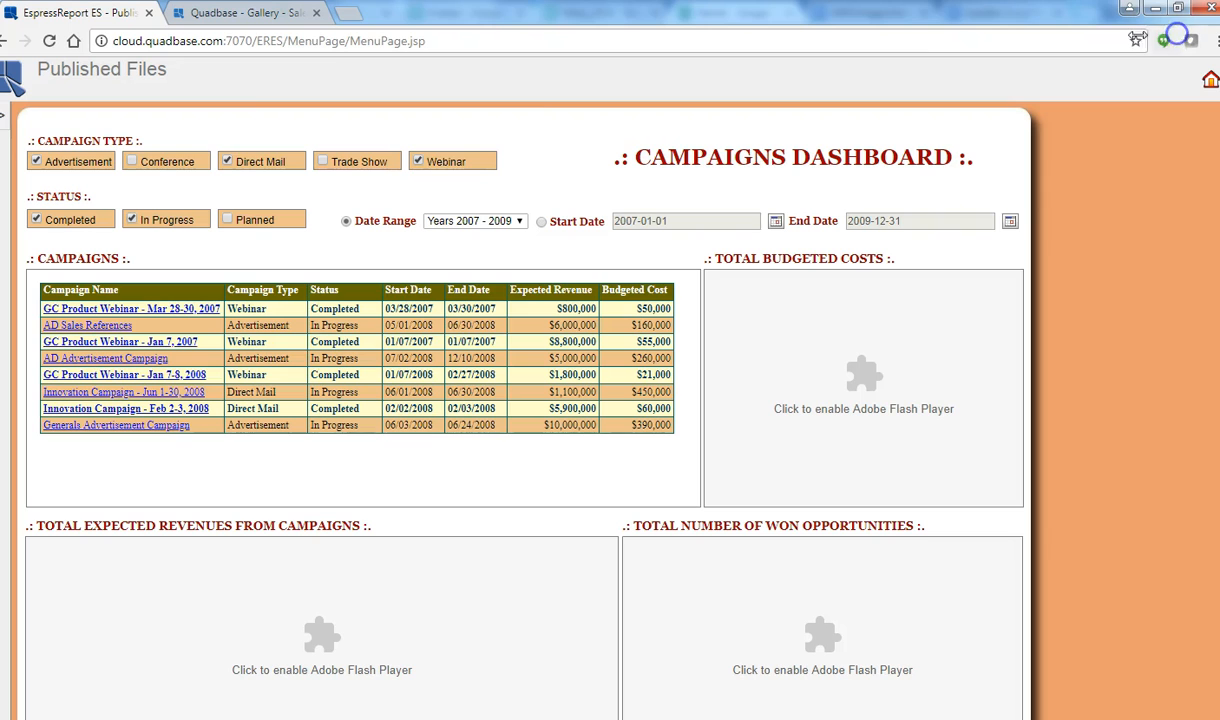
pyautogui.click(5, 118)
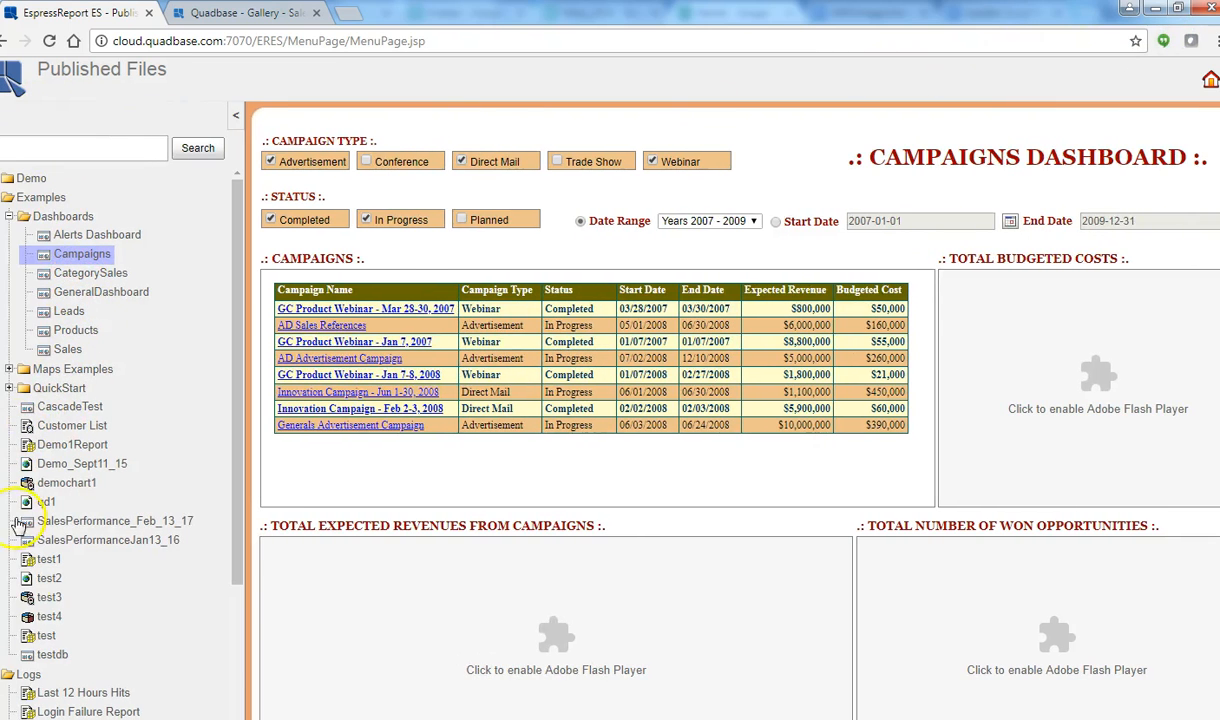
# Step: Open CategorySales and view sales for Double, Single and Triple Dressers
pyautogui.click(75, 278)
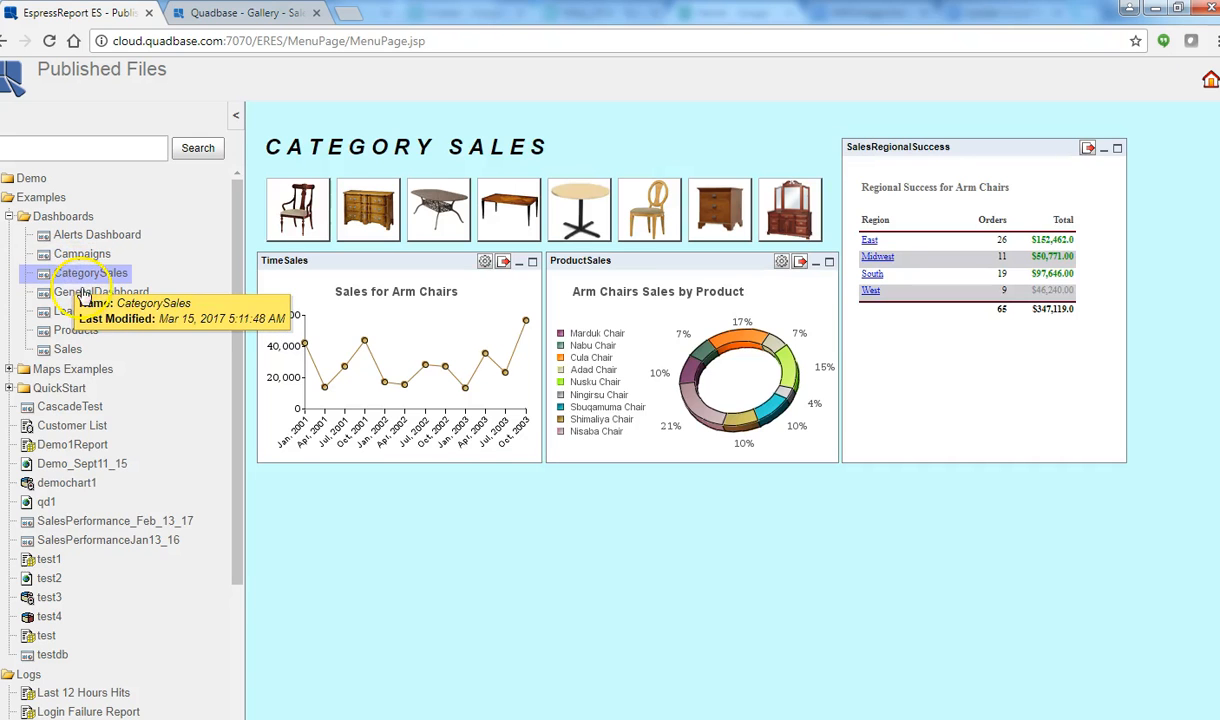
pyautogui.click(365, 210)
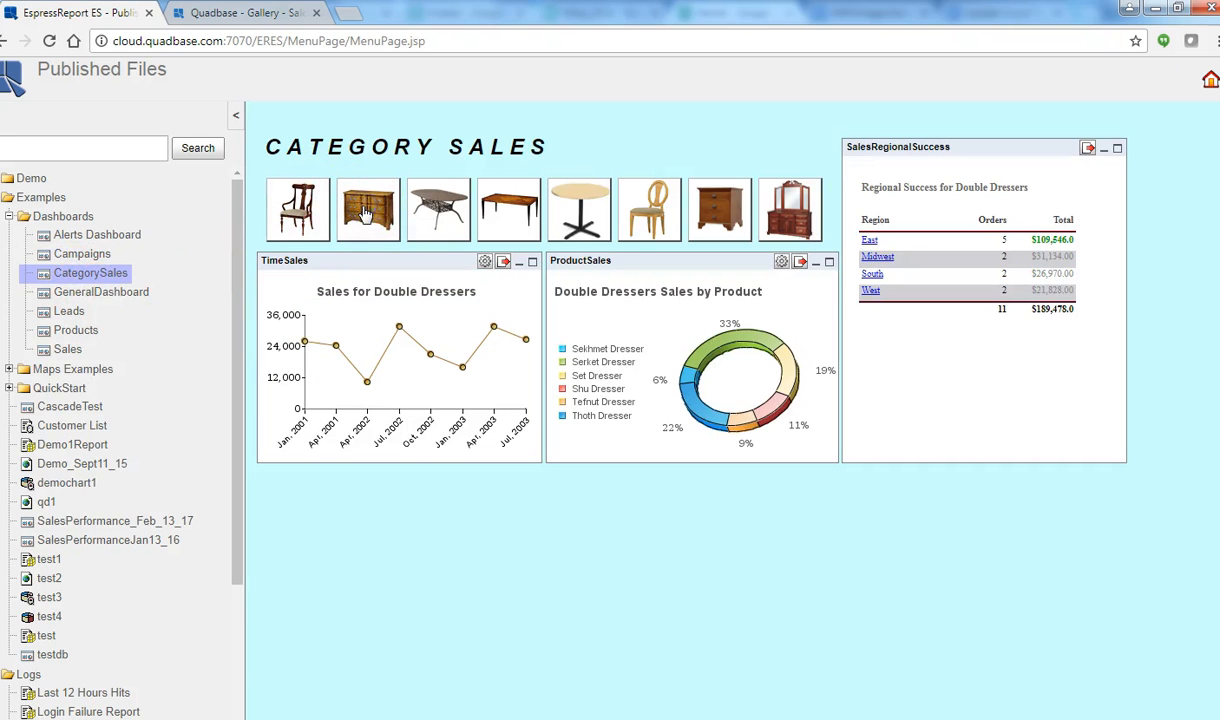
pyautogui.click(715, 208)
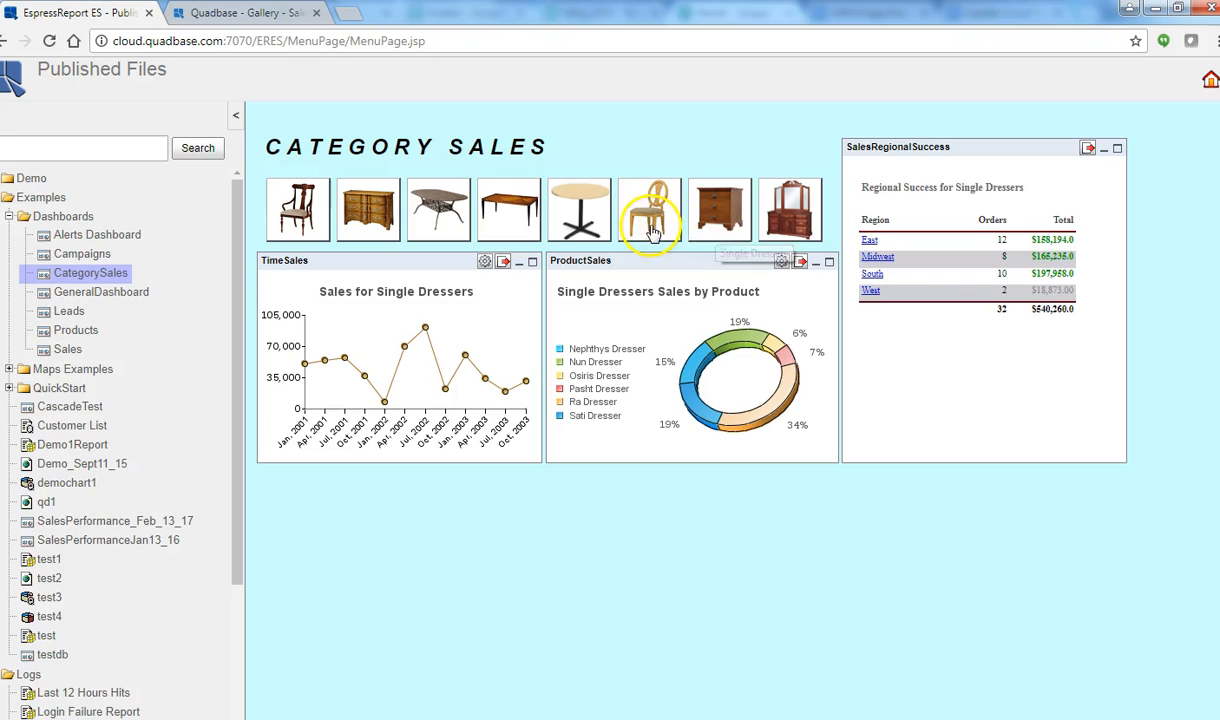
pyautogui.click(785, 218)
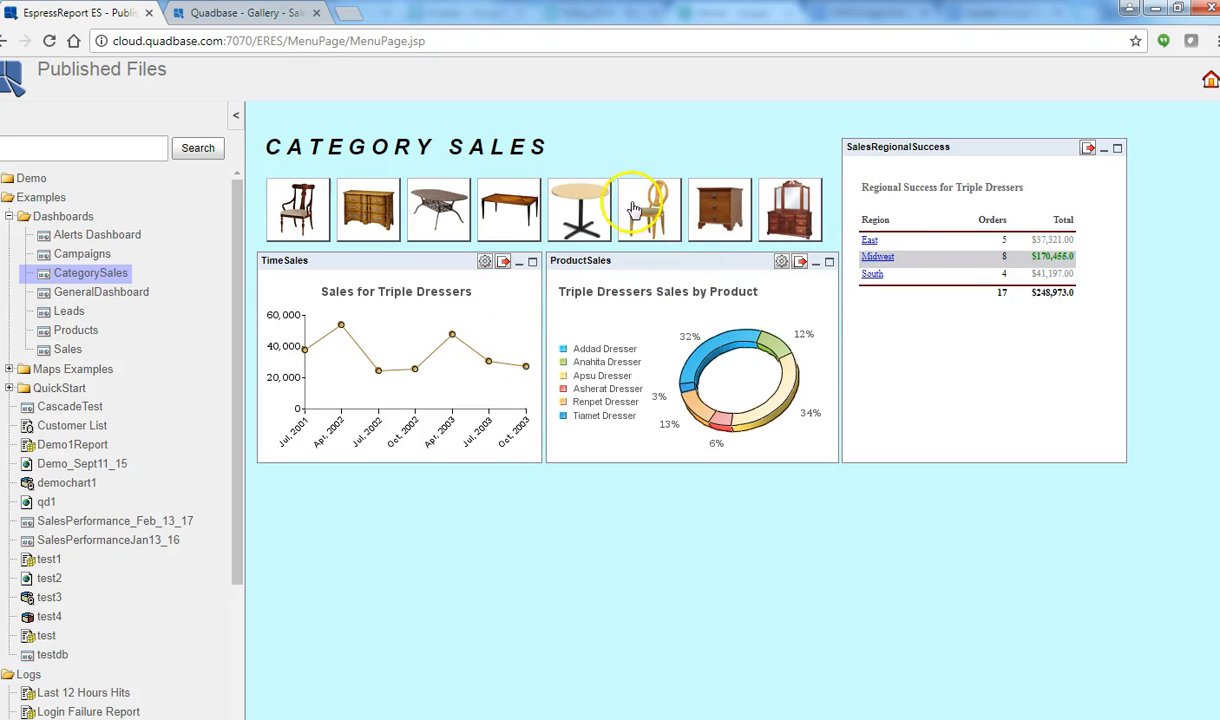
# Step: Check the East region Triple Dresser orders, close them, and expand Maps Examples
pyautogui.click(869, 240)
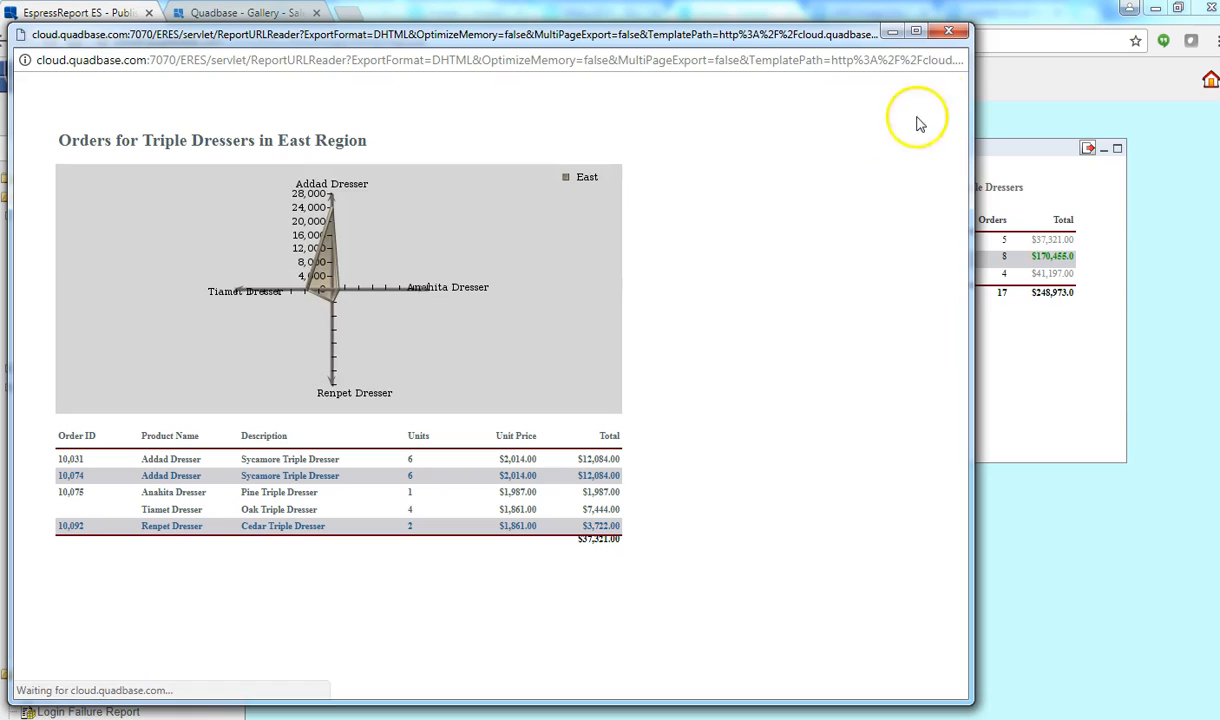
pyautogui.click(948, 31)
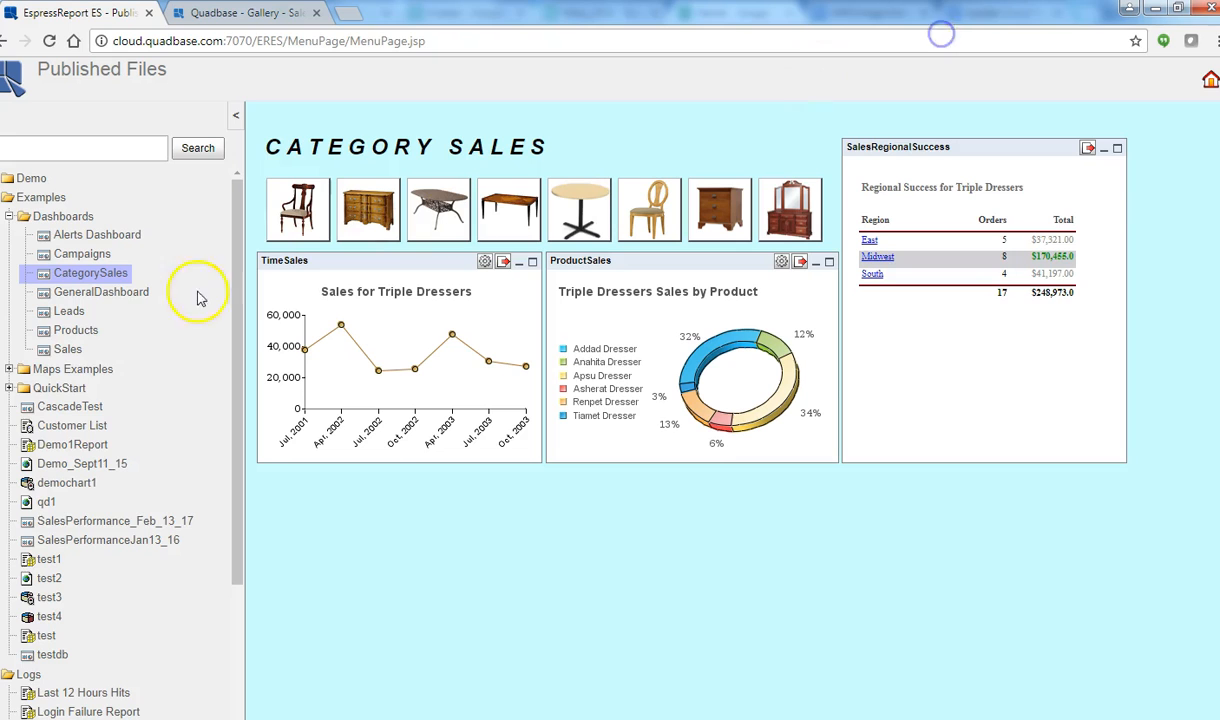
pyautogui.click(10, 370)
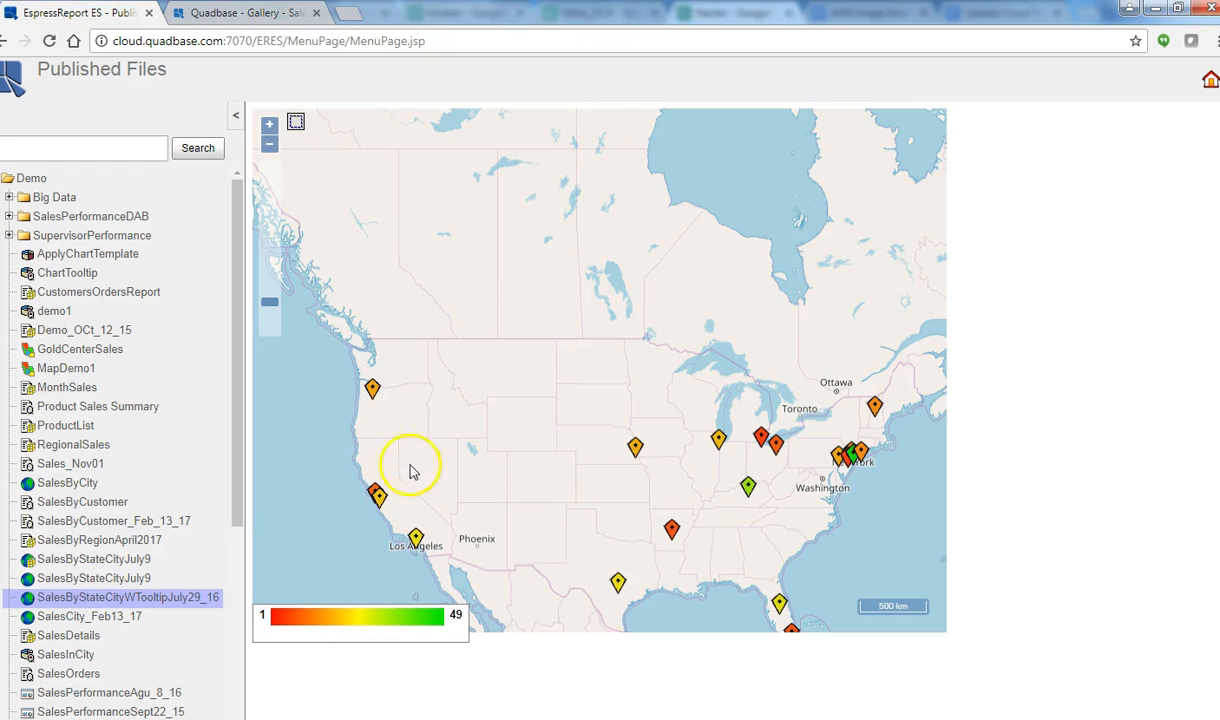
# Step: Hide the file tree and view shipped quantities for Chicago, Omaha and Portland on the map
pyautogui.click(374, 392)
pyautogui.click(239, 118)
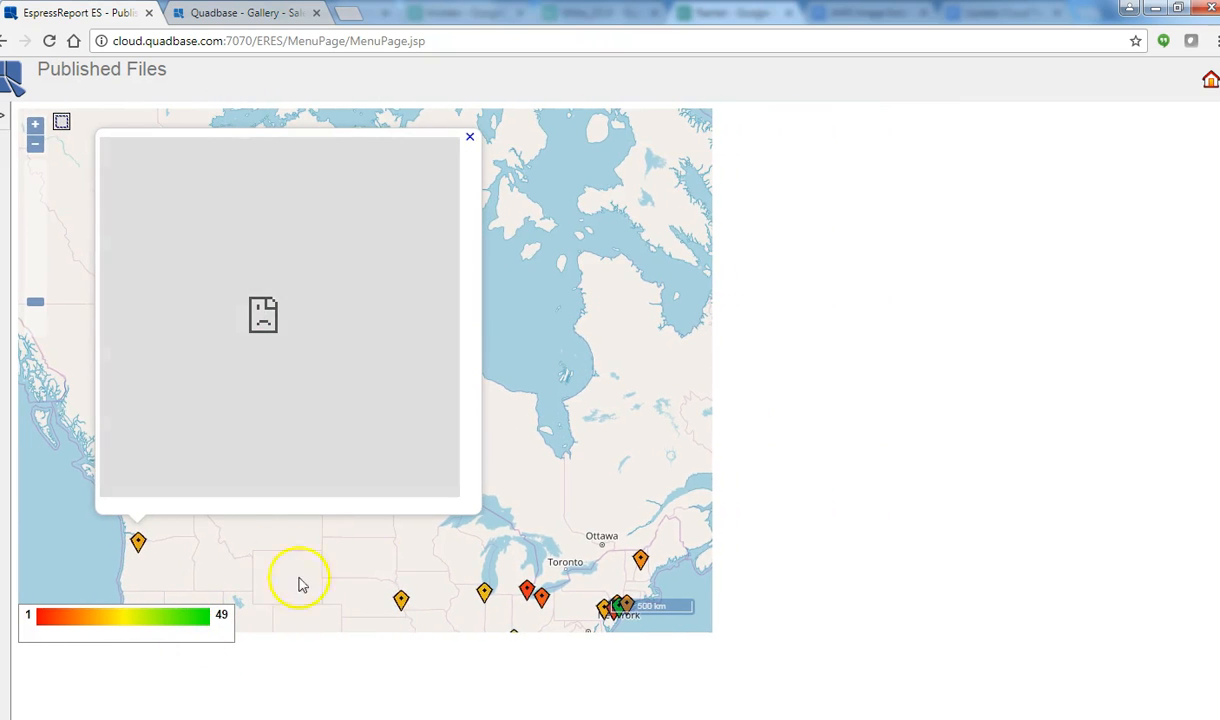
pyautogui.click(485, 594)
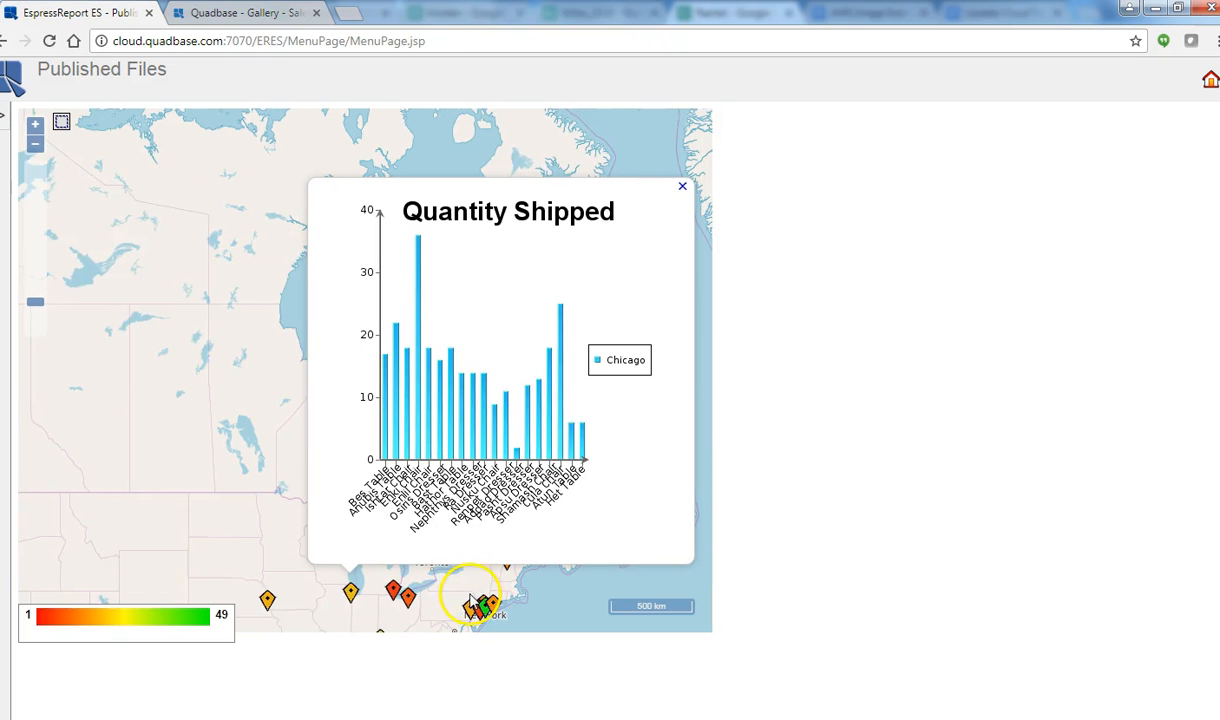
pyautogui.click(267, 603)
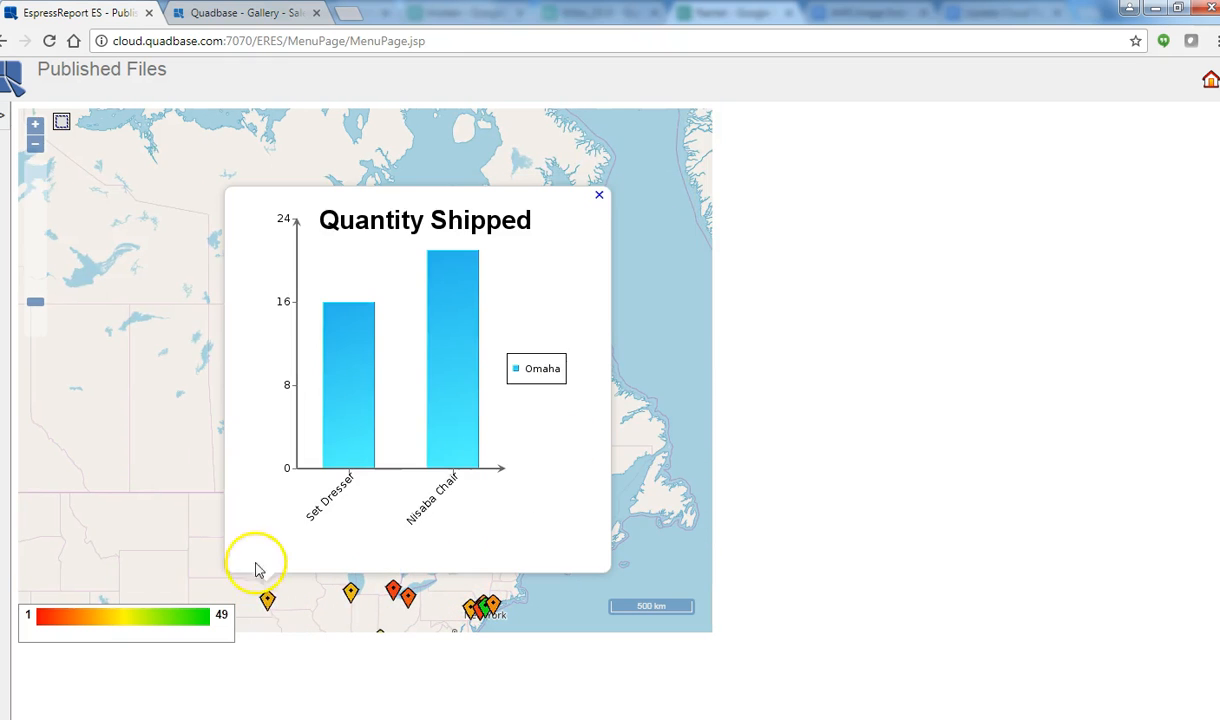
pyautogui.moveTo(172, 504); pyautogui.dragTo(418, 503)
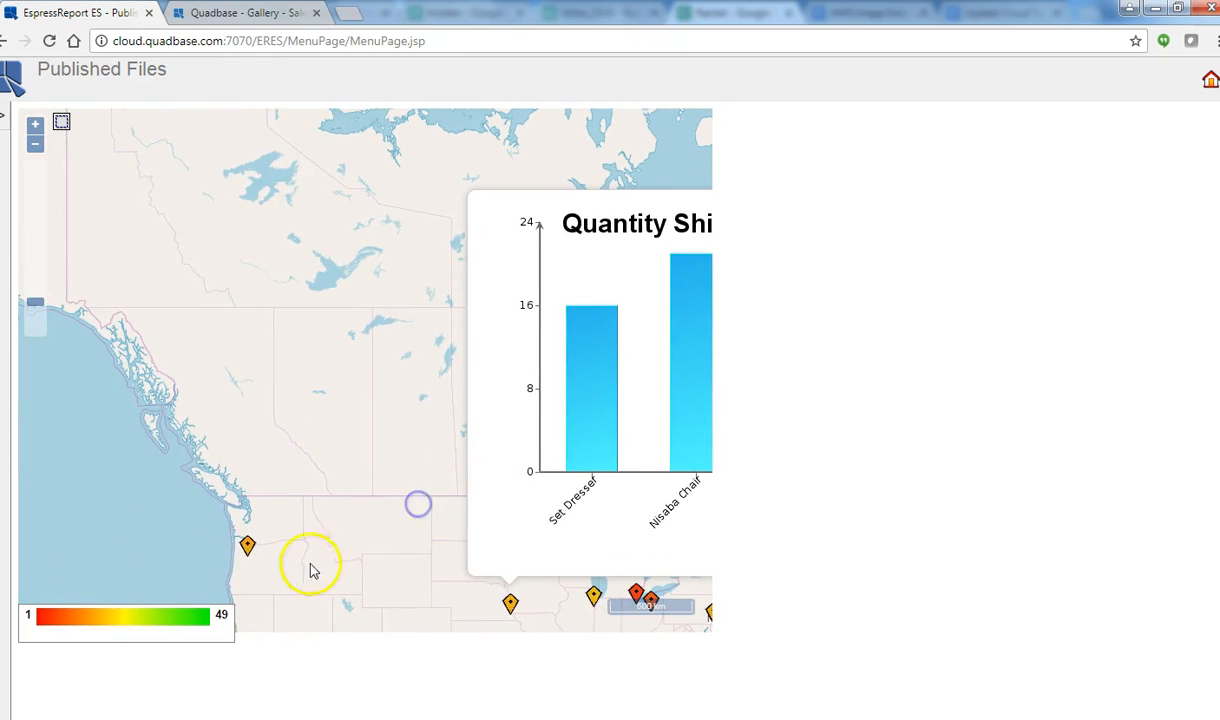
pyautogui.click(247, 546)
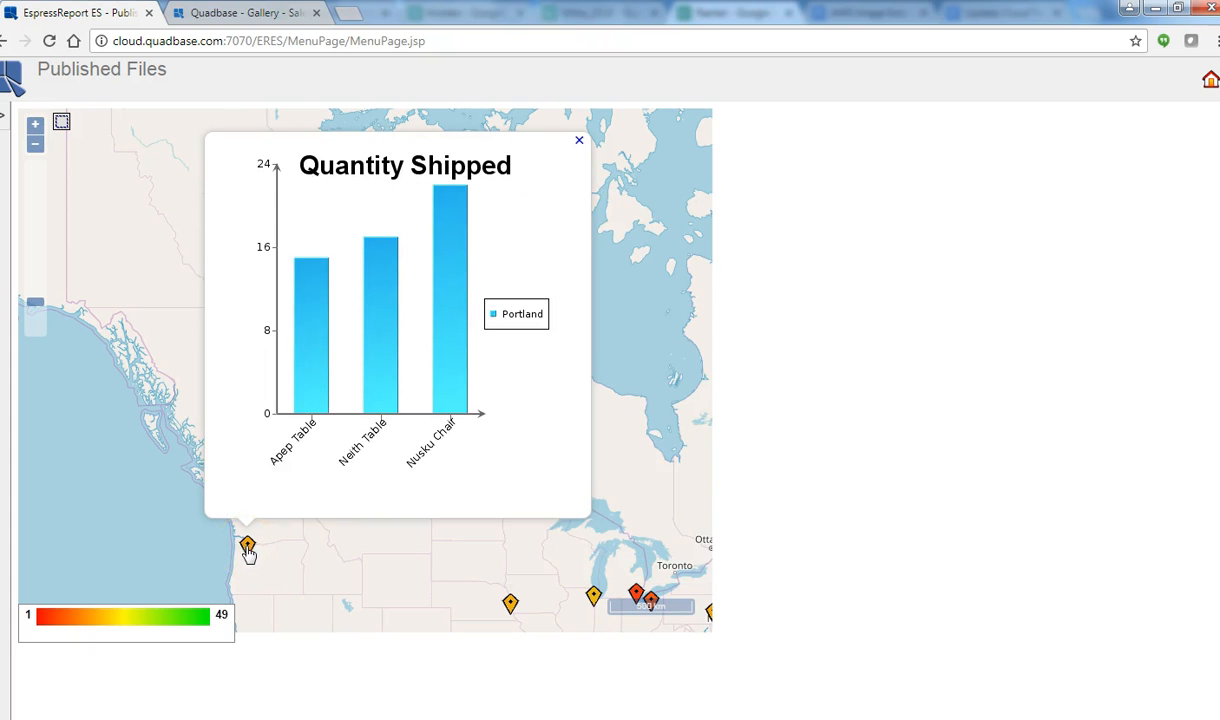
# Step: Pan across the US and inspect, then close, a central city's shipment chart
pyautogui.moveTo(441, 371)
pyautogui.moveTo(447, 591); pyautogui.dragTo(427, 363)
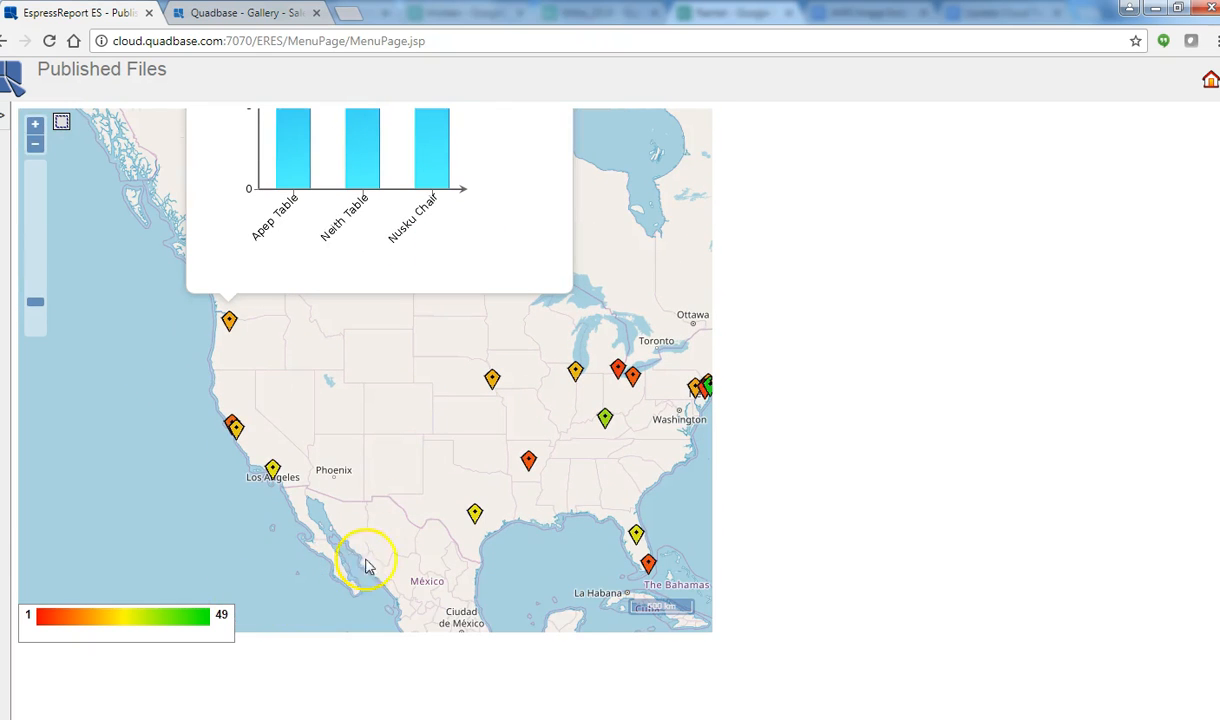
pyautogui.click(492, 384)
pyautogui.click(683, 135)
pyautogui.moveTo(380, 443); pyautogui.dragTo(471, 332)
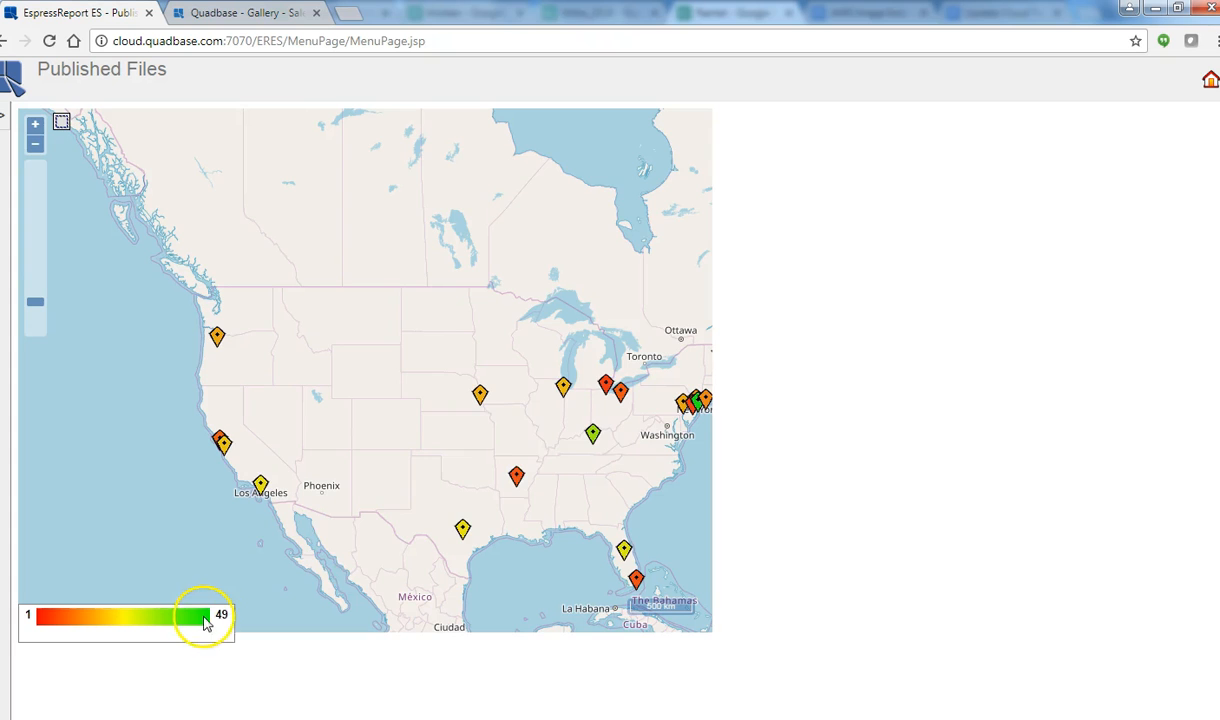
# Step: Open the Georgetown Sales Report from its green marker, then close it to return to the map
pyautogui.click(592, 436)
pyautogui.moveTo(334, 591); pyautogui.dragTo(450, 488)
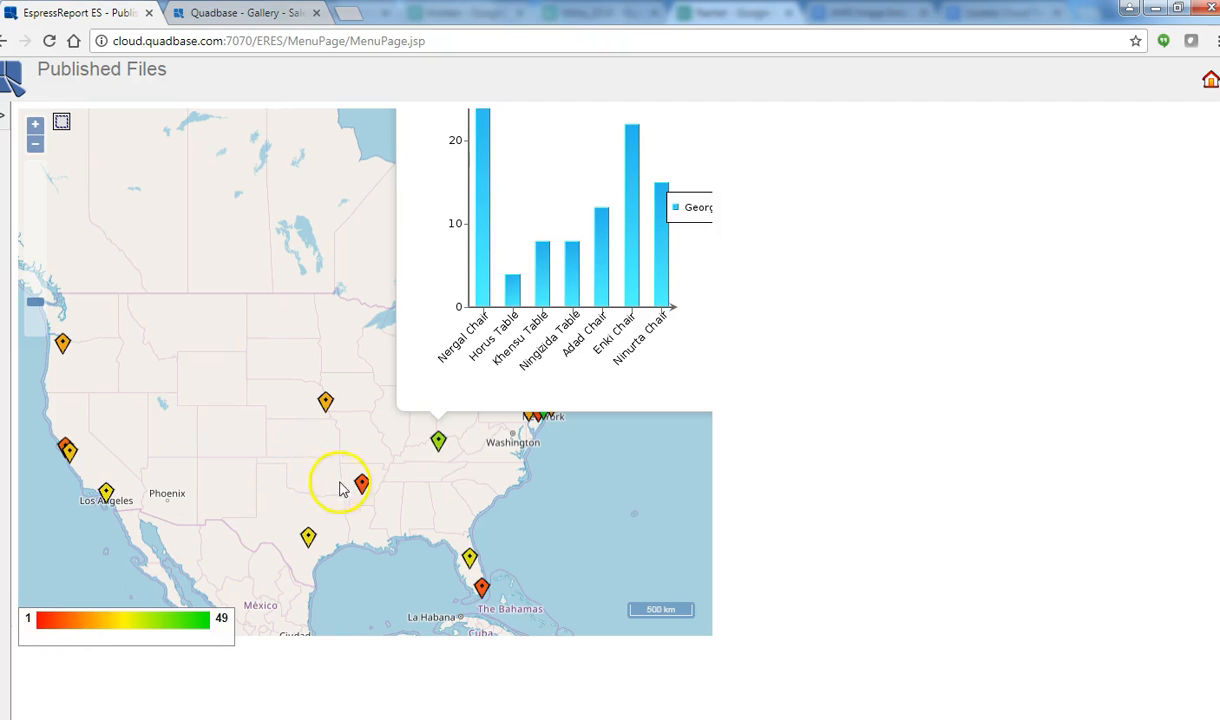
pyautogui.click(439, 443)
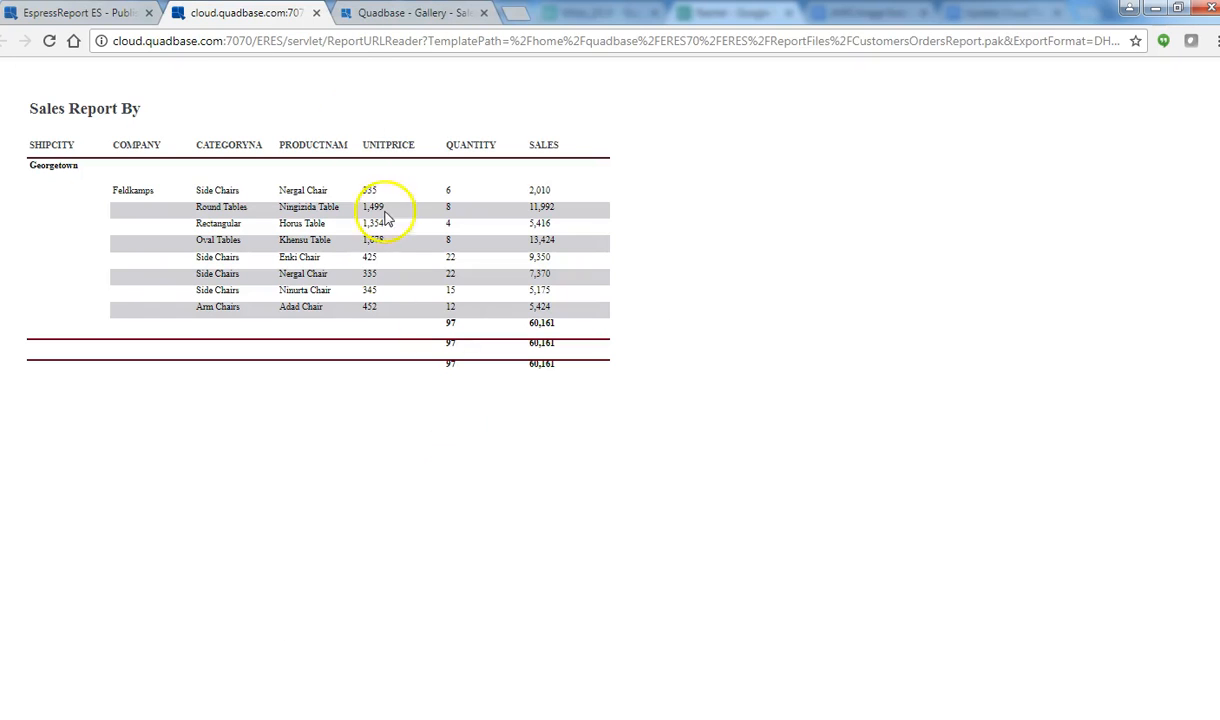
pyautogui.click(318, 13)
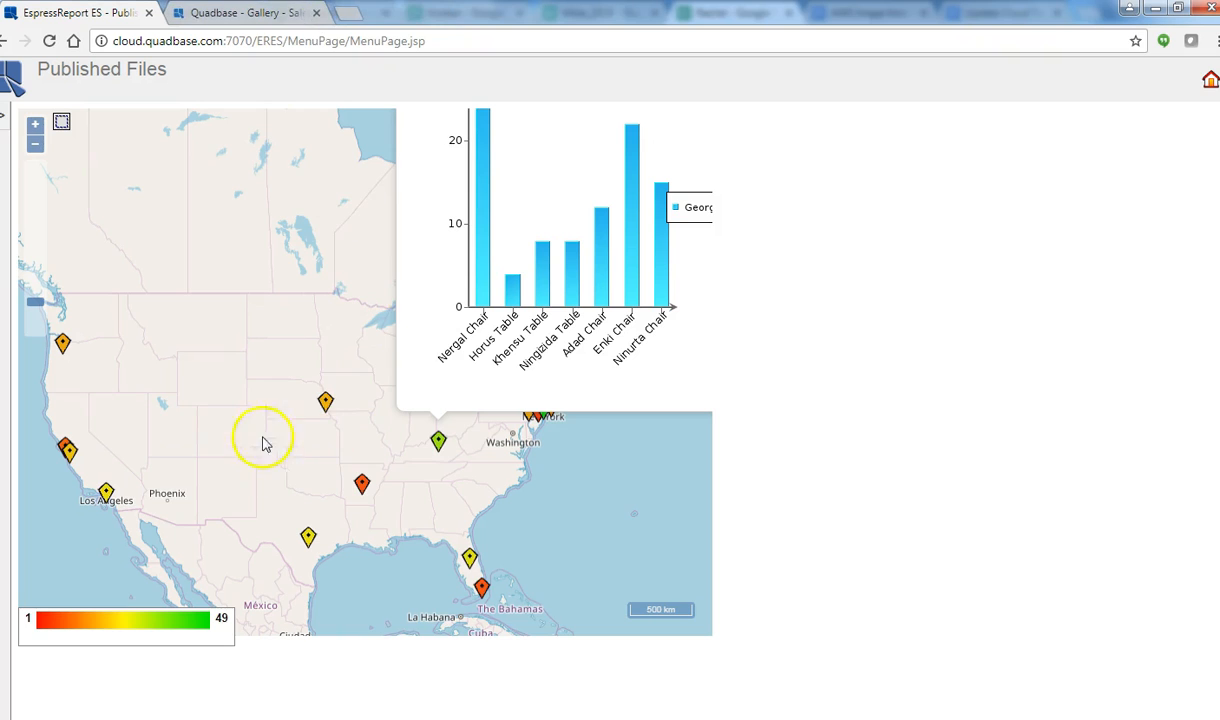
# Step: Circle-select central US markers, review their combined sales report, close it, and reshow the file tree
pyautogui.click(61, 121)
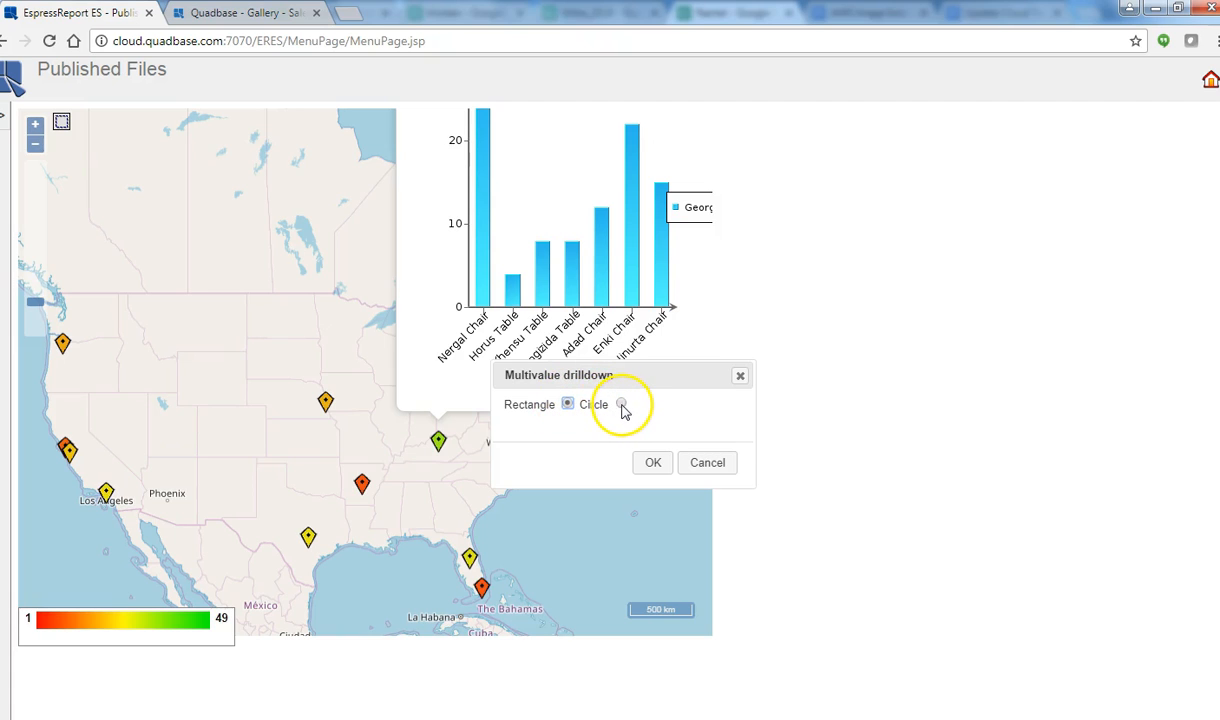
pyautogui.click(651, 463)
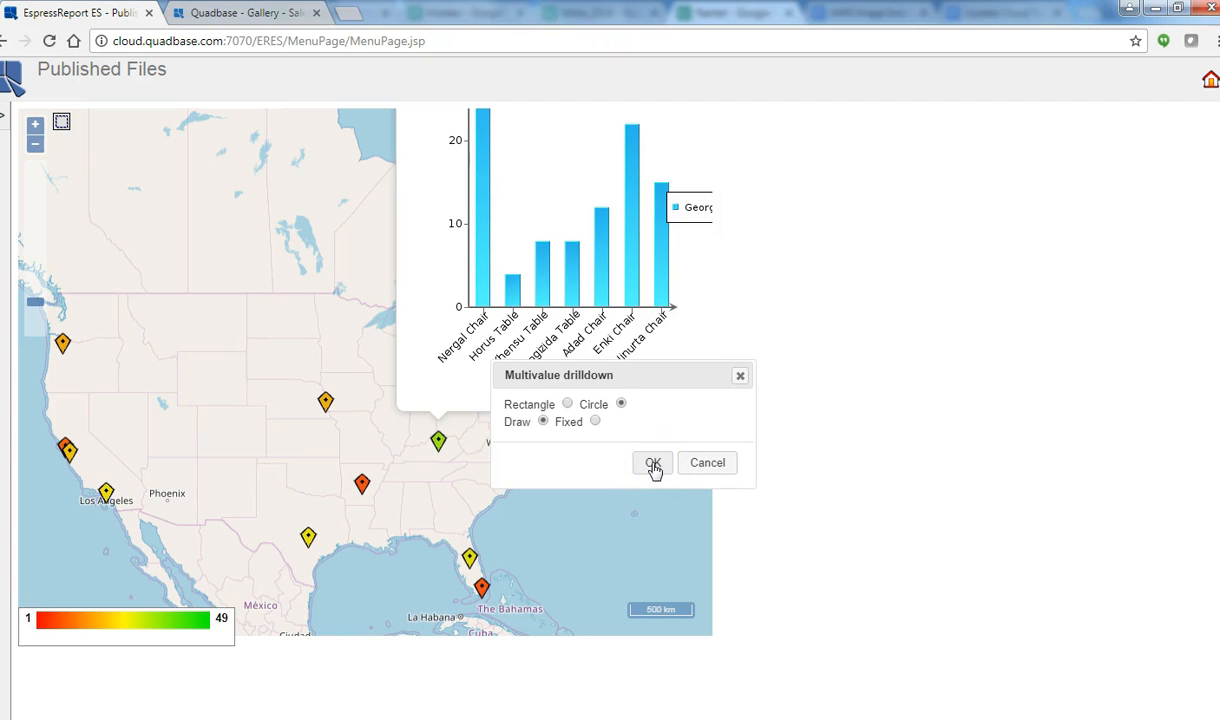
pyautogui.click(651, 463)
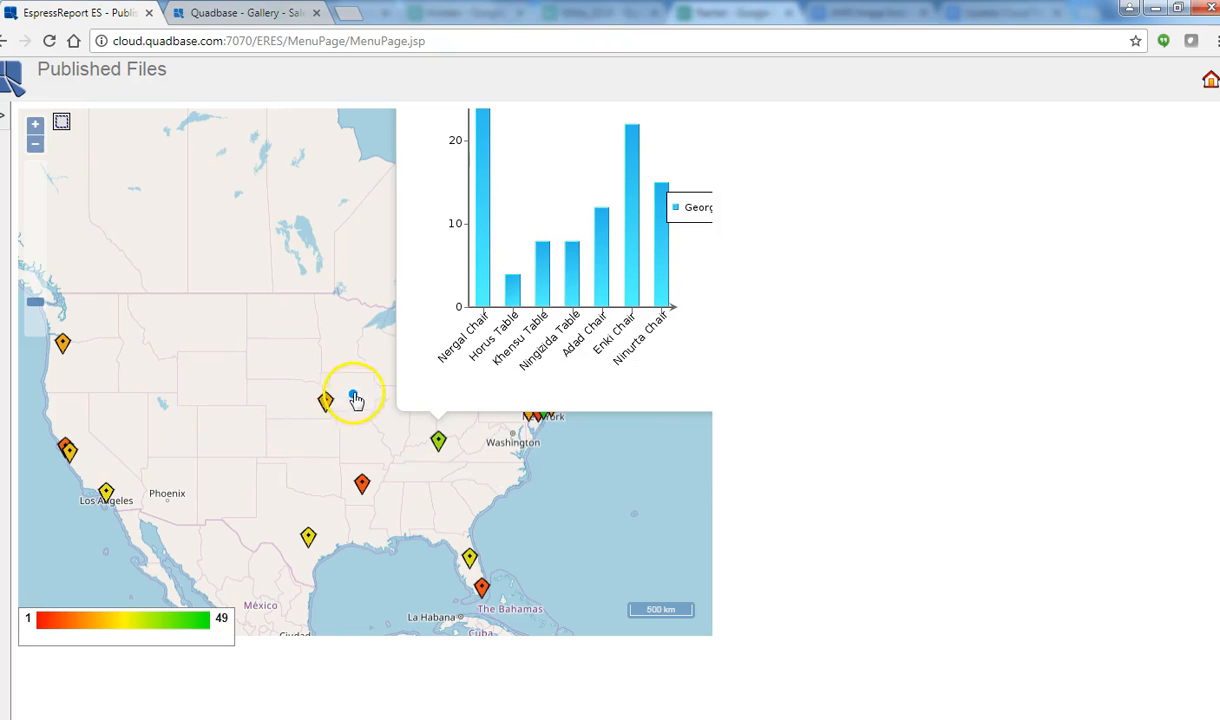
pyautogui.moveTo(318, 385)
pyautogui.mouseDown()
pyautogui.moveTo(313, 417)
pyautogui.moveTo(419, 501)
pyautogui.mouseUp()
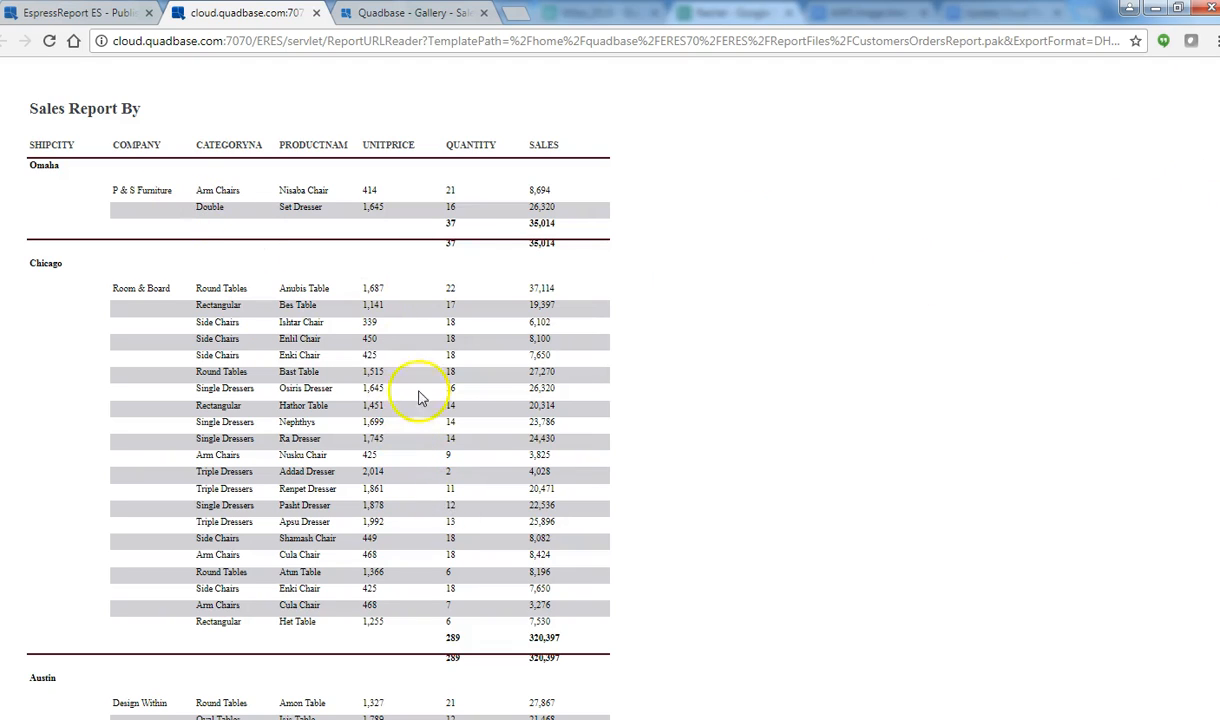
pyautogui.scroll(-4, 318, 400)
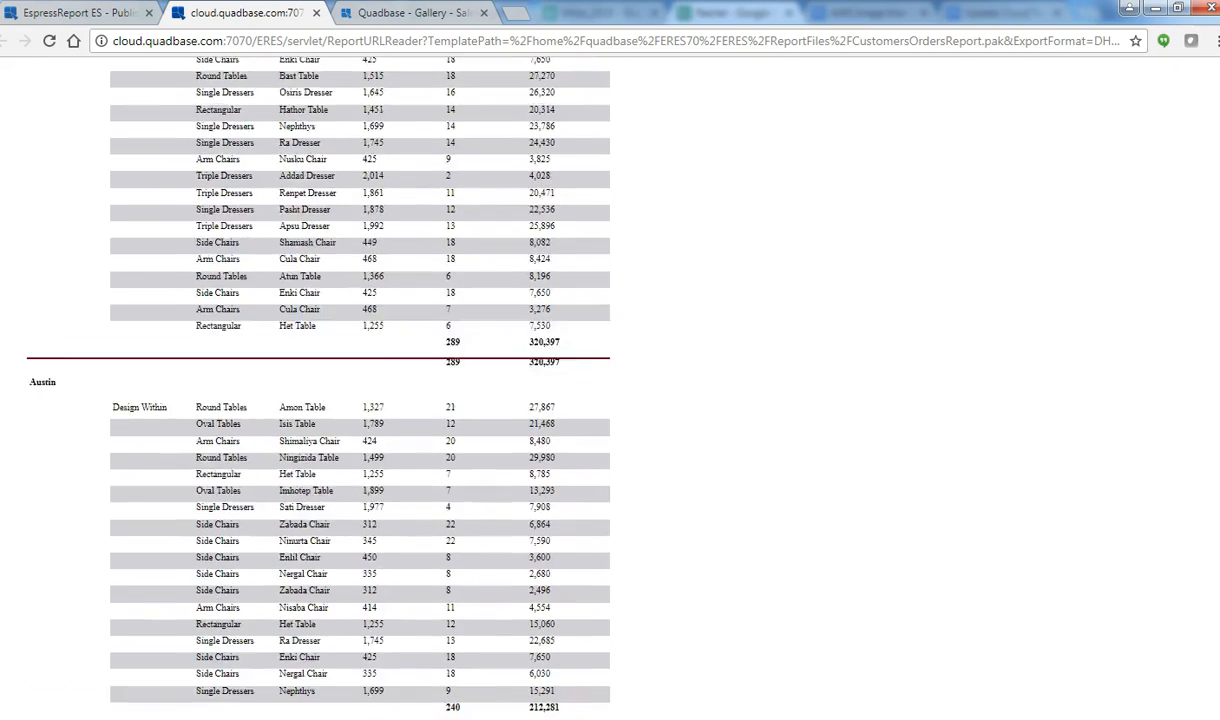
pyautogui.scroll(4, 1210, 98)
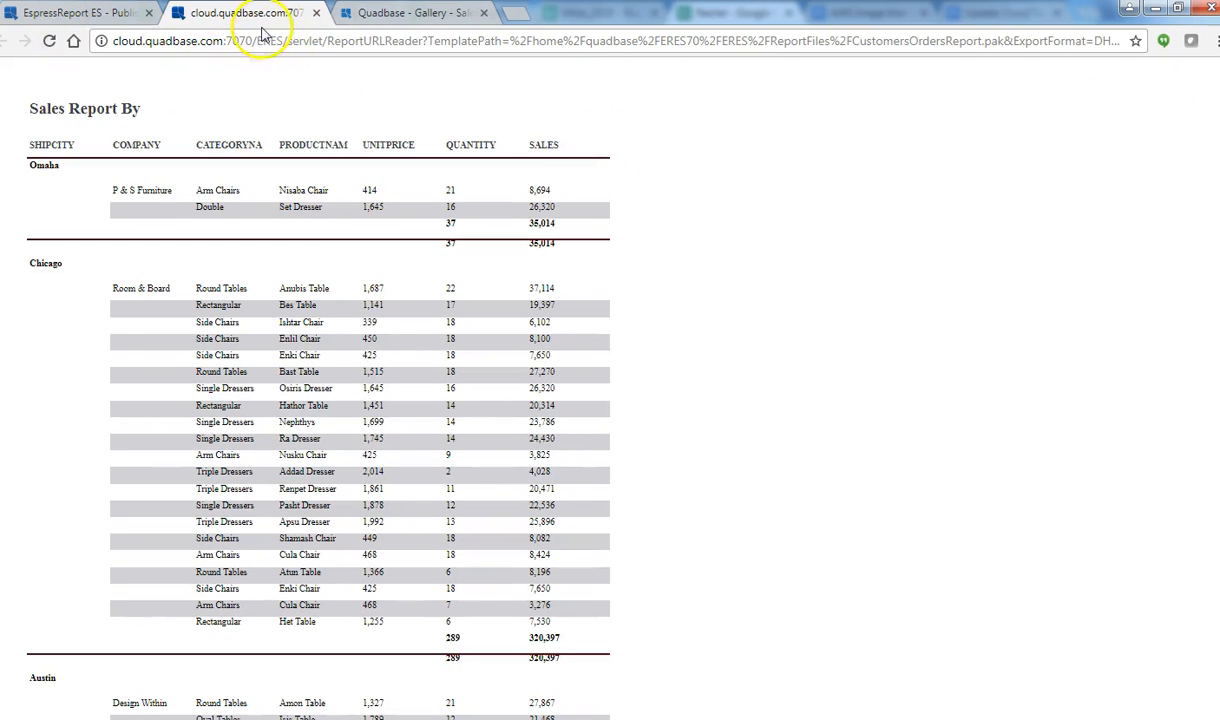
pyautogui.click(316, 13)
pyautogui.click(12, 120)
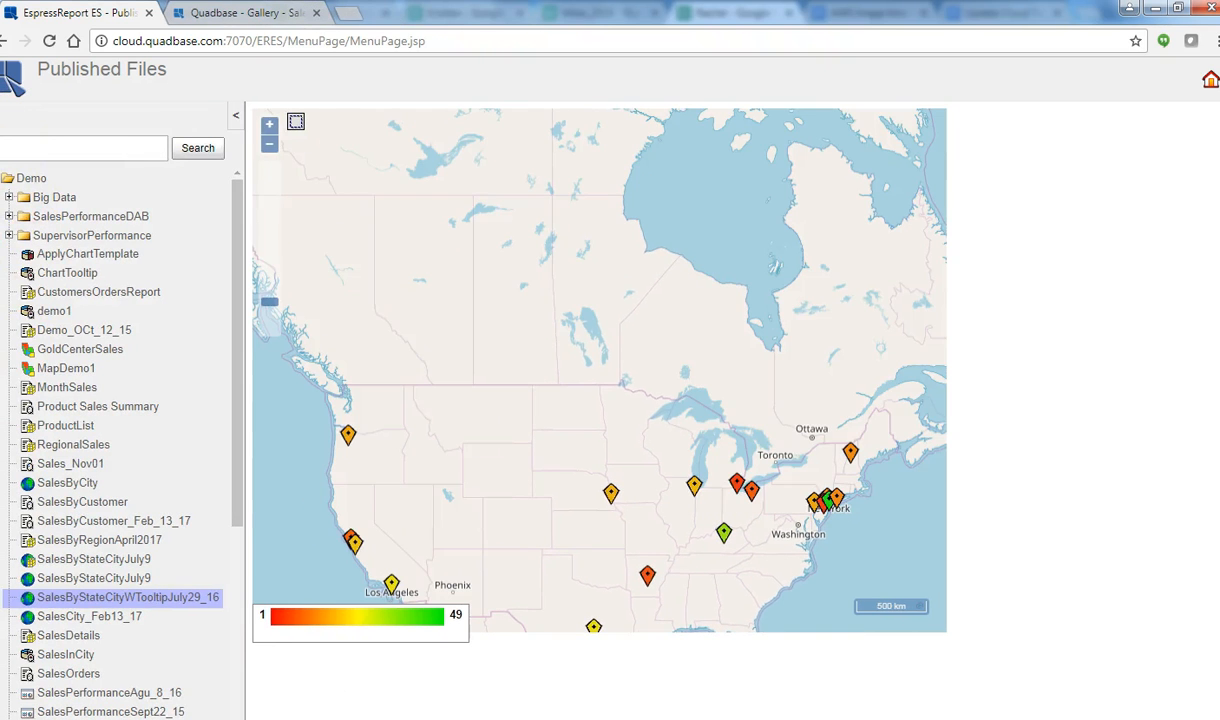
# Step: Open the MapDemo1 Orders By State map and view the Oregon and Texas order lists
pyautogui.click(68, 369)
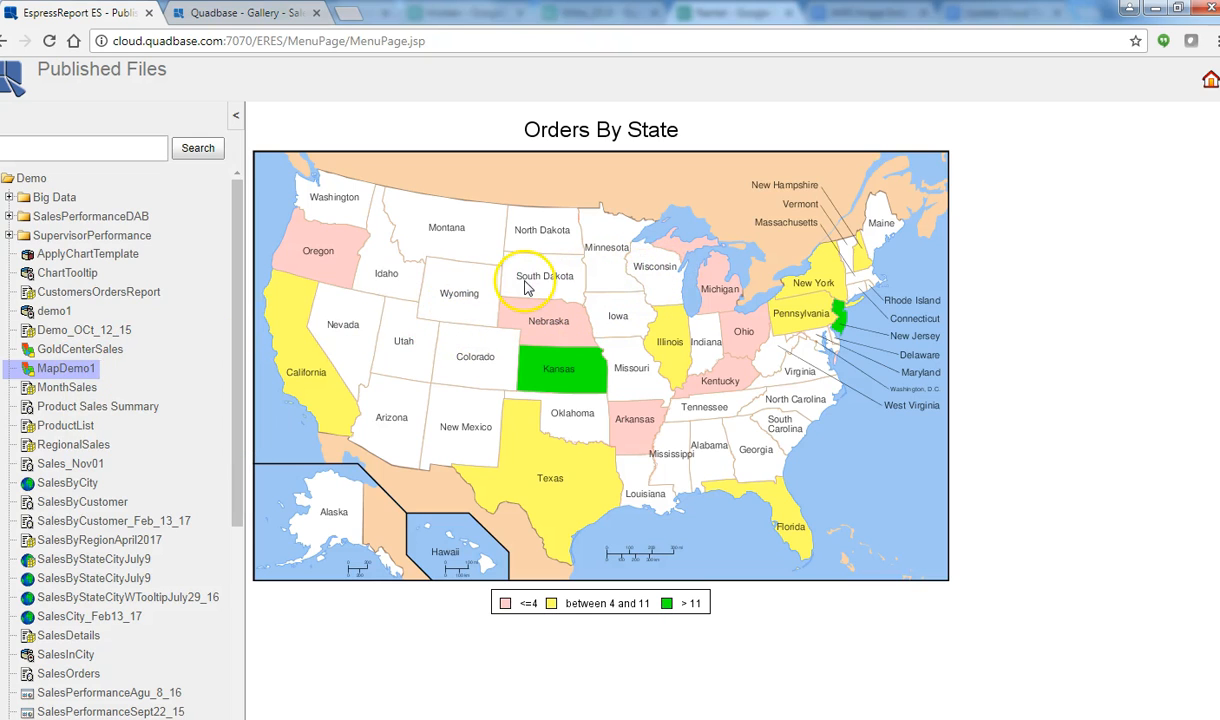
pyautogui.moveTo(540, 348)
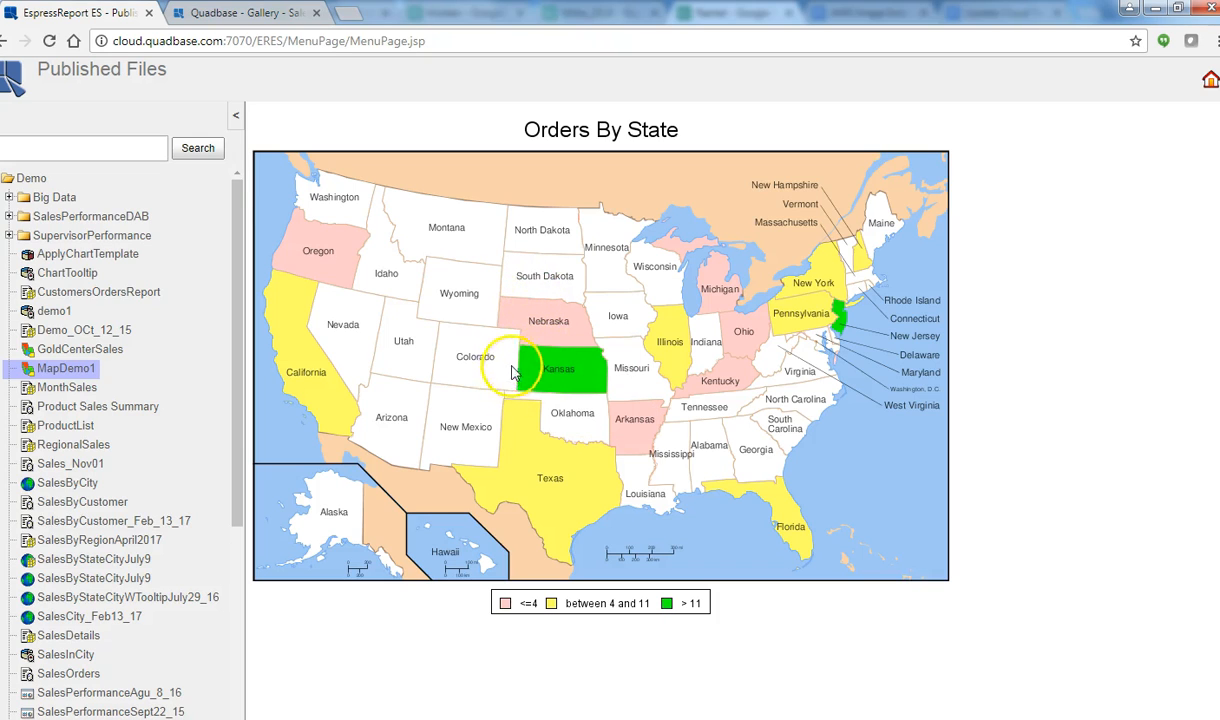
pyautogui.click(327, 273)
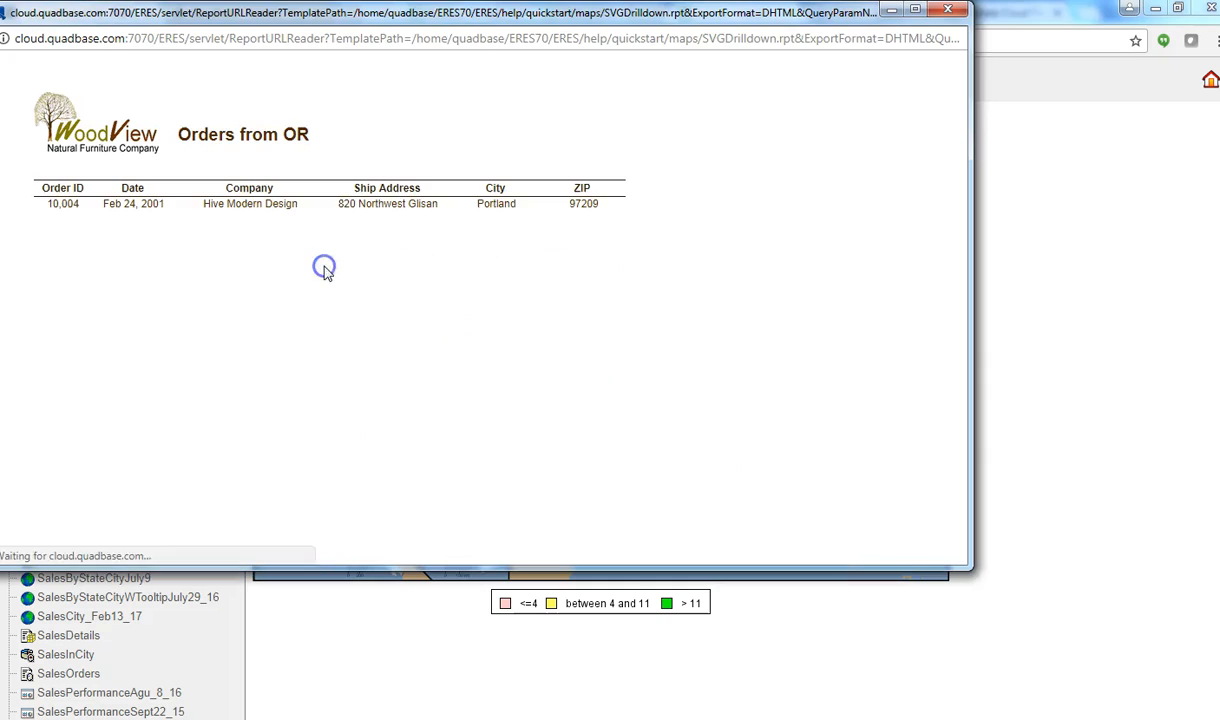
pyautogui.click(942, 10)
pyautogui.click(545, 455)
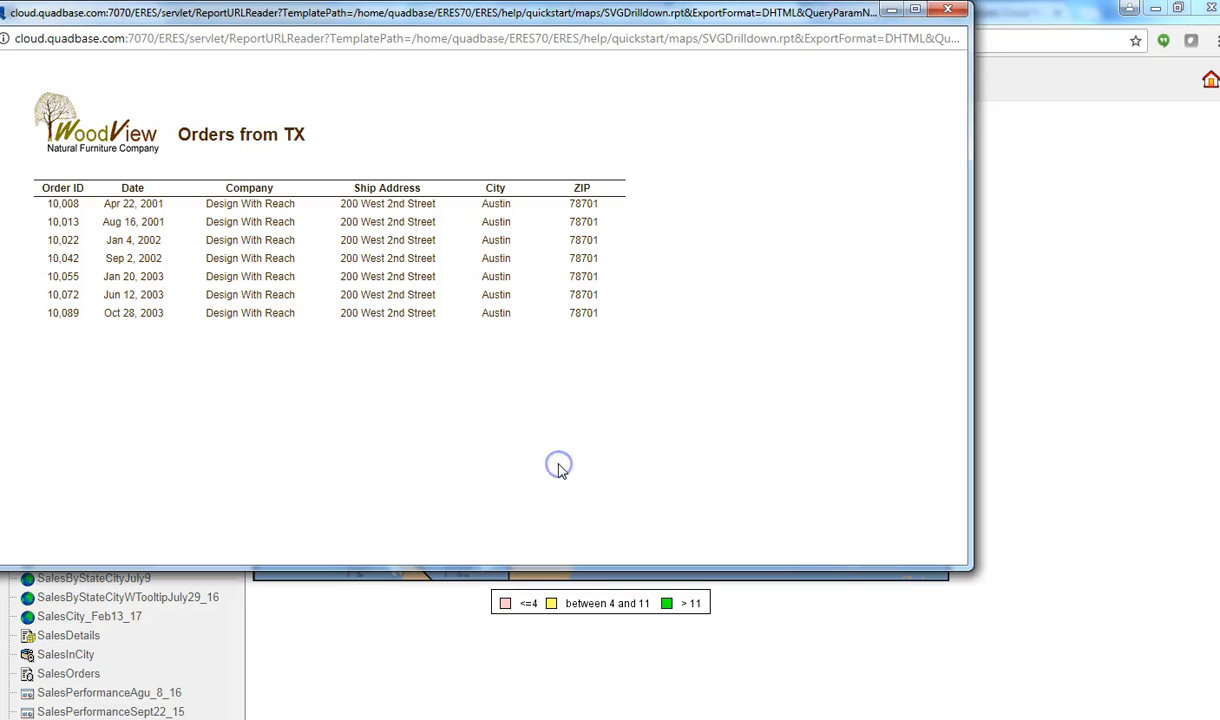
pyautogui.click(942, 10)
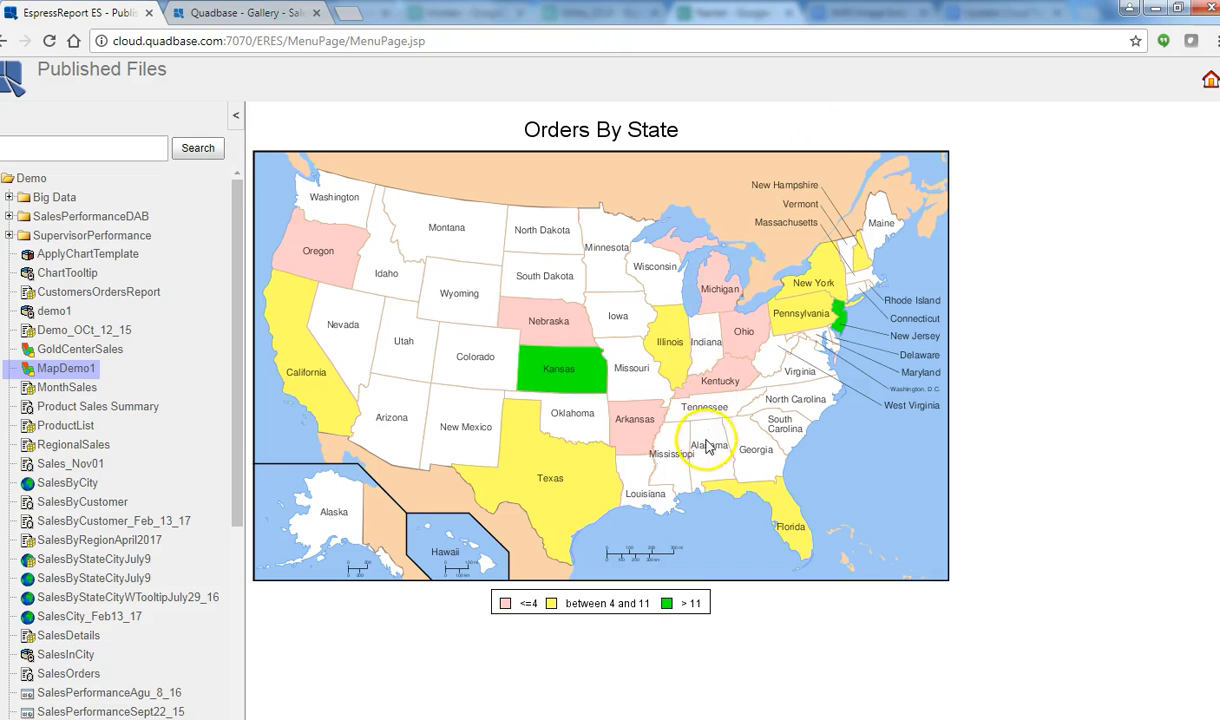
# Step: Check Oregon's order count on the Orders By State map
pyautogui.moveTo(567, 381)
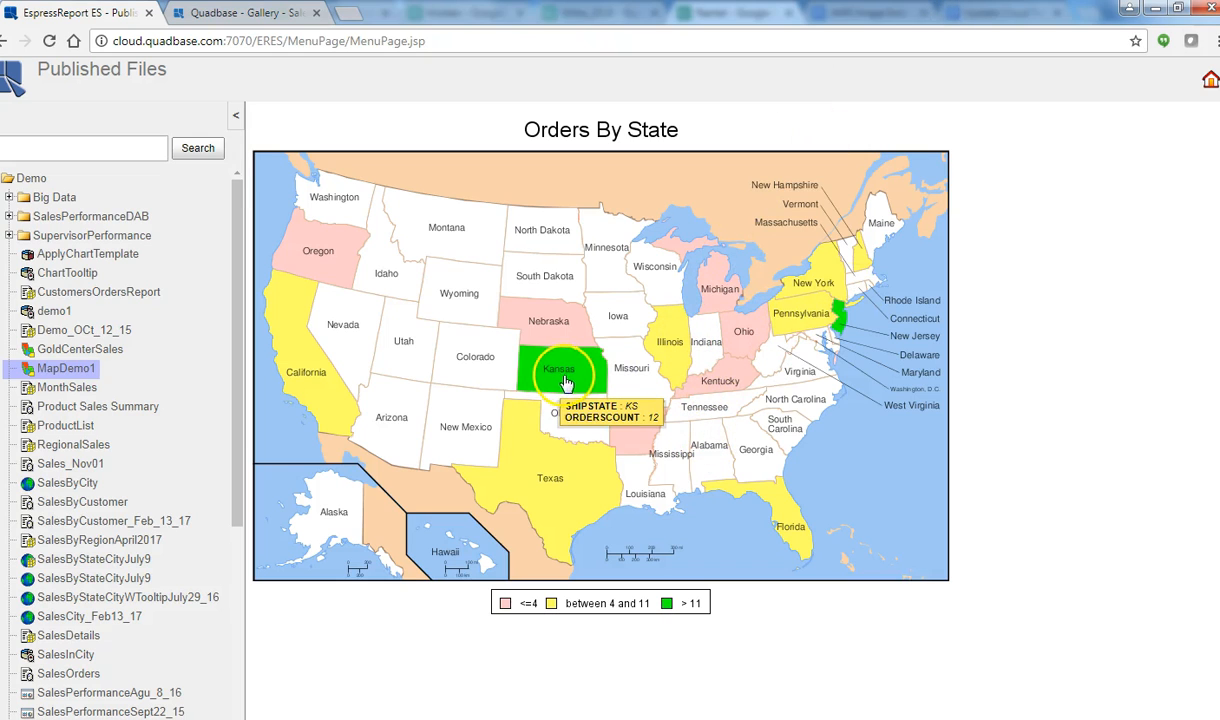
pyautogui.moveTo(546, 466)
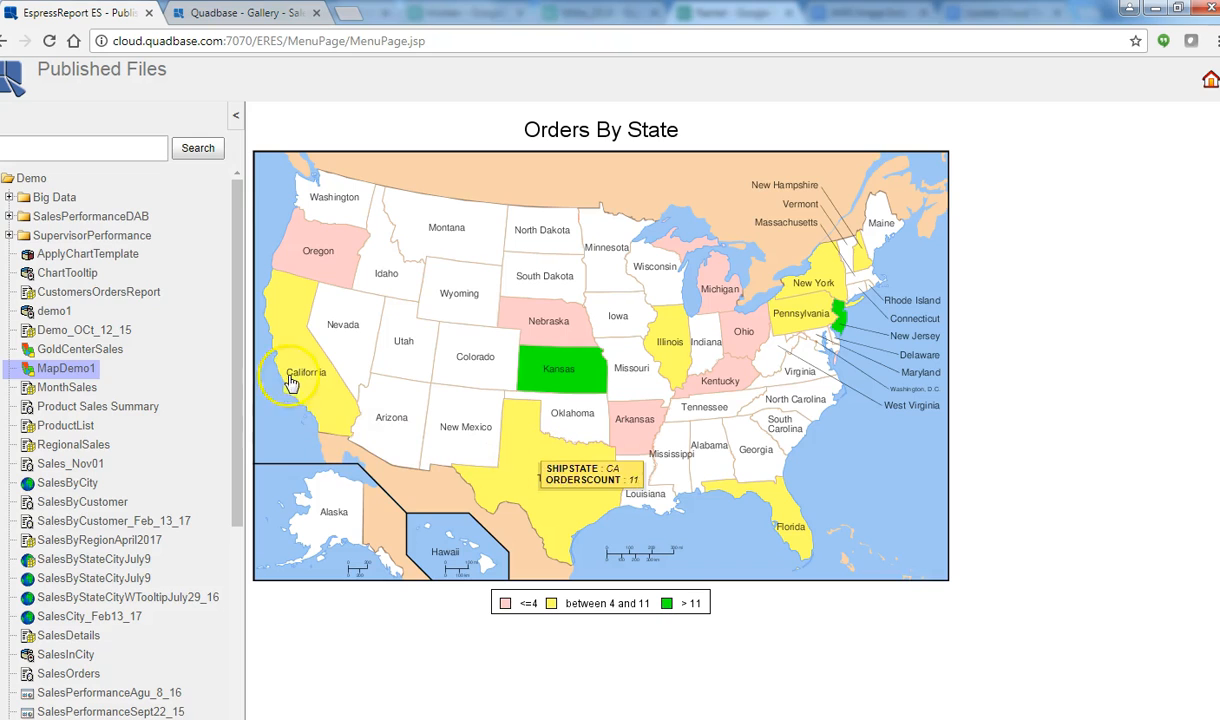
pyautogui.moveTo(299, 376)
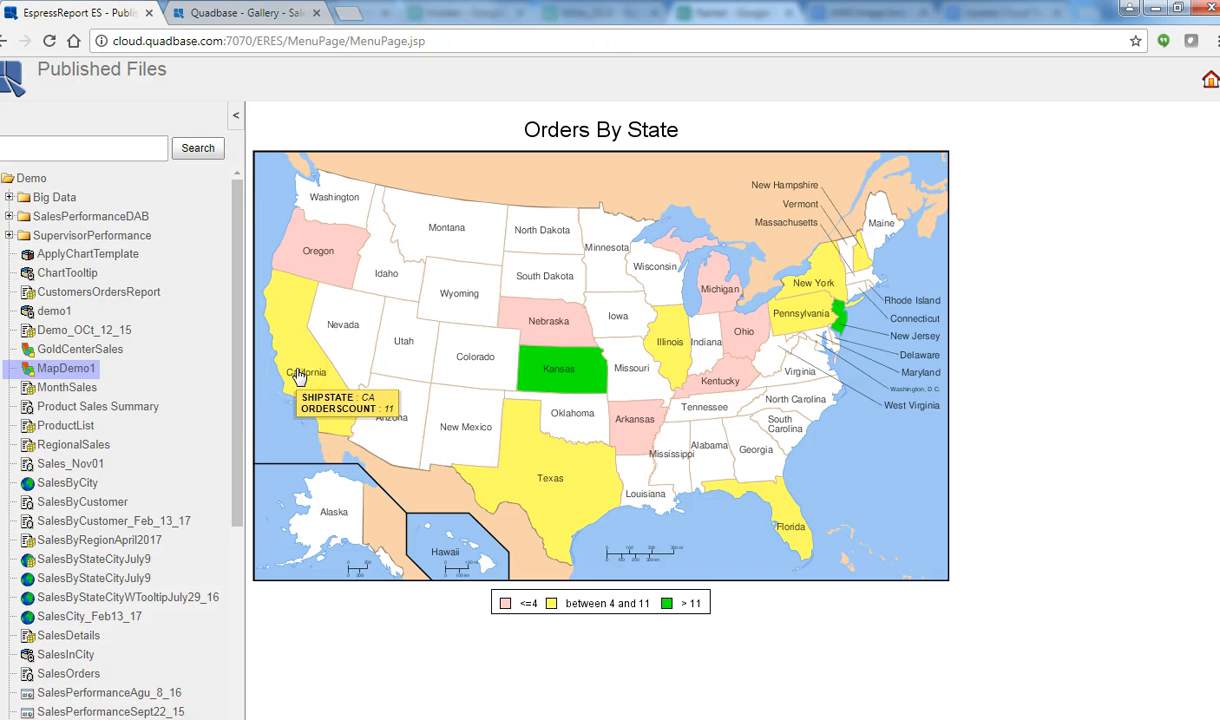
pyautogui.click(318, 245)
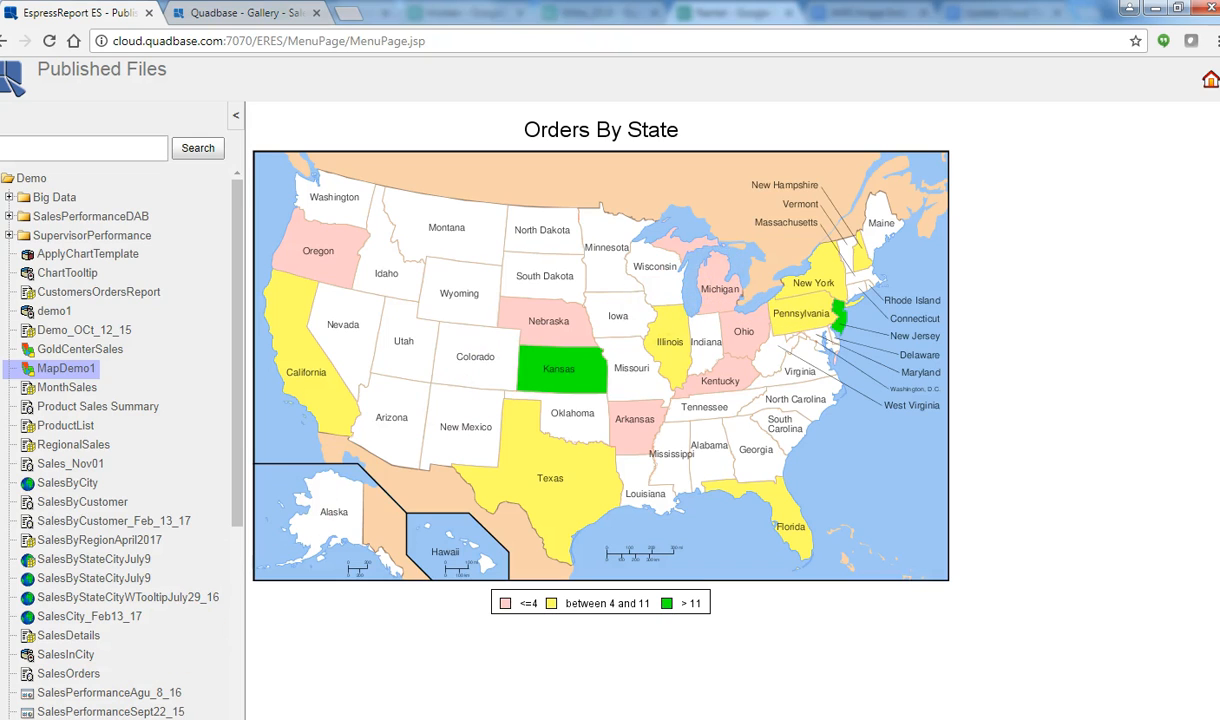
# Step: Browse Examples > QuickStart > HSQL, open QuickStart532, then the ModifyDataSource report
pyautogui.click(2, 178)
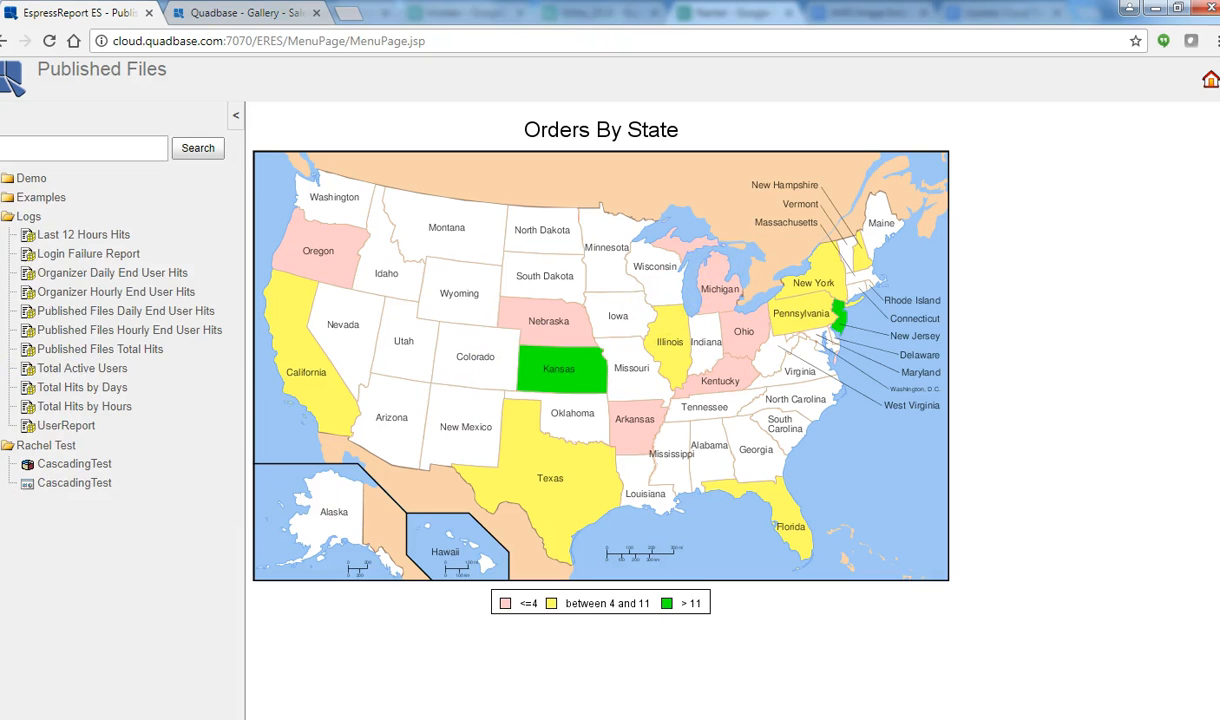
pyautogui.click(2, 197)
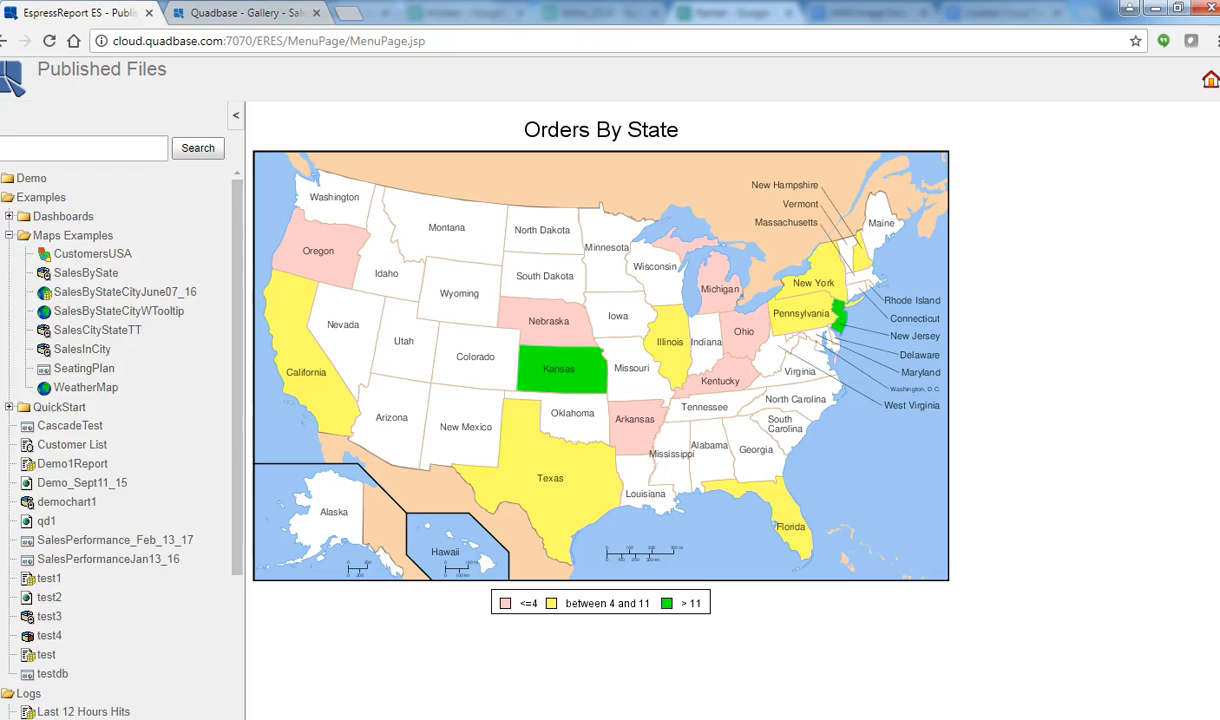
pyautogui.click(9, 408)
pyautogui.click(60, 428)
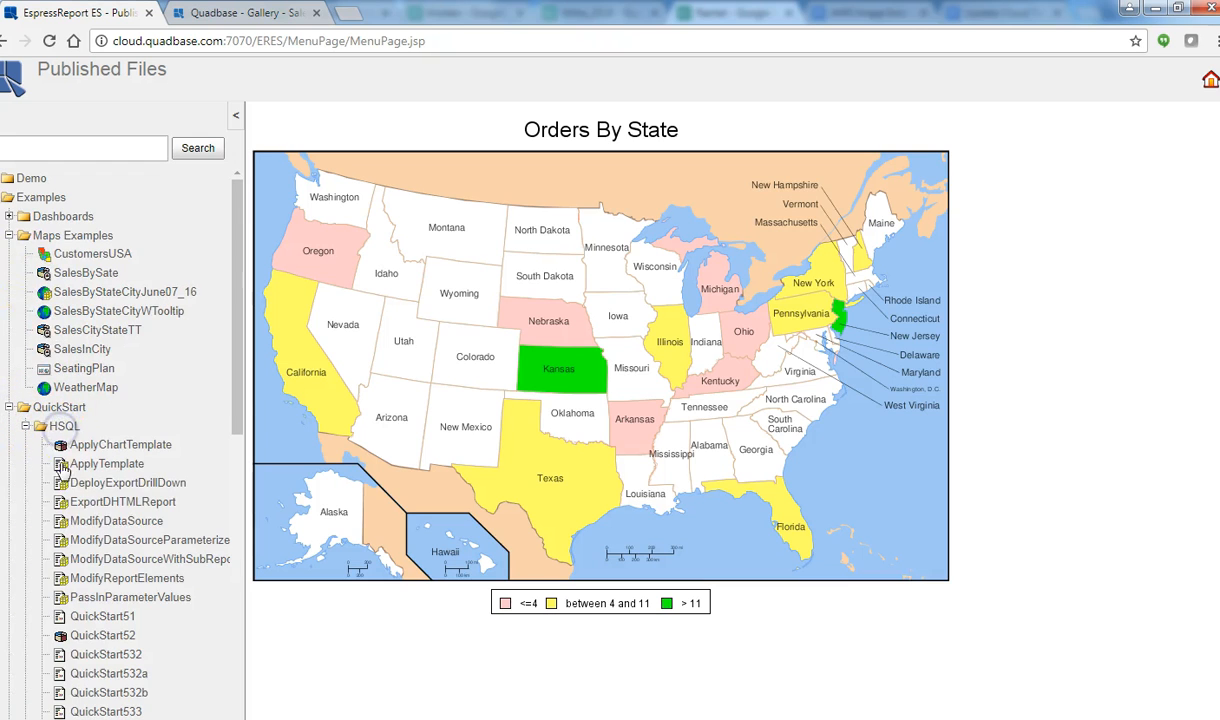
pyautogui.click(110, 655)
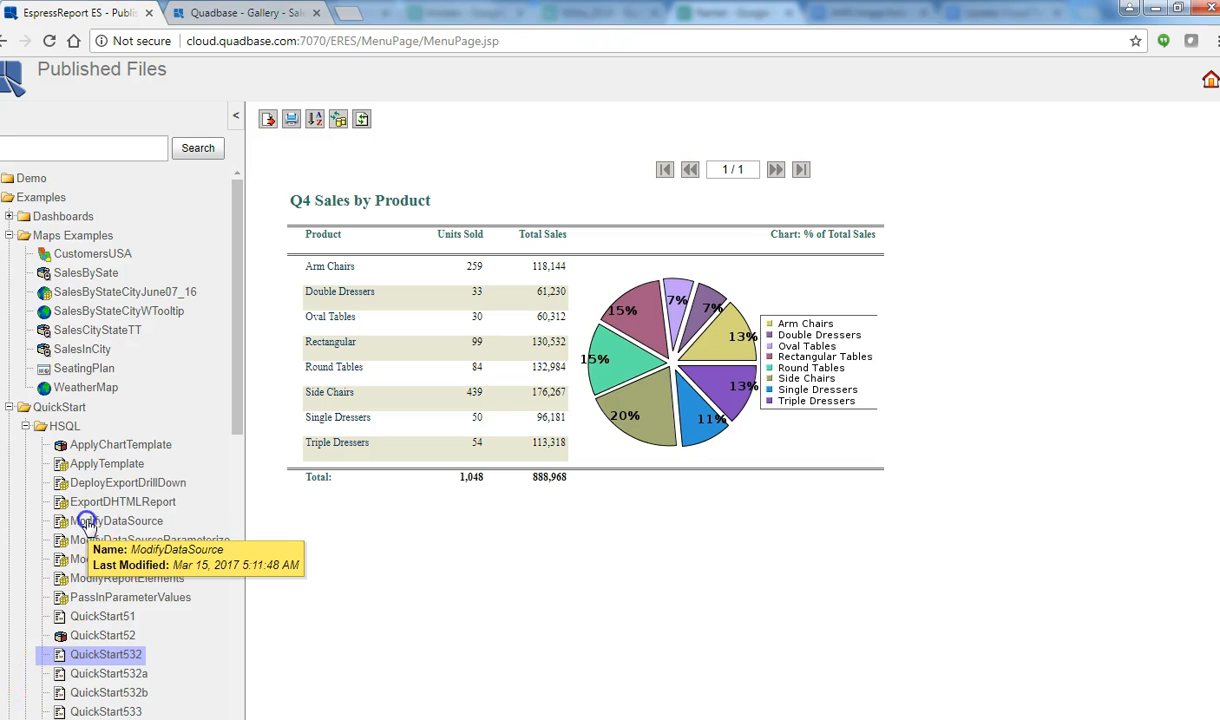
pyautogui.click(88, 524)
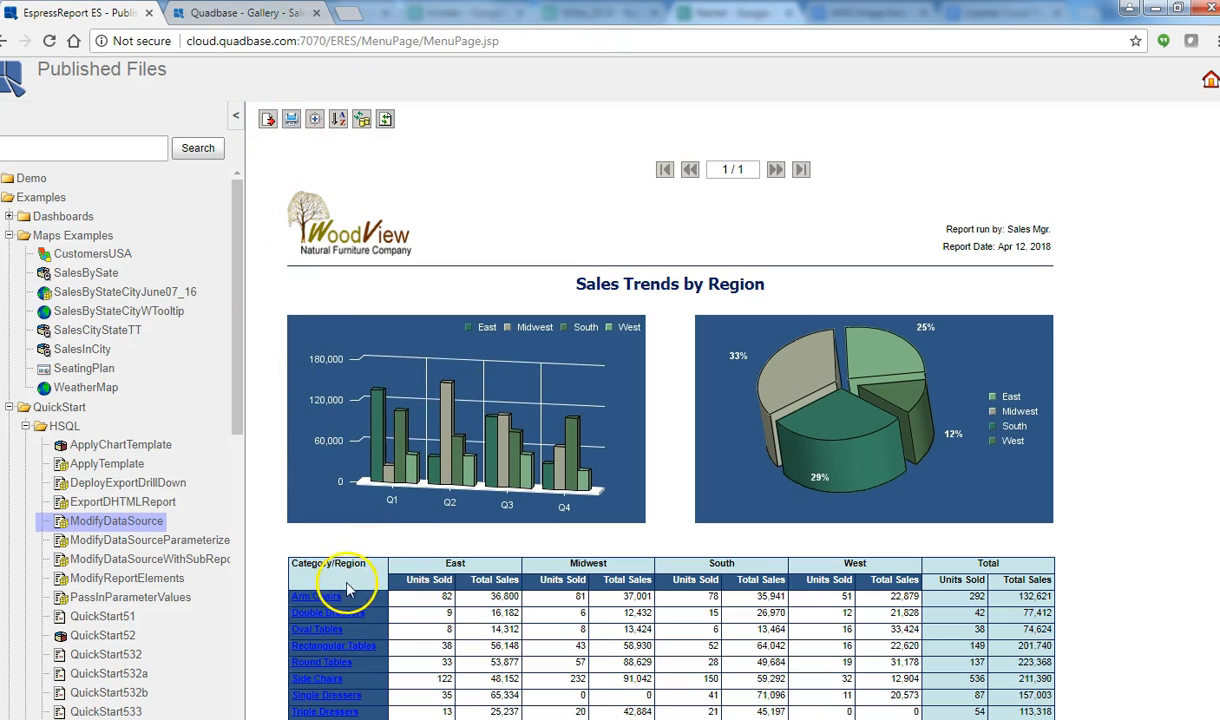
# Step: Drill into Arm Chairs and back, enable animated expand/collapse, expand Total, then open PassInParameterValues
pyautogui.click(318, 597)
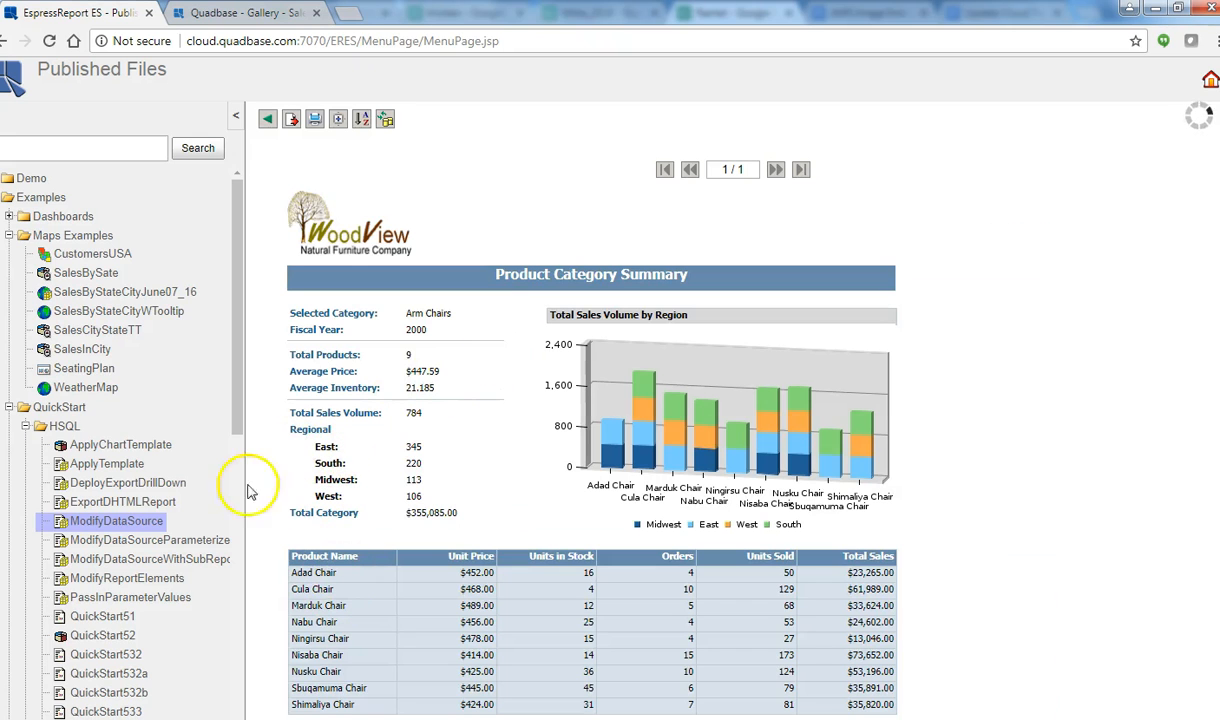
pyautogui.click(270, 124)
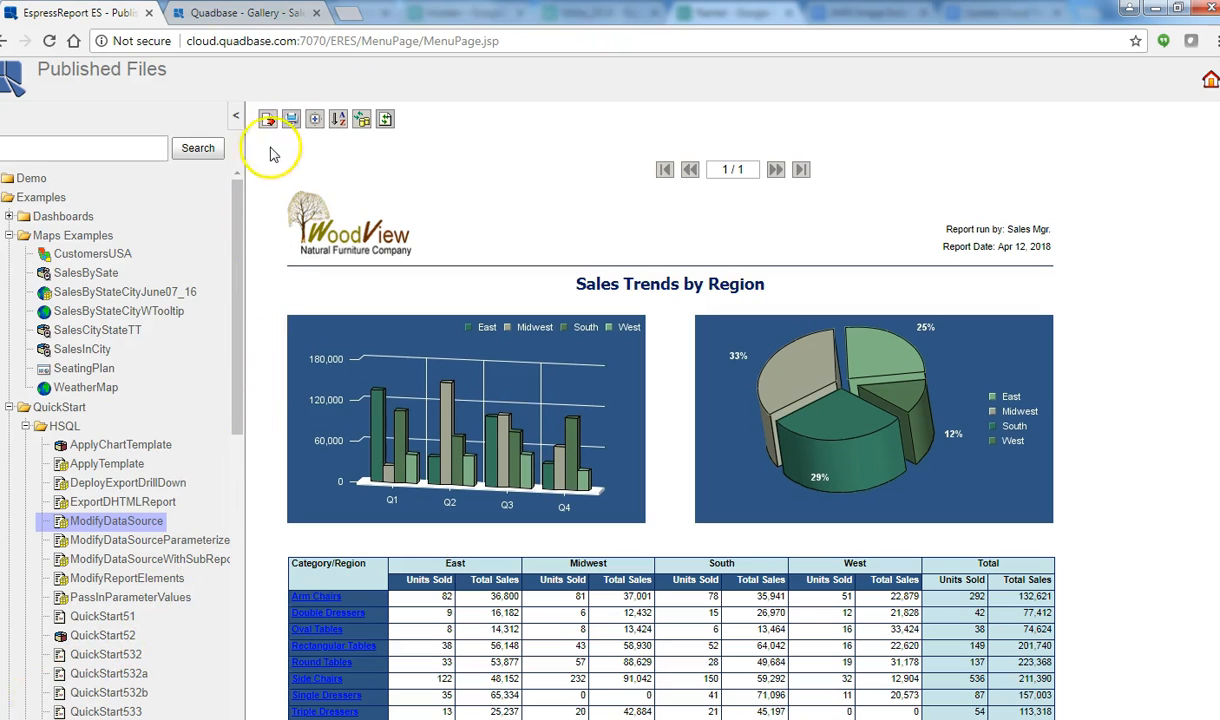
pyautogui.click(315, 119)
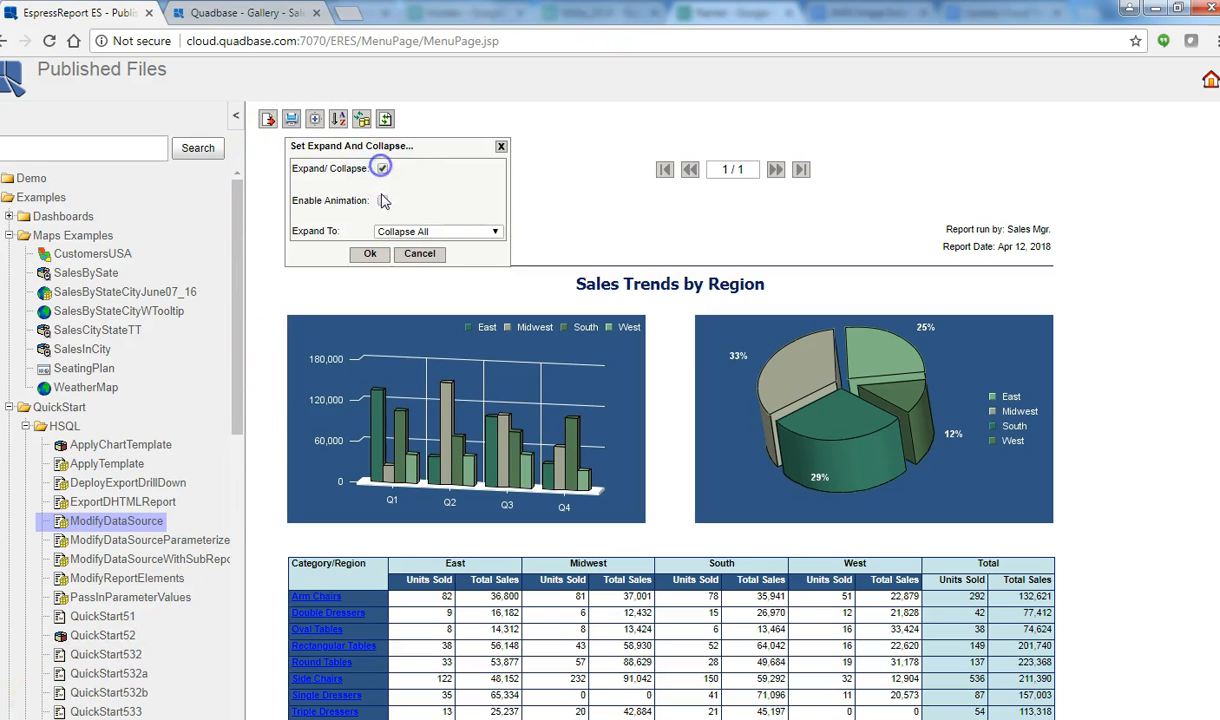
pyautogui.click(383, 200)
pyautogui.click(370, 254)
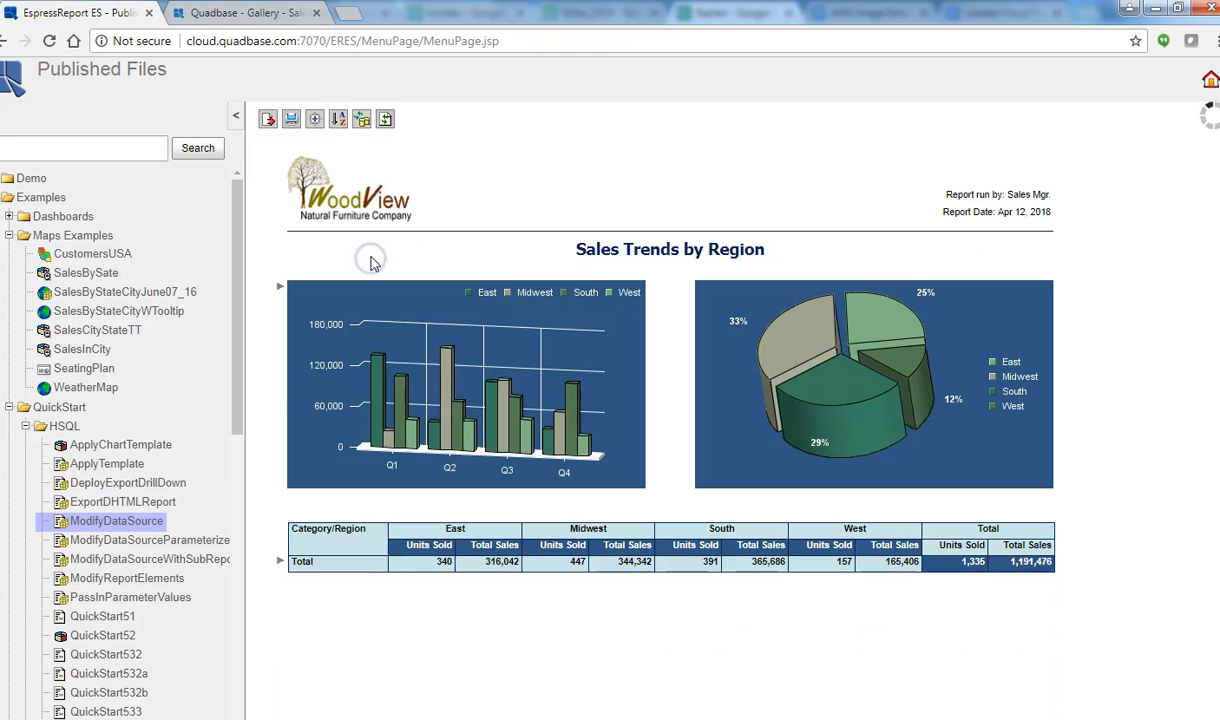
pyautogui.click(280, 562)
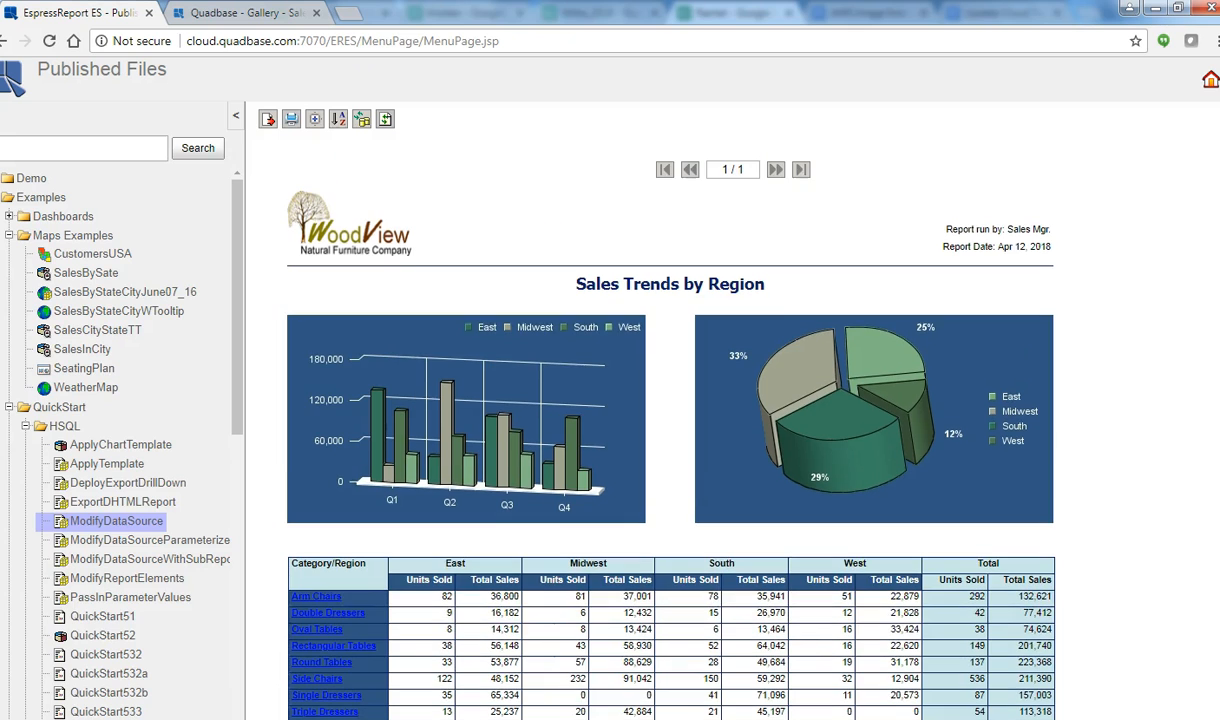
pyautogui.click(108, 598)
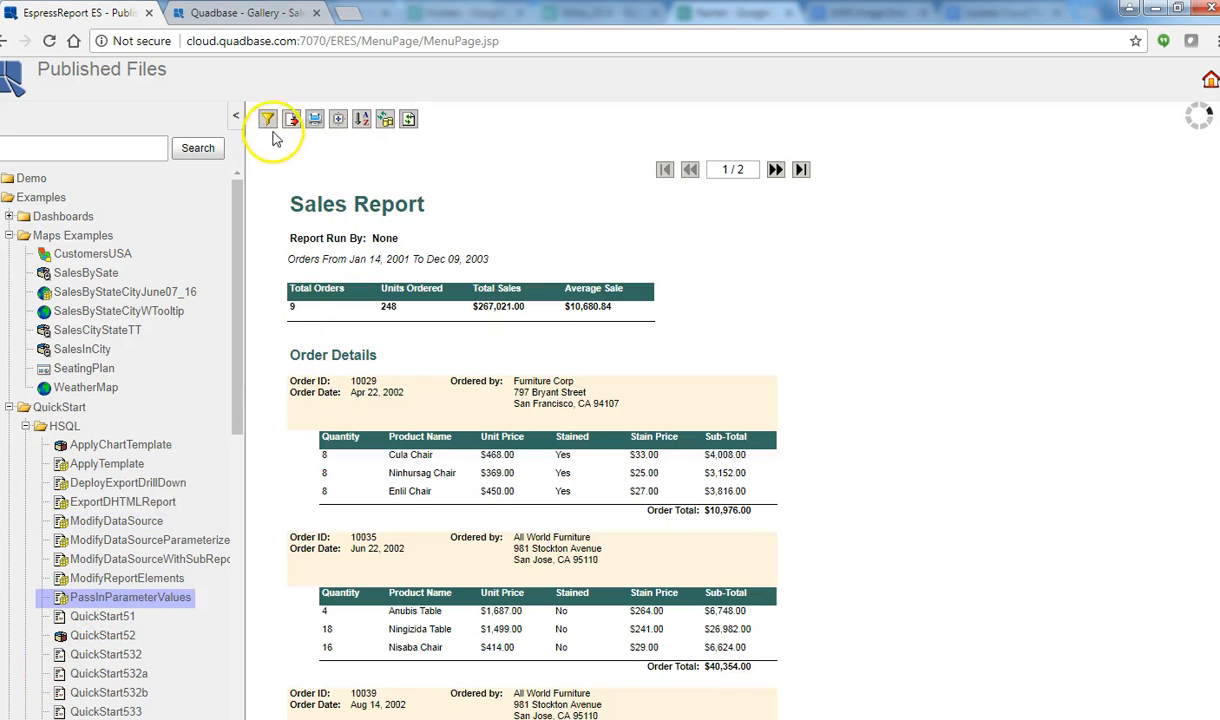
# Step: Enable expand/collapse on the Sales Report and expand, then collapse, order 10029's products
pyautogui.click(338, 121)
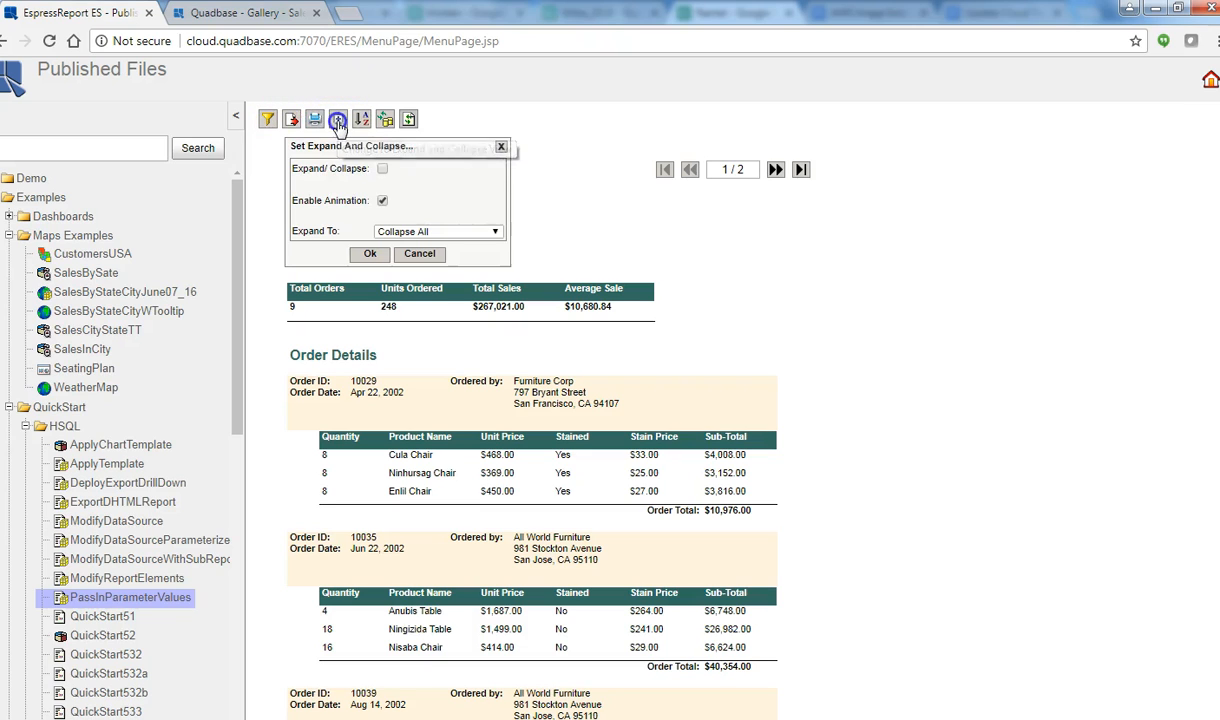
pyautogui.click(370, 253)
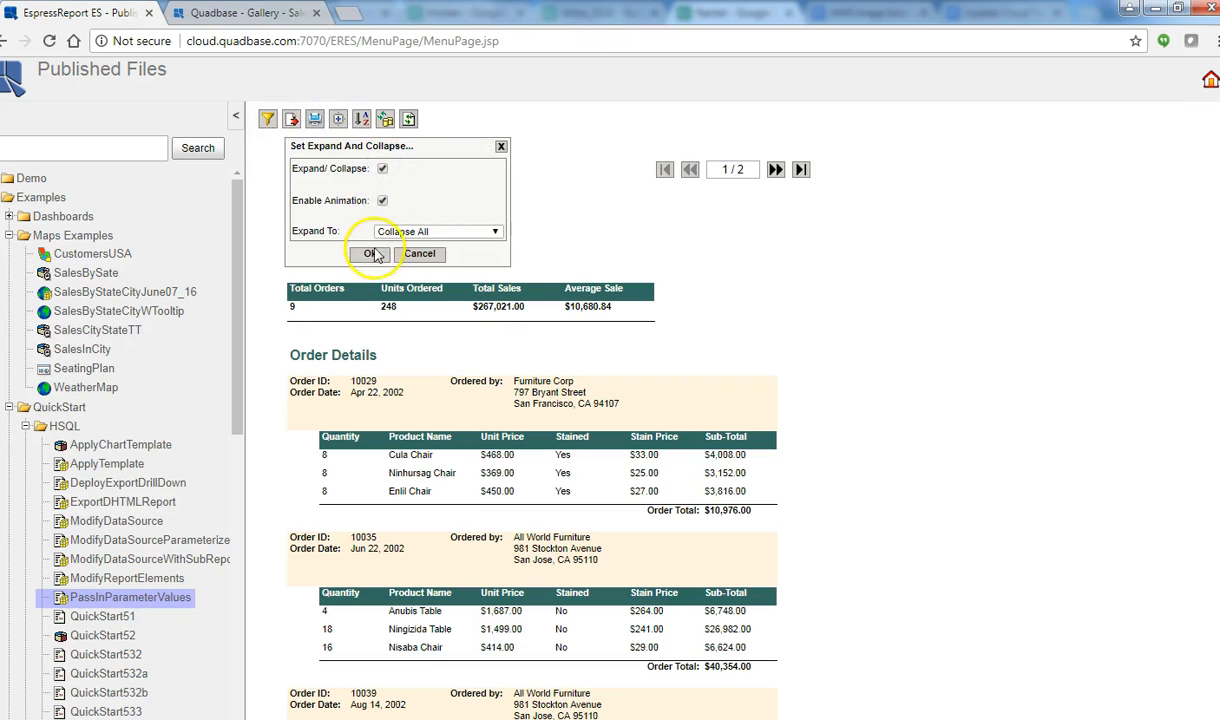
pyautogui.click(293, 275)
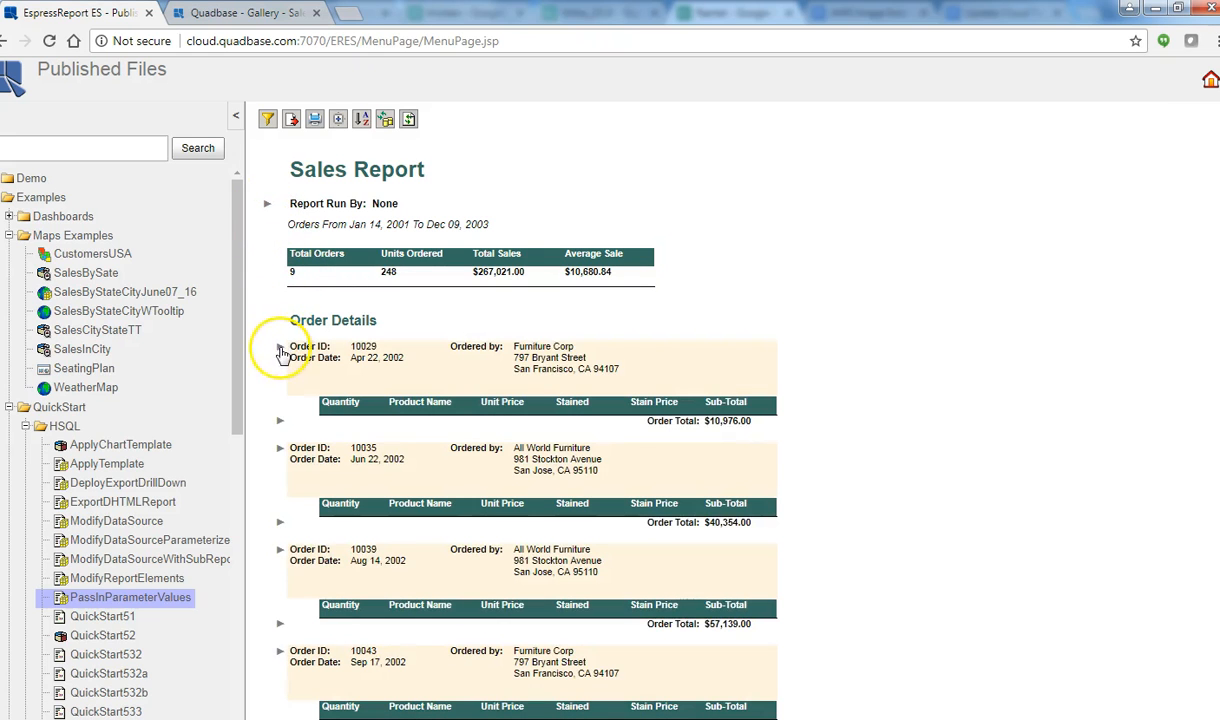
pyautogui.click(281, 346)
pyautogui.click(282, 478)
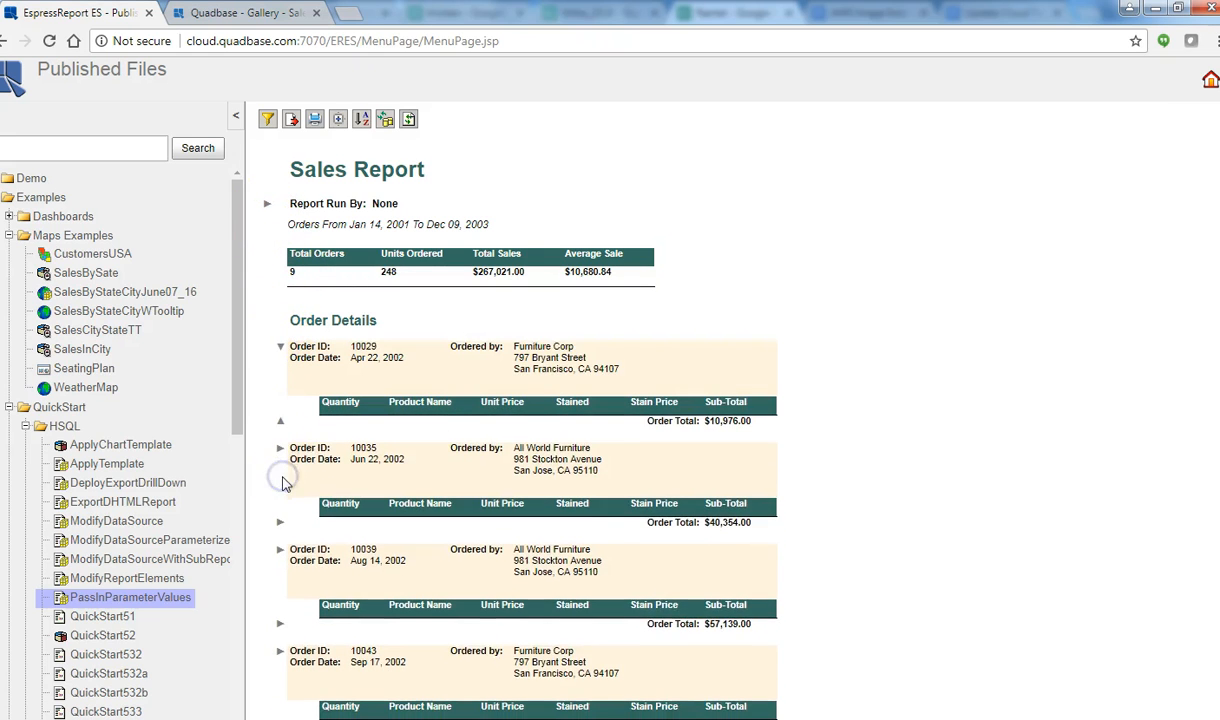
# Step: Filter the report to FL with end date 2003-12-09 and a run-by name, and rerun it
pyautogui.click(267, 119)
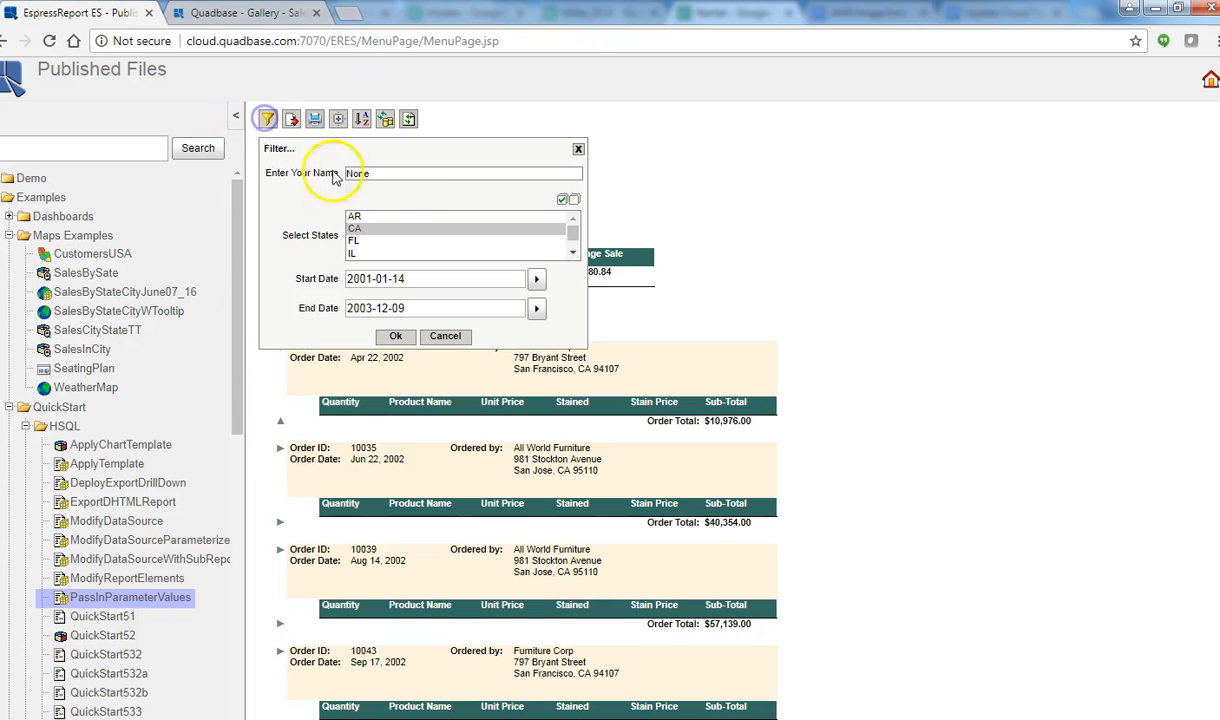
pyautogui.moveTo(480, 174); pyautogui.dragTo(315, 178)
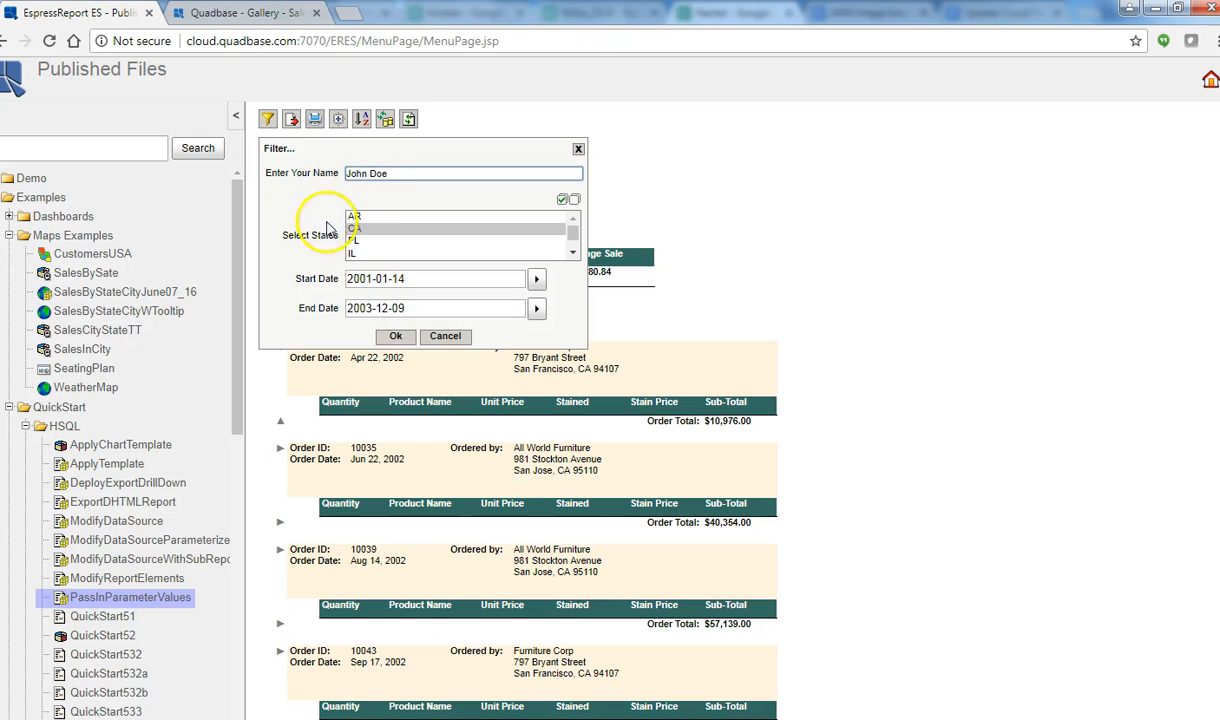
pyautogui.click(355, 241)
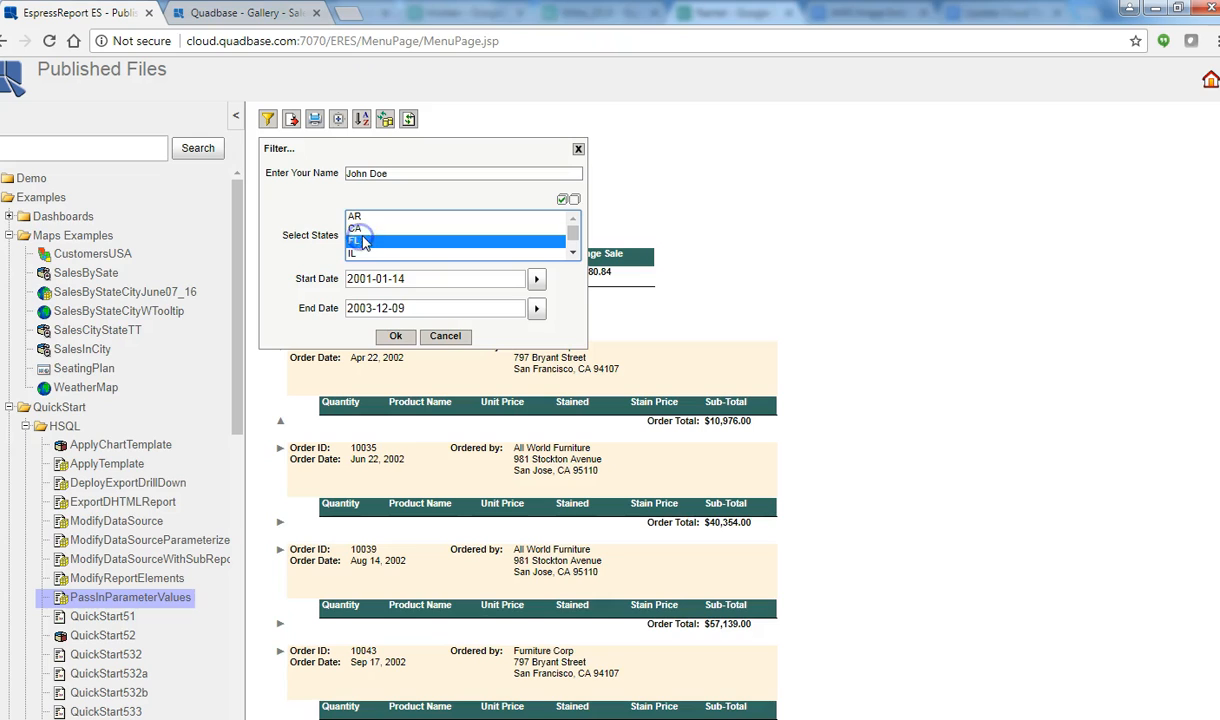
pyautogui.click(536, 315)
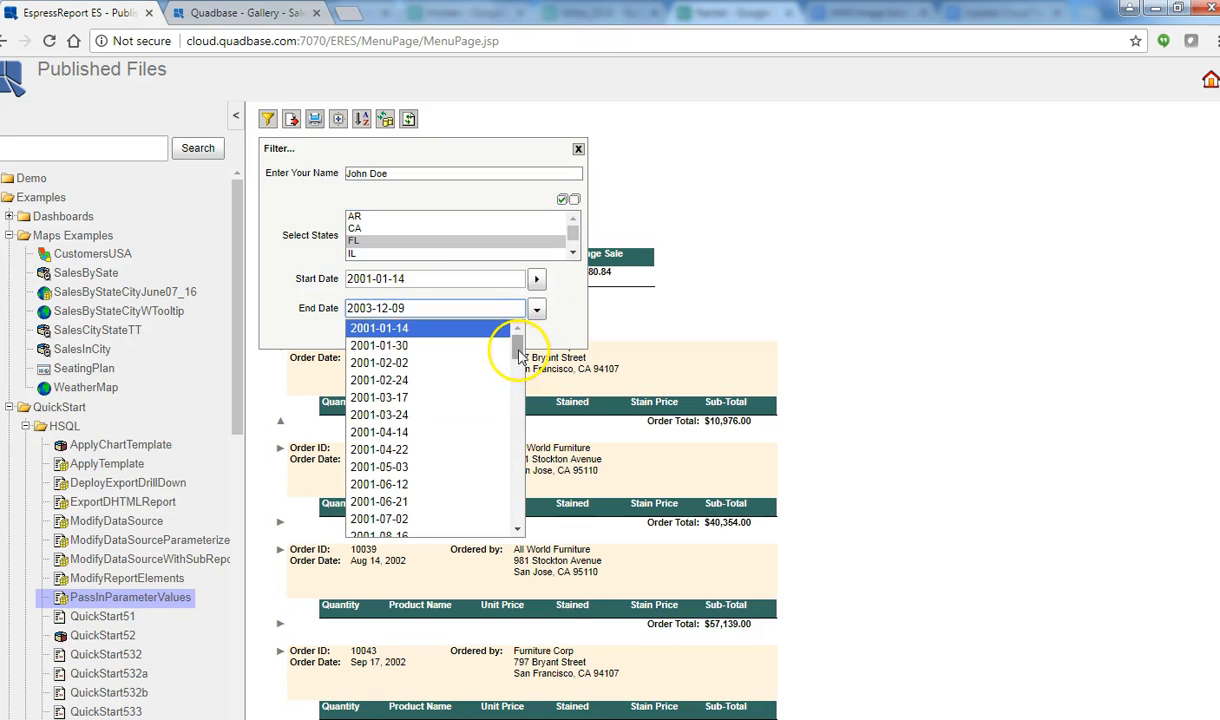
pyautogui.scroll(-3, 524, 430)
pyautogui.scroll(-5, 524, 430)
pyautogui.click(430, 528)
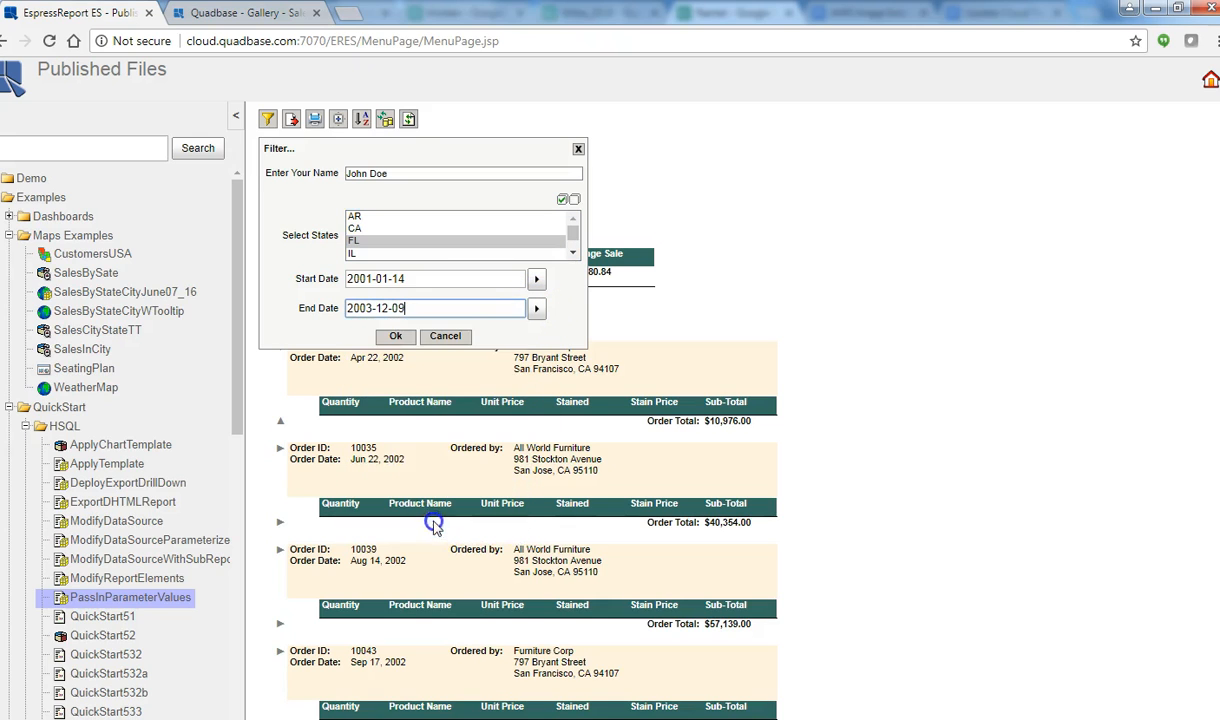
pyautogui.click(390, 337)
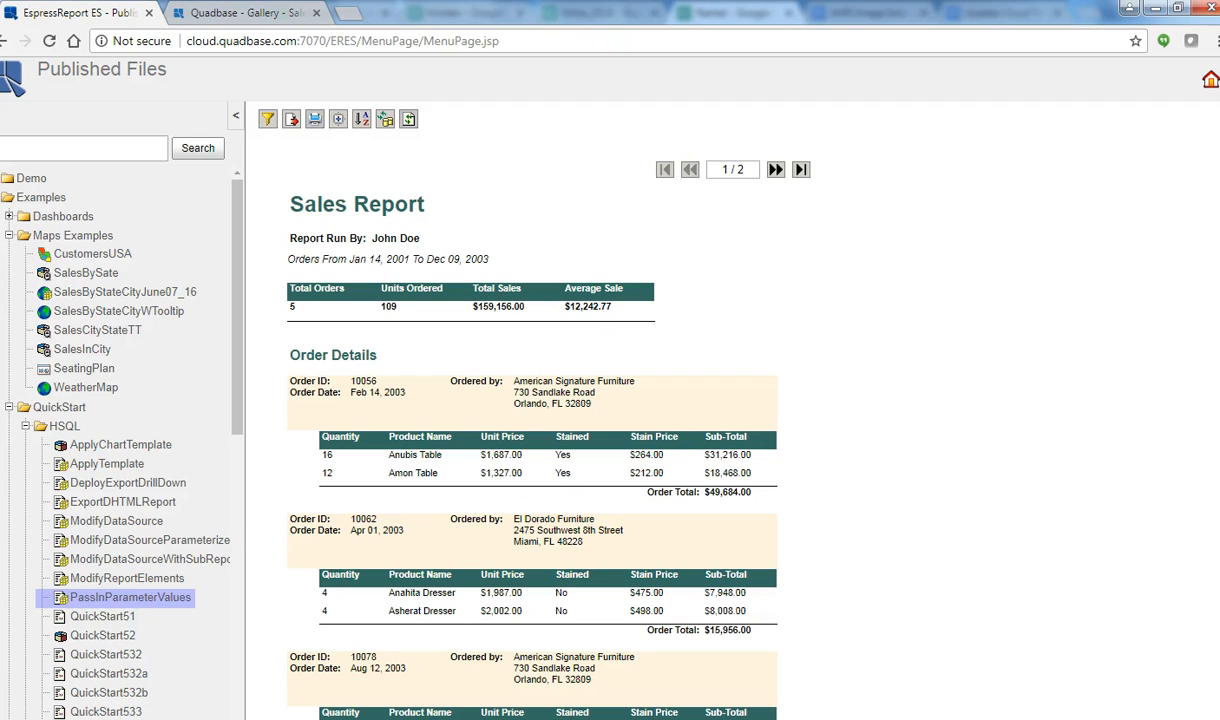
# Step: Open ApplyTemplate and DeployExportDrillDown, drill into February and American Signature Furniture and back, then ExportDHTMLReport and ModifyDataSource
pyautogui.click(110, 465)
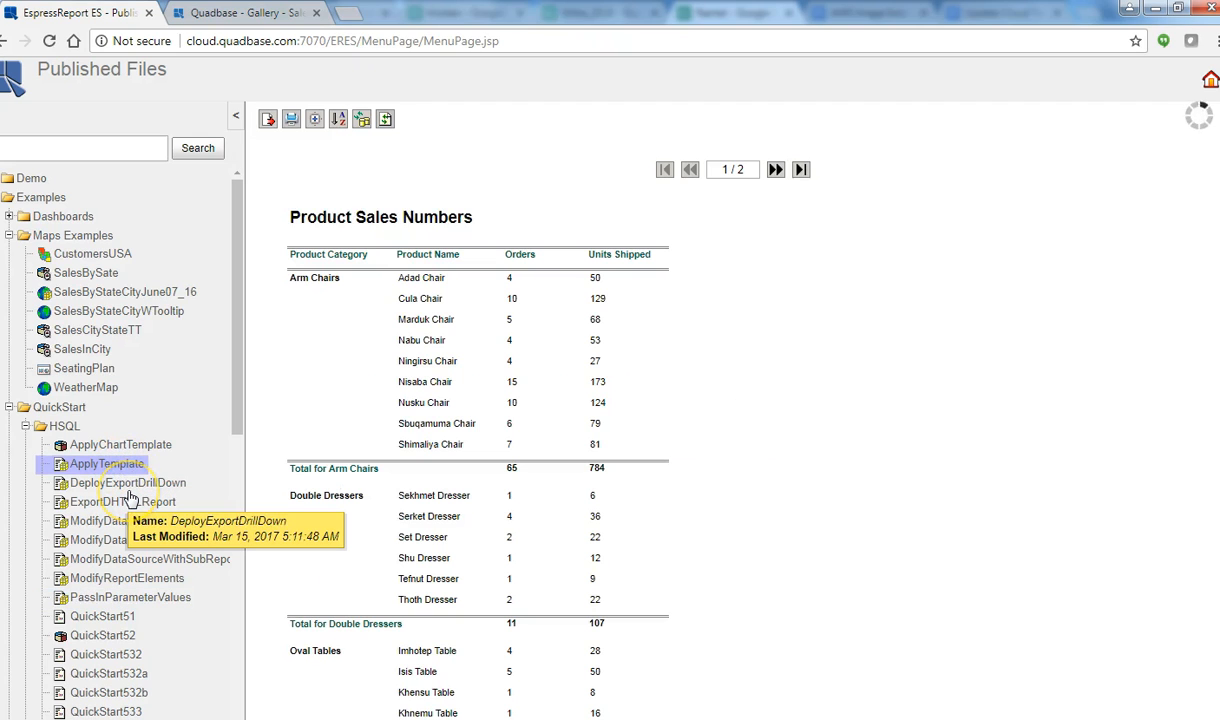
pyautogui.click(128, 484)
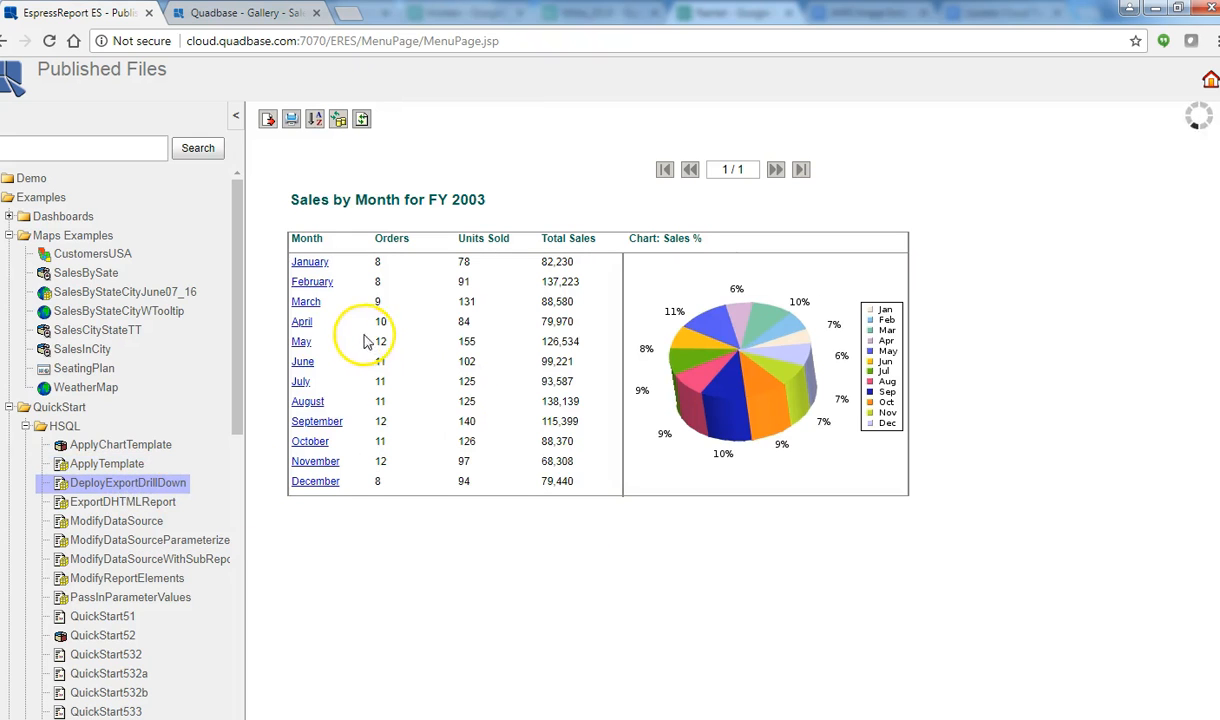
pyautogui.click(310, 283)
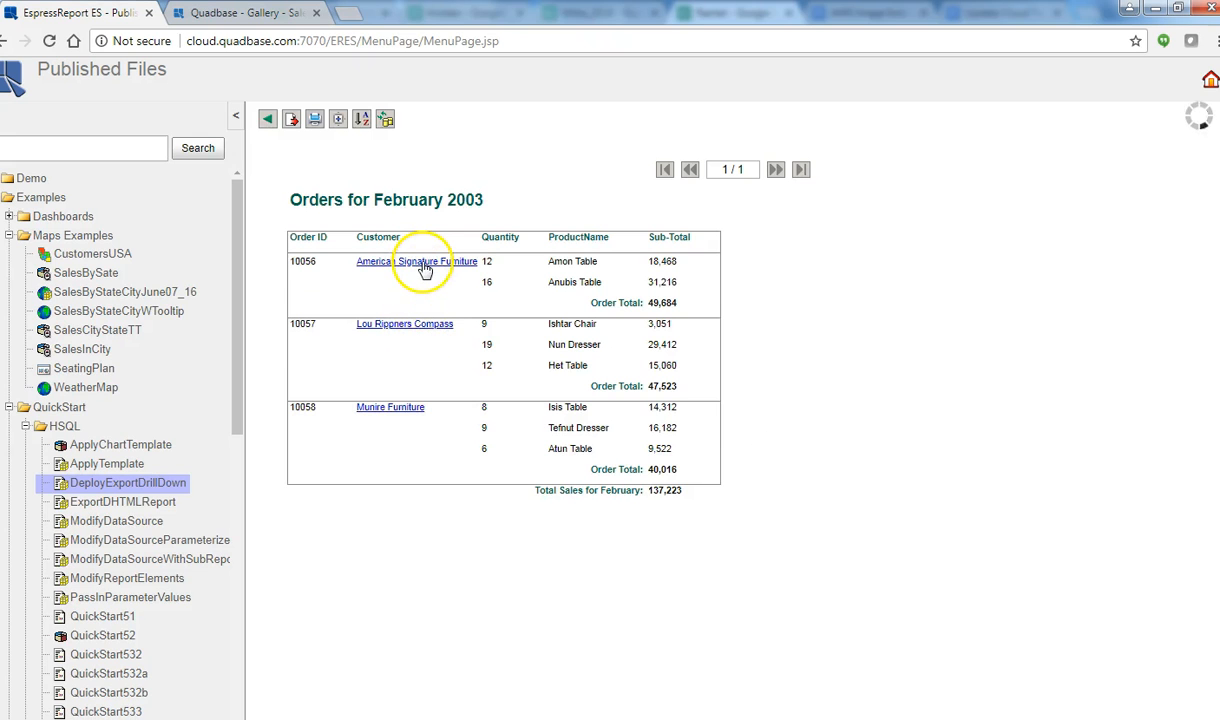
pyautogui.click(425, 264)
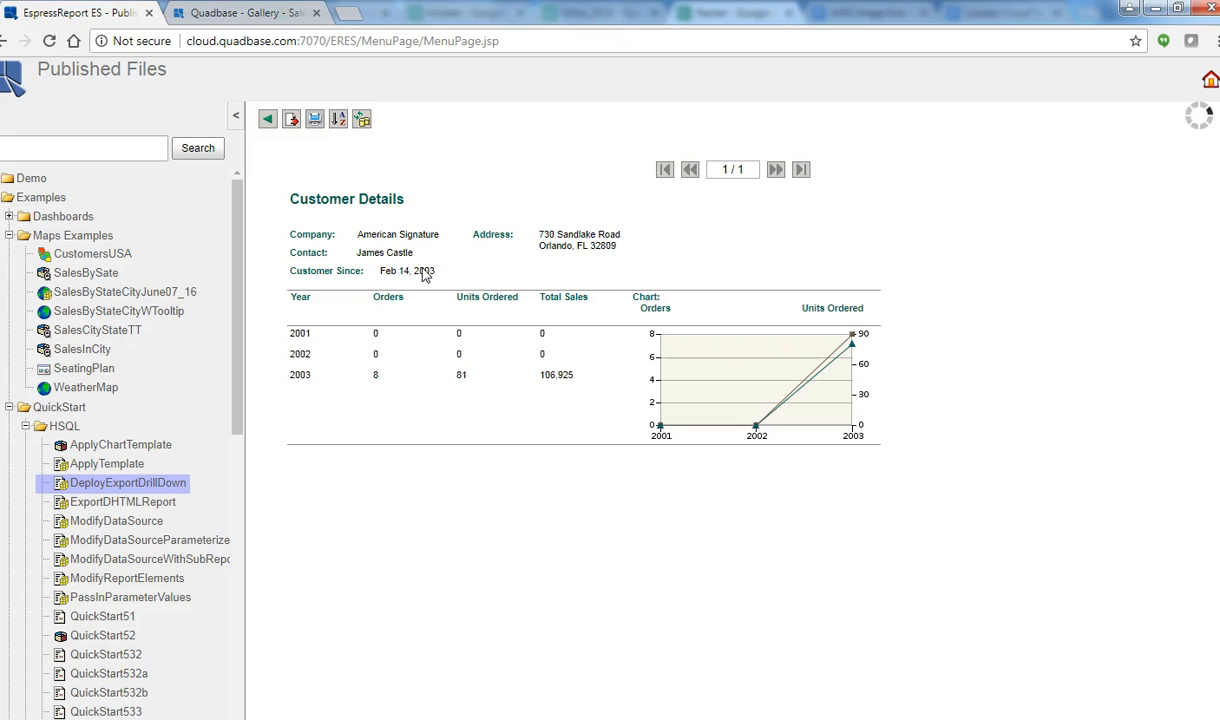
pyautogui.click(267, 120)
pyautogui.click(266, 120)
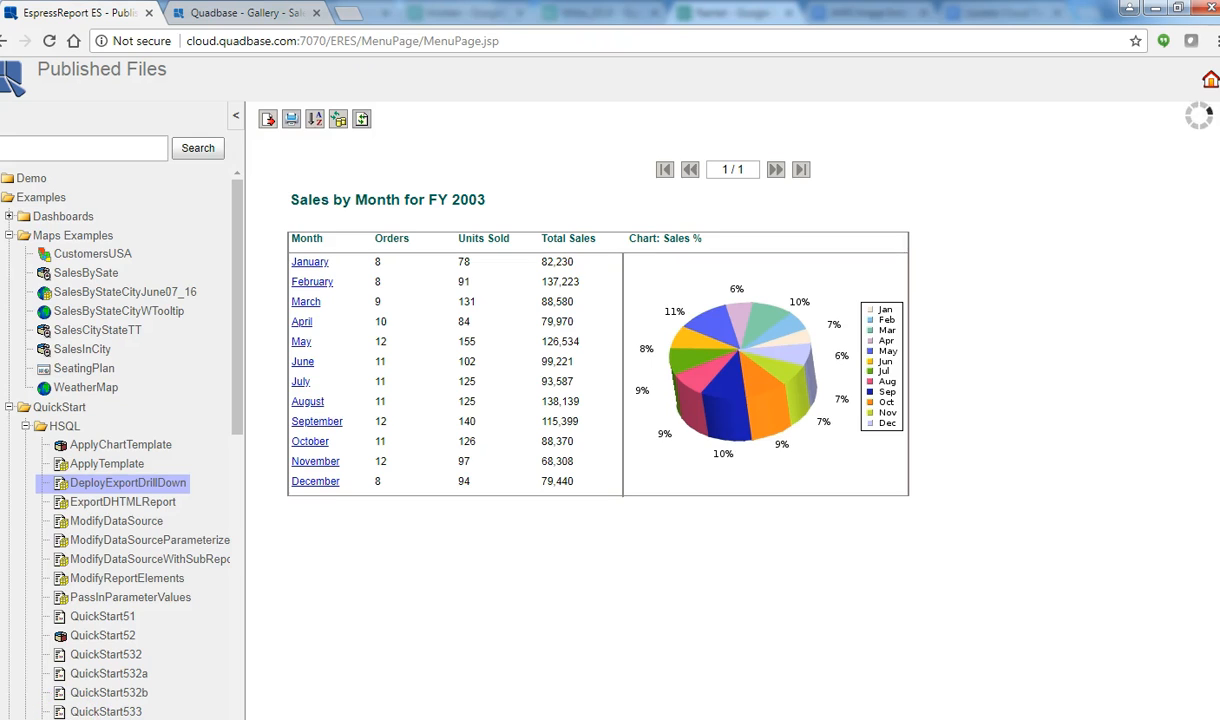
pyautogui.click(150, 505)
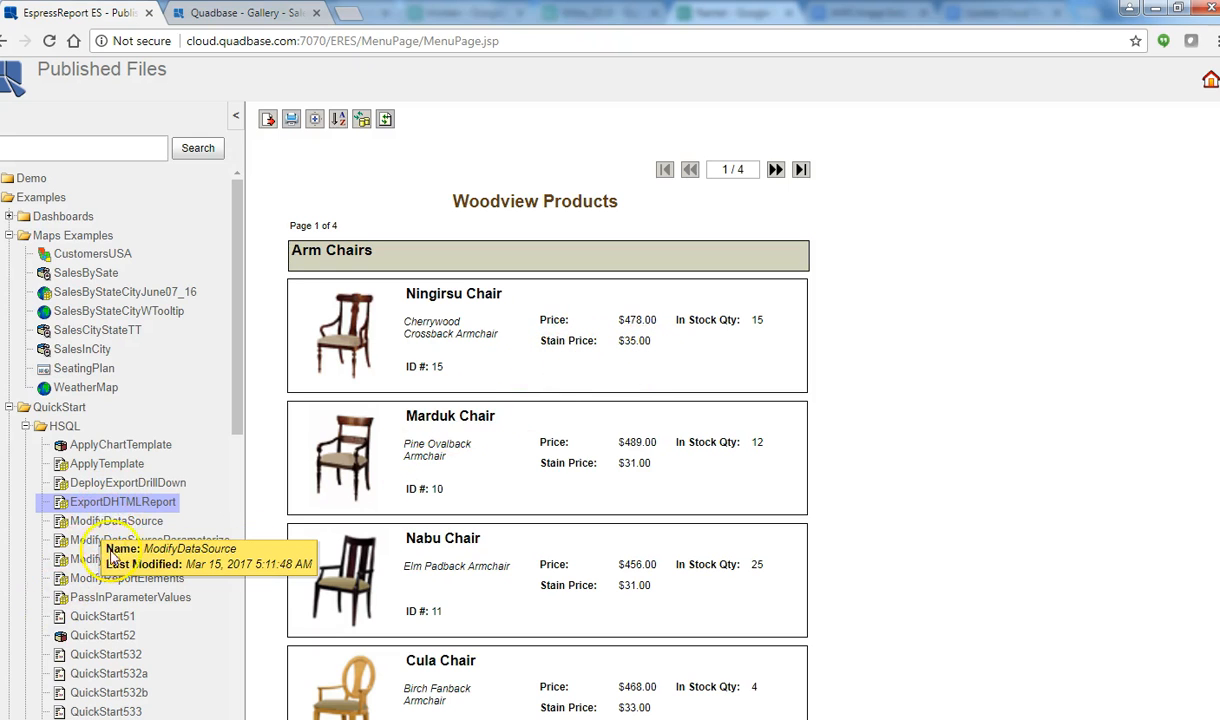
pyautogui.click(112, 524)
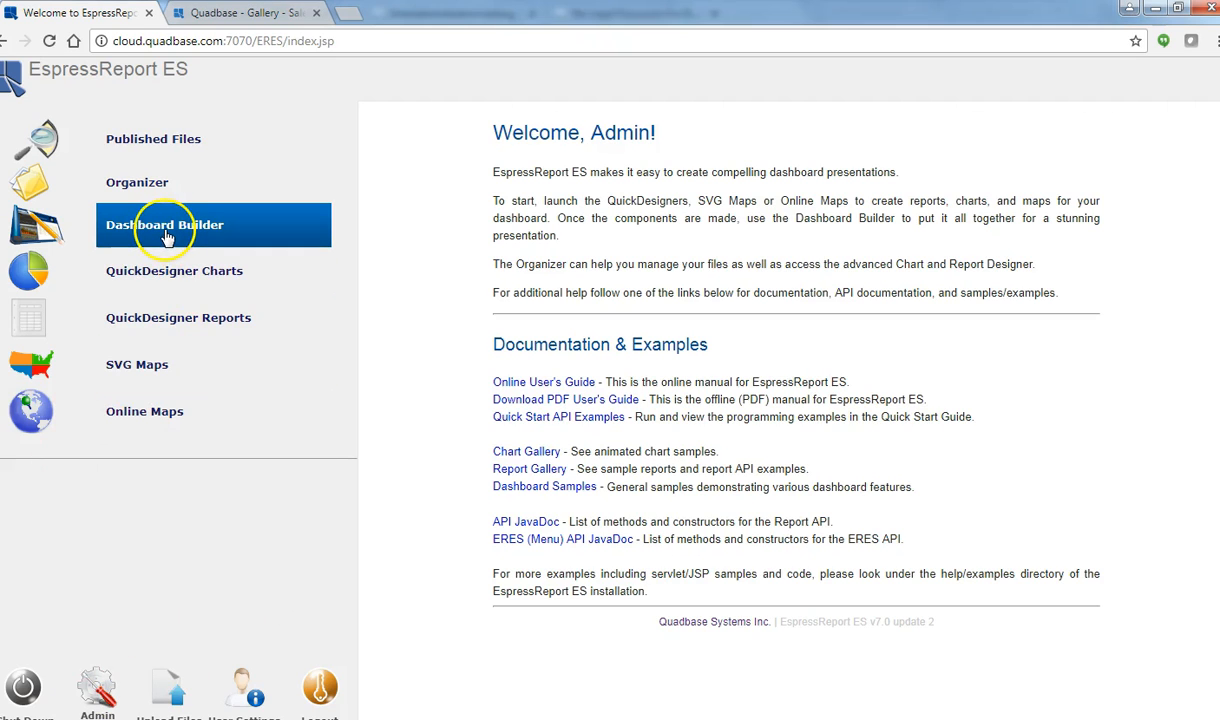
pyautogui.click(166, 232)
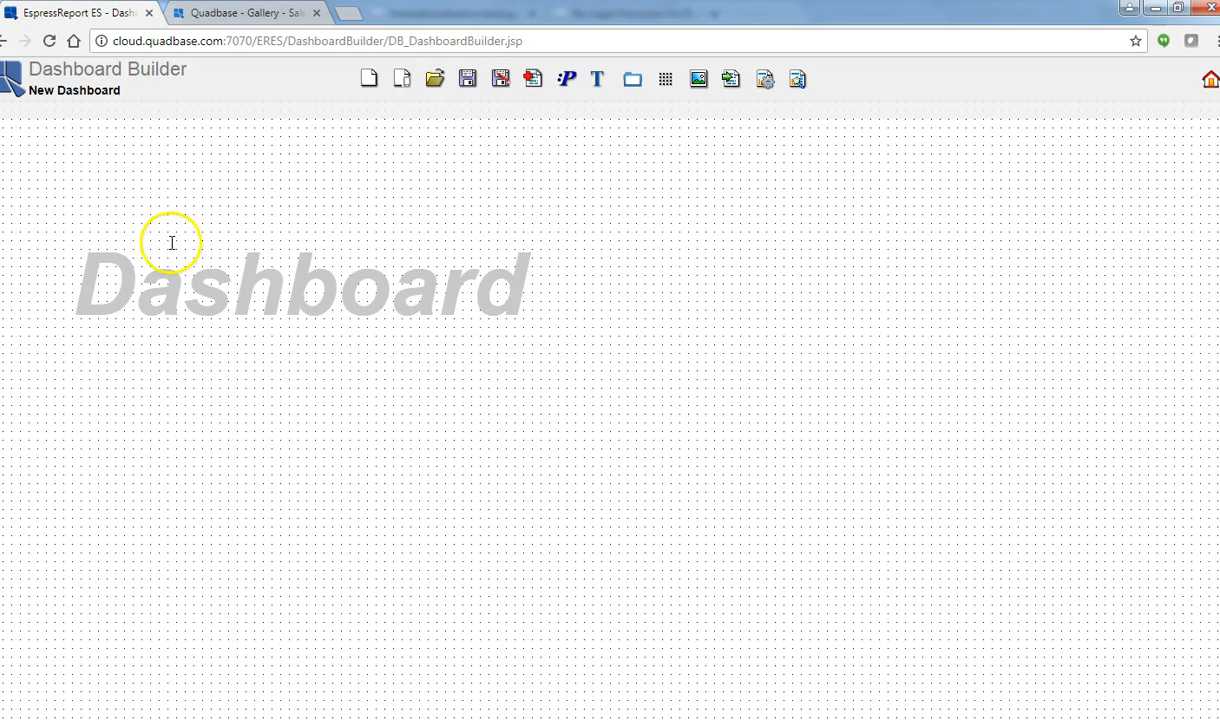
pyautogui.click(432, 88)
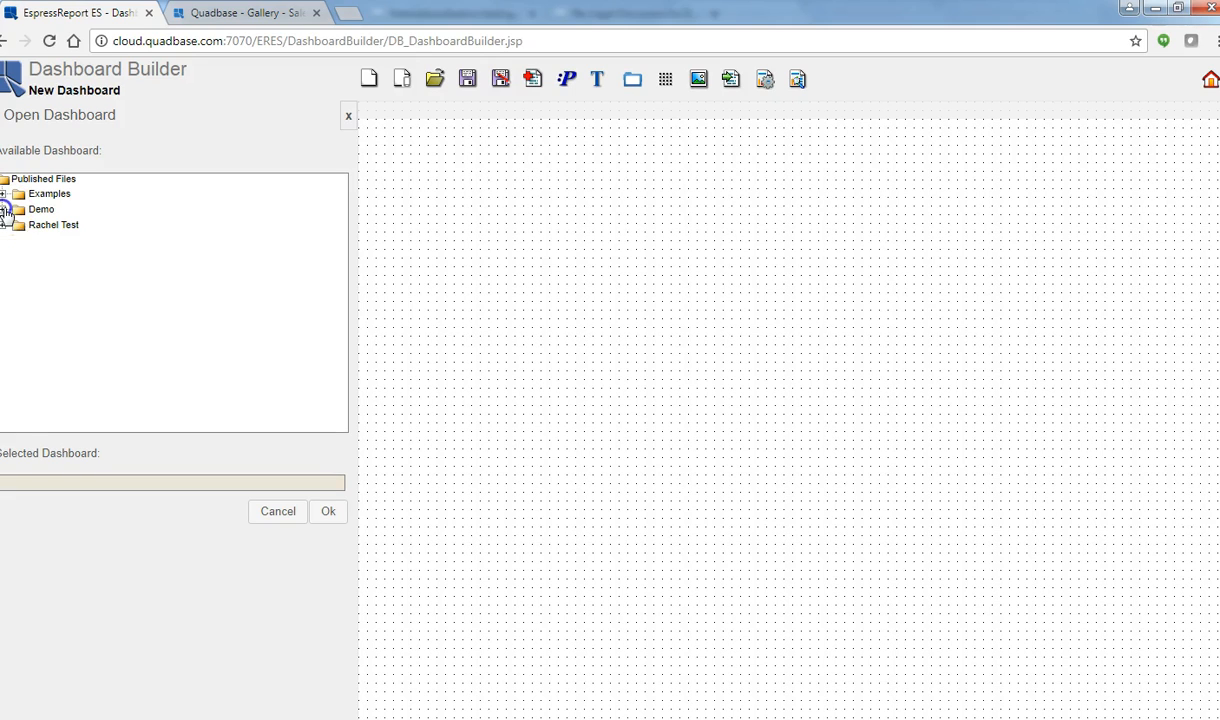
pyautogui.click(4, 211)
pyautogui.click(61, 228)
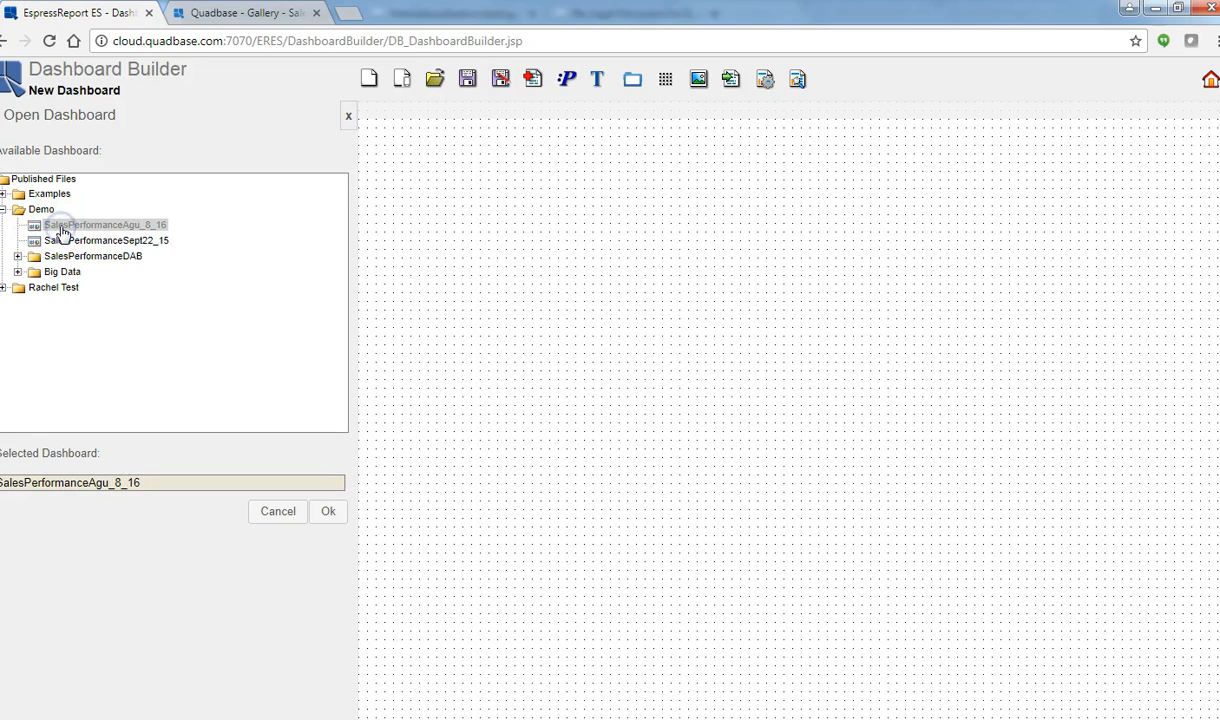
pyautogui.click(328, 511)
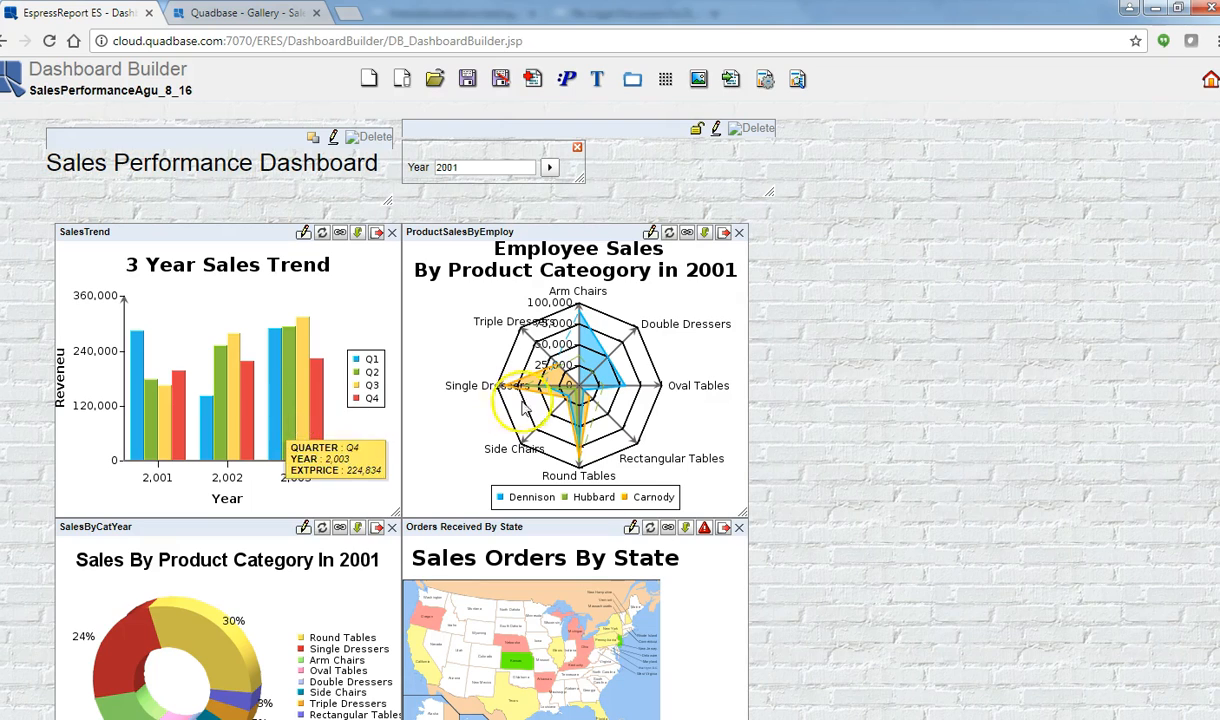
pyautogui.click(522, 366)
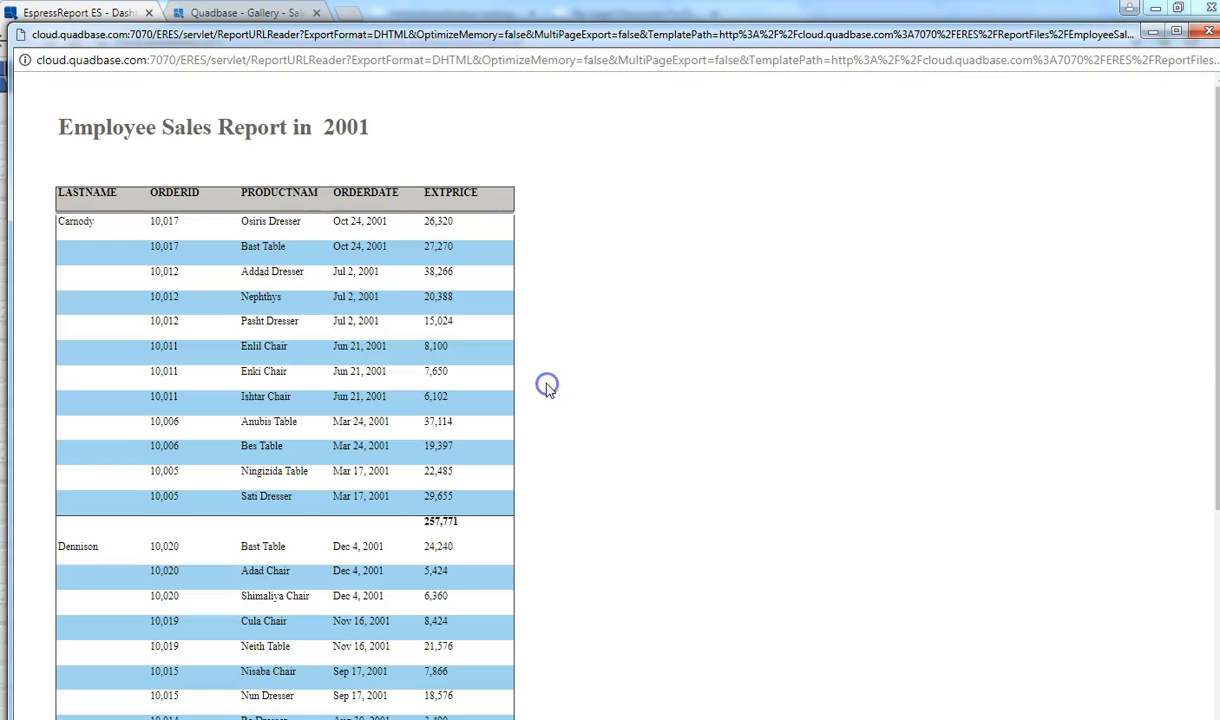
pyautogui.click(1209, 35)
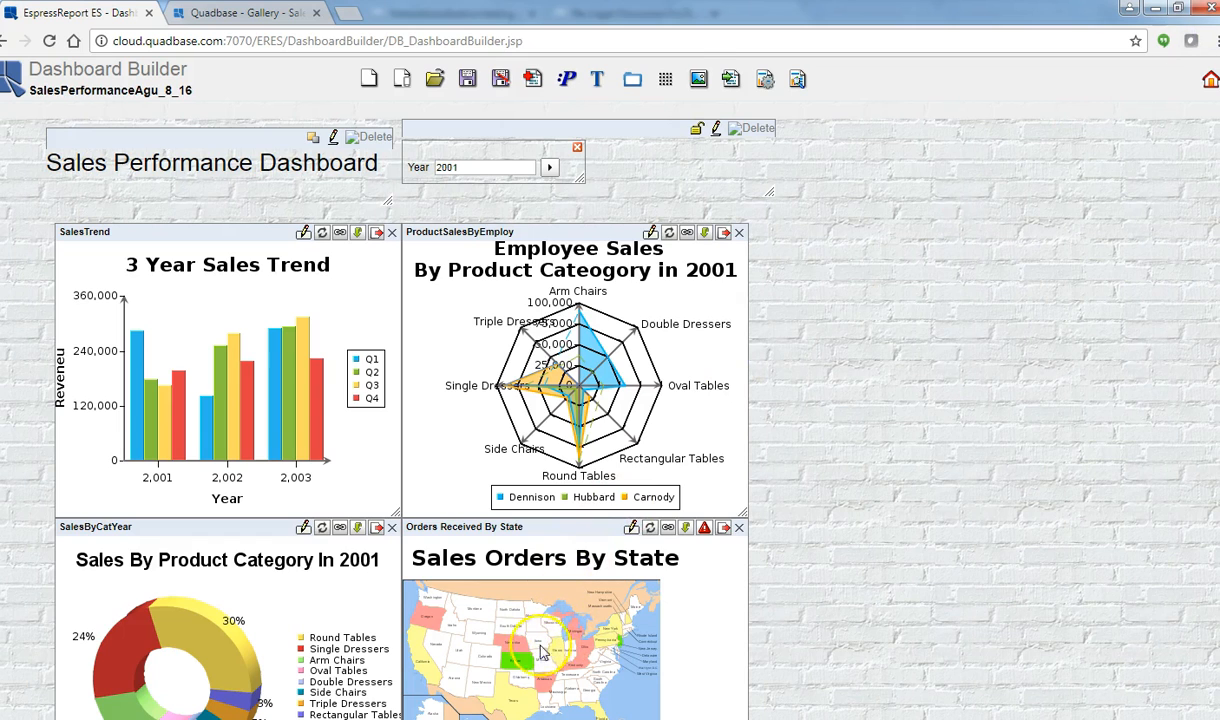
pyautogui.click(520, 660)
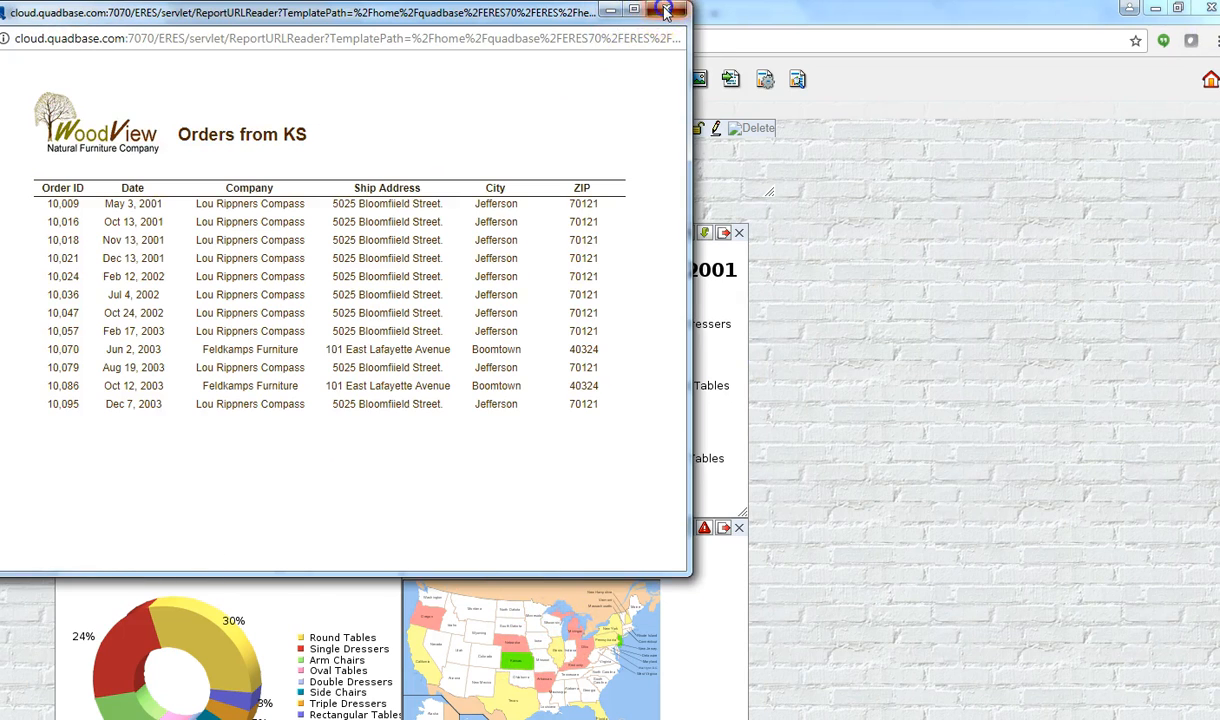
pyautogui.click(648, 8)
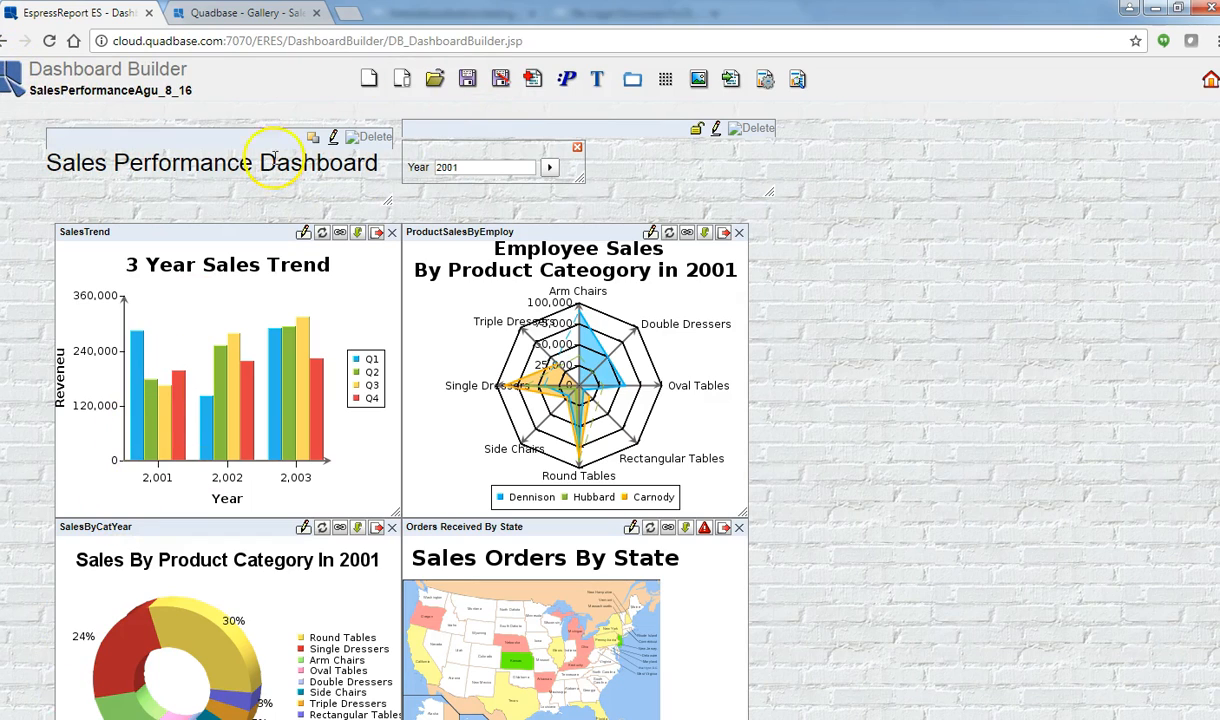
pyautogui.click(369, 78)
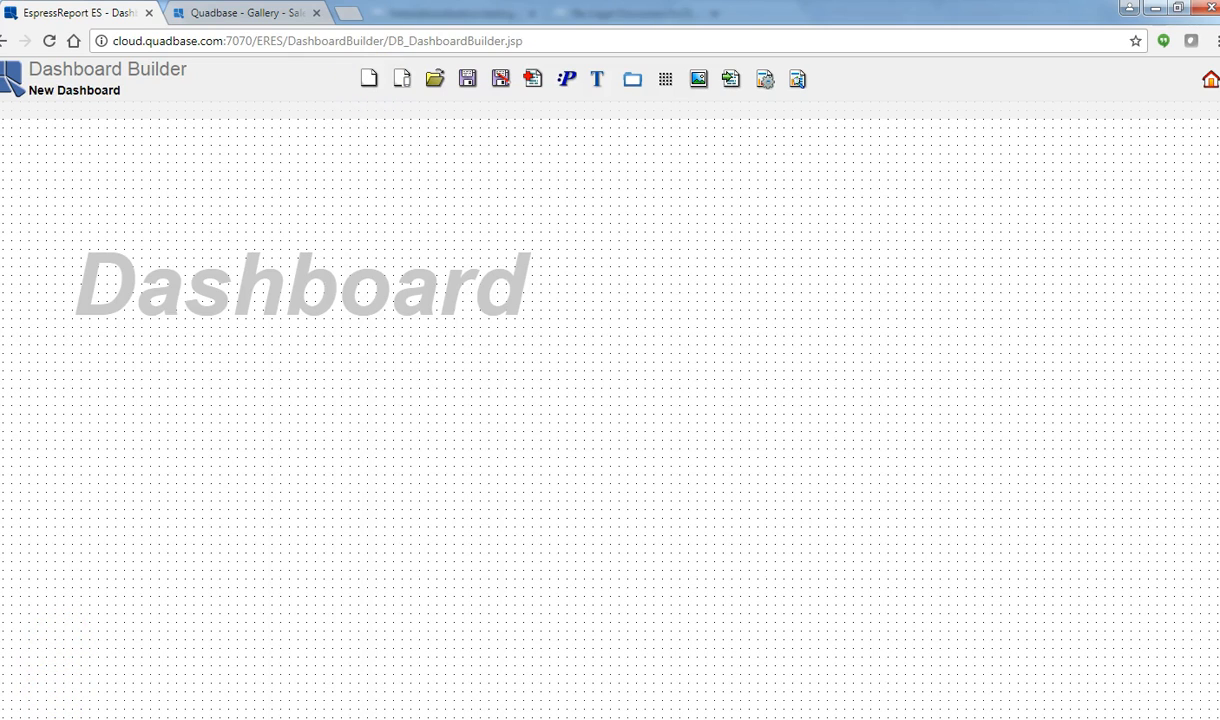
pyautogui.click(1210, 82)
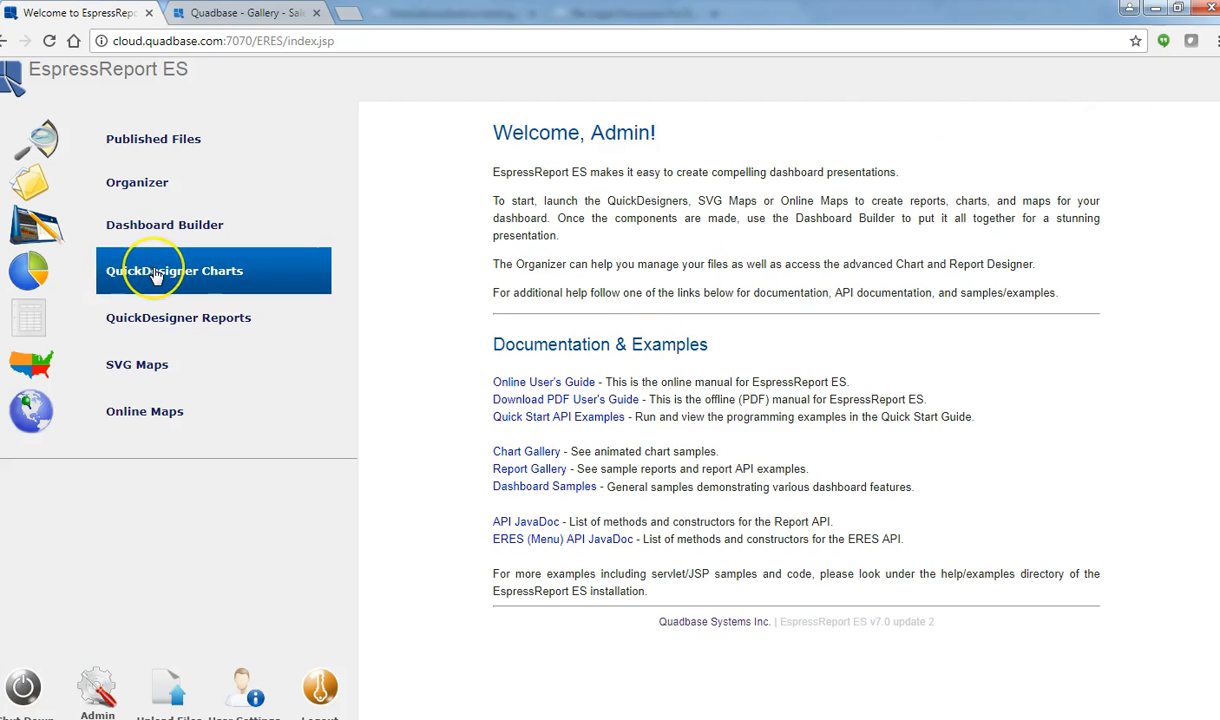
pyautogui.click(183, 320)
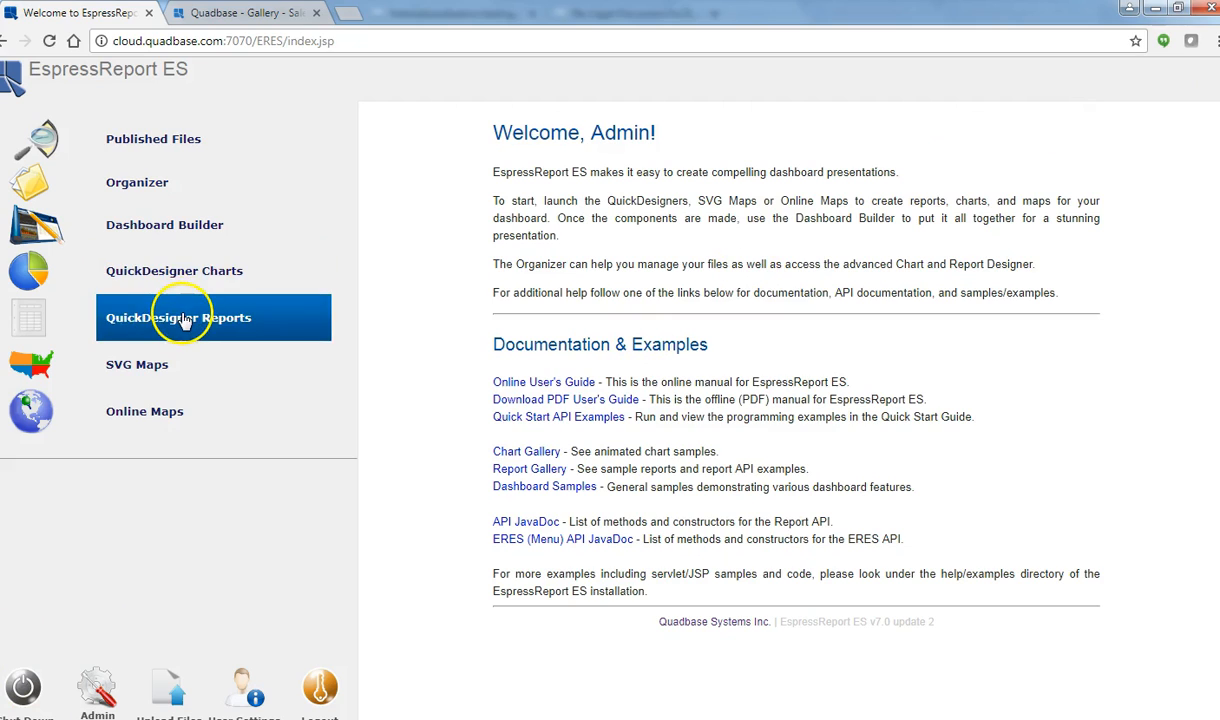
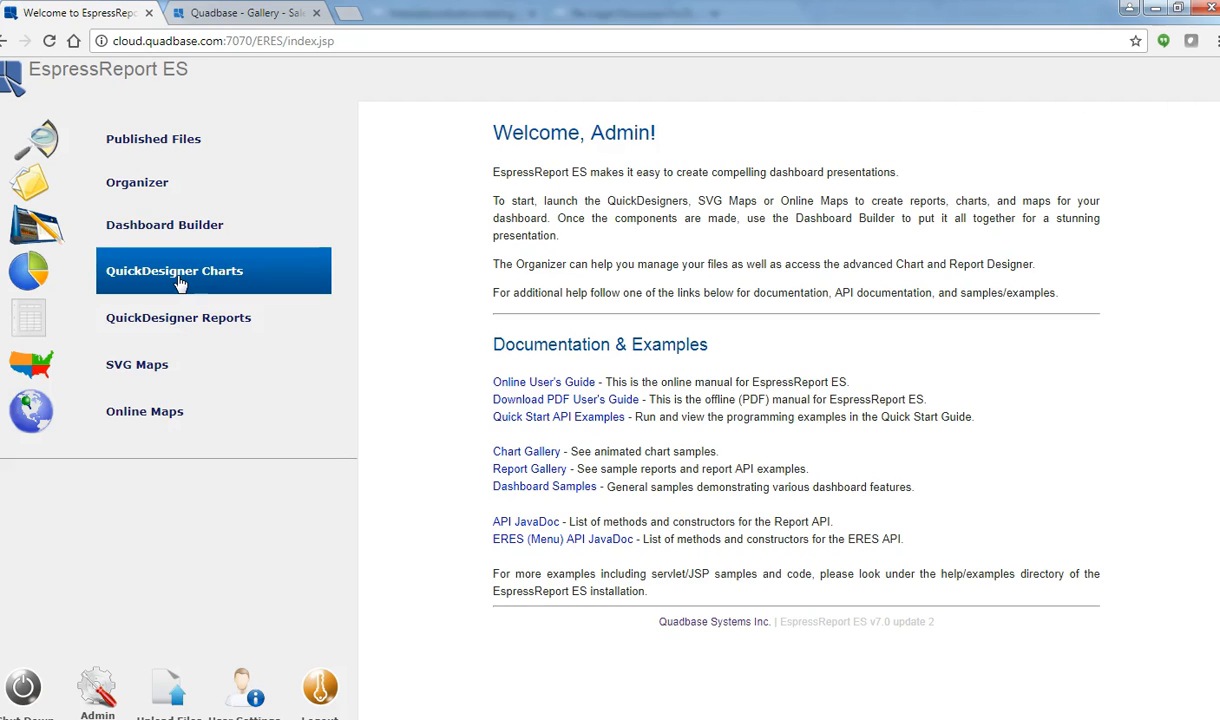
# Step: Open QuickDesigner Reports and start a new report from the Invoicing data
pyautogui.click(180, 284)
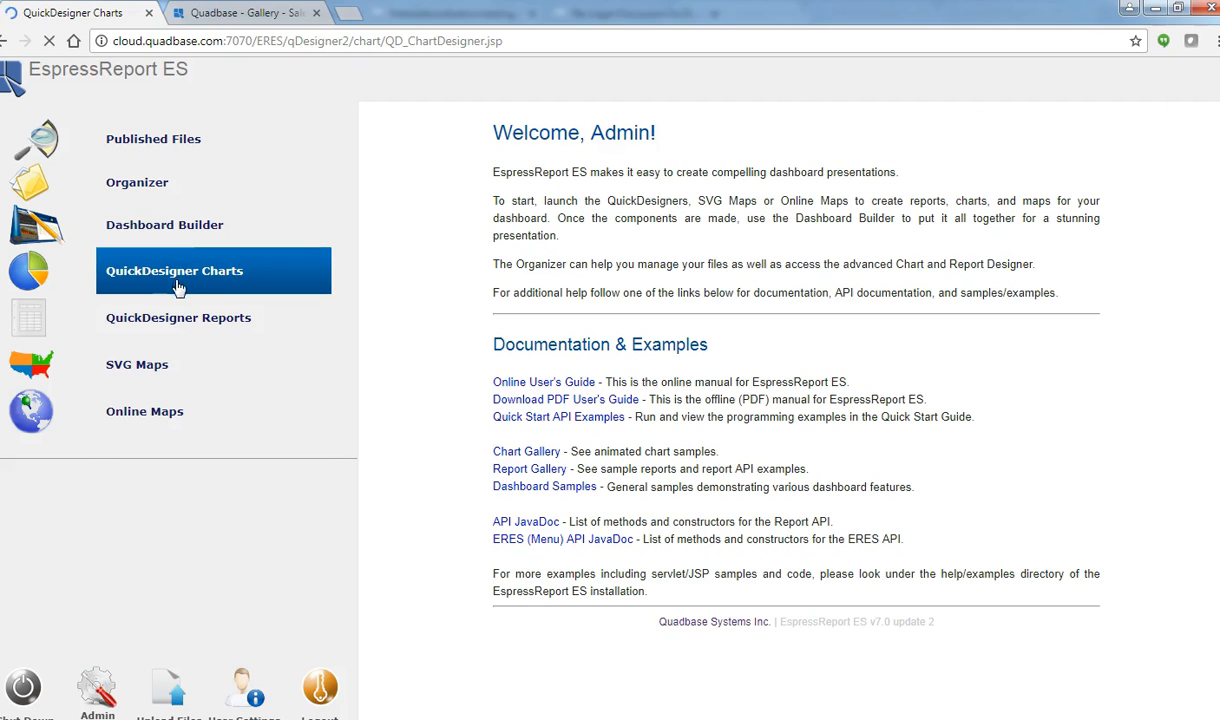
pyautogui.click(148, 320)
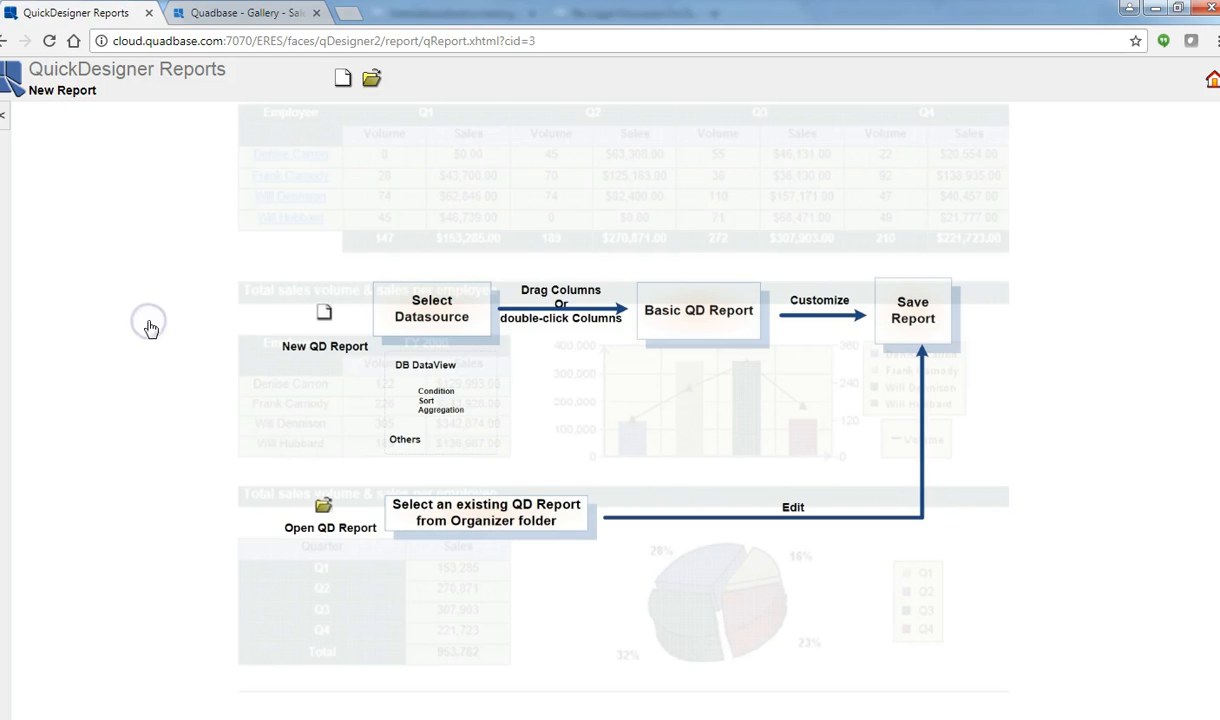
pyautogui.click(342, 78)
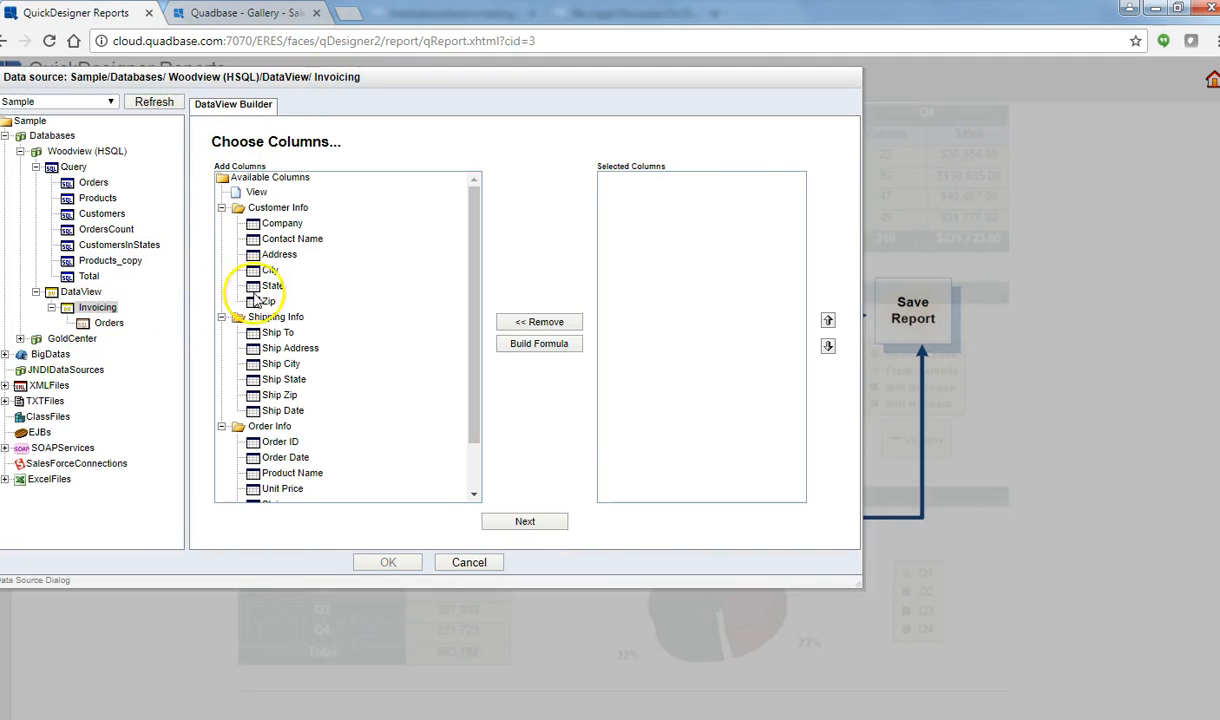
# Step: Add Order ID, Order Date, Product Name, Ship State, Unit Price and Quantity as columns
pyautogui.doubleClick(288, 444)
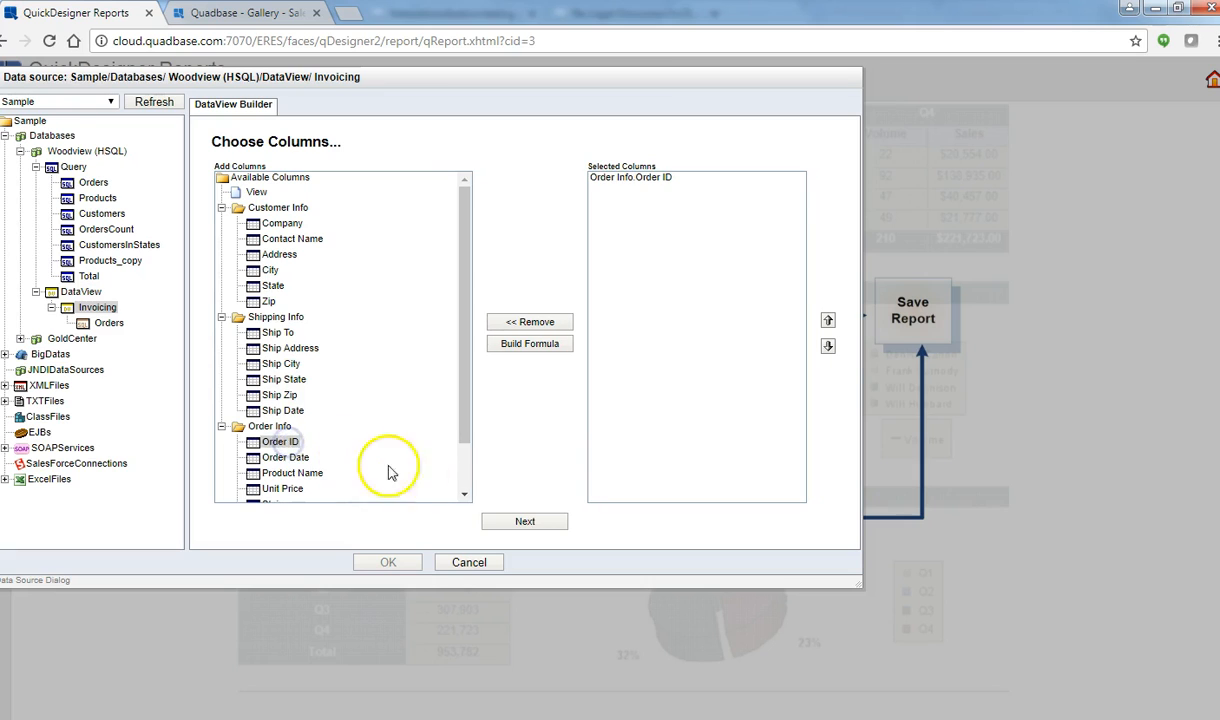
pyautogui.click(465, 495)
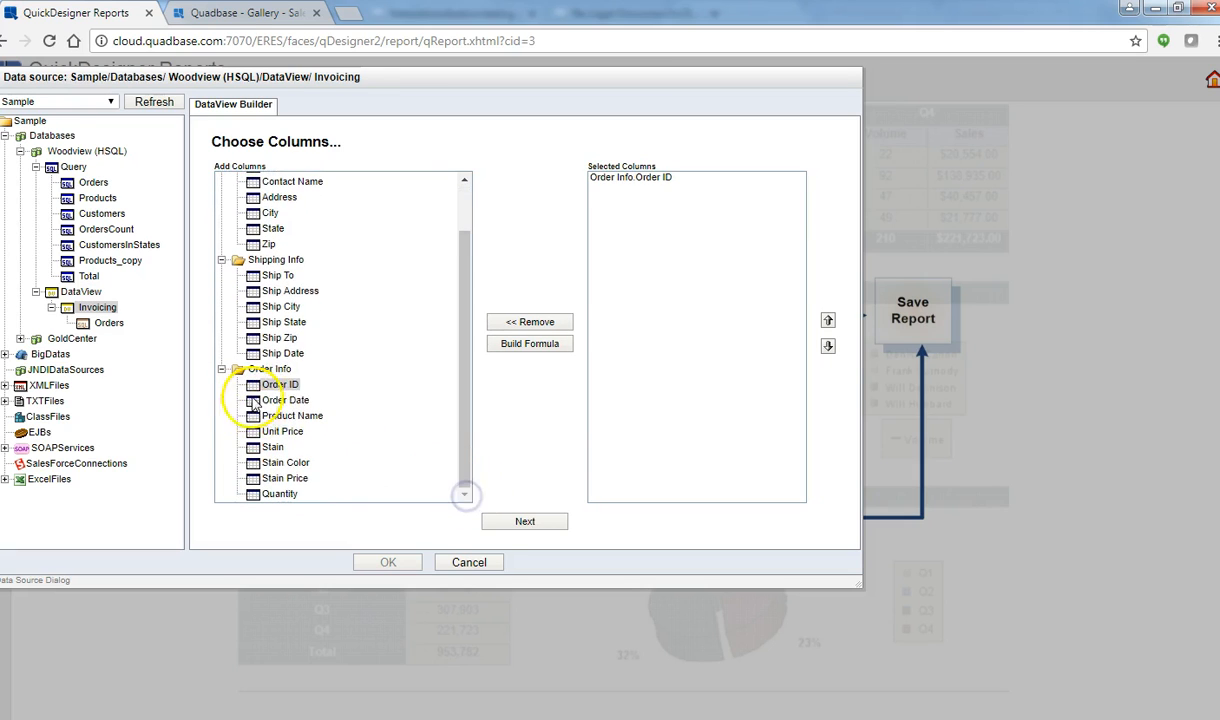
pyautogui.doubleClick(285, 400)
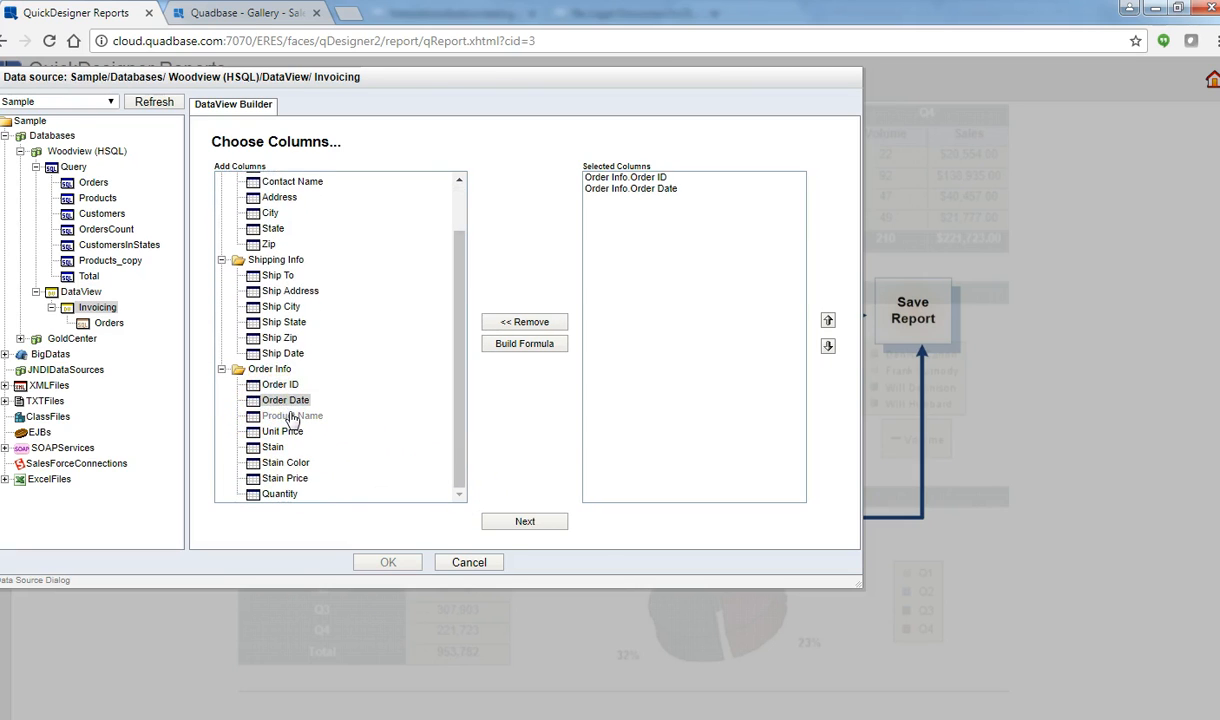
pyautogui.doubleClick(290, 415)
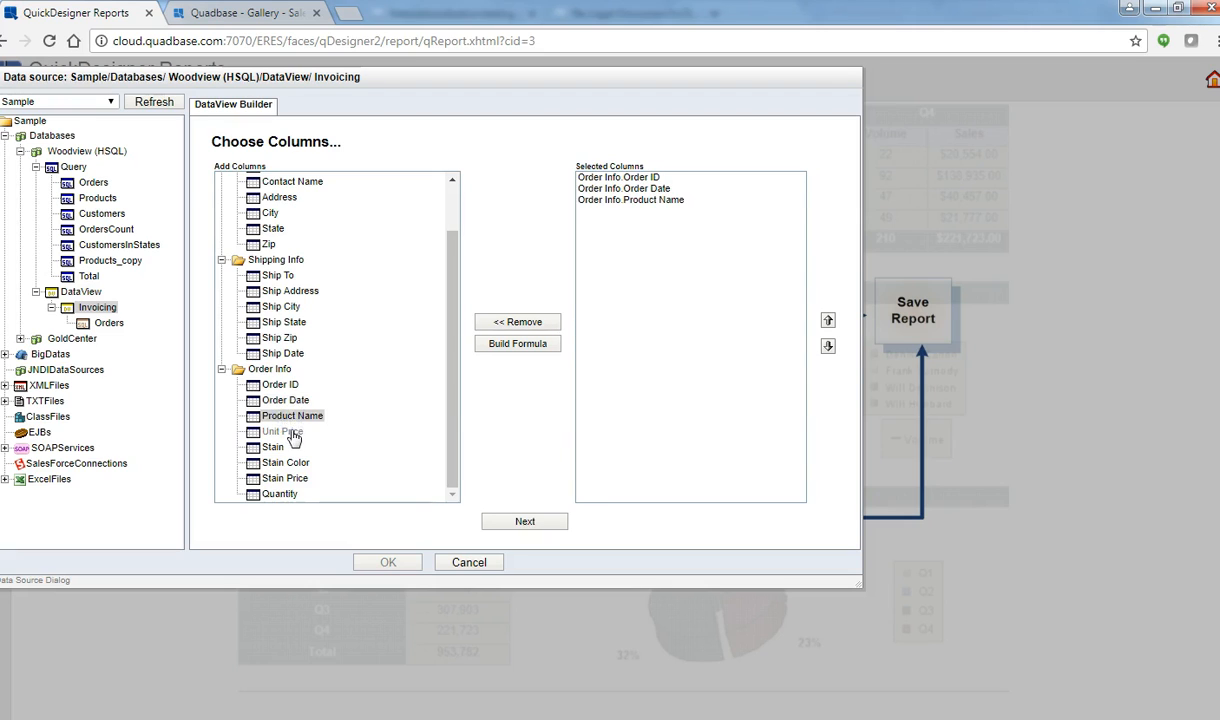
pyautogui.doubleClick(295, 323)
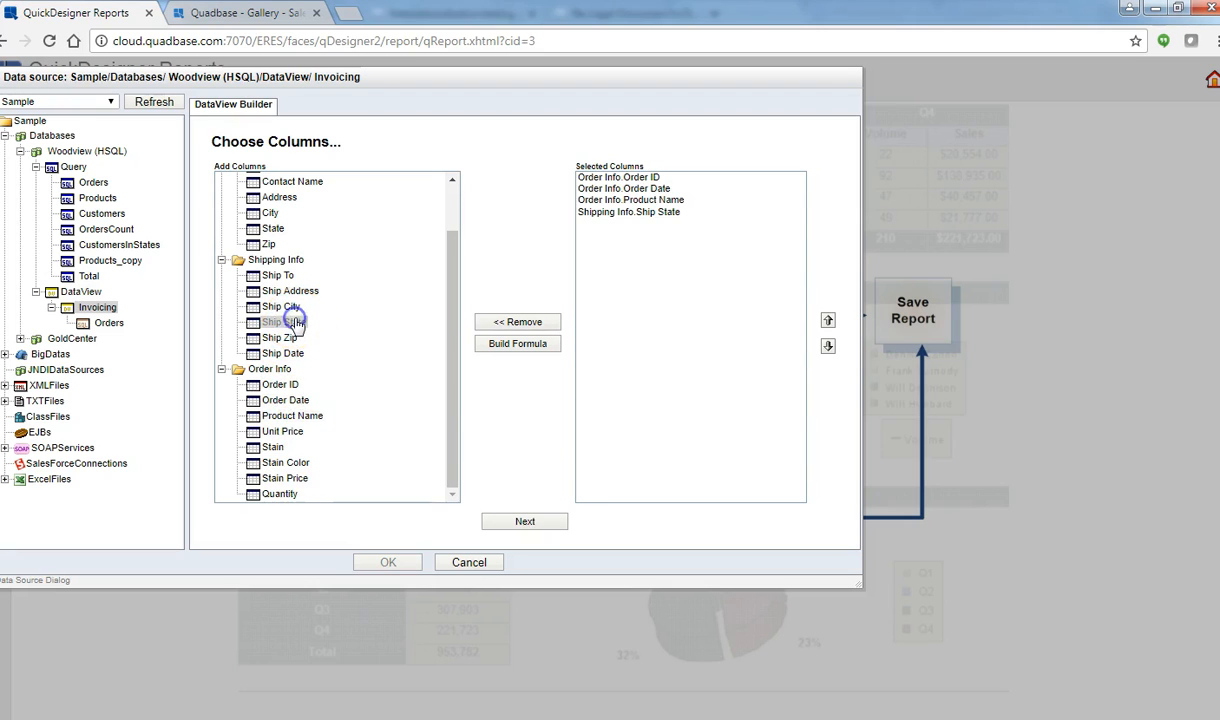
pyautogui.doubleClick(284, 432)
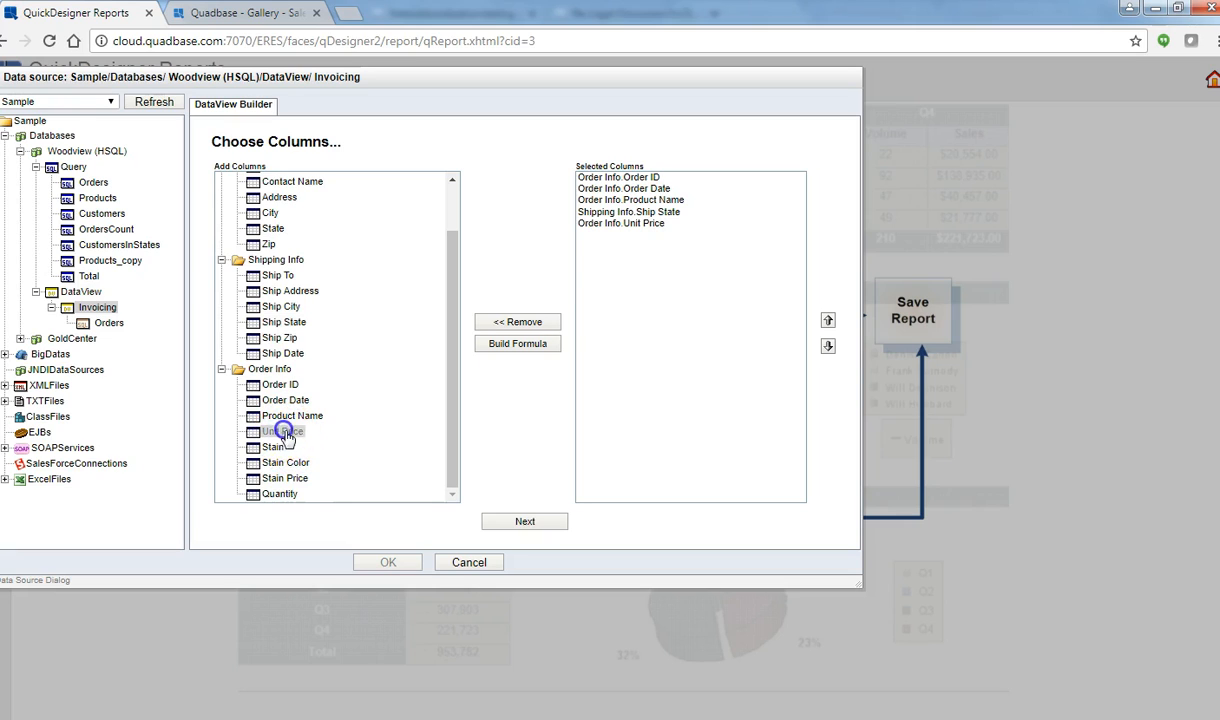
pyautogui.doubleClick(280, 494)
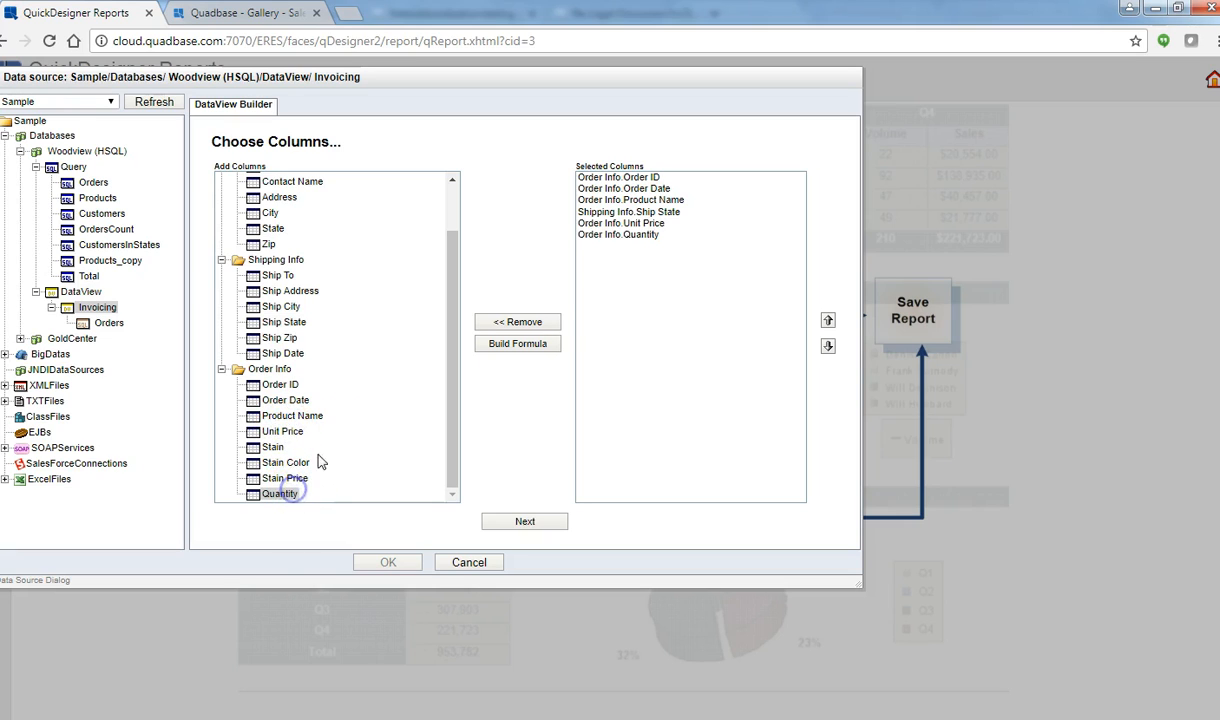
# Step: Build a calculated column with the formula {Unit Price} * {Quantity}
pyautogui.click(512, 345)
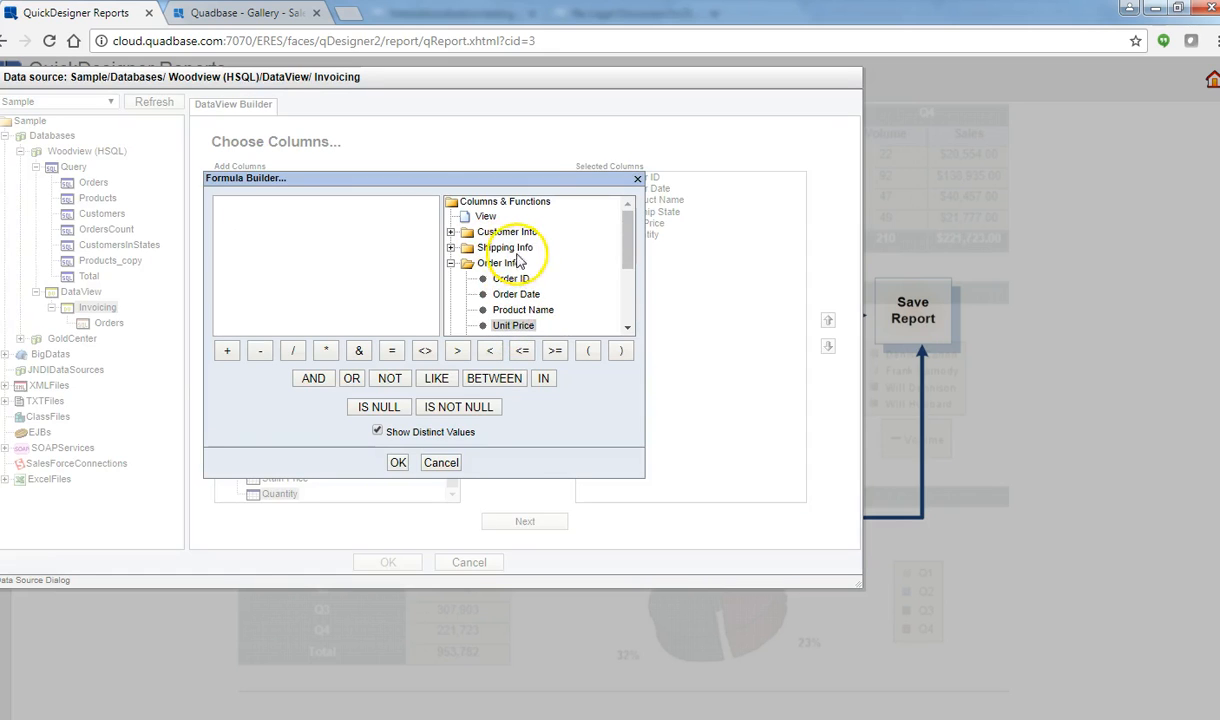
pyautogui.doubleClick(513, 325)
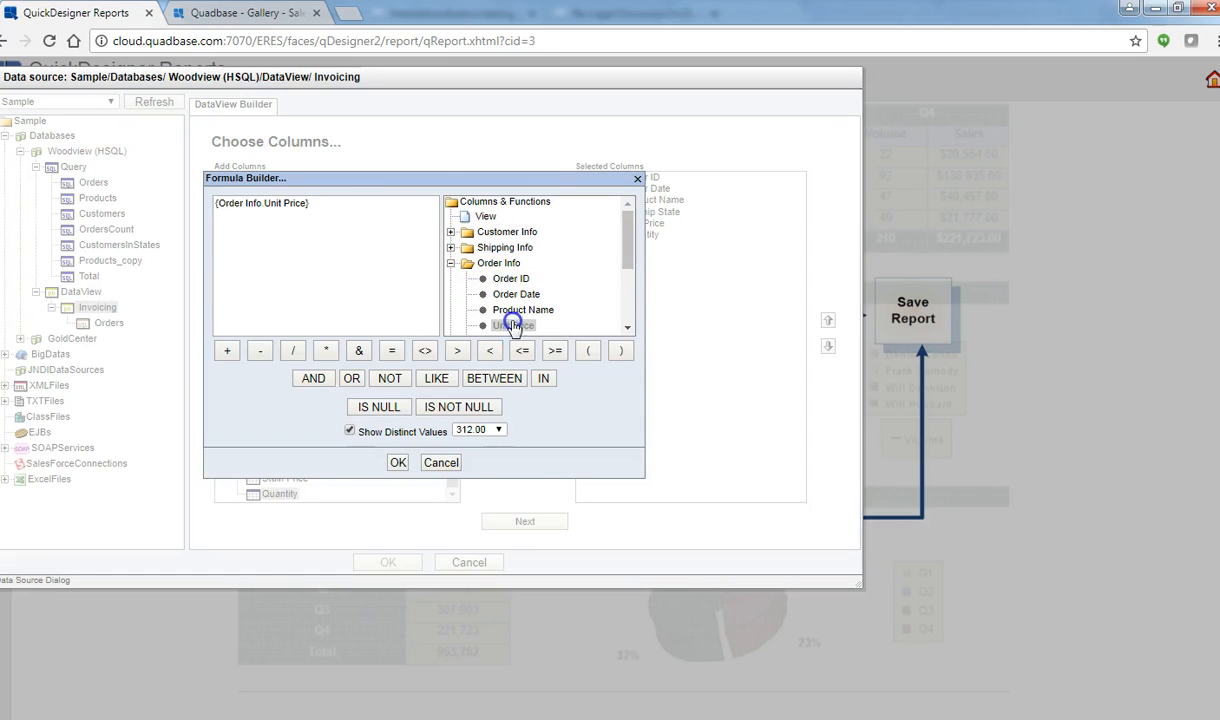
pyautogui.click(327, 352)
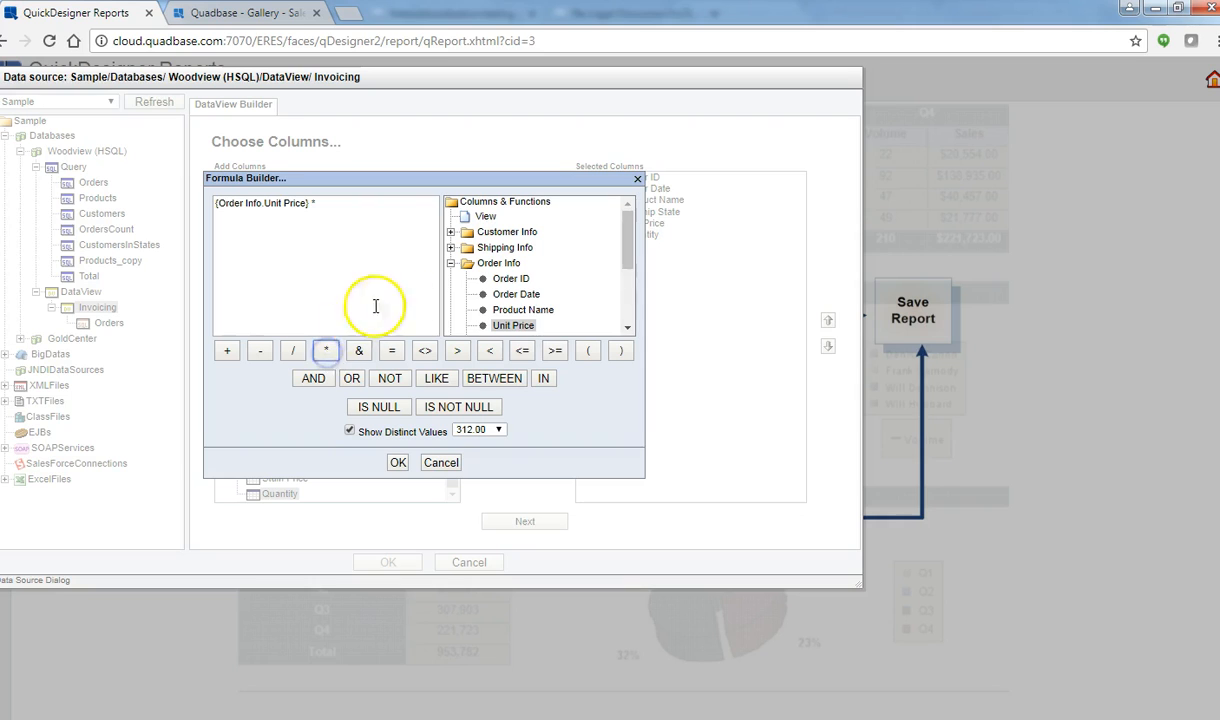
pyautogui.scroll(-3, 628, 318)
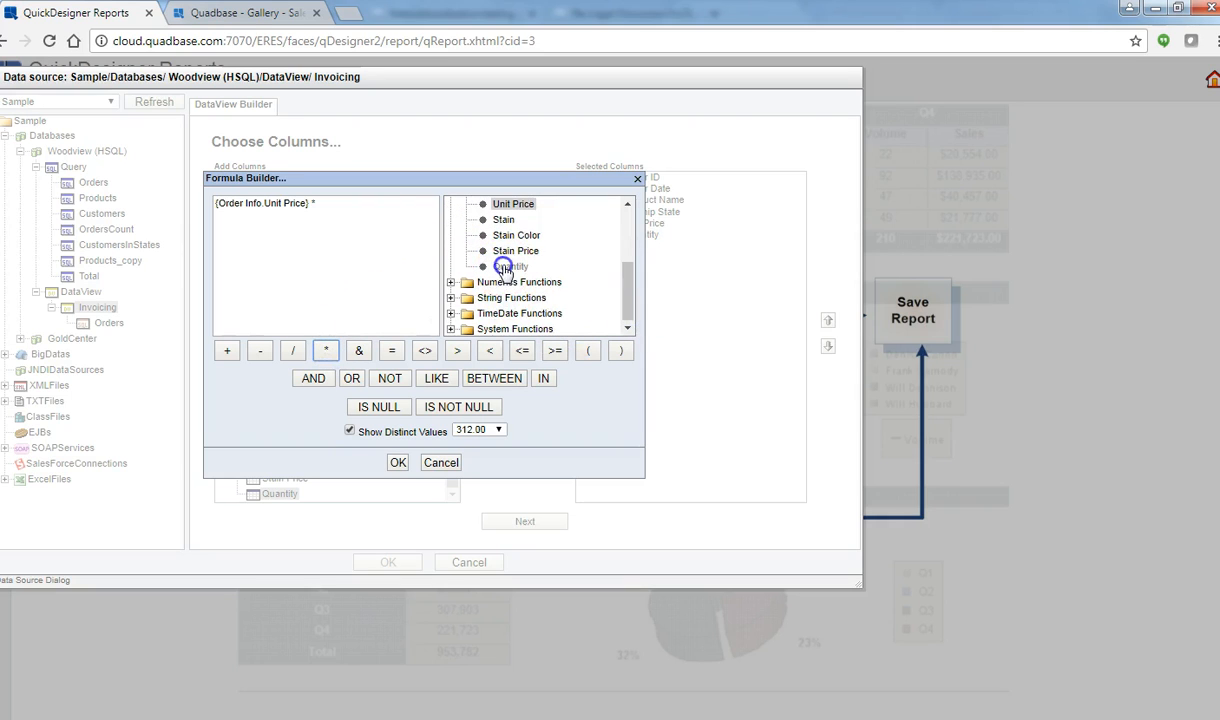
pyautogui.doubleClick(510, 266)
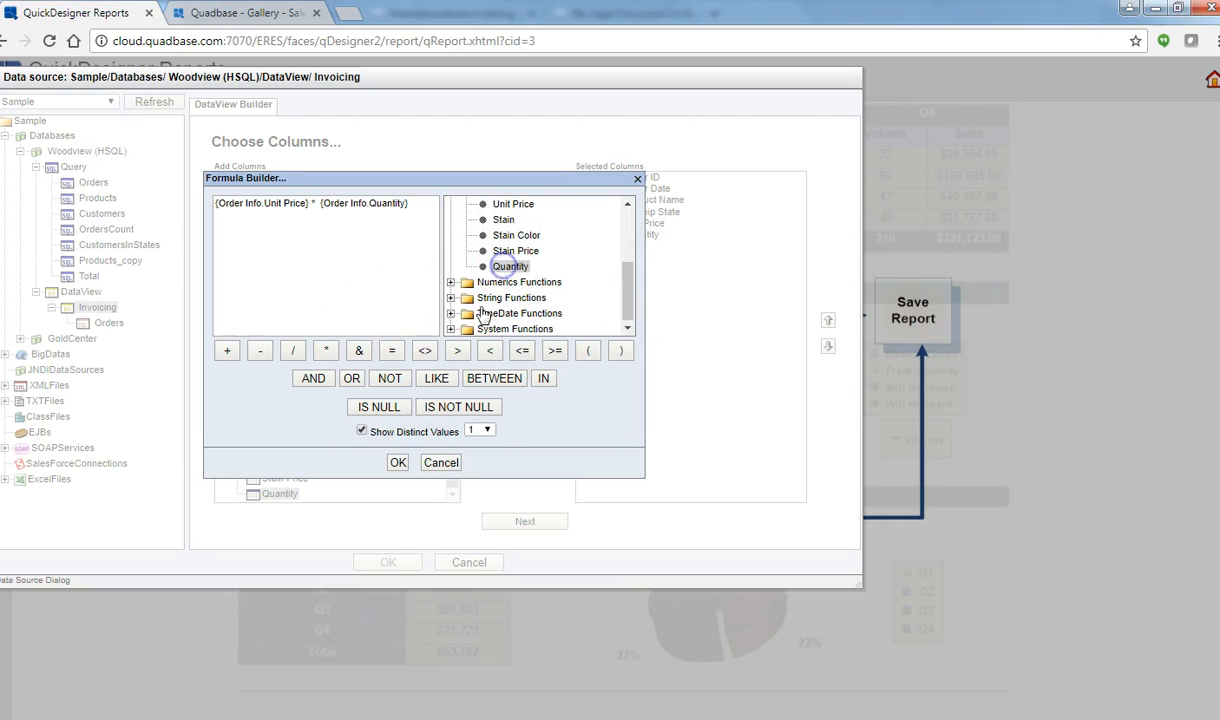
pyautogui.click(399, 463)
# Step: Rename the calculated column to Sales and load the data into the report
pyautogui.click(612, 245)
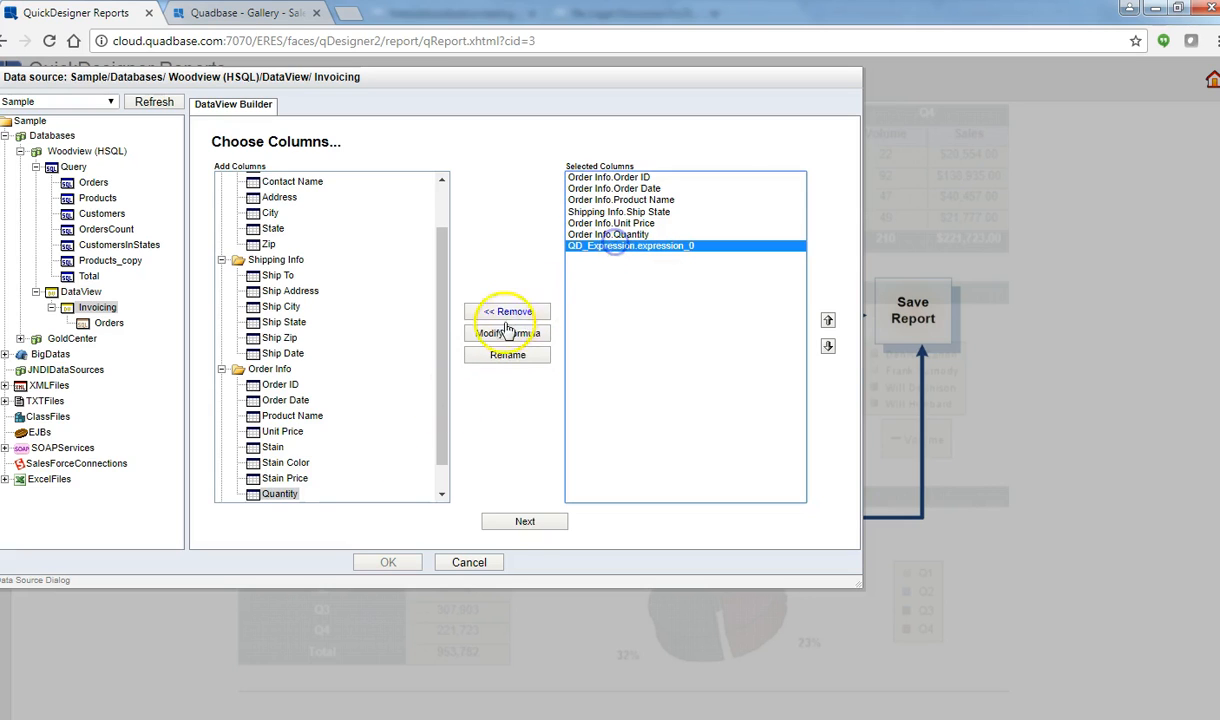
pyautogui.click(506, 353)
pyautogui.moveTo(465, 335); pyautogui.dragTo(315, 318)
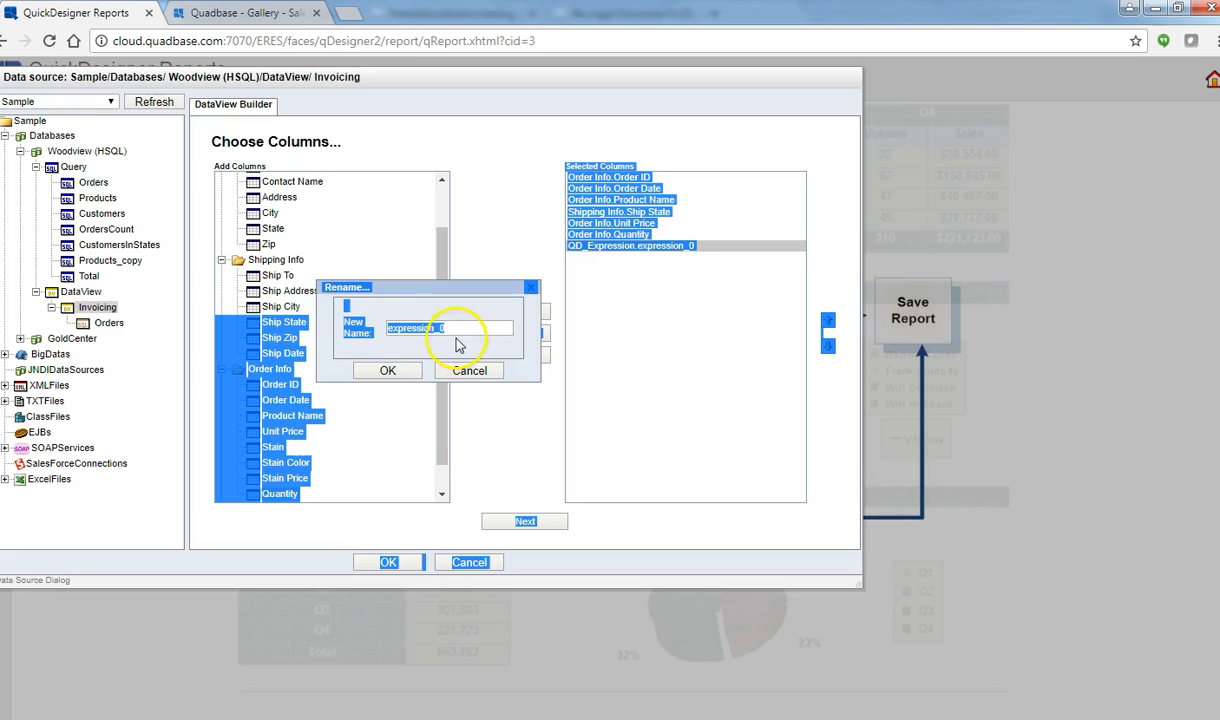
pyautogui.moveTo(452, 333); pyautogui.dragTo(380, 333)
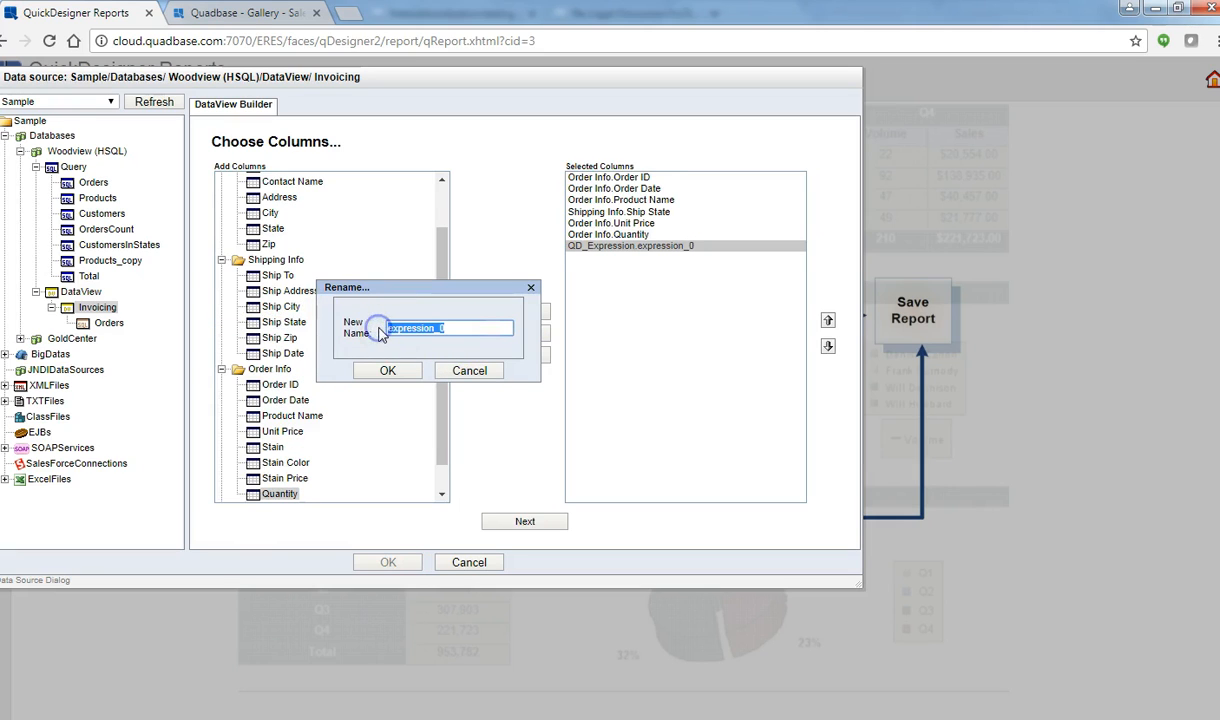
pyautogui.write('Sales')
pyautogui.click(387, 370)
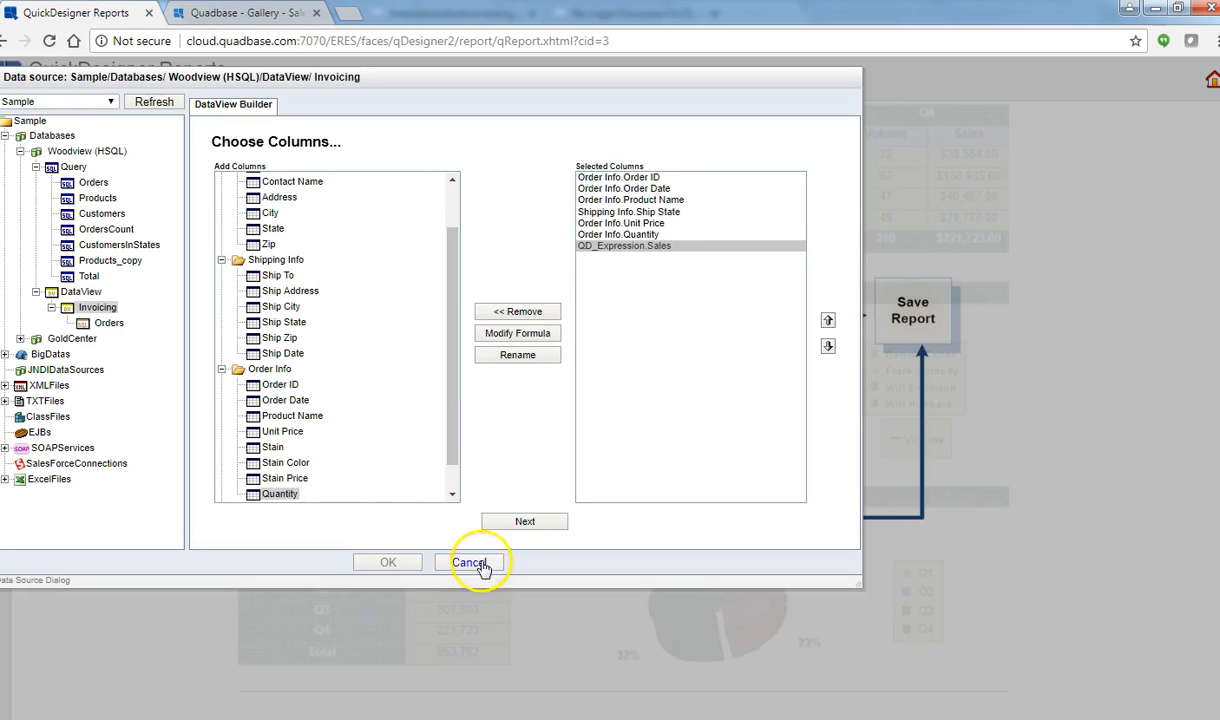
pyautogui.click(516, 525)
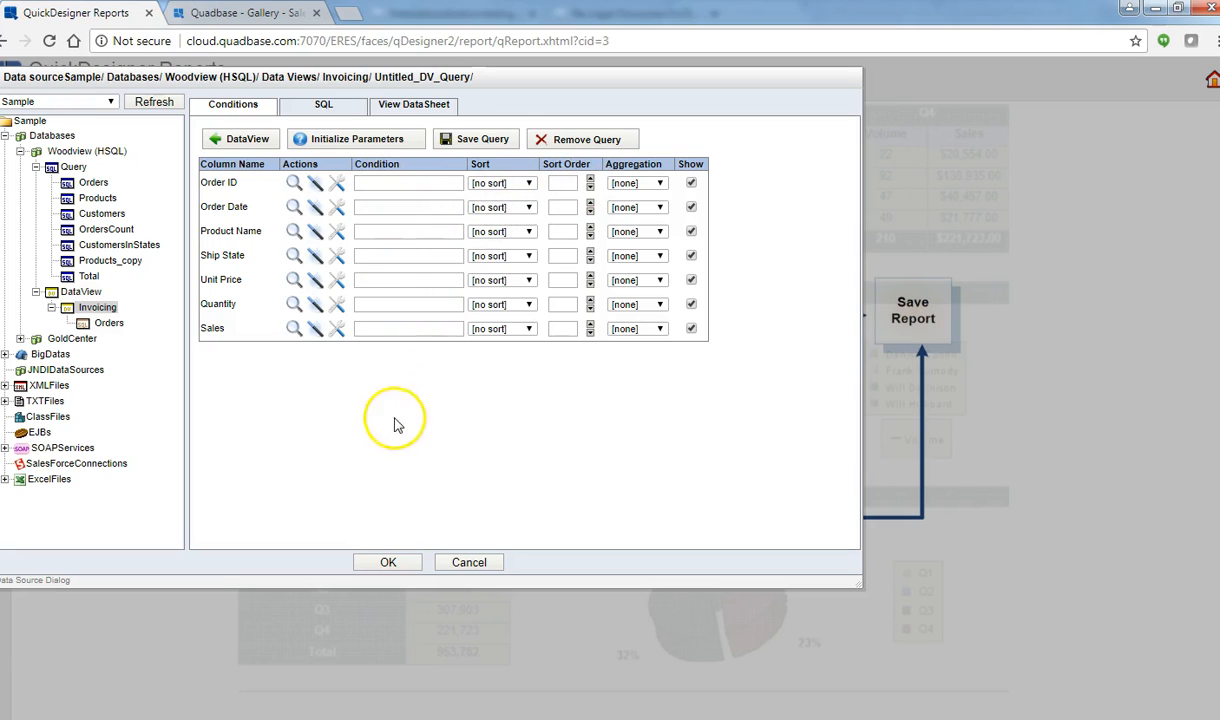
pyautogui.click(391, 563)
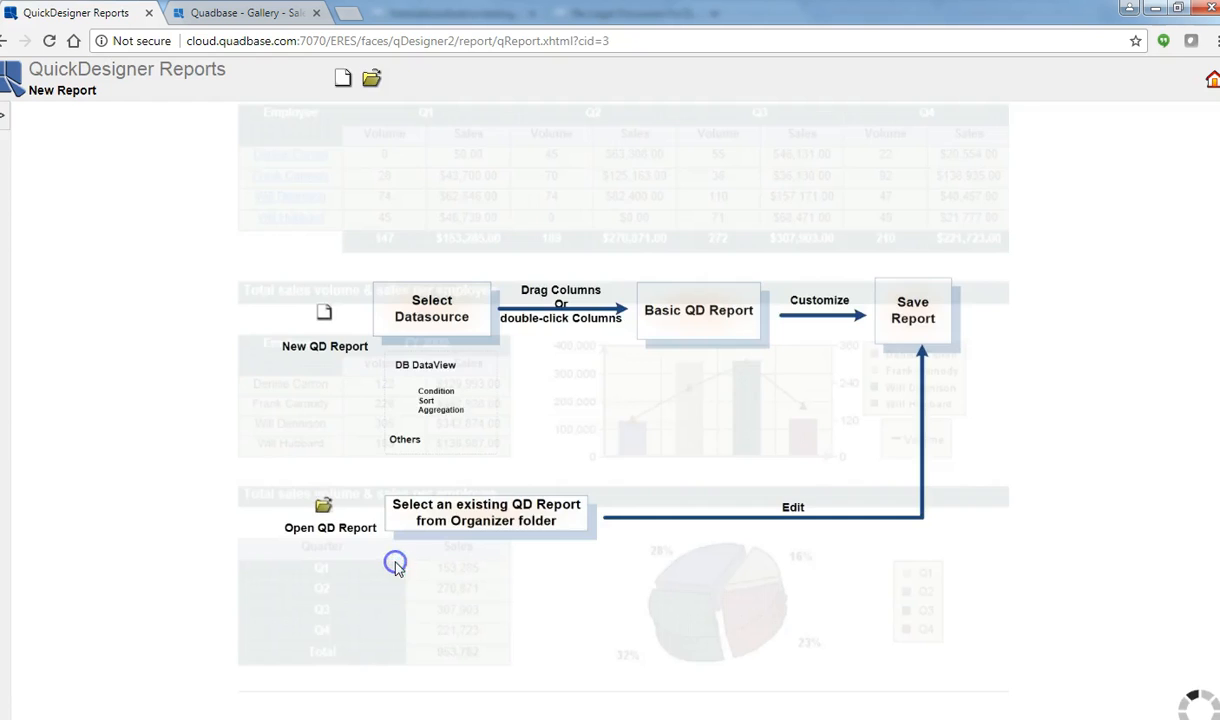
# Step: Add all columns to the report table and group the rows by Order ID
pyautogui.click(103, 303)
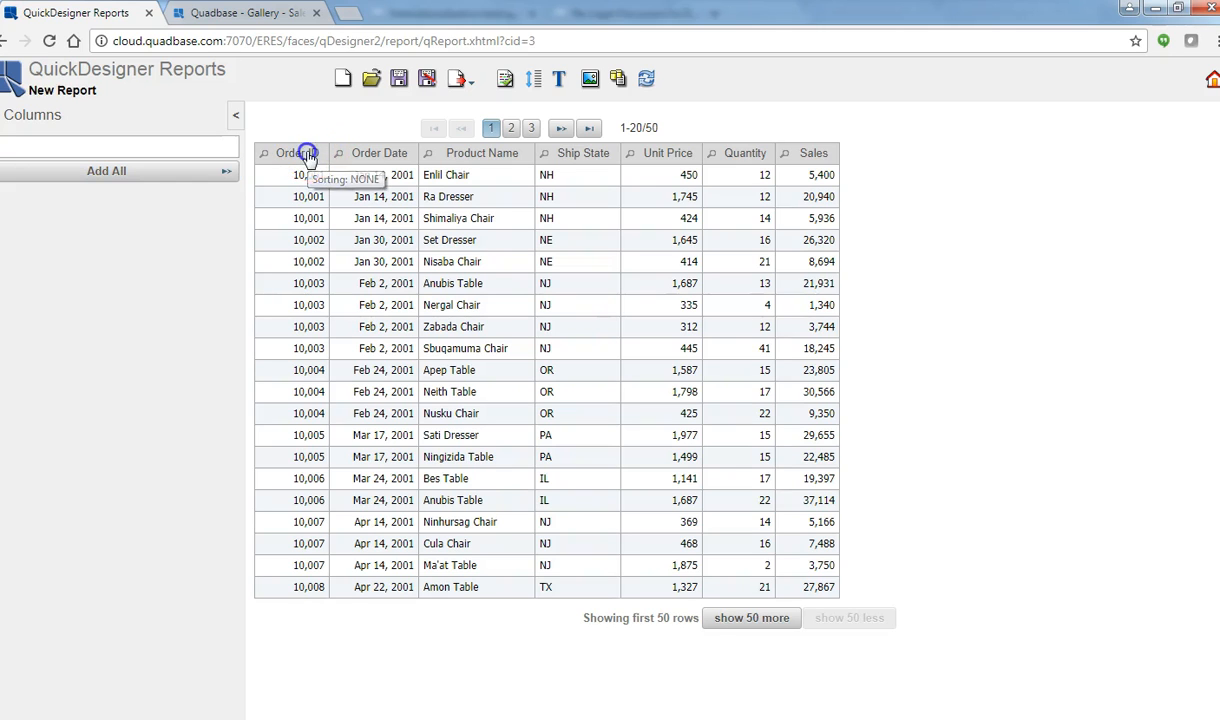
pyautogui.click(309, 156)
pyautogui.click(309, 157)
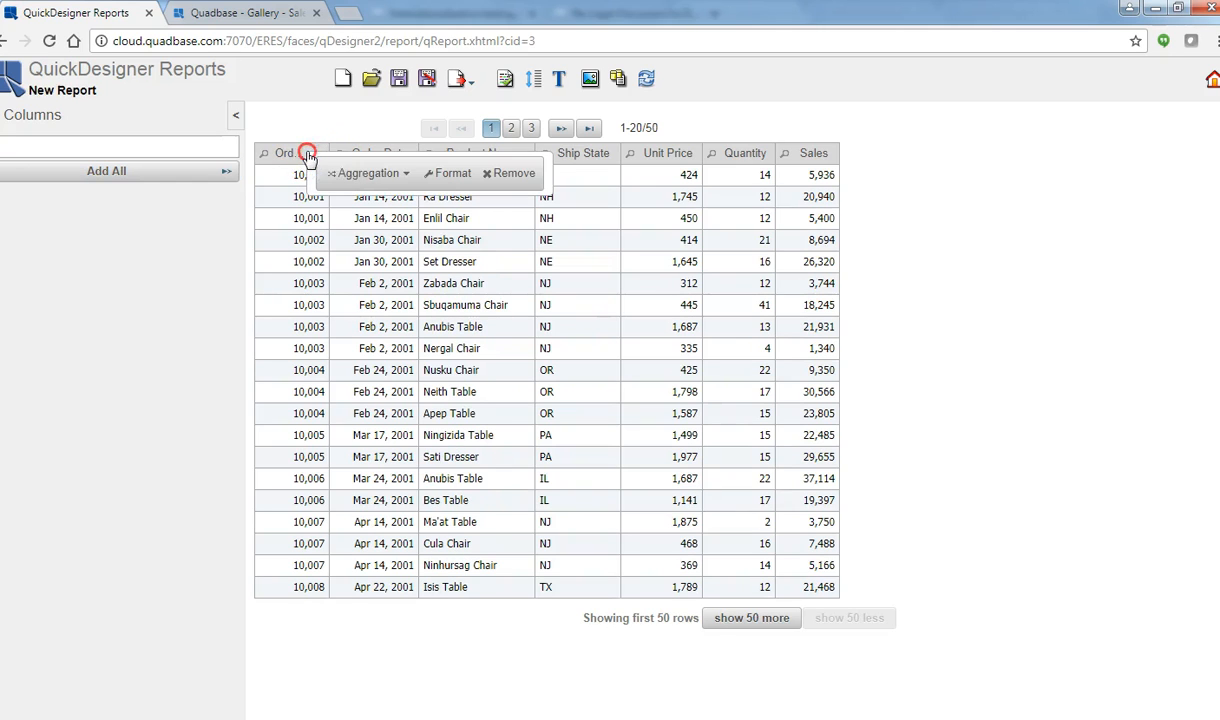
pyautogui.click(360, 172)
pyautogui.click(373, 233)
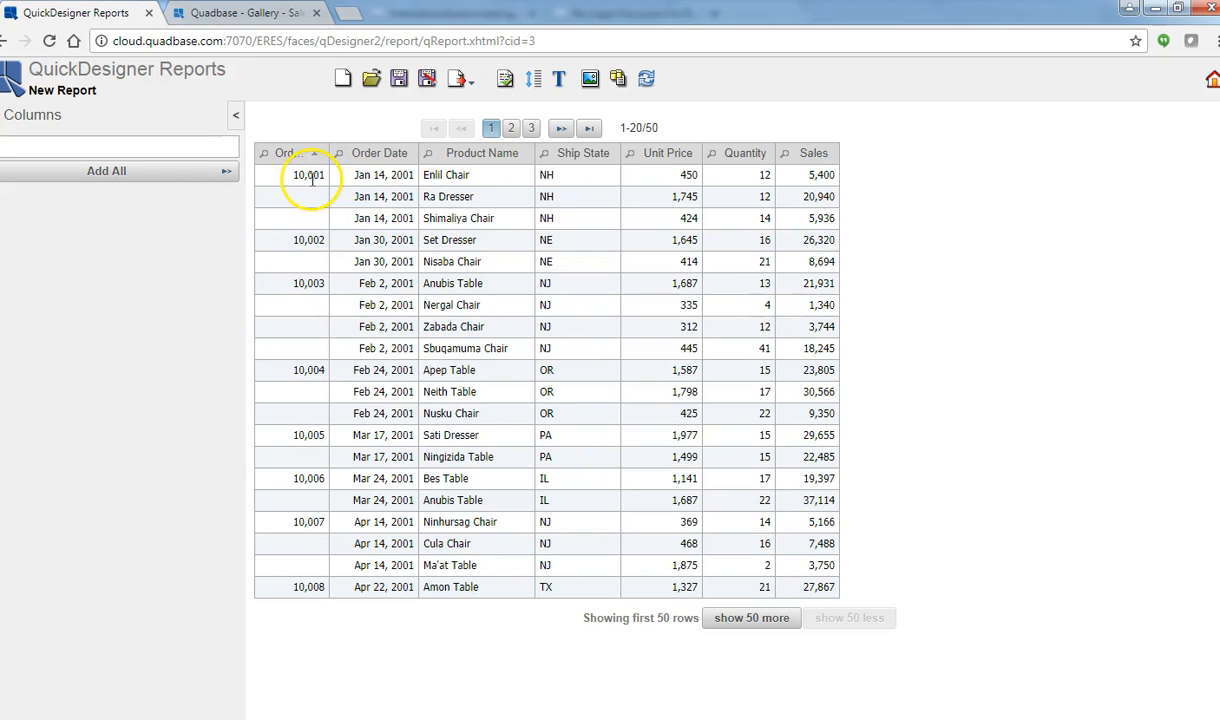
# Step: Add Sales subtotals for each Order ID group
pyautogui.click(815, 155)
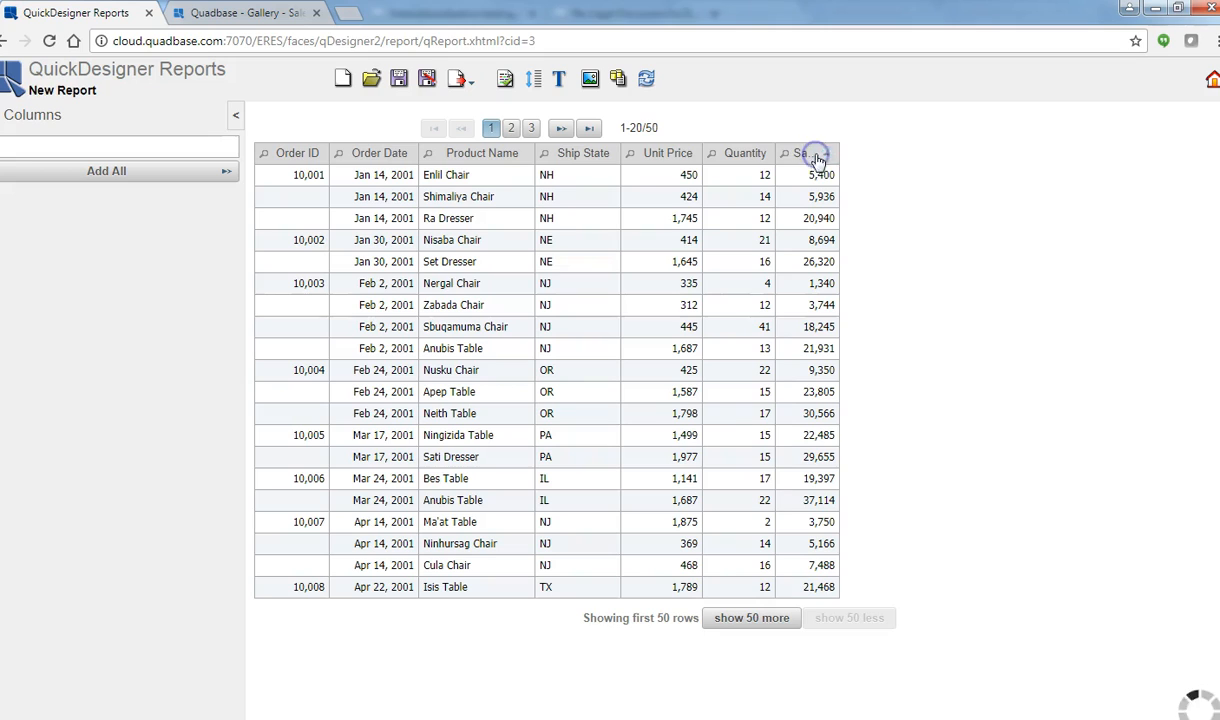
pyautogui.click(815, 155)
pyautogui.click(815, 155)
pyautogui.click(862, 175)
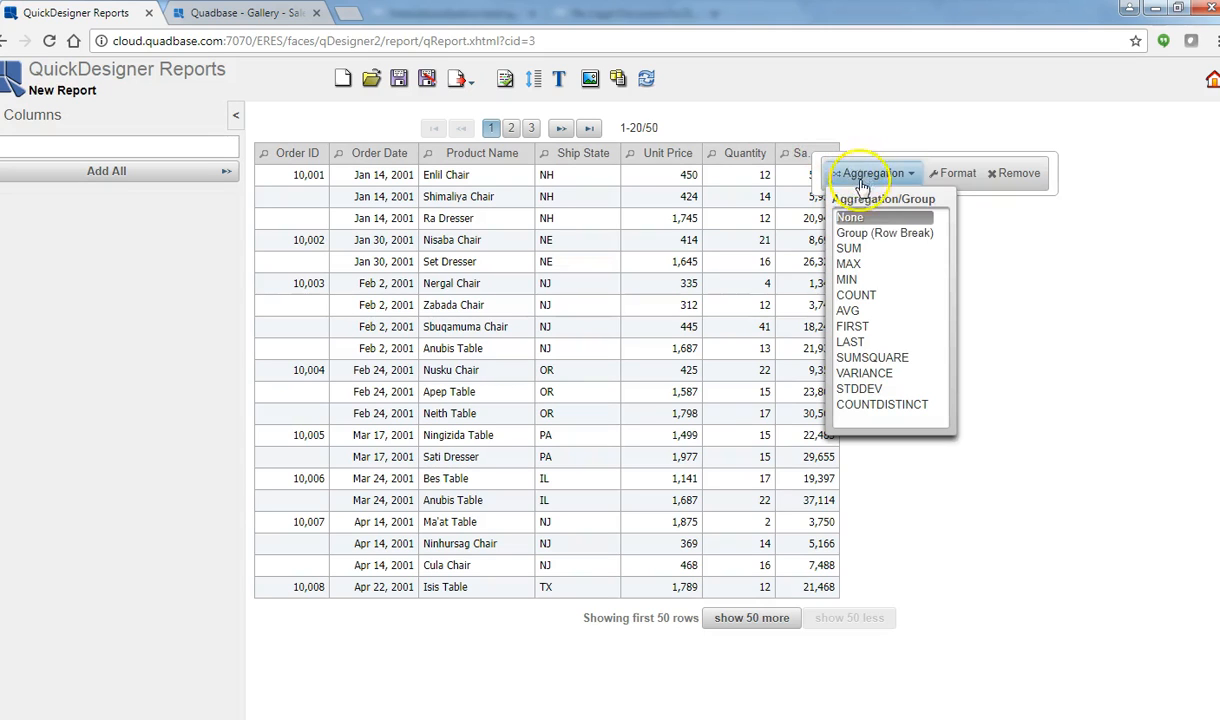
pyautogui.click(852, 248)
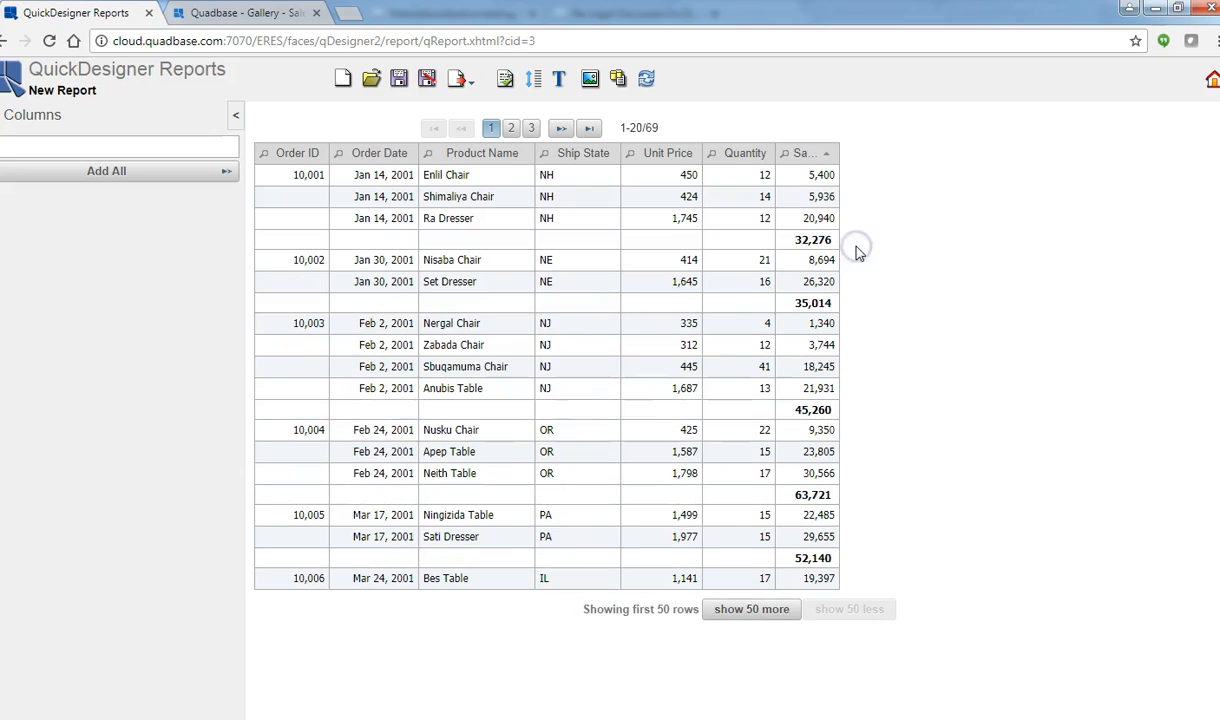
# Step: Label each subtotal row's Product Name cell with Subtotal
pyautogui.click(524, 239)
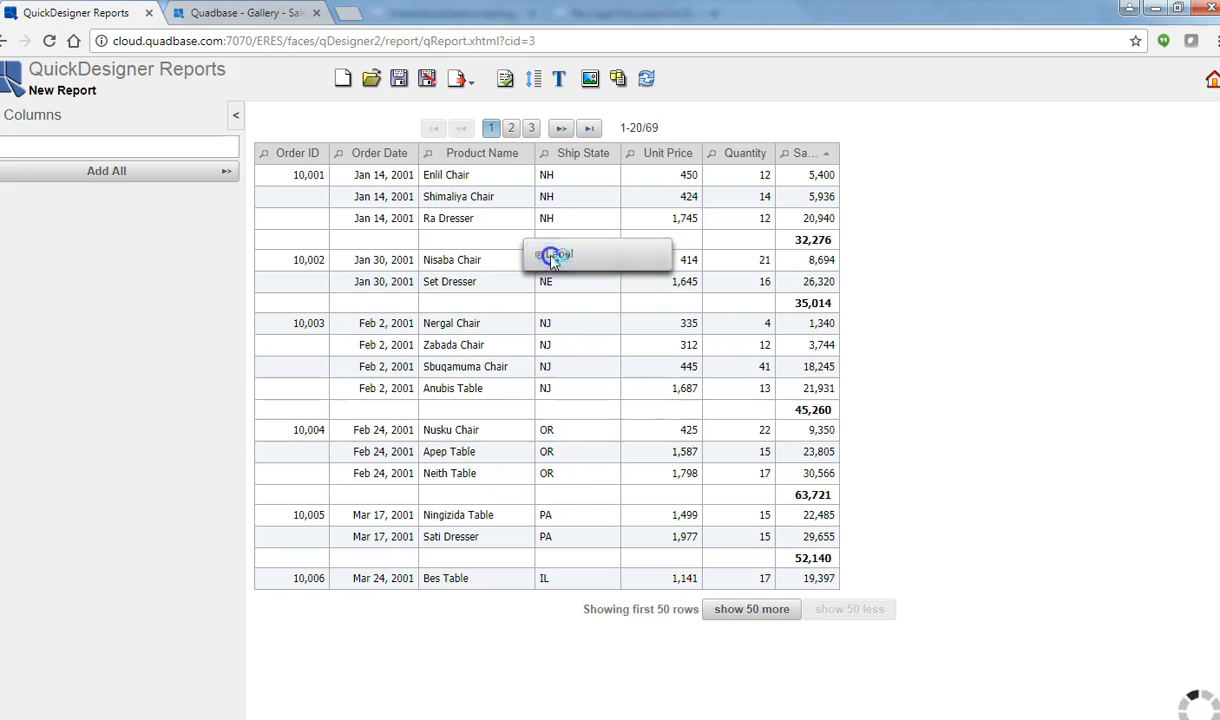
pyautogui.click(530, 250)
pyautogui.click(520, 413)
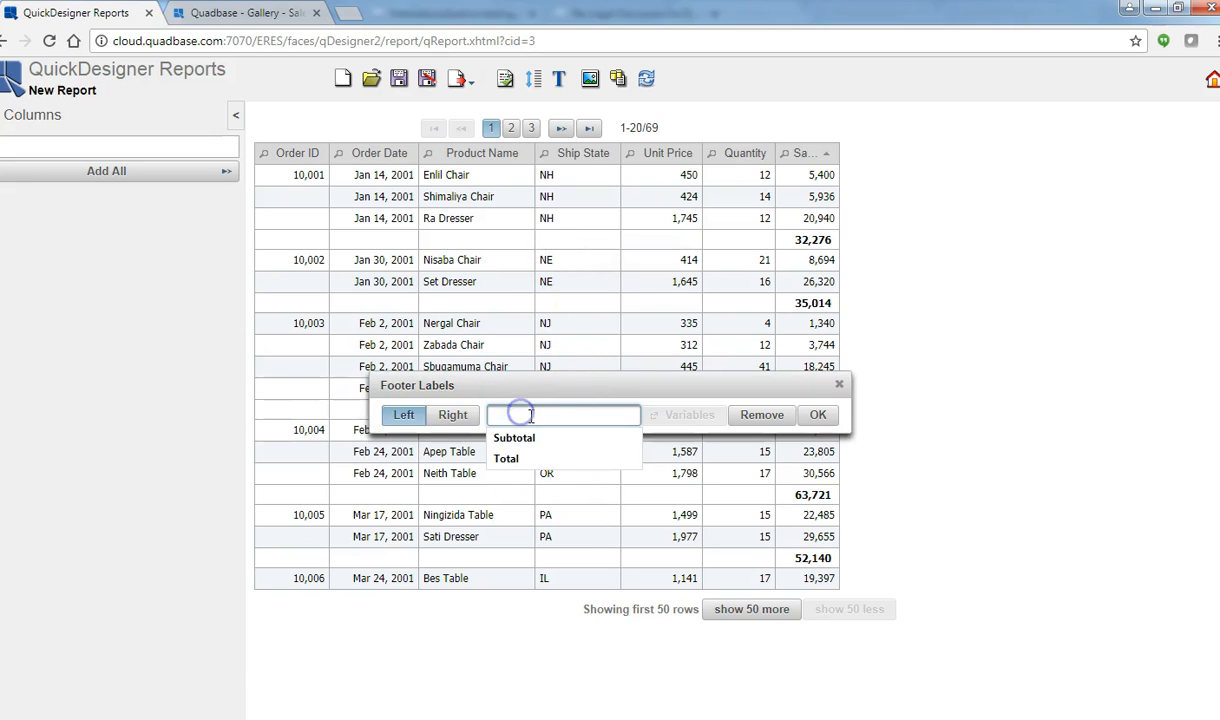
pyautogui.click(514, 437)
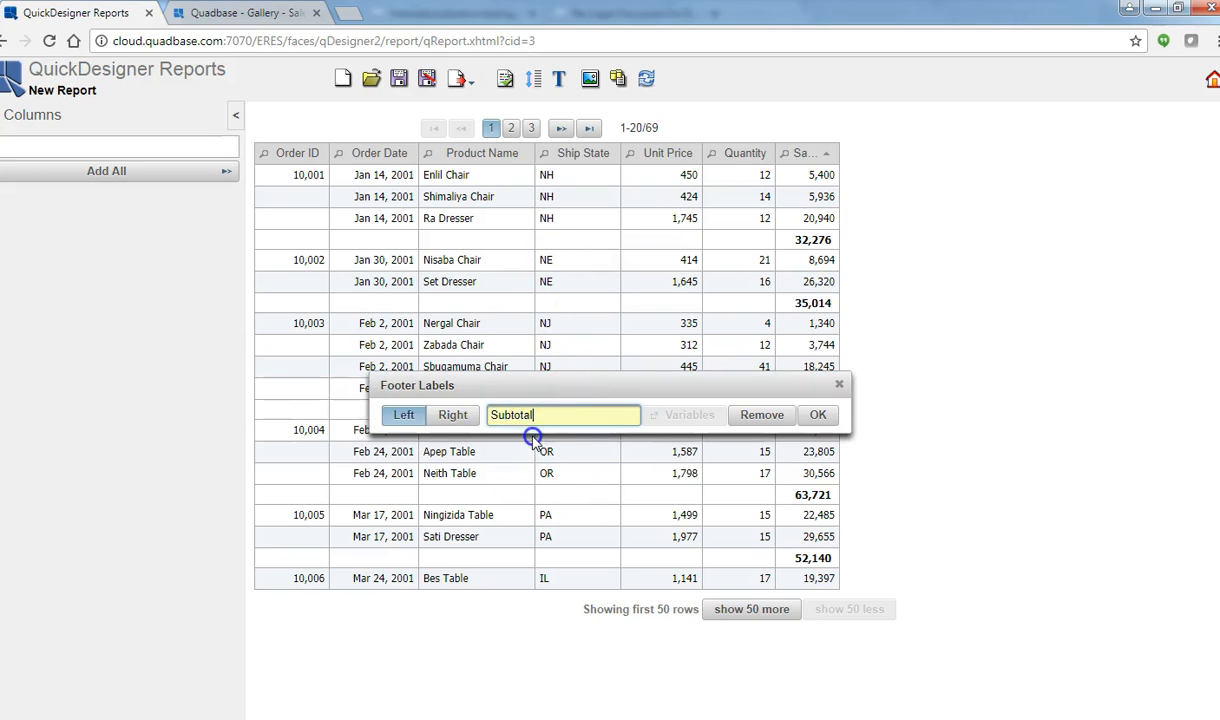
pyautogui.click(816, 420)
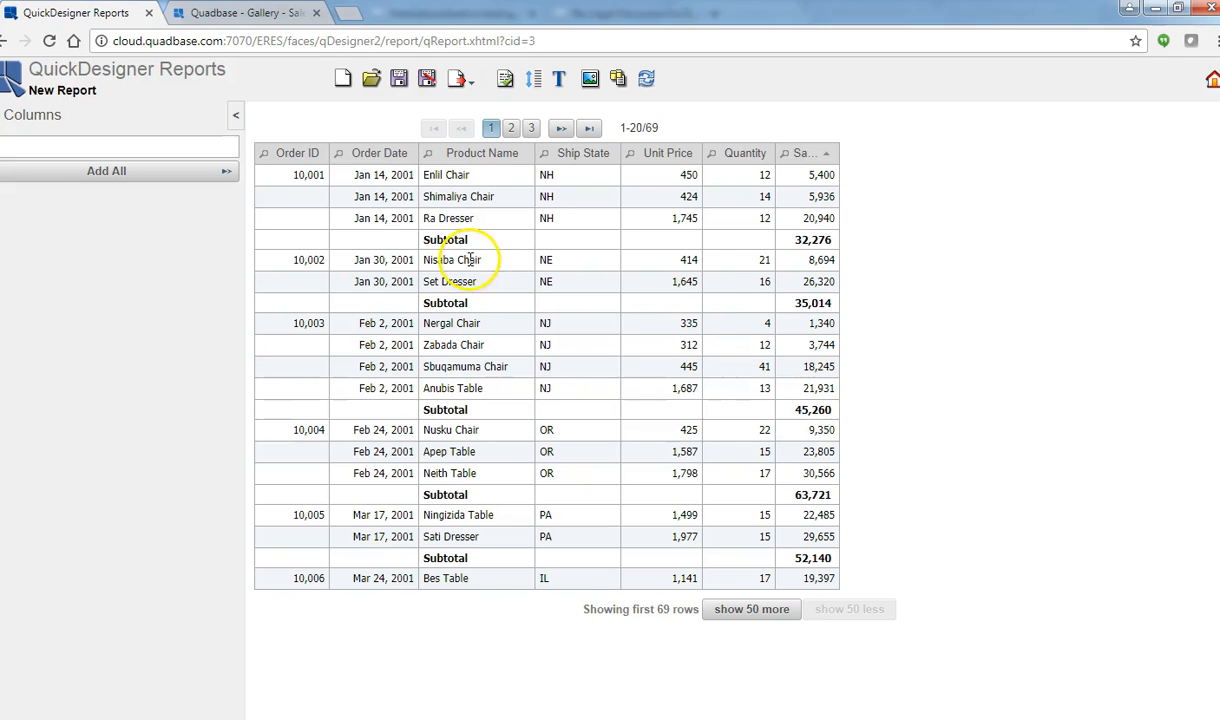
# Step: Format Order ID as fixed point with 0 decimals and no thousands separator
pyautogui.click(303, 160)
pyautogui.click(432, 180)
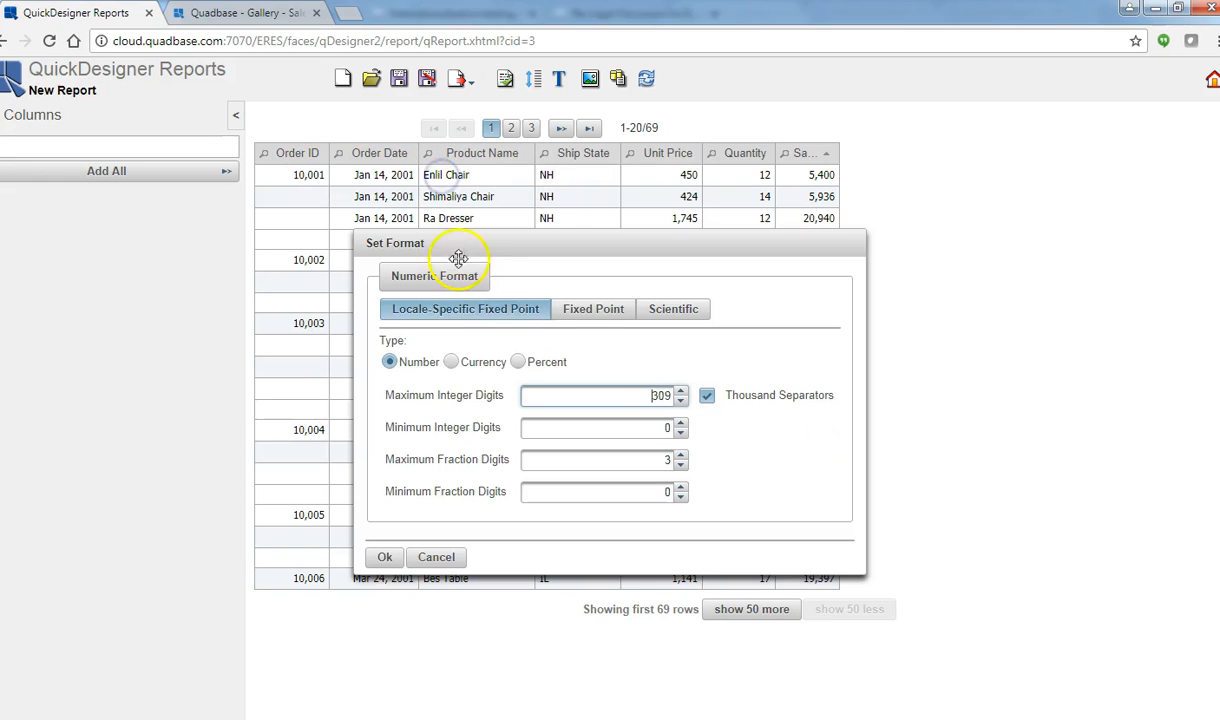
pyautogui.click(600, 311)
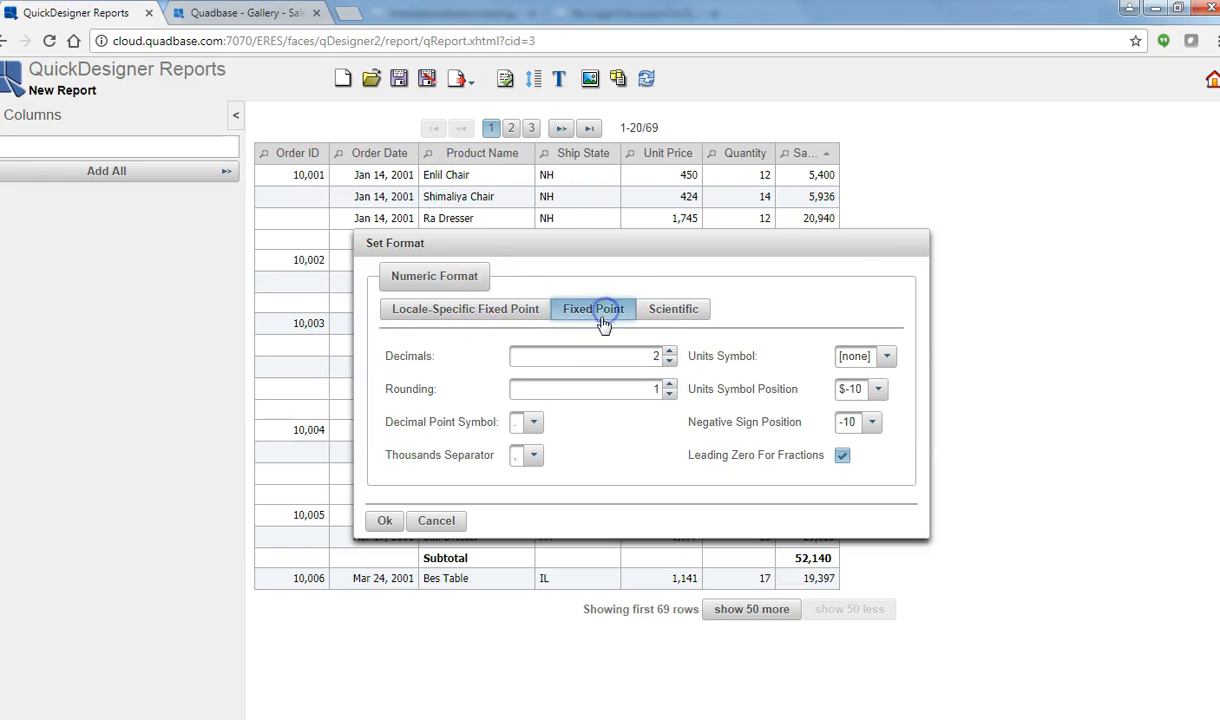
pyautogui.click(668, 362)
pyautogui.click(670, 394)
pyautogui.click(533, 424)
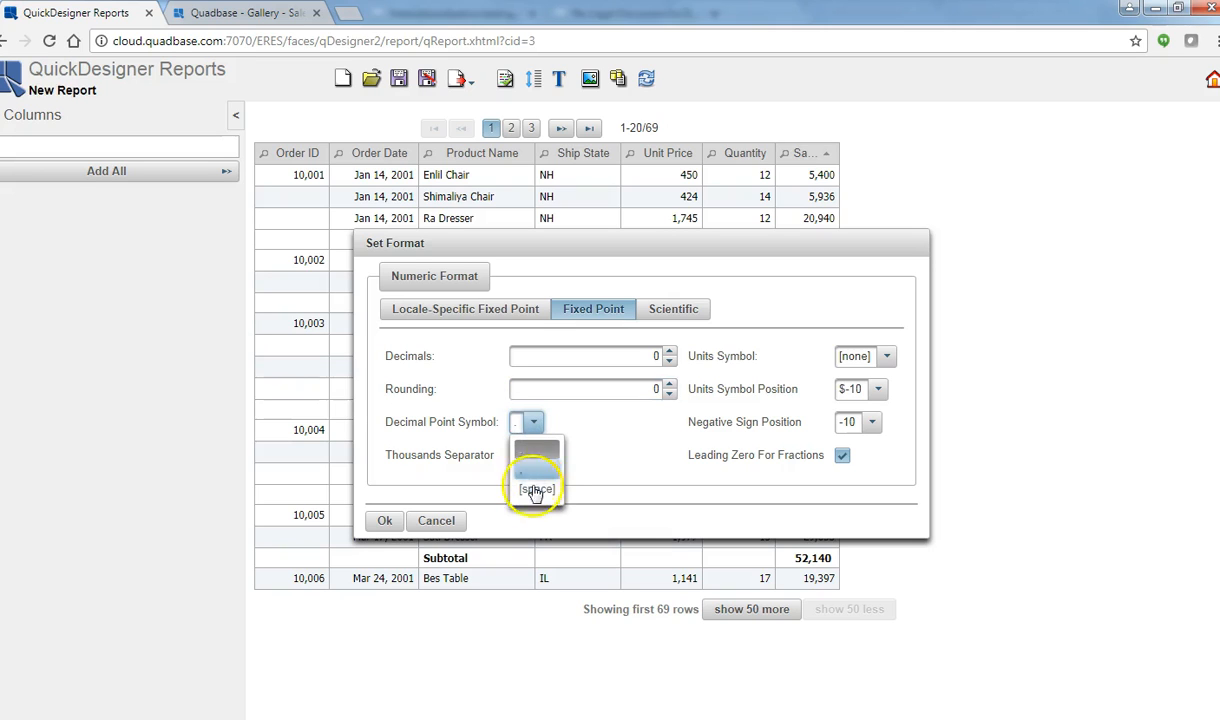
pyautogui.click(532, 487)
pyautogui.click(528, 458)
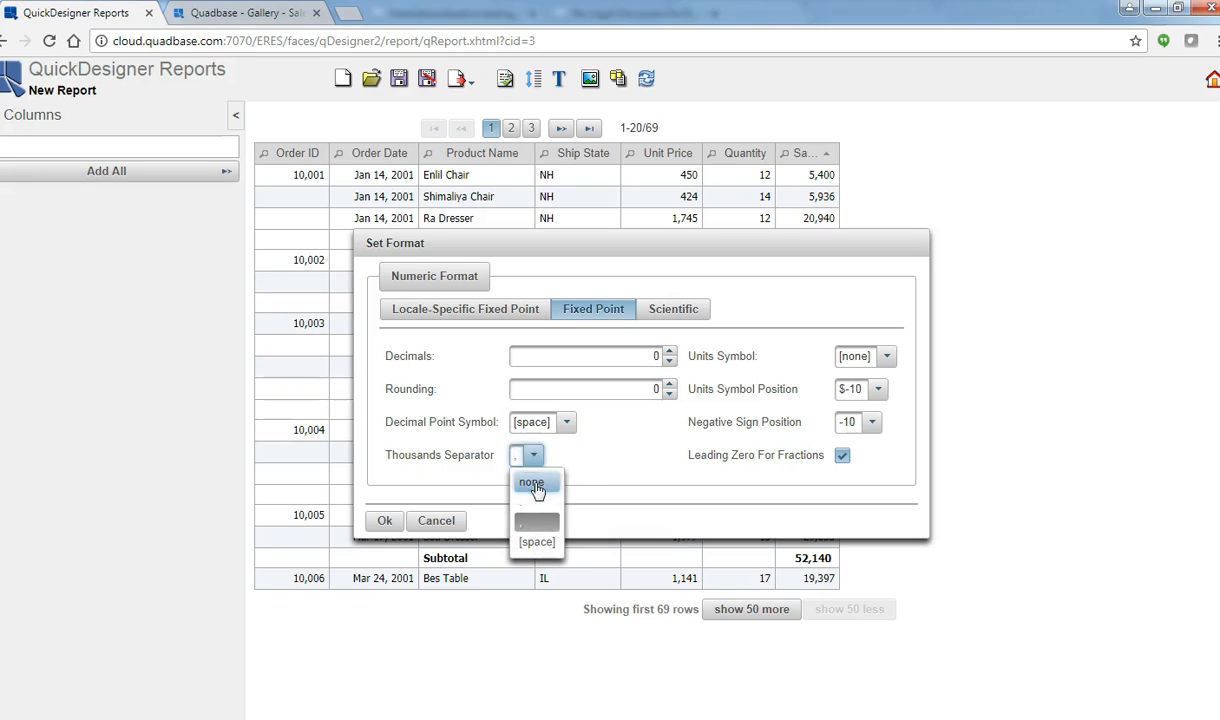
pyautogui.click(532, 489)
pyautogui.click(396, 521)
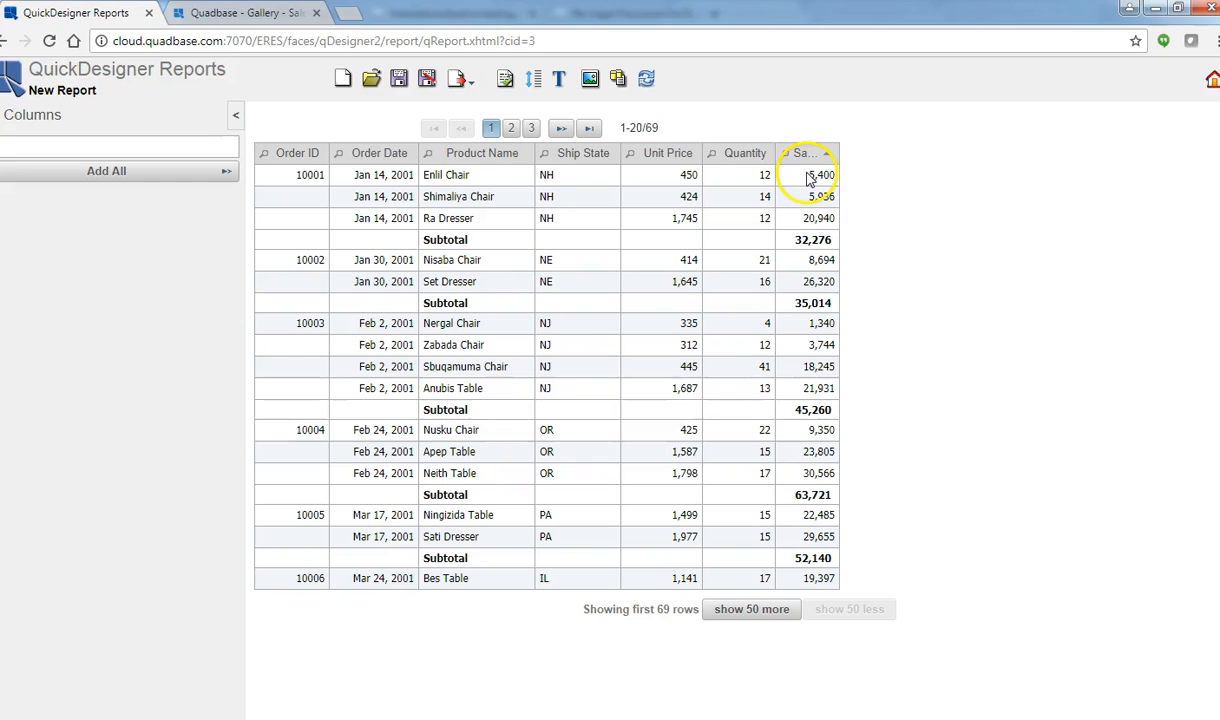
# Step: Format Sales as fixed-point dollar amounts, then go to the report's last page
pyautogui.click(806, 155)
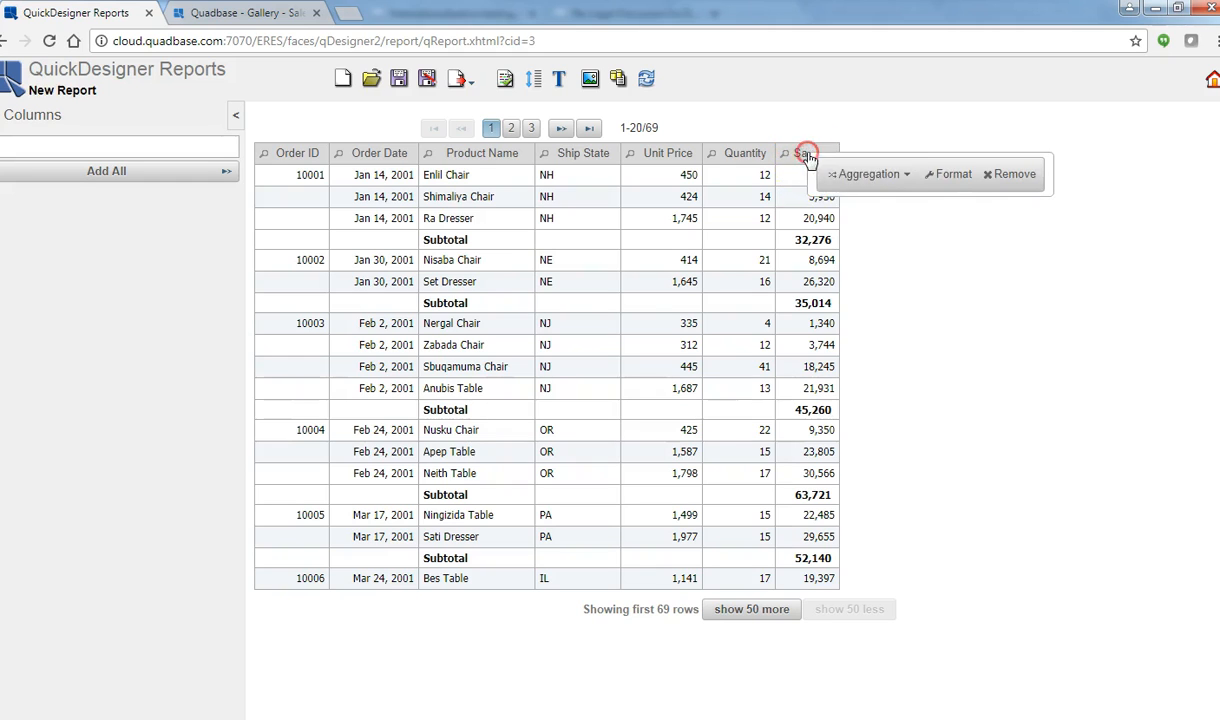
pyautogui.click(951, 180)
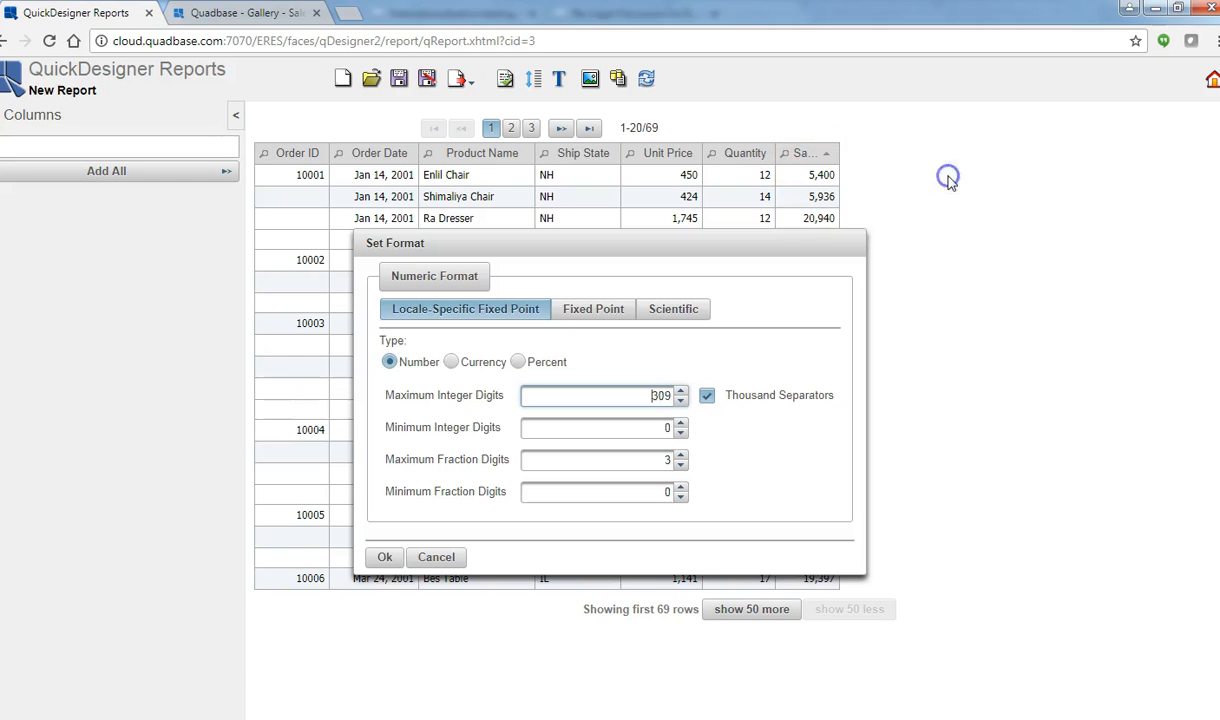
pyautogui.click(590, 310)
pyautogui.click(855, 362)
pyautogui.click(850, 401)
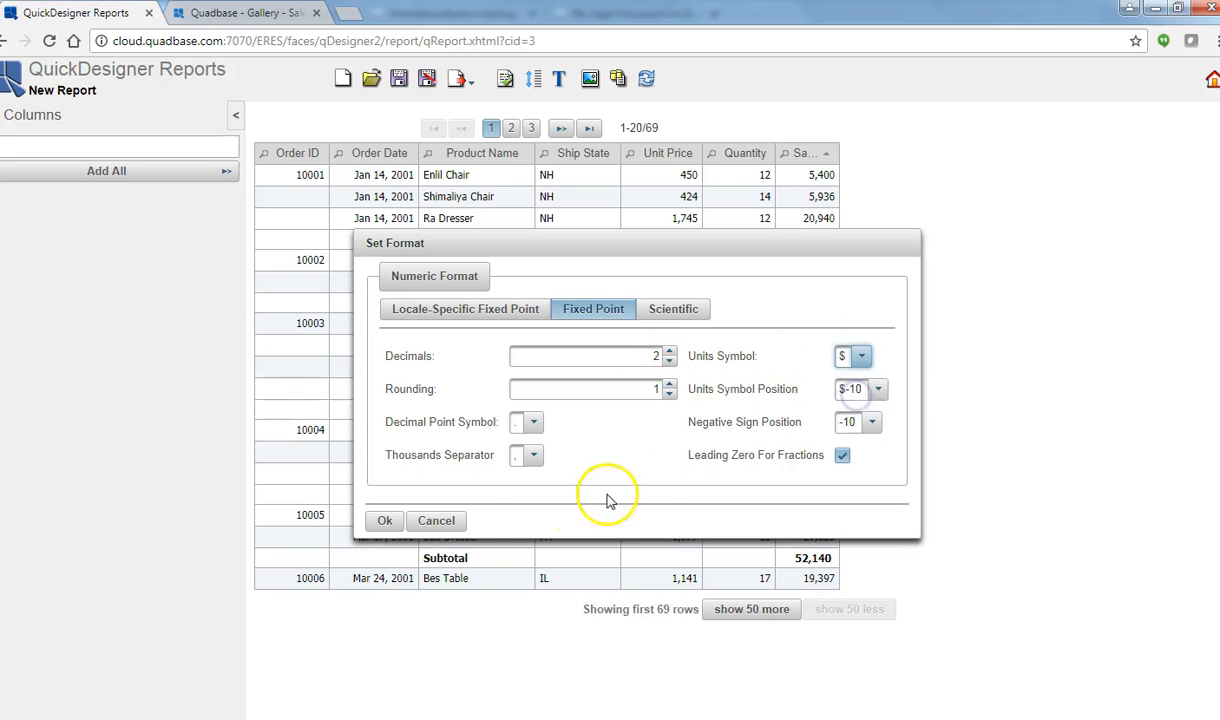
pyautogui.click(385, 520)
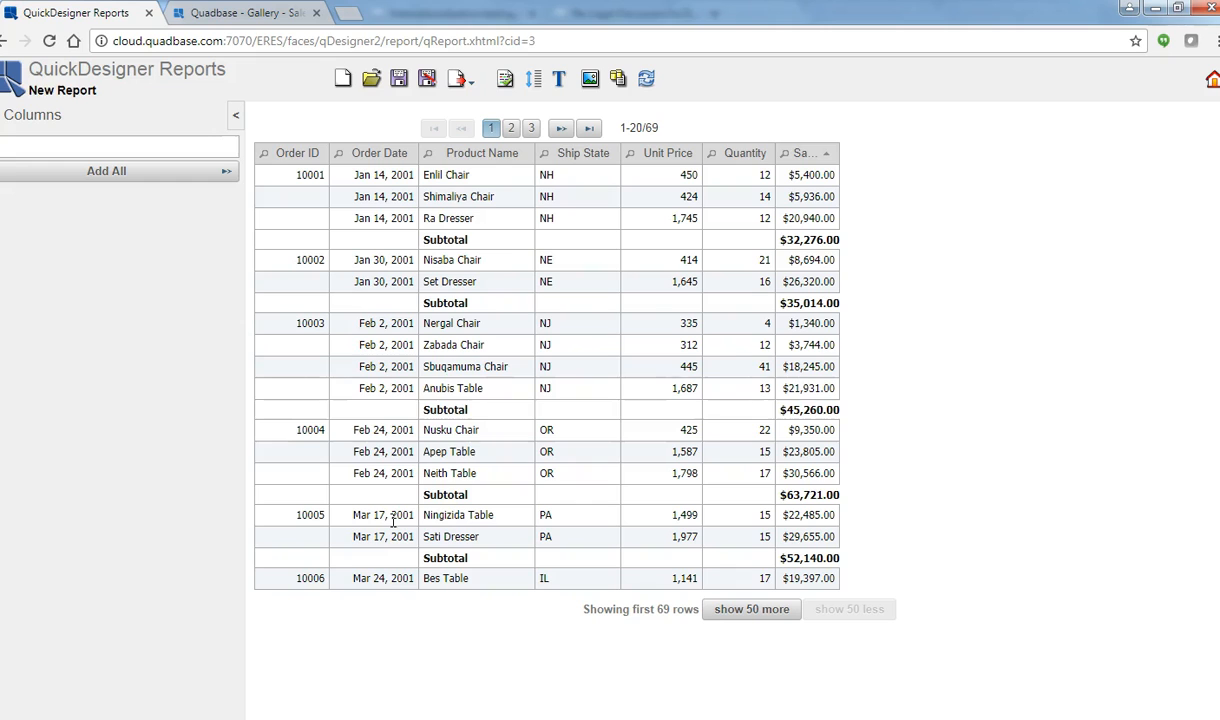
pyautogui.click(590, 128)
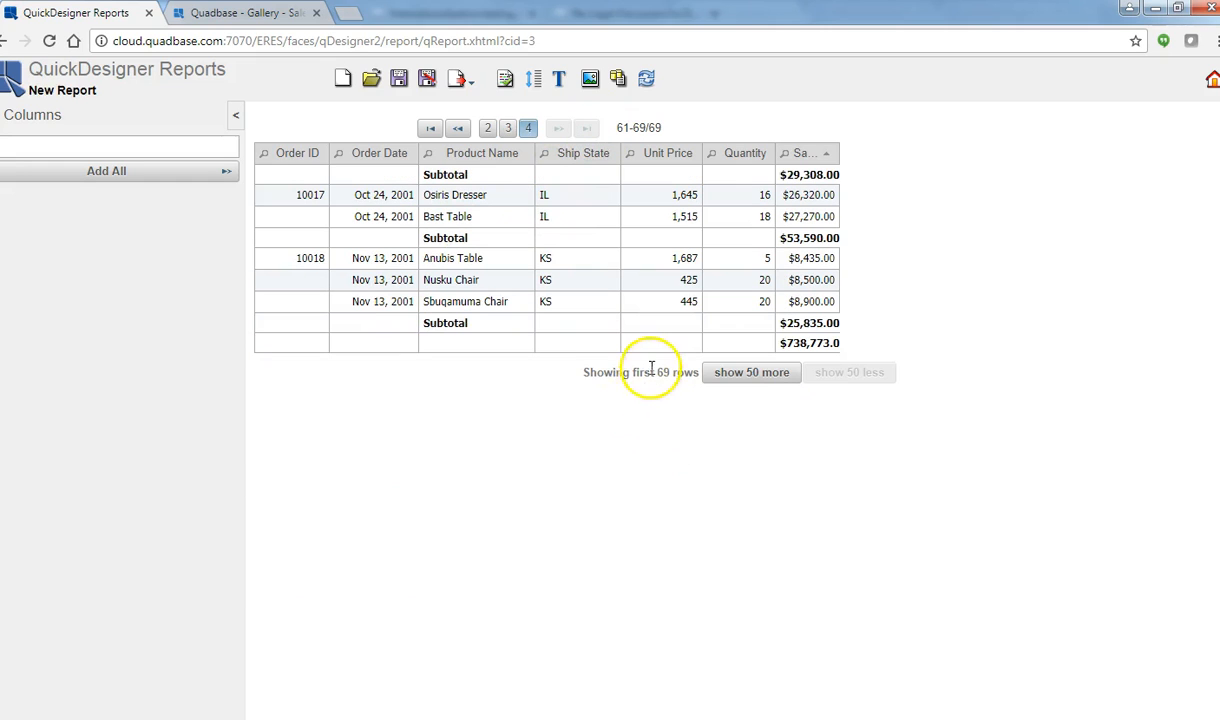
pyautogui.rightClick(468, 347)
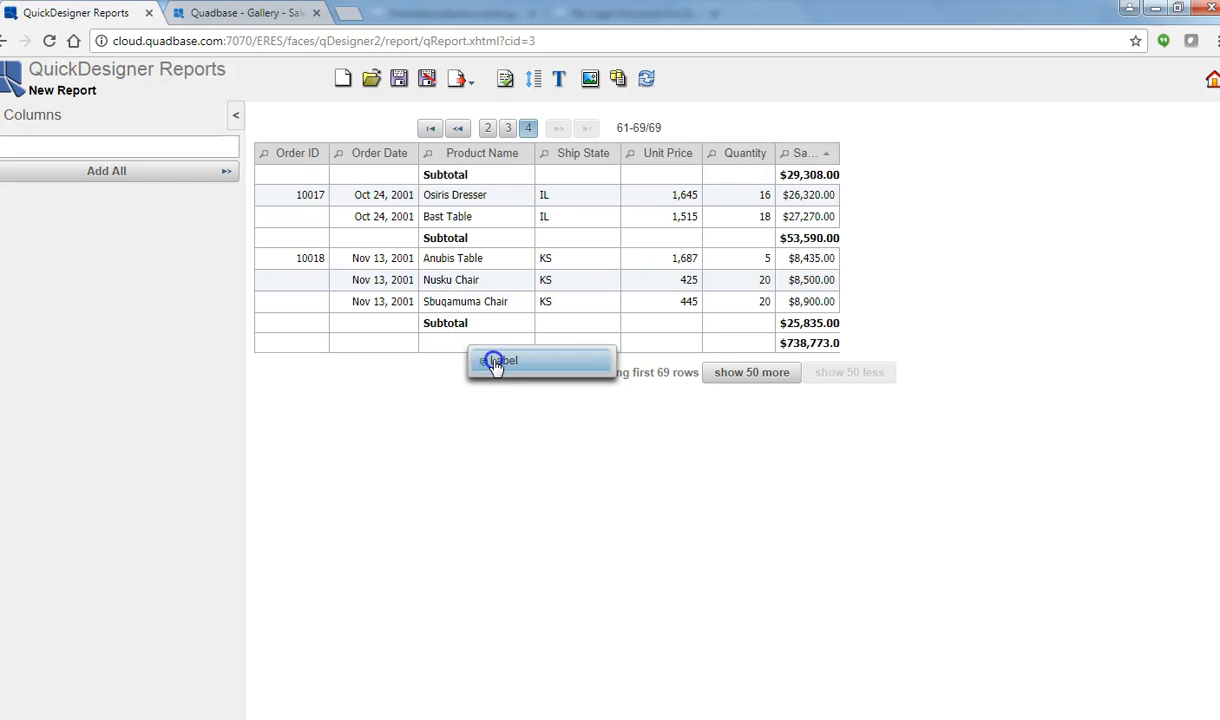
# Step: Label the $738,773.00 grand total row 'Grand Total' and return to the first page
pyautogui.click(493, 361)
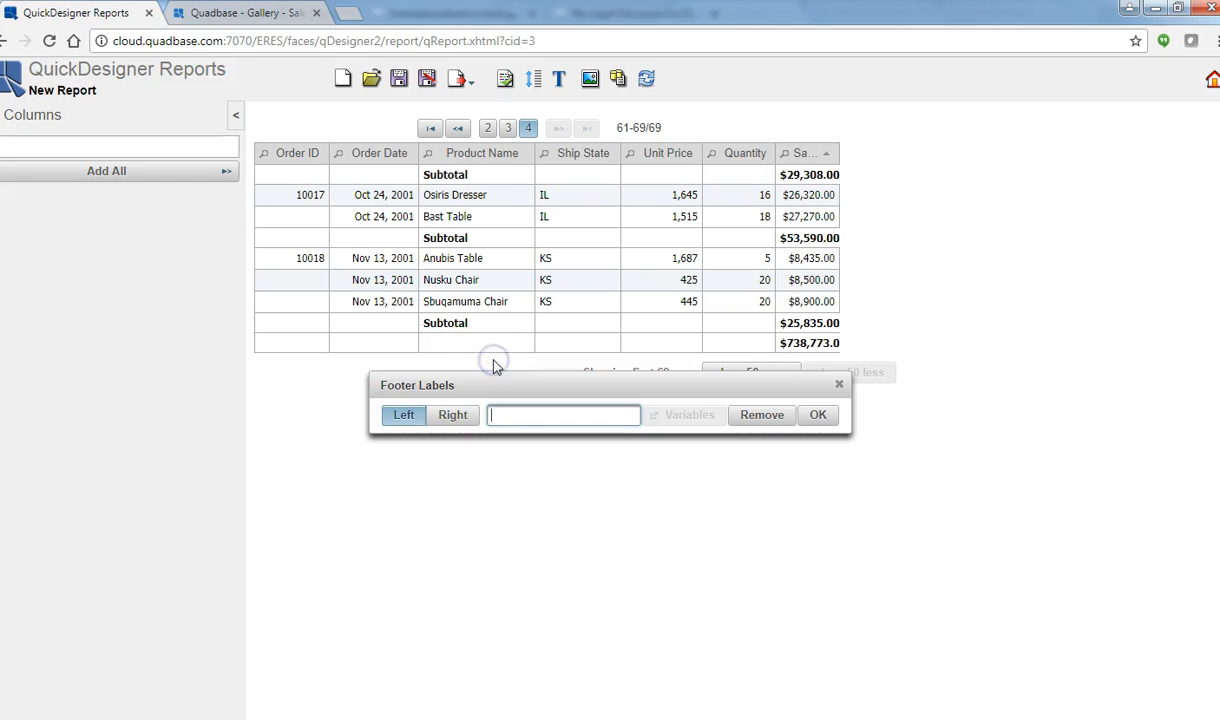
pyautogui.click(506, 415)
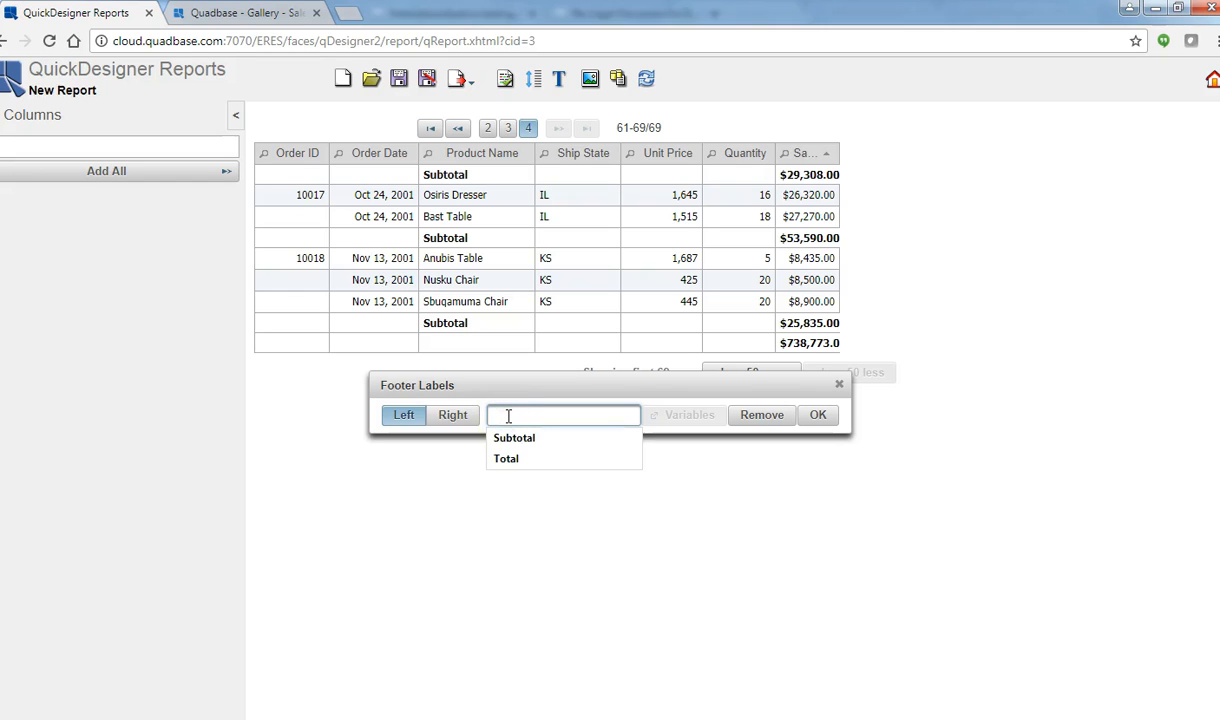
pyautogui.click(508, 458)
pyautogui.click(488, 414)
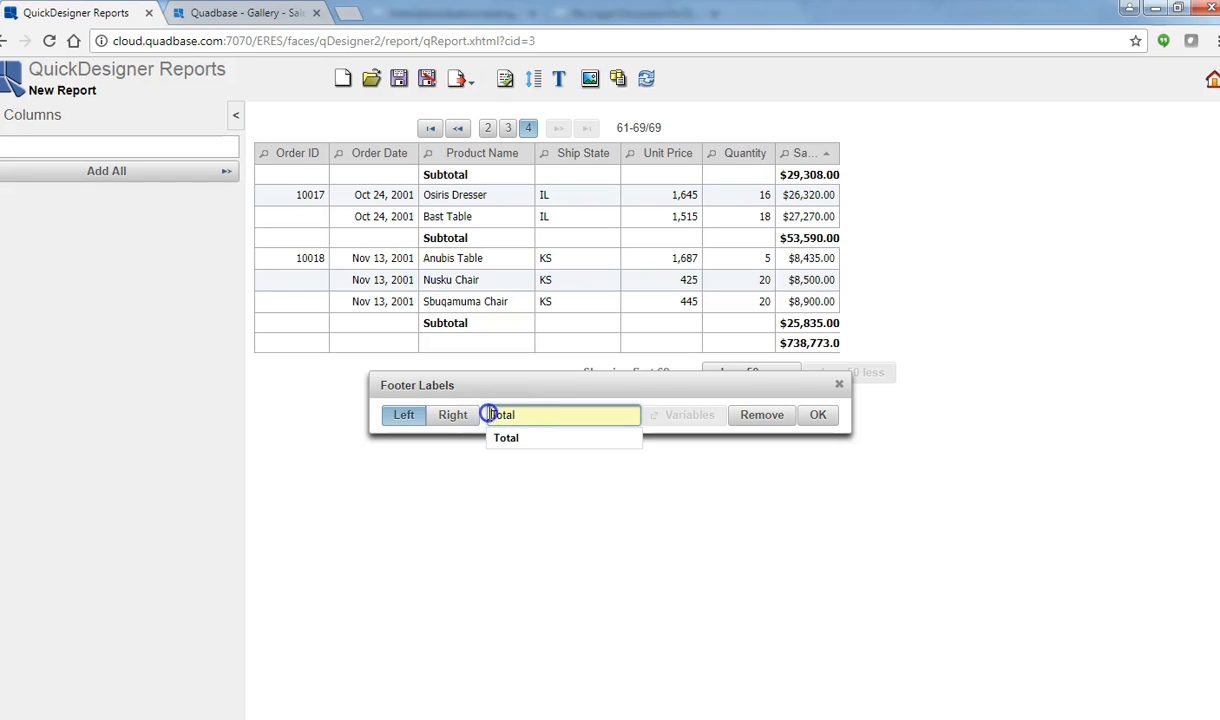
pyautogui.write('Gra')
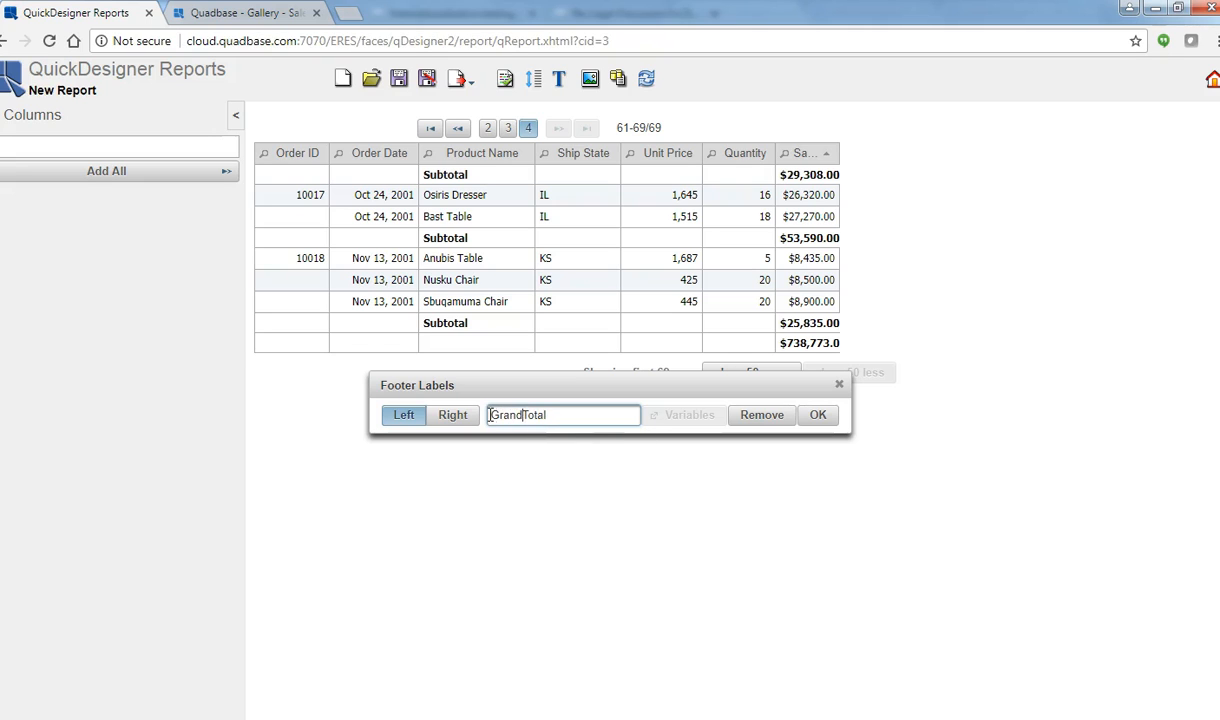
pyautogui.write('nd')
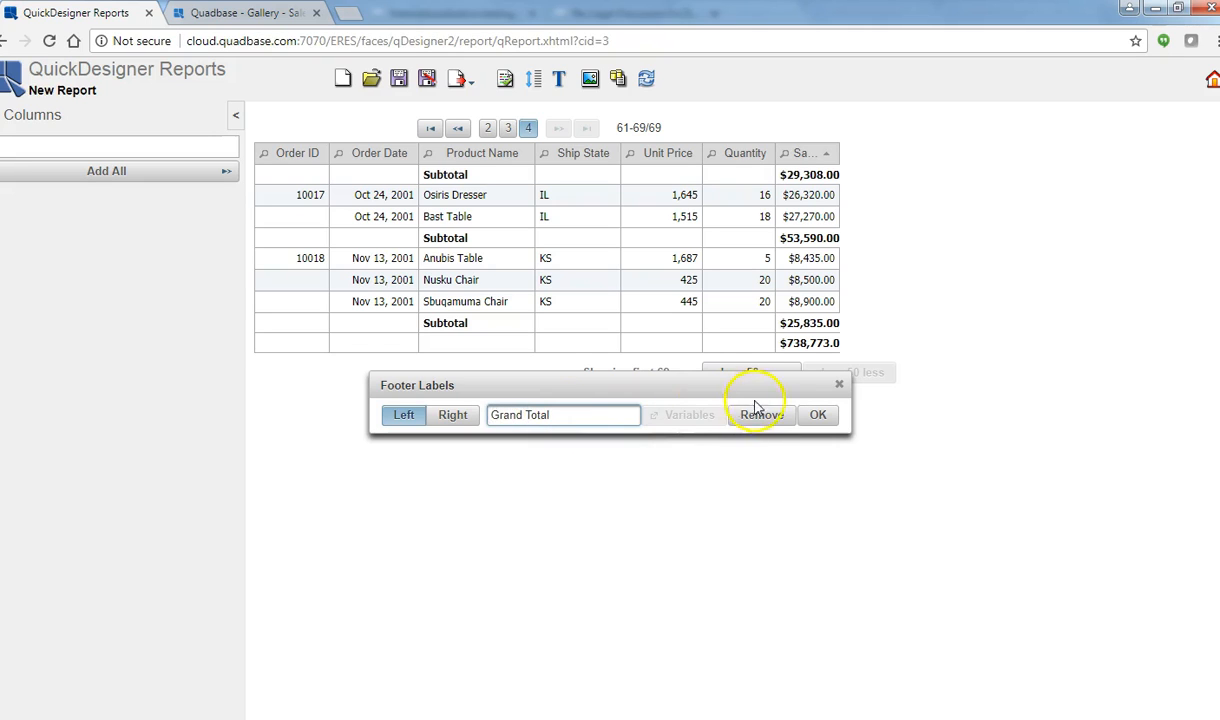
pyautogui.click(817, 414)
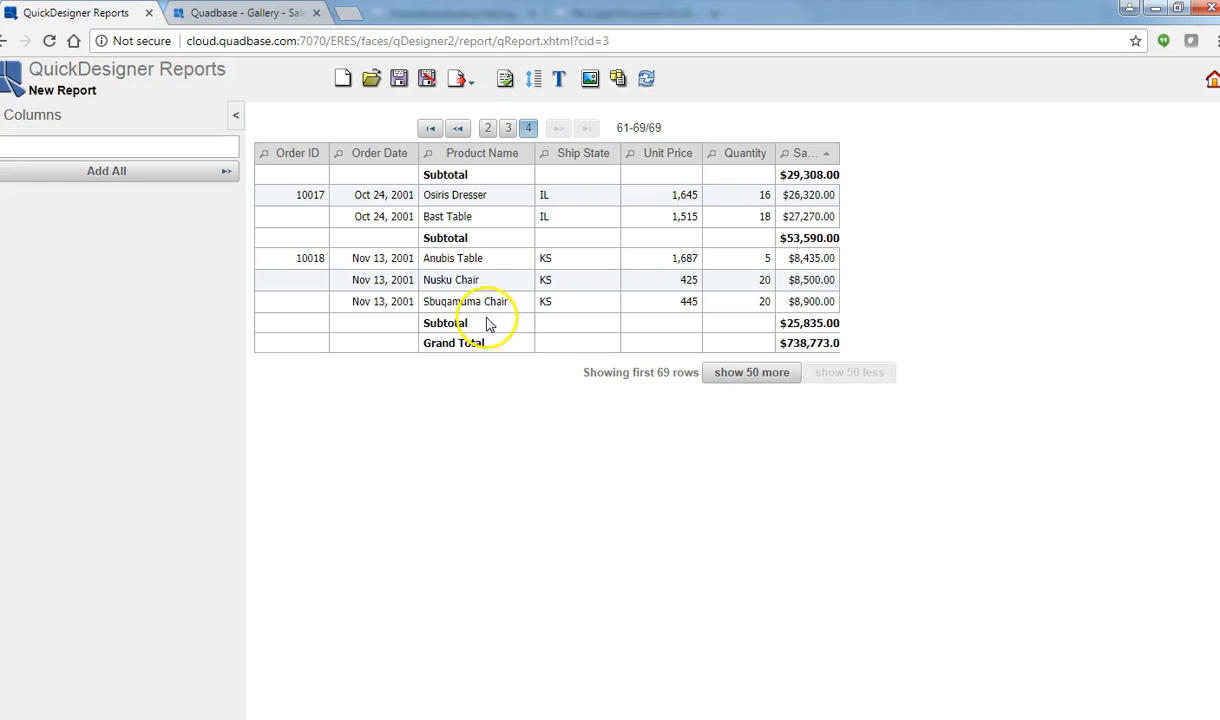
pyautogui.click(430, 128)
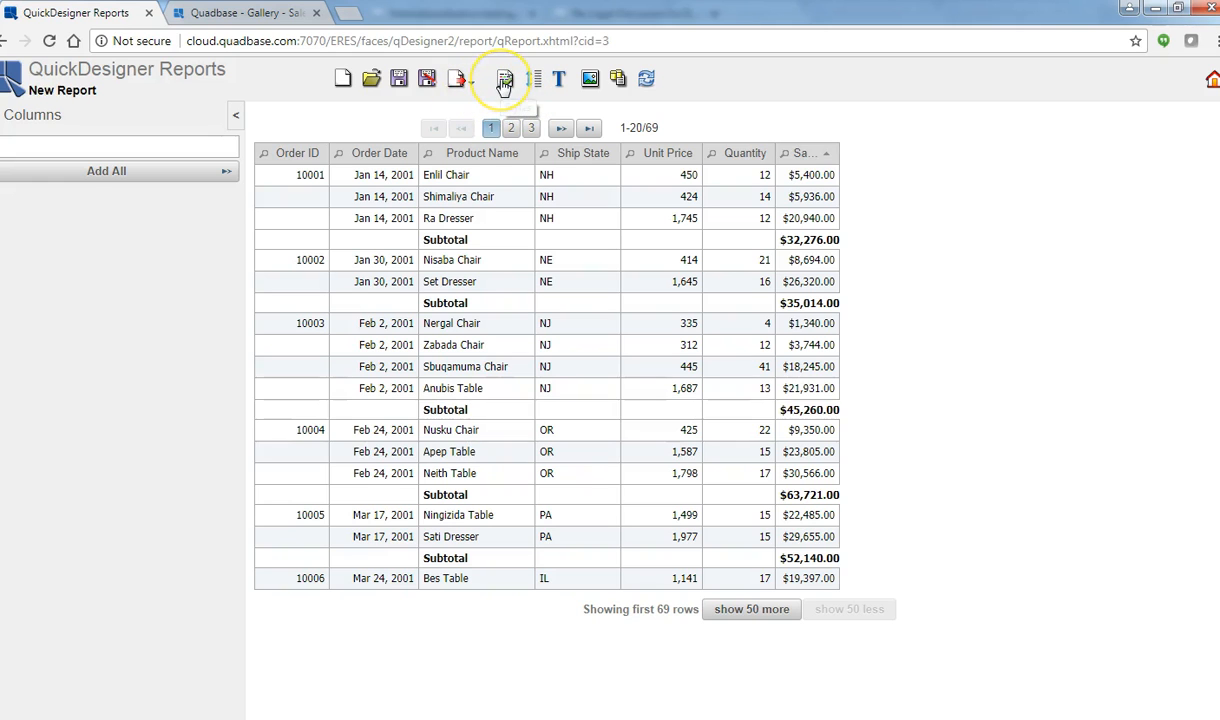
# Step: Try the Blue and White table styles, settling on Yellow
pyautogui.click(503, 82)
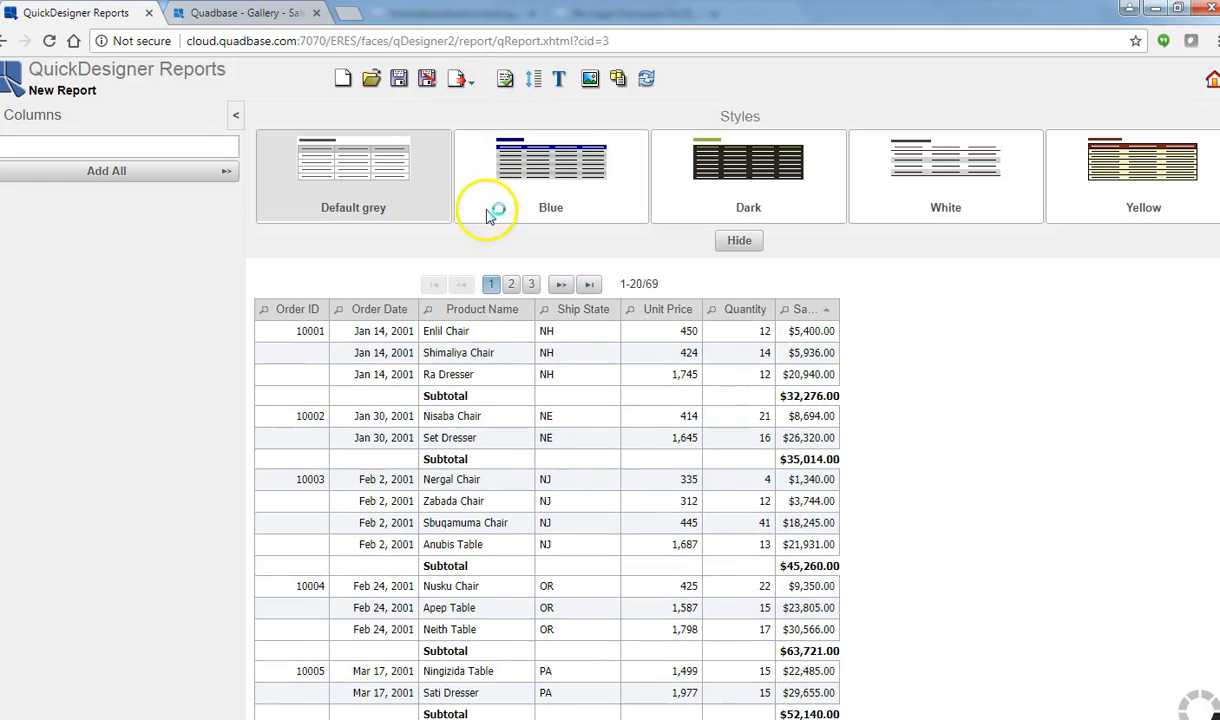
pyautogui.click(545, 197)
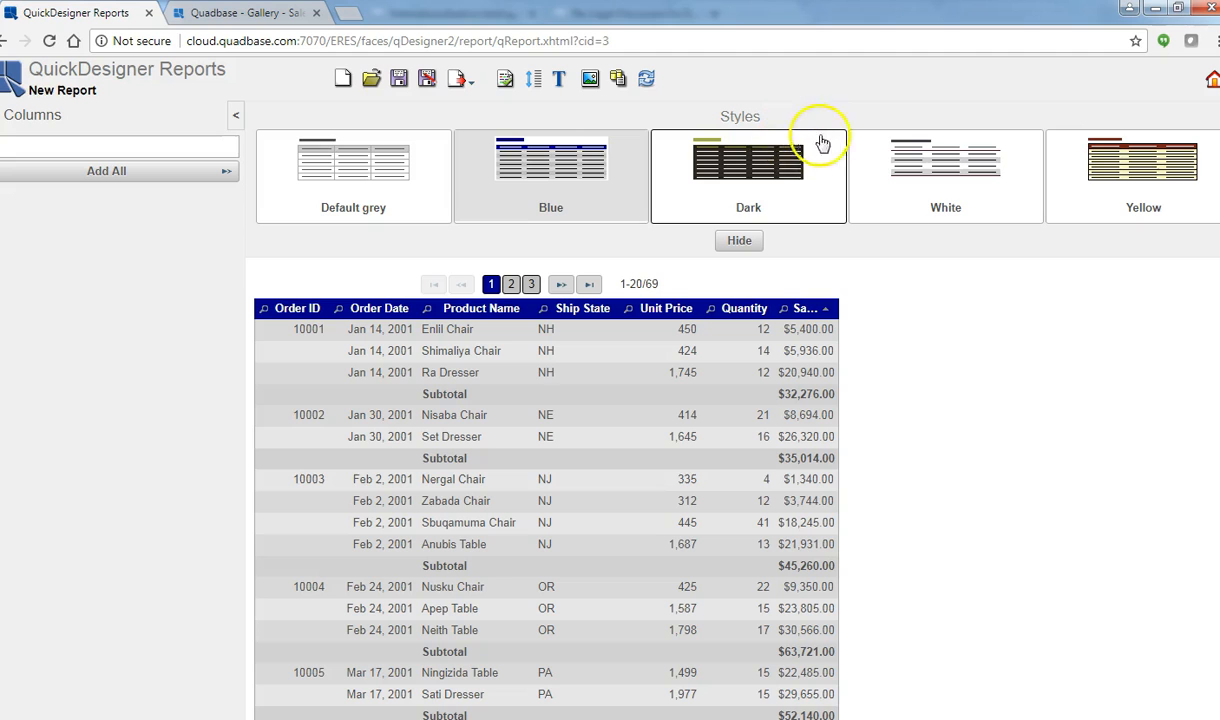
pyautogui.click(973, 162)
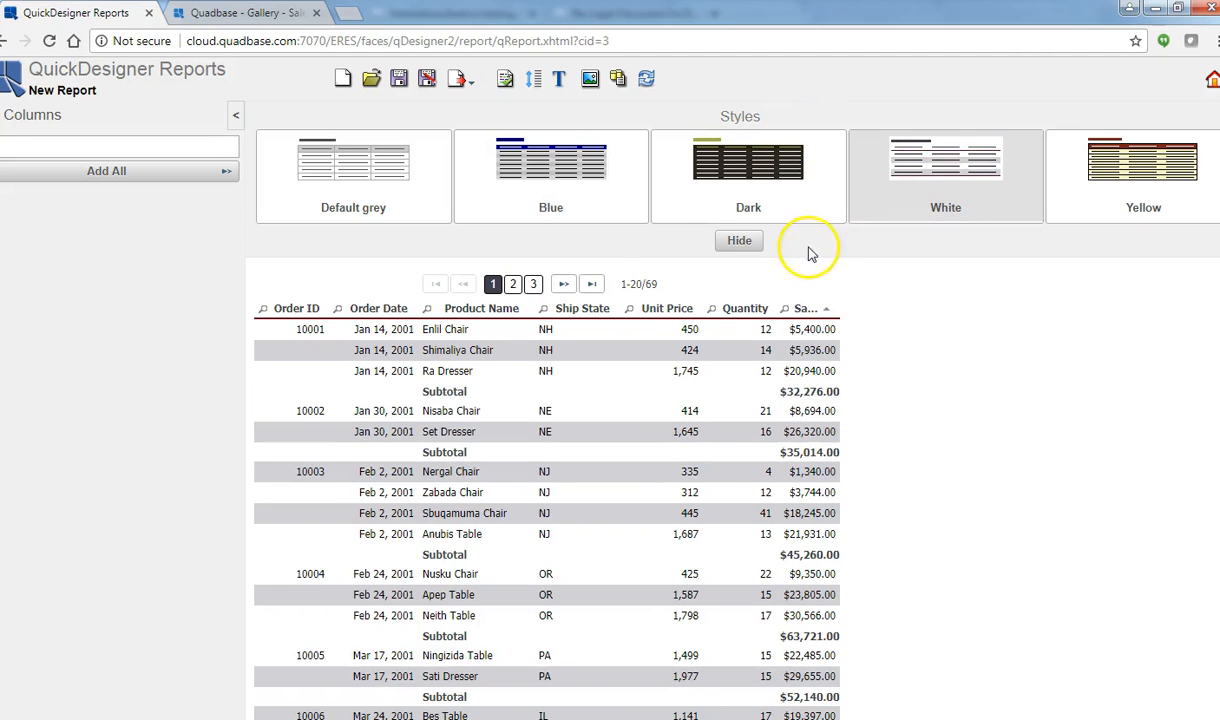
pyautogui.click(1128, 179)
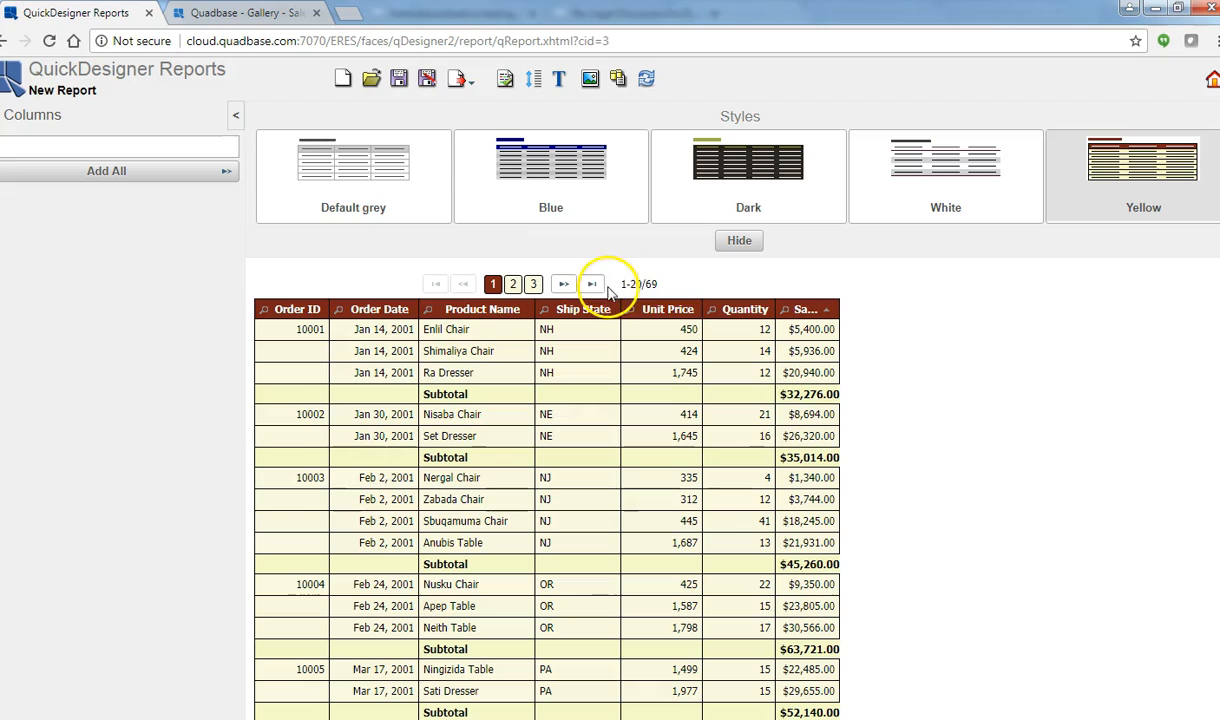
# Step: Set the report title to 'Order Details'
pyautogui.click(557, 80)
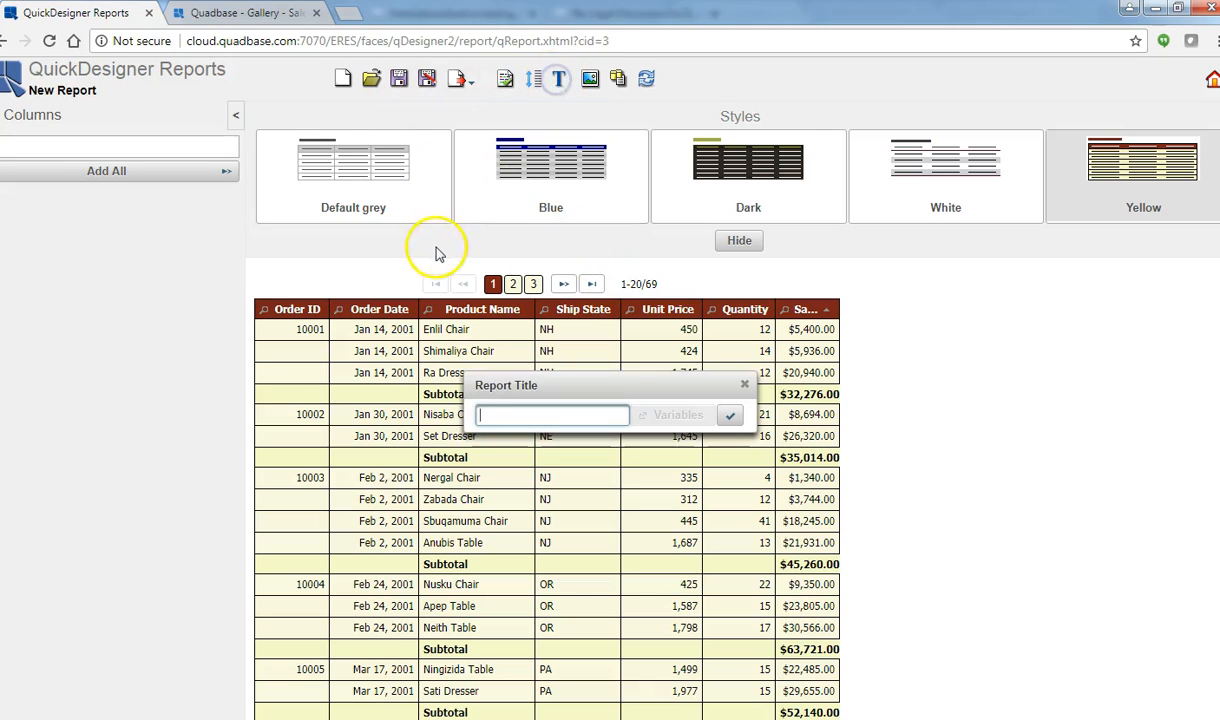
pyautogui.click(530, 416)
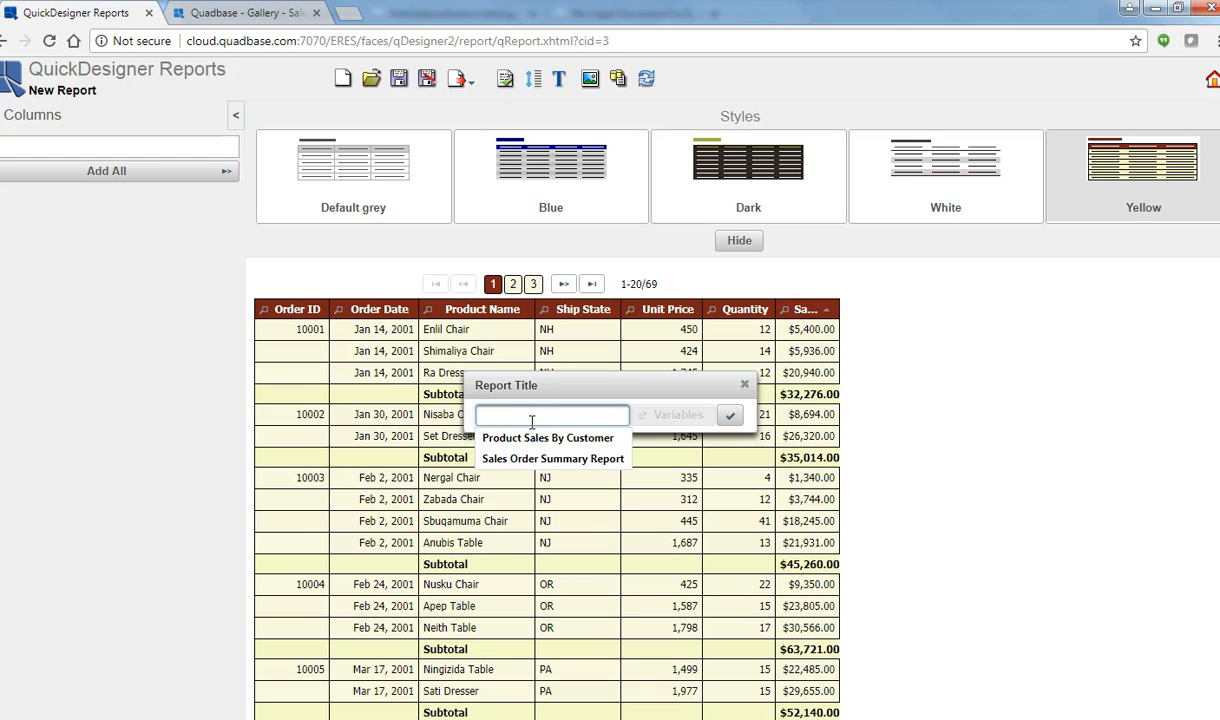
pyautogui.write('Order De')
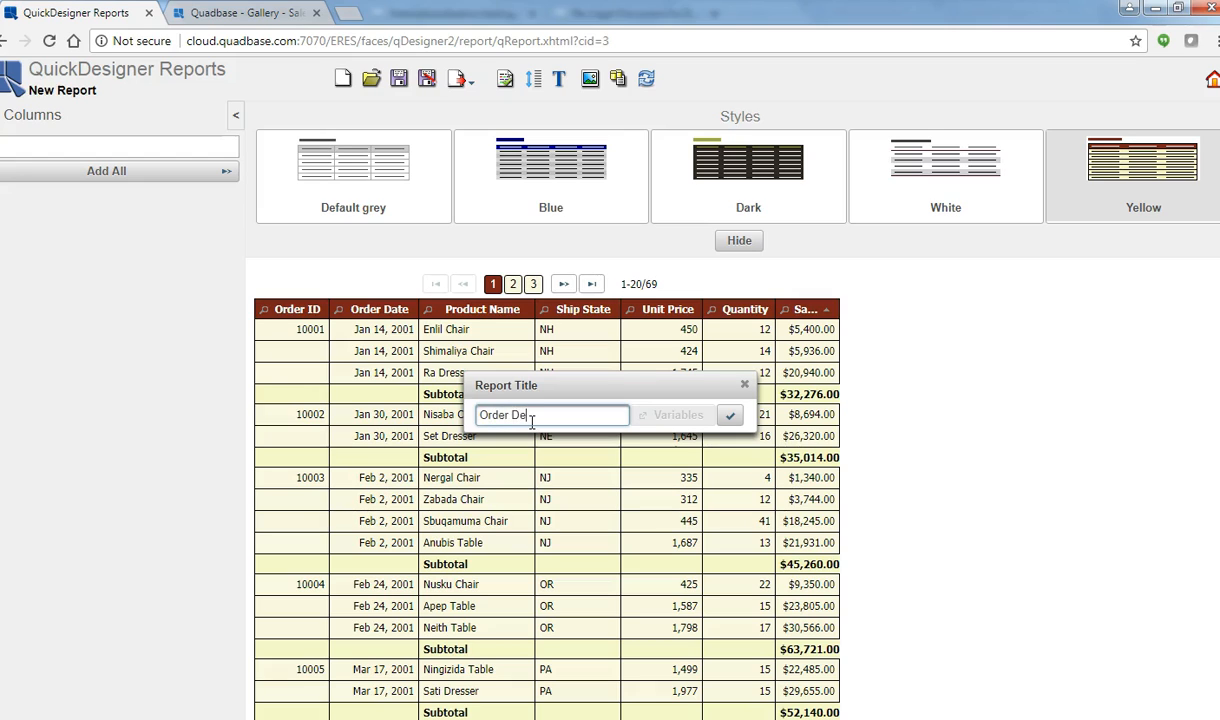
pyautogui.write('tails')
pyautogui.click(730, 415)
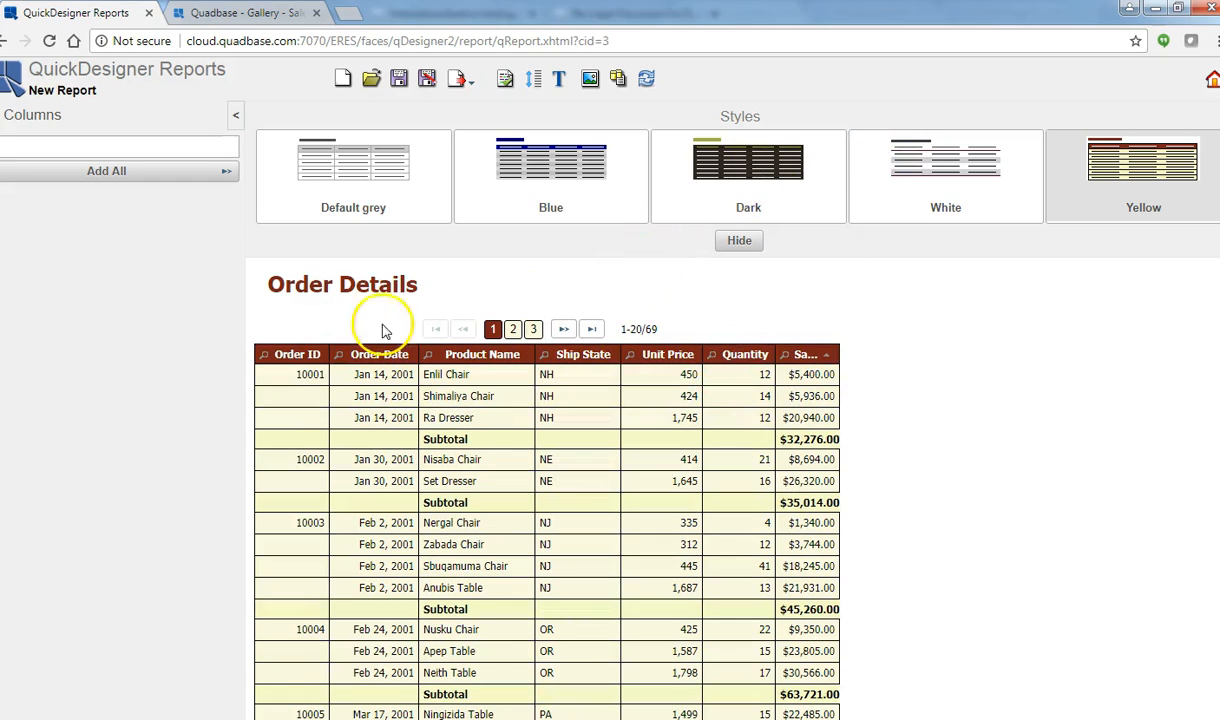
# Step: Export the Order Details report to PDF and review it
pyautogui.click(455, 86)
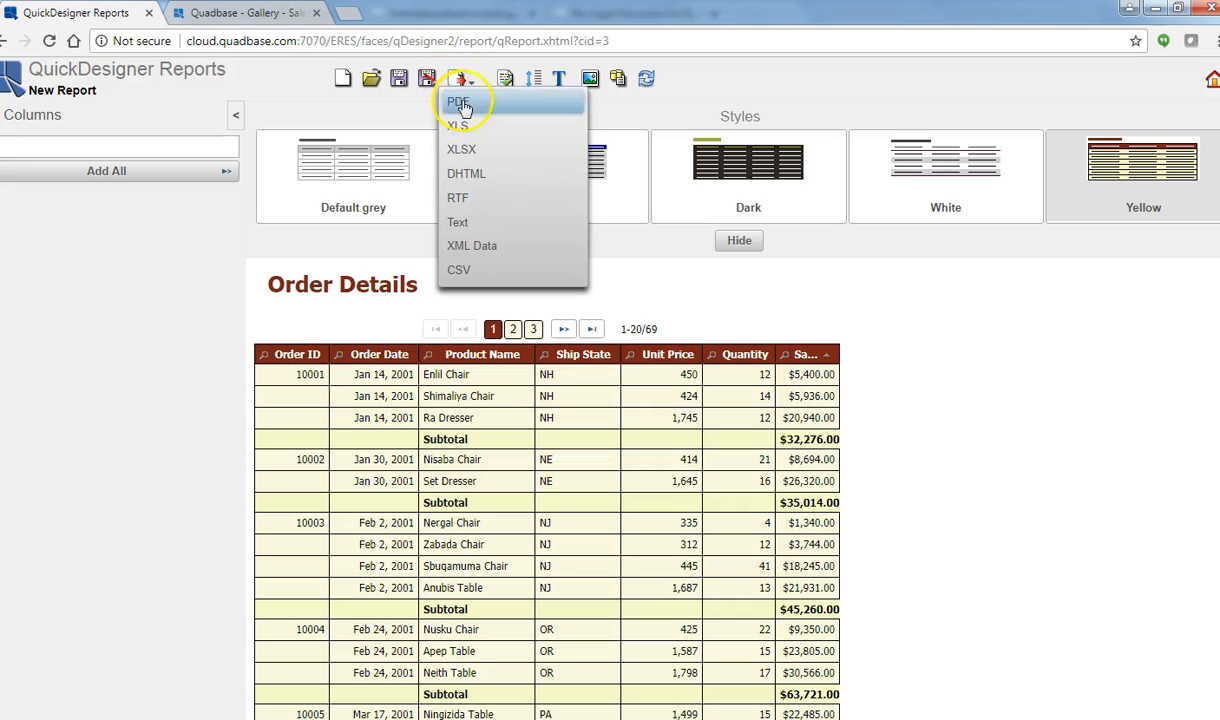
pyautogui.click(452, 101)
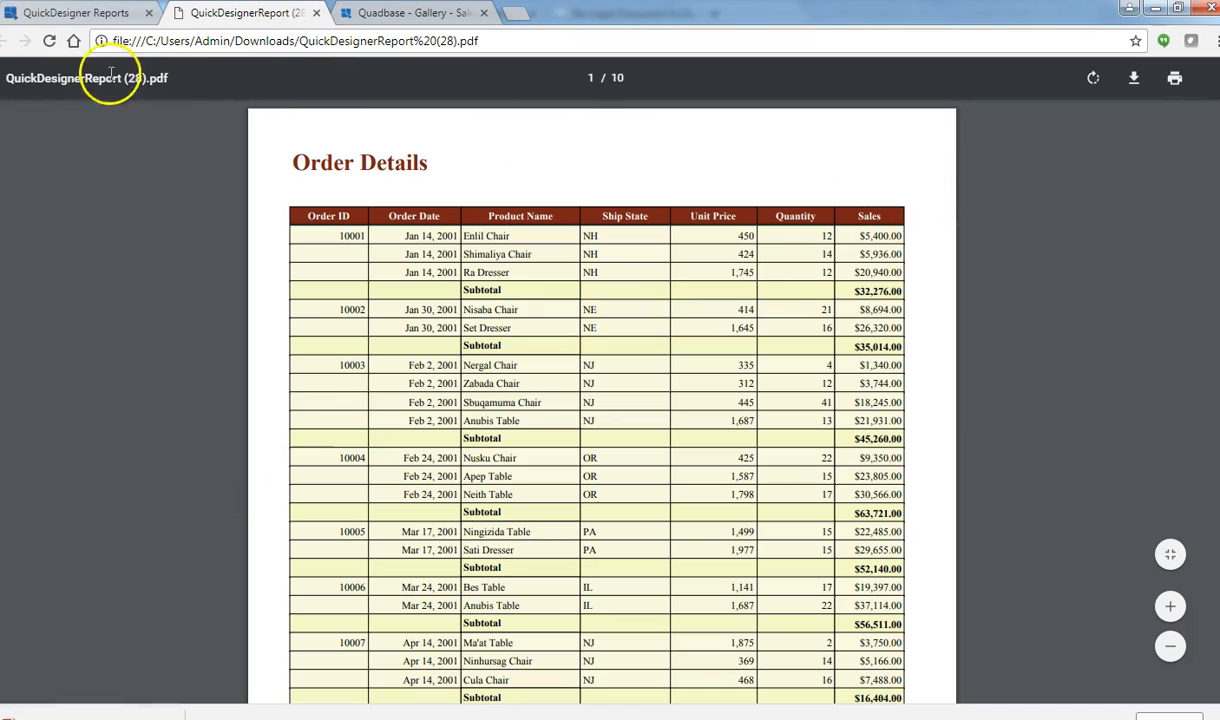
pyautogui.click(315, 14)
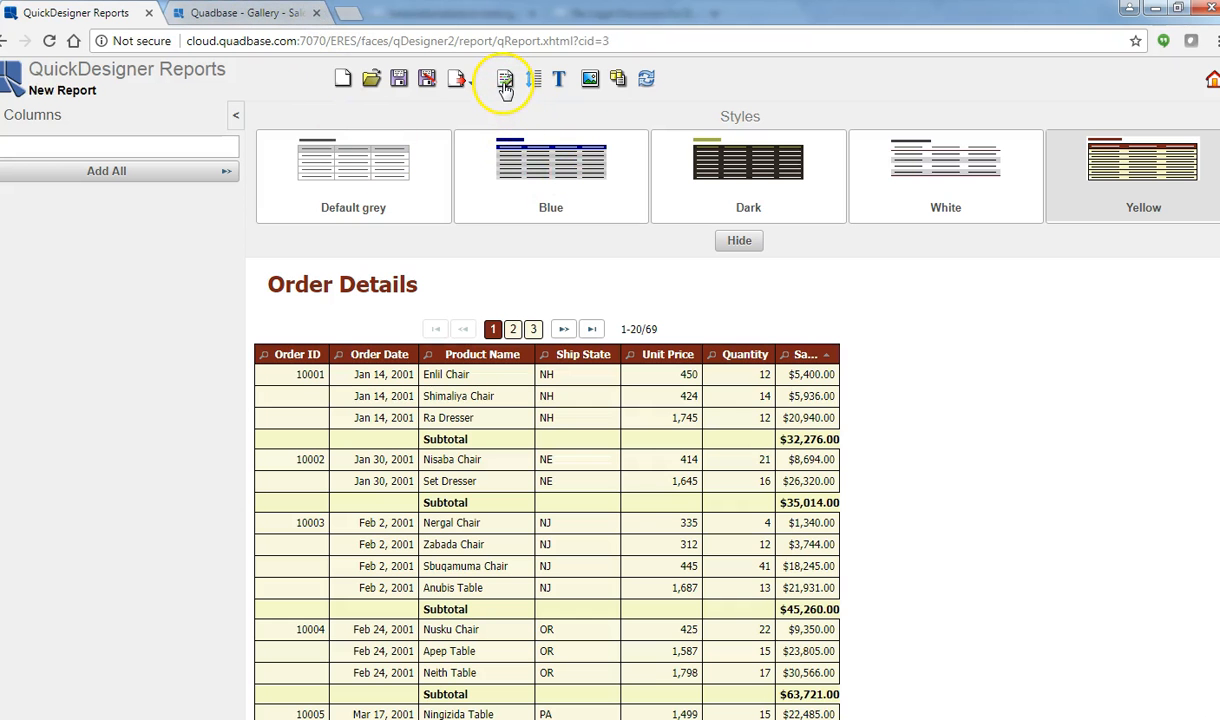
# Step: Export the report to an XLSX workbook and check it in Excel
pyautogui.click(458, 79)
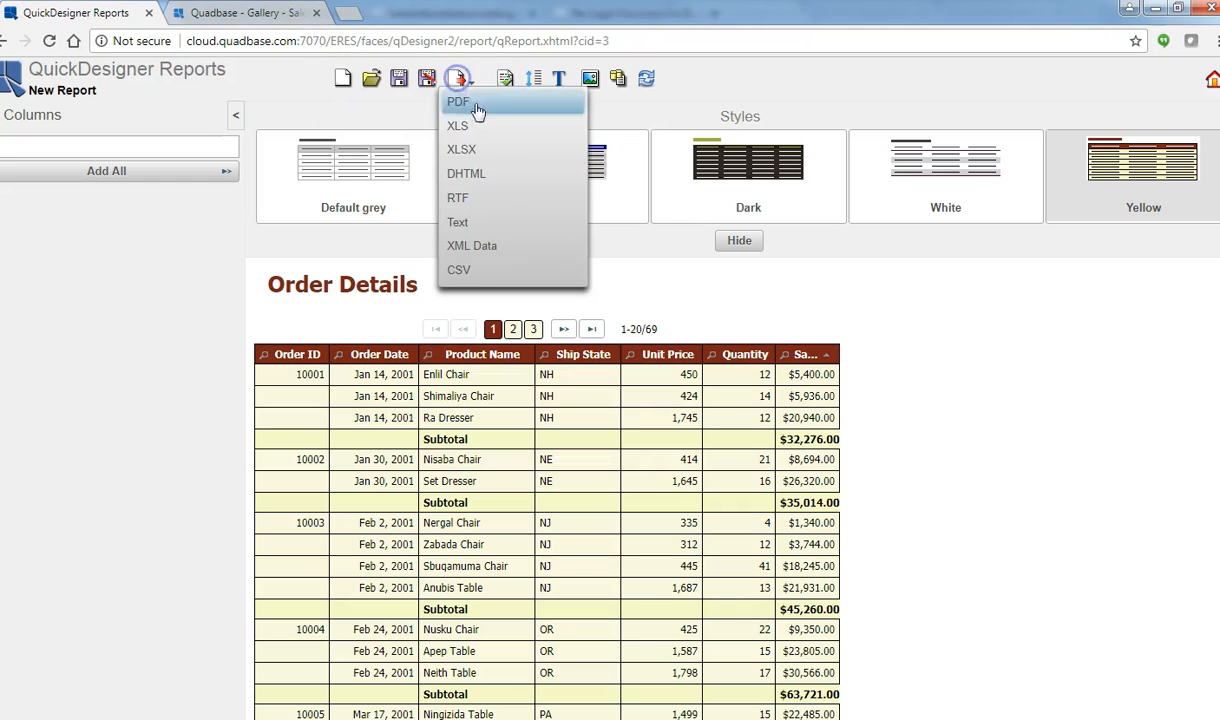
pyautogui.click(476, 150)
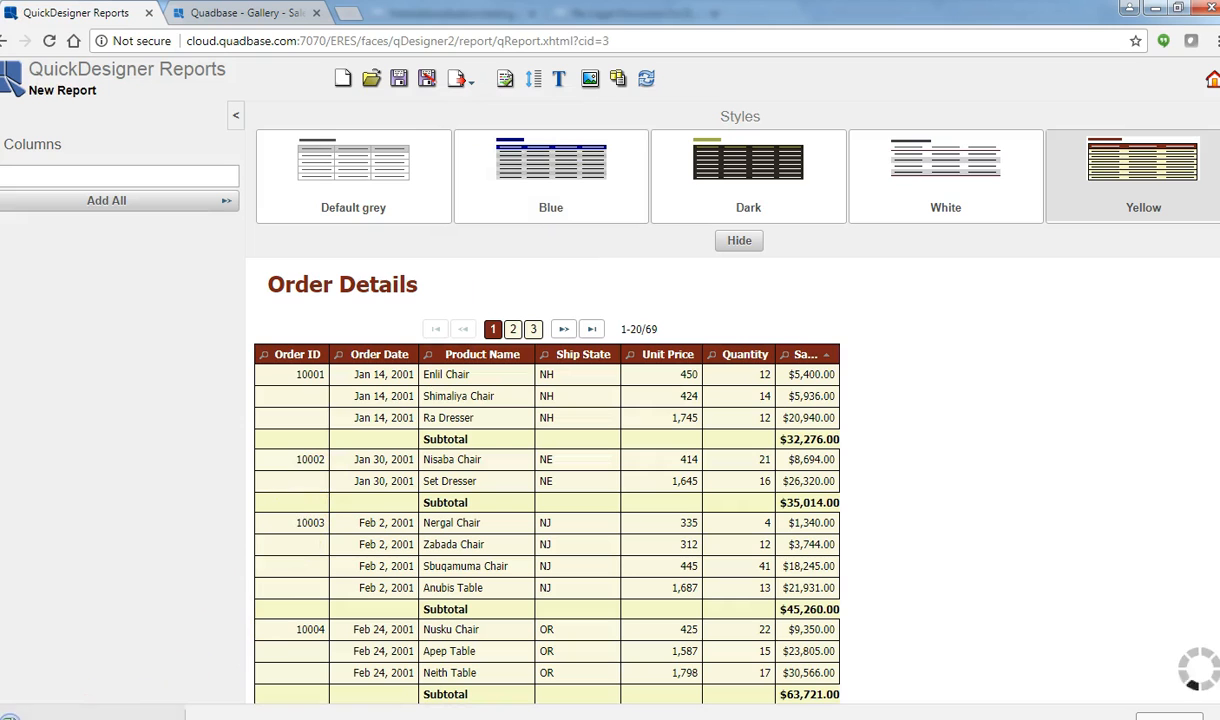
pyautogui.click(70, 714)
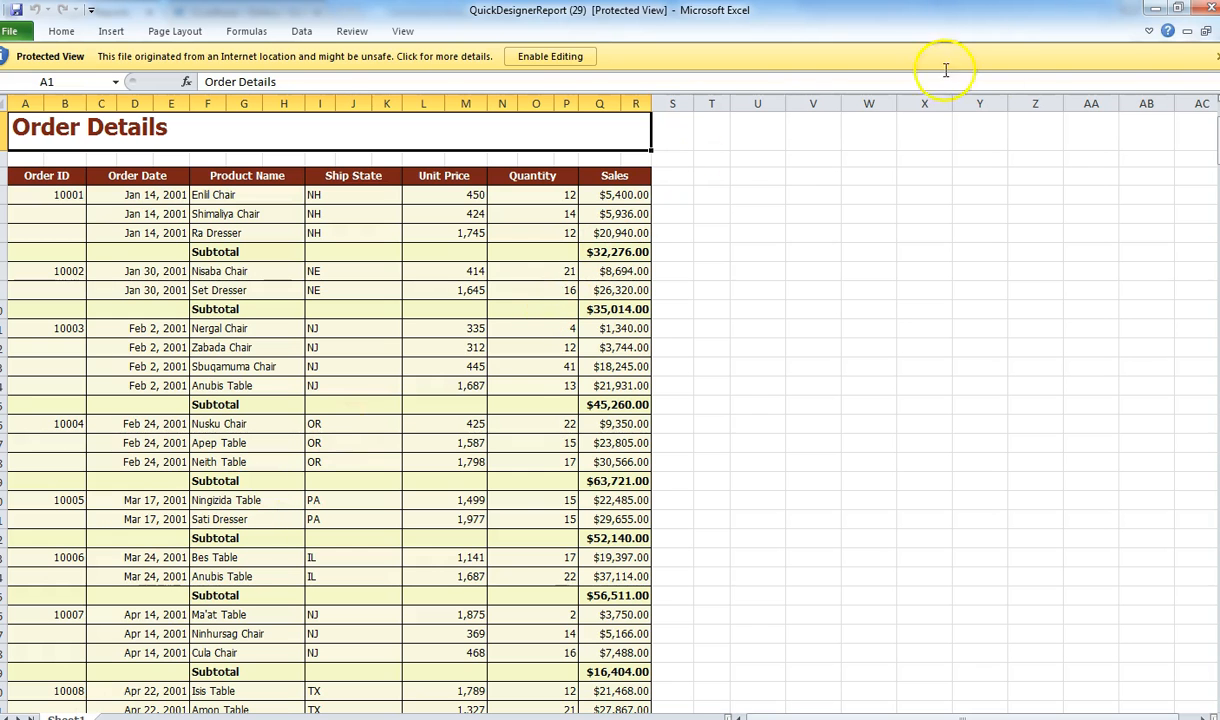
pyautogui.click(1206, 9)
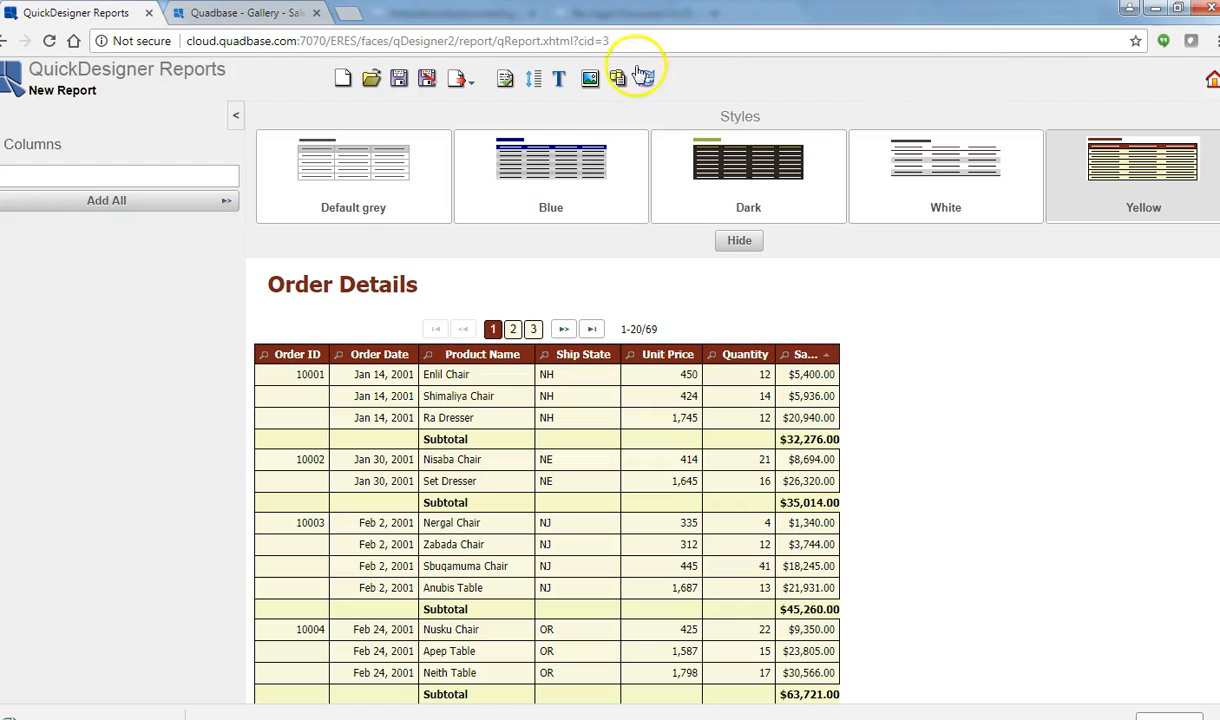
# Step: Leave the report designer for the home page, discarding the report's changes
pyautogui.click(456, 81)
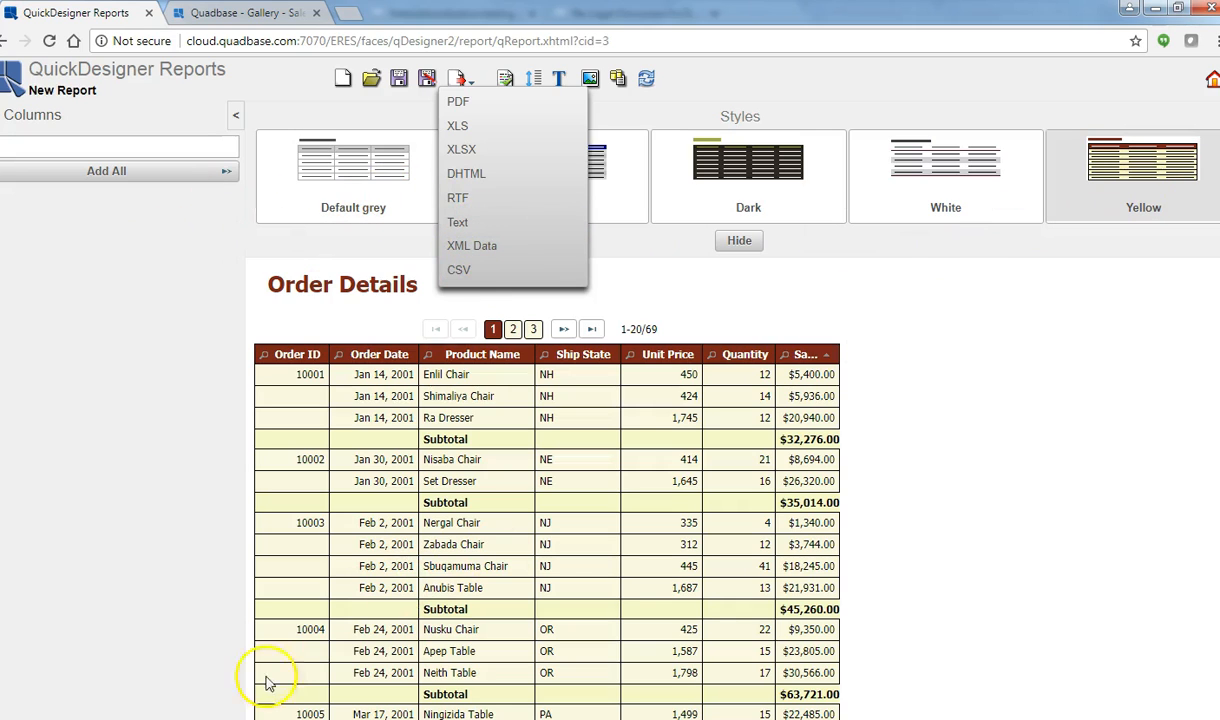
pyautogui.click(401, 82)
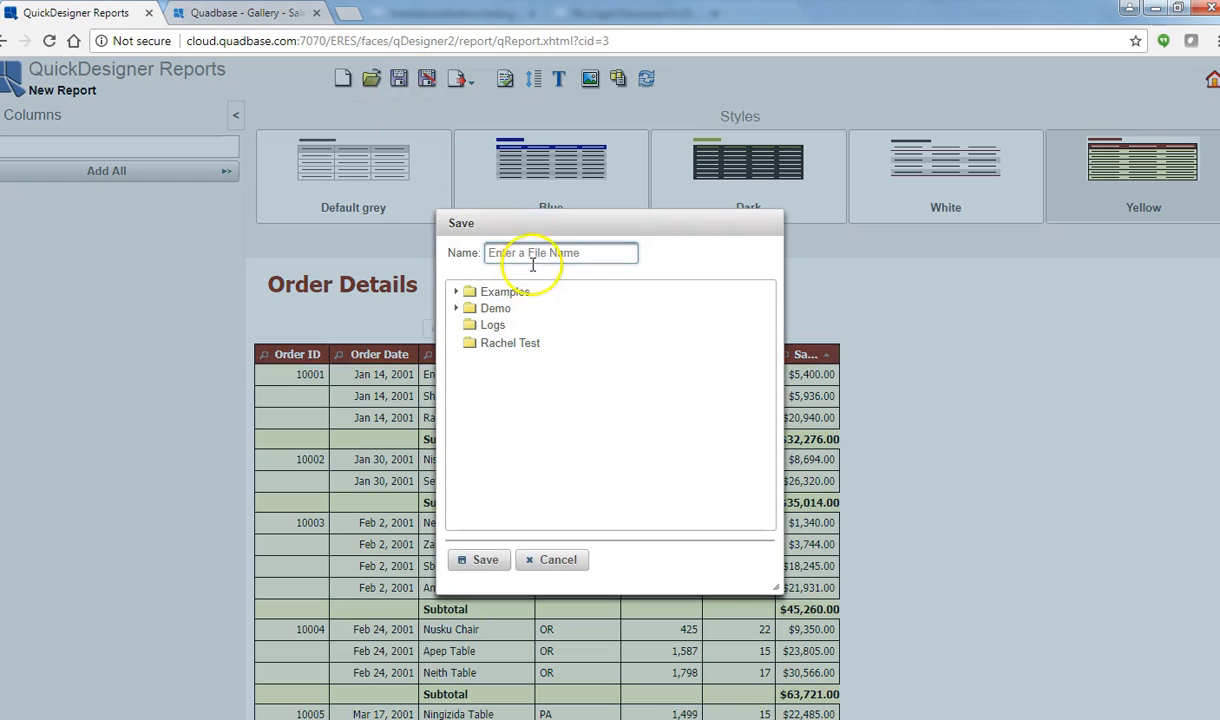
pyautogui.click(550, 563)
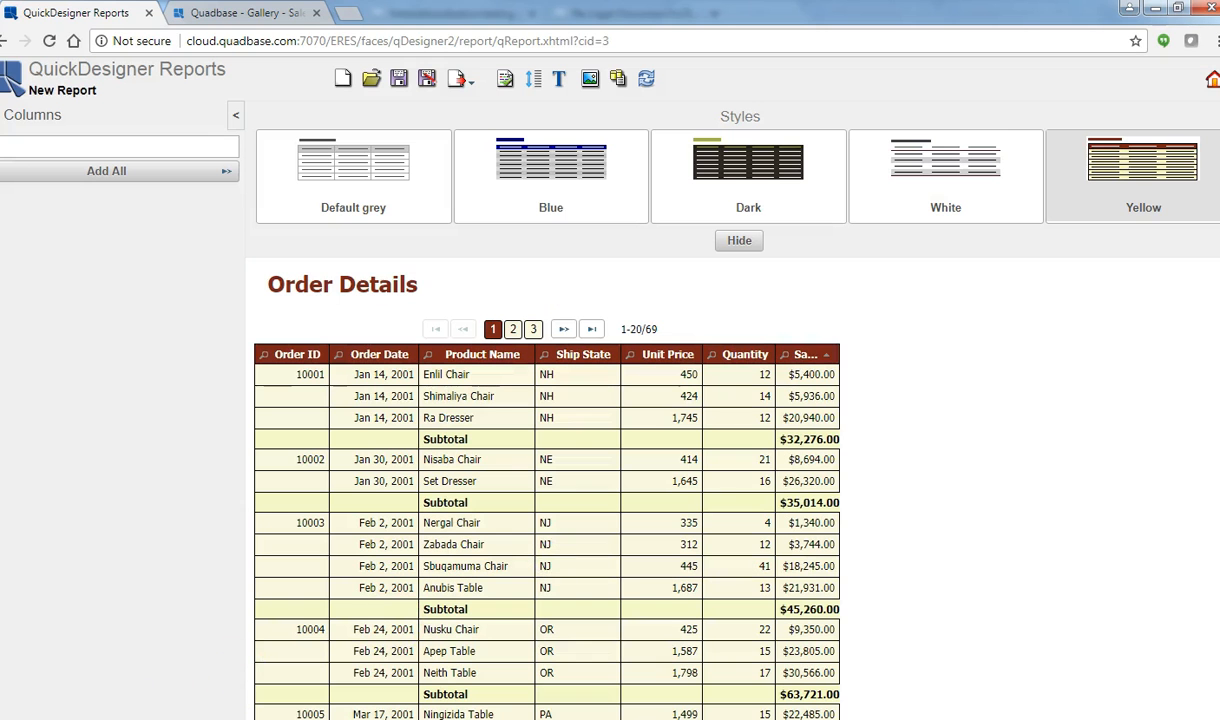
pyautogui.click(1212, 82)
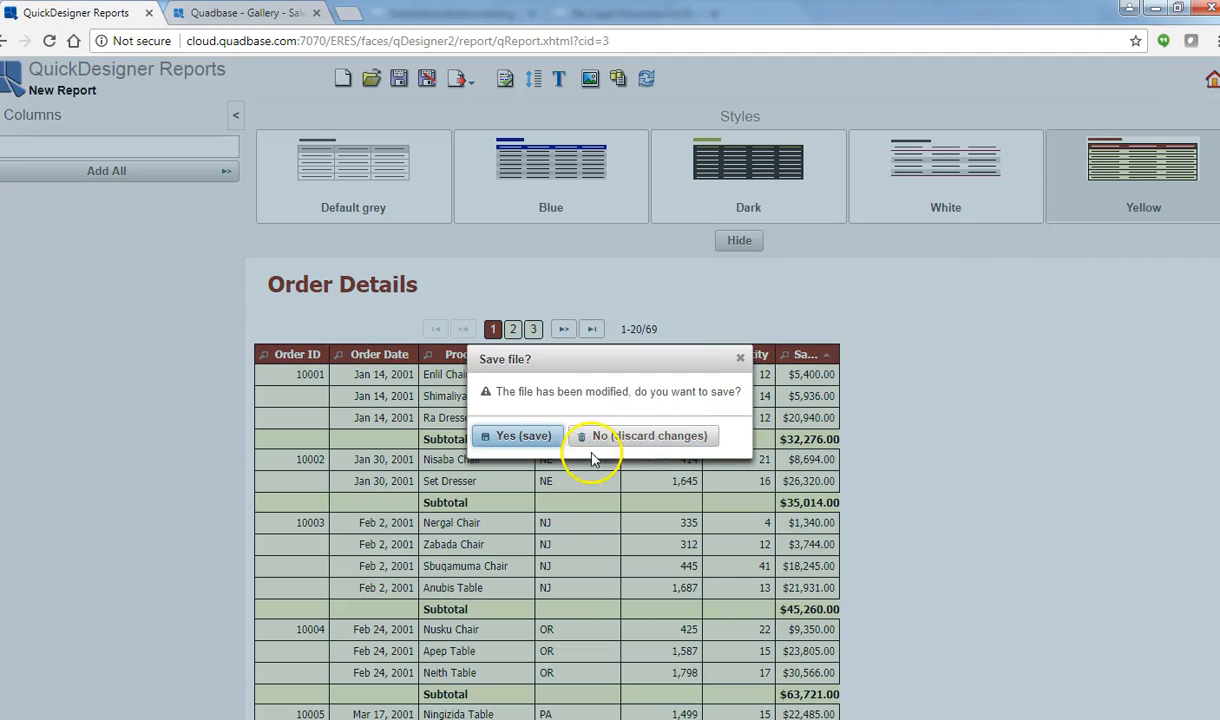
pyautogui.click(595, 437)
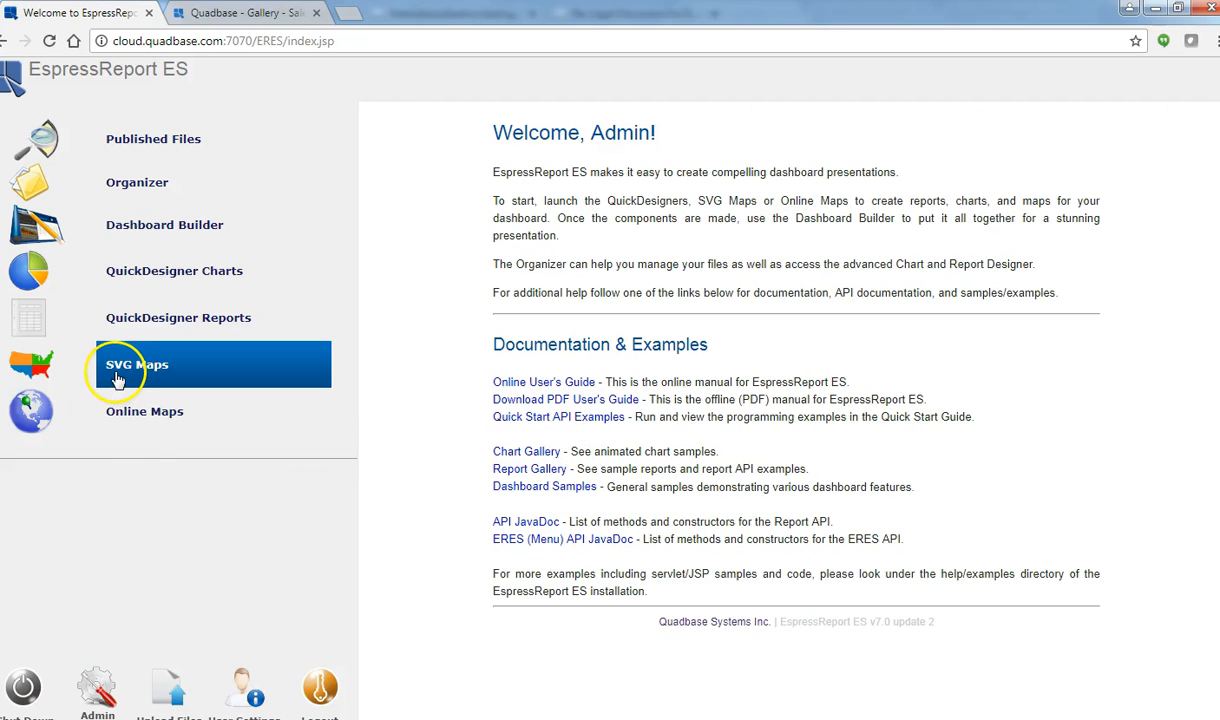
# Step: In SVG Maps, open MapDemo1 from the Demo folder after cancelling a new map
pyautogui.click(118, 380)
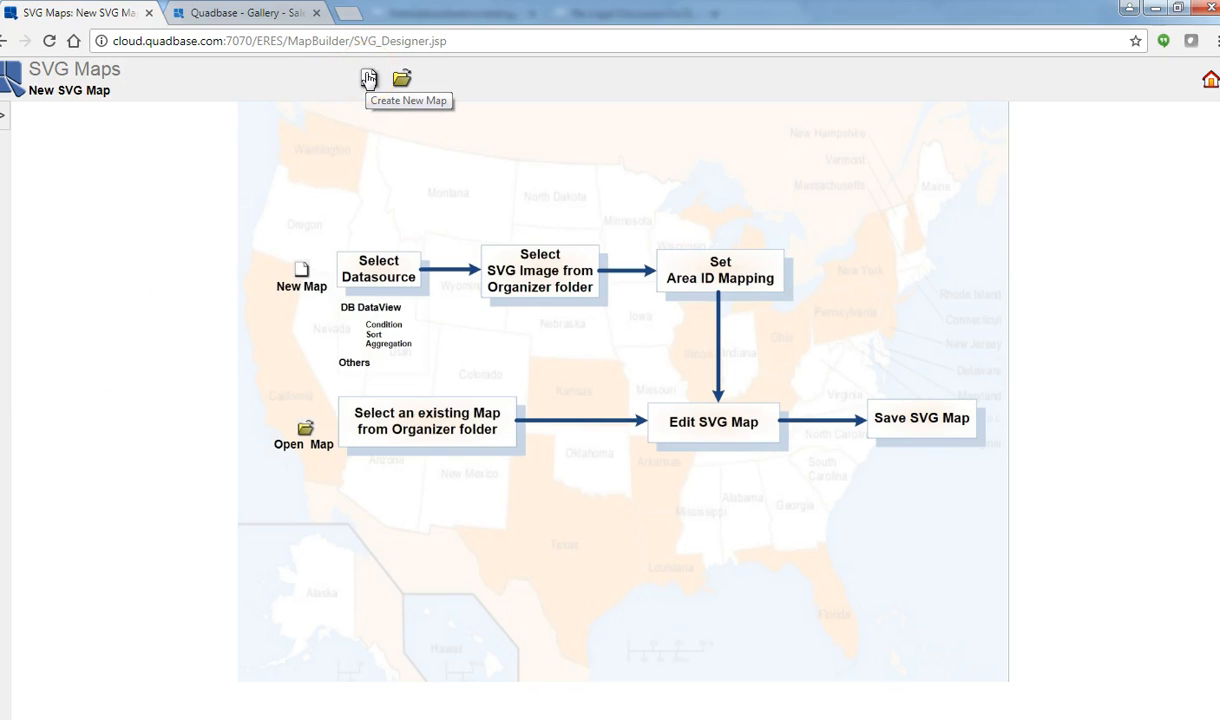
pyautogui.click(368, 79)
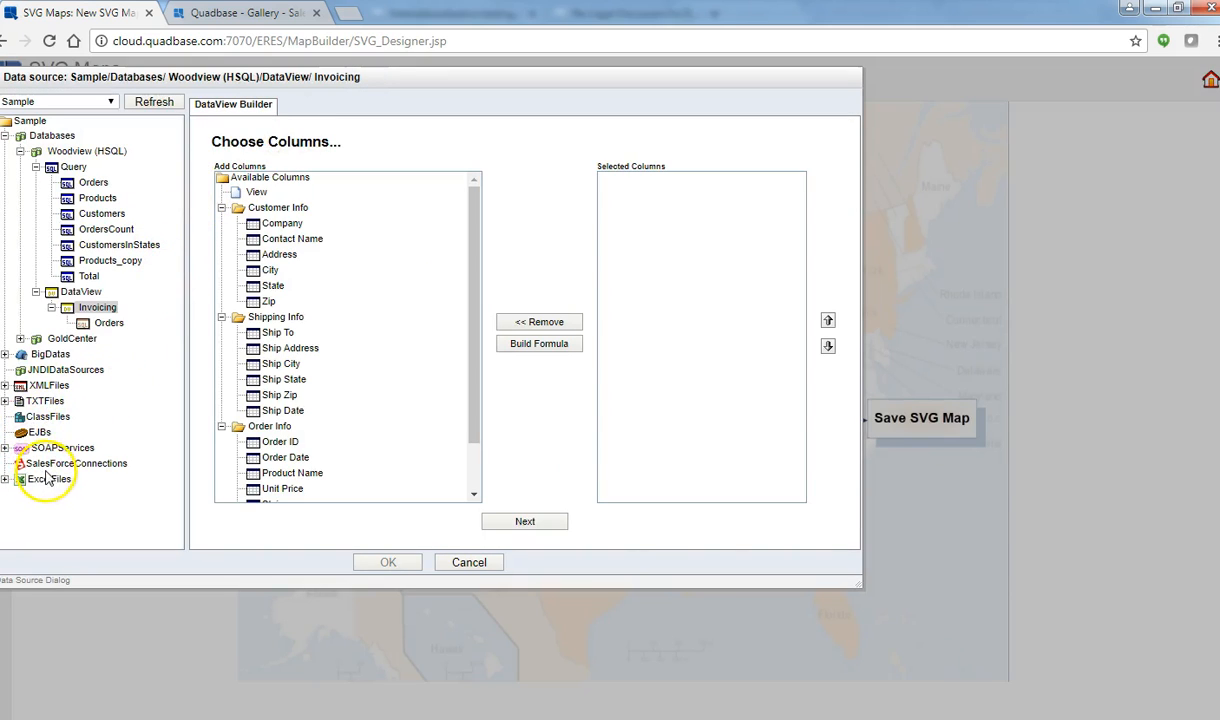
pyautogui.click(506, 563)
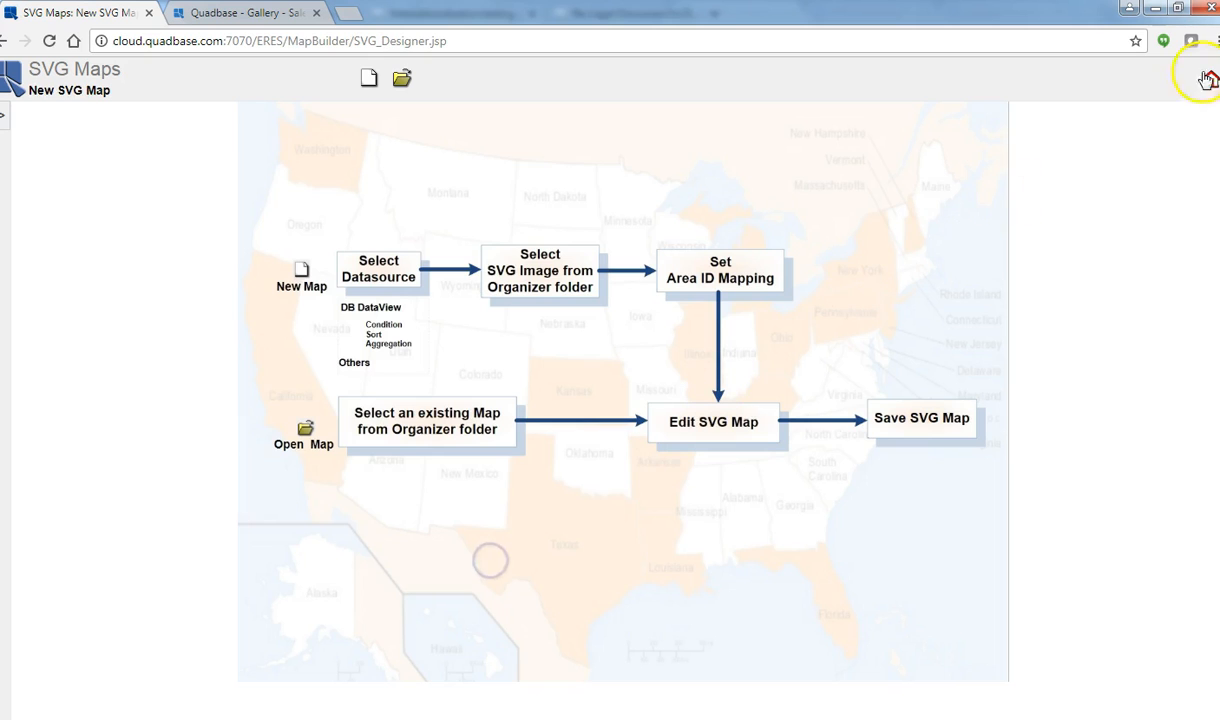
pyautogui.click(392, 83)
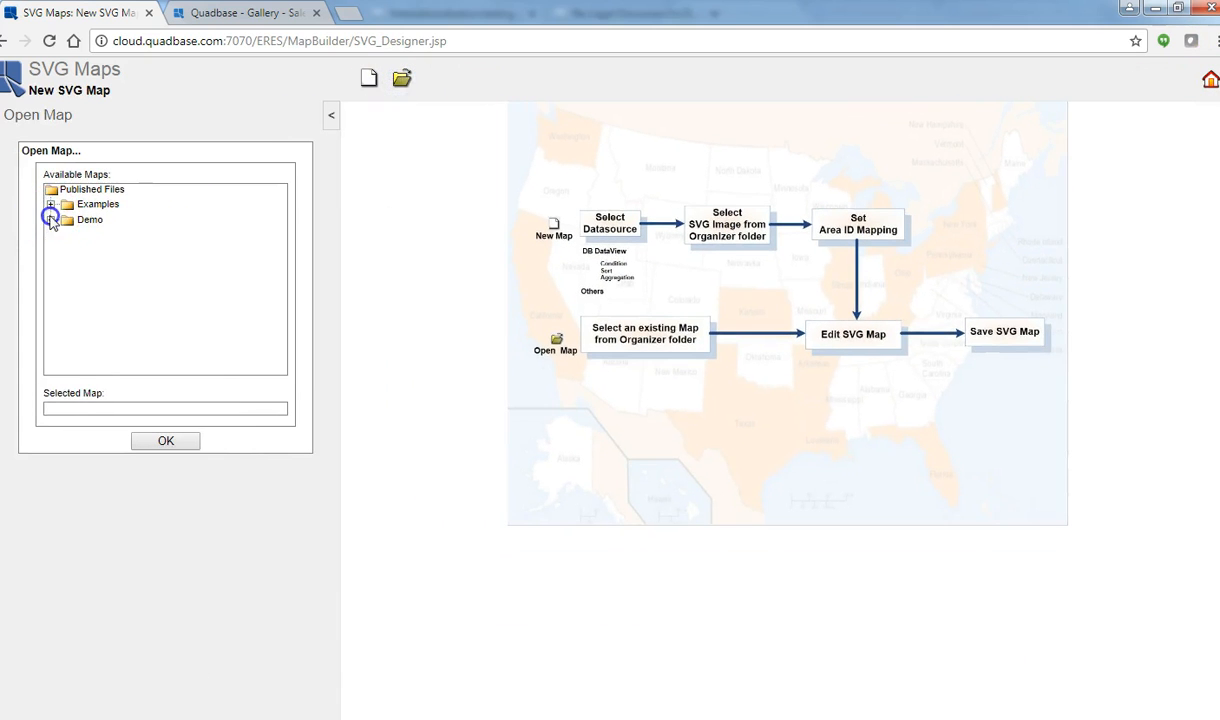
pyautogui.click(51, 220)
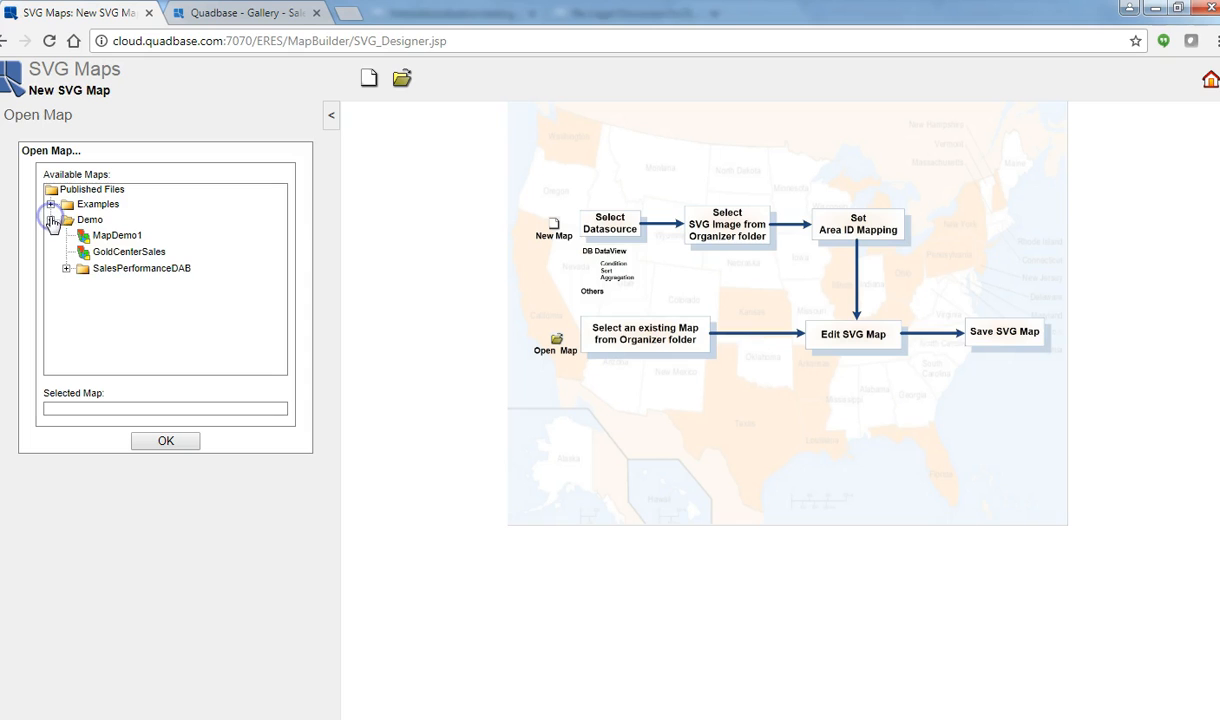
pyautogui.click(110, 236)
pyautogui.click(165, 443)
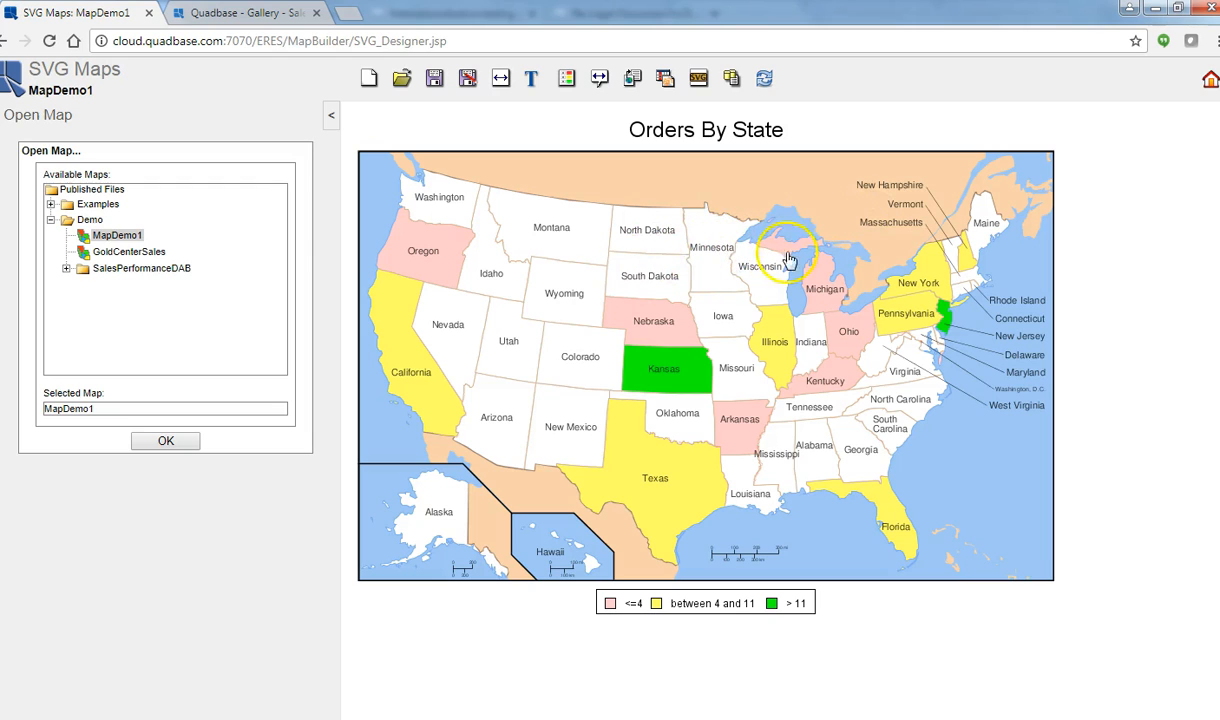
# Step: Open the Demo map SalesByStateCityWTooltipJuly29_16 in Online Maps, then return home
pyautogui.click(1205, 80)
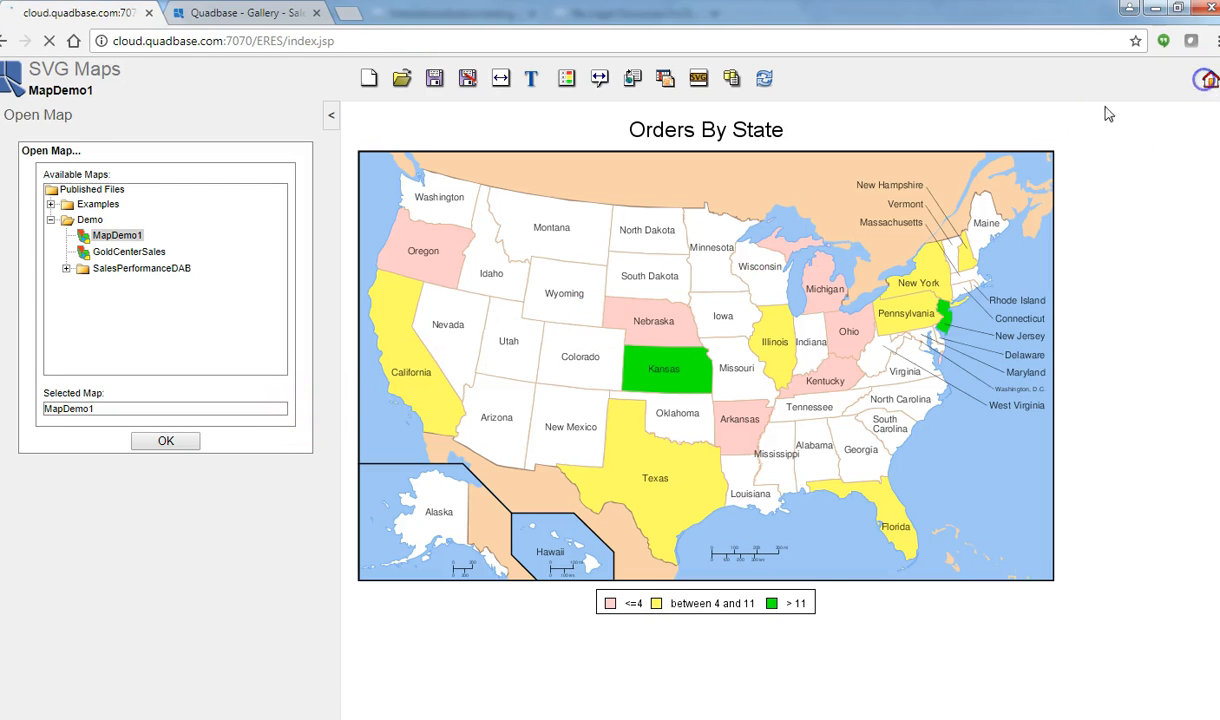
pyautogui.click(120, 335)
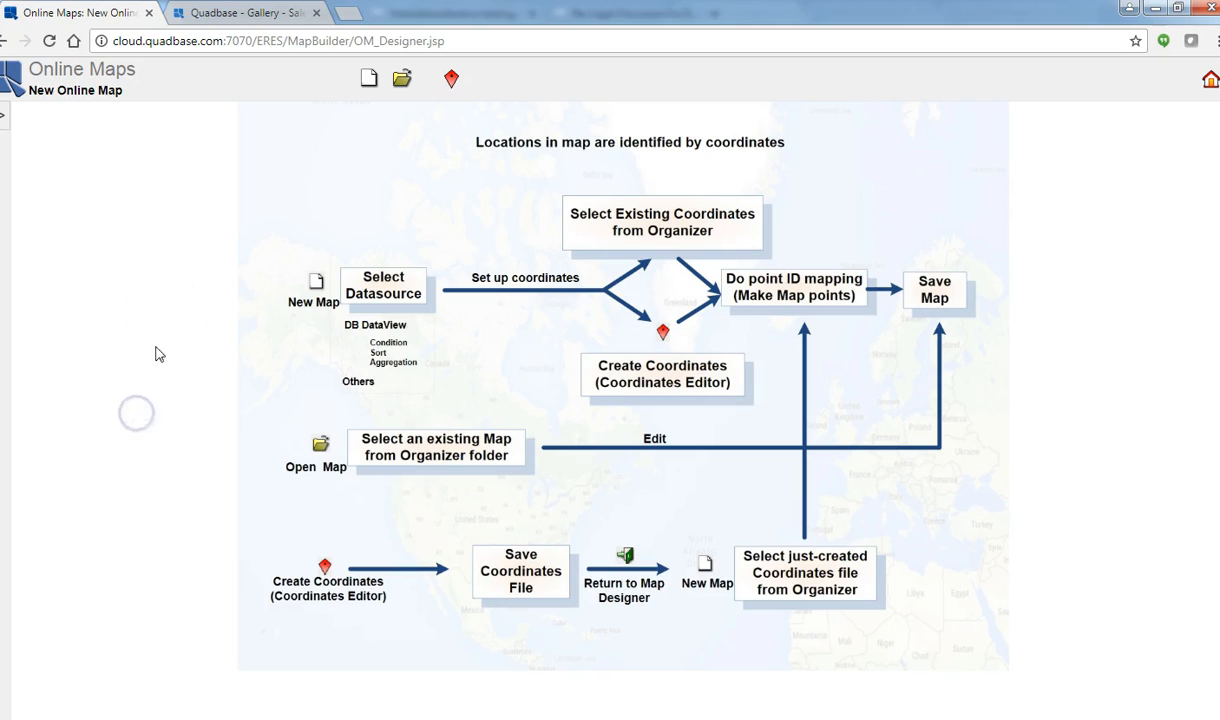
pyautogui.click(400, 88)
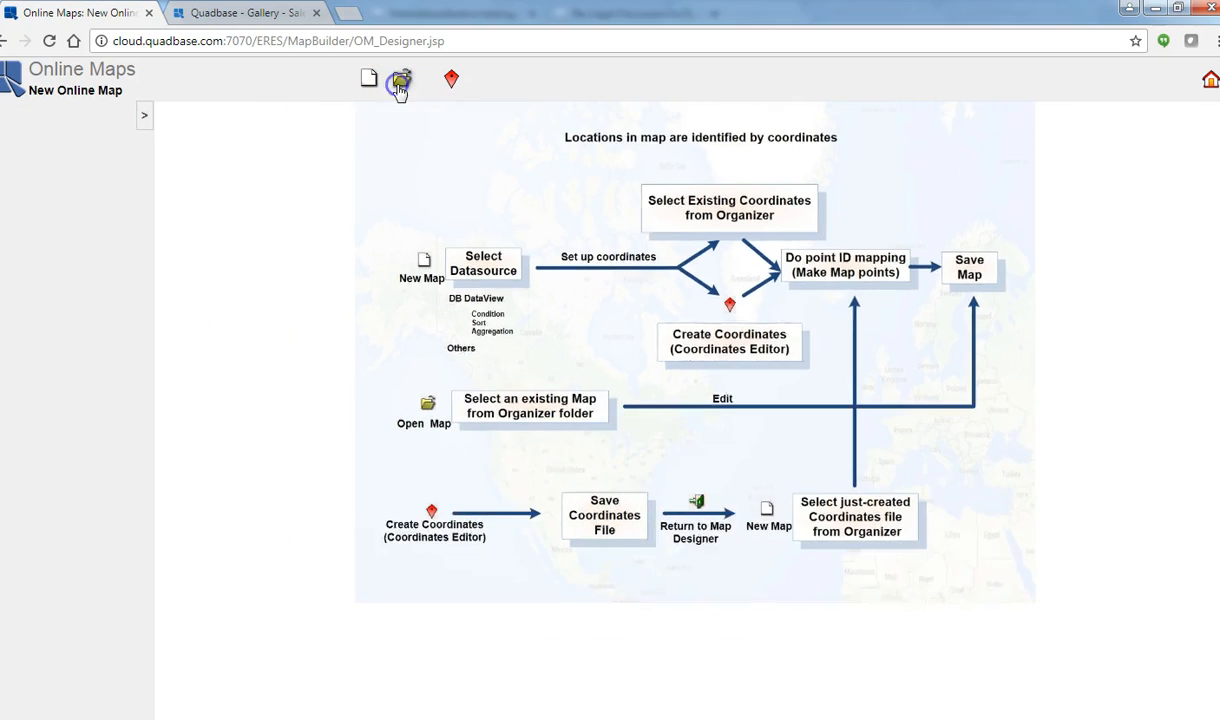
pyautogui.click(26, 208)
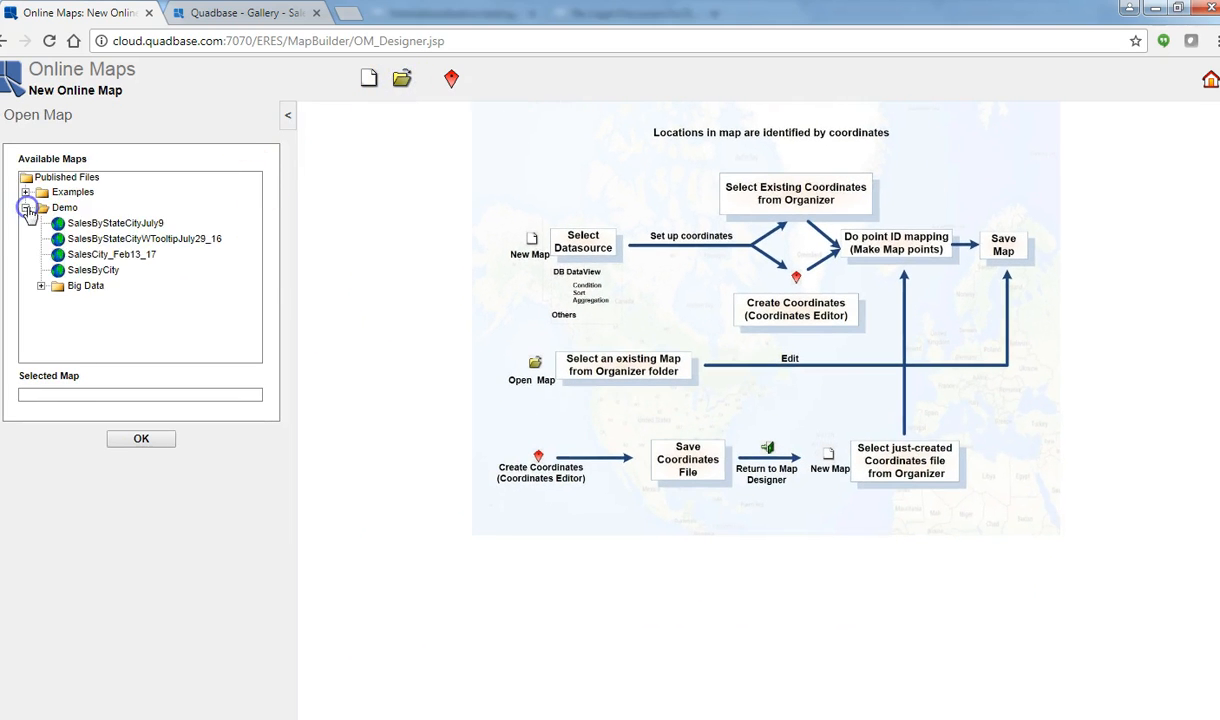
pyautogui.click(122, 242)
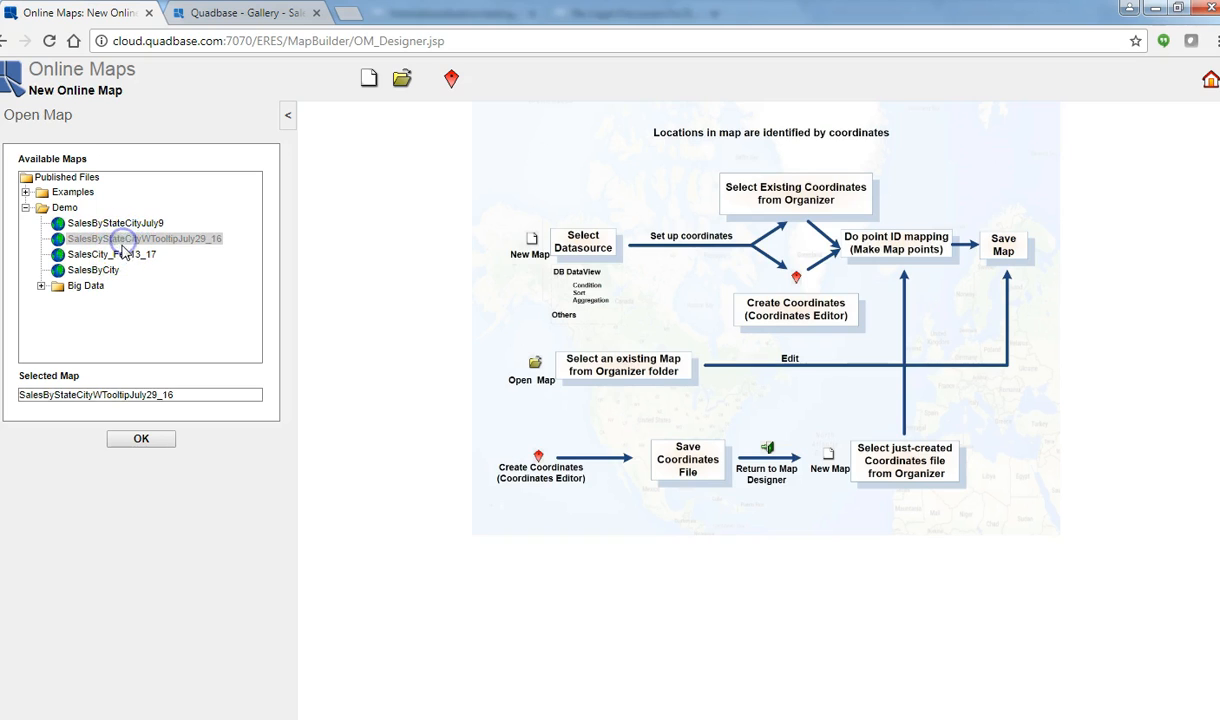
pyautogui.click(141, 437)
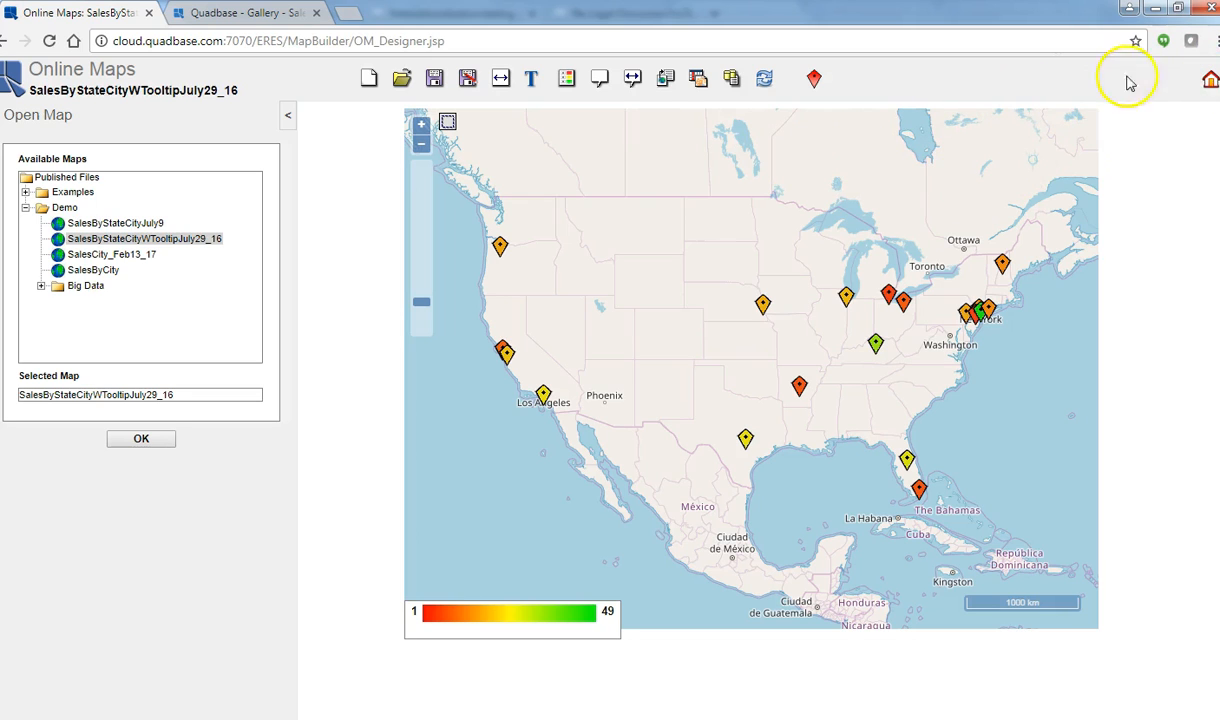
pyautogui.click(1210, 82)
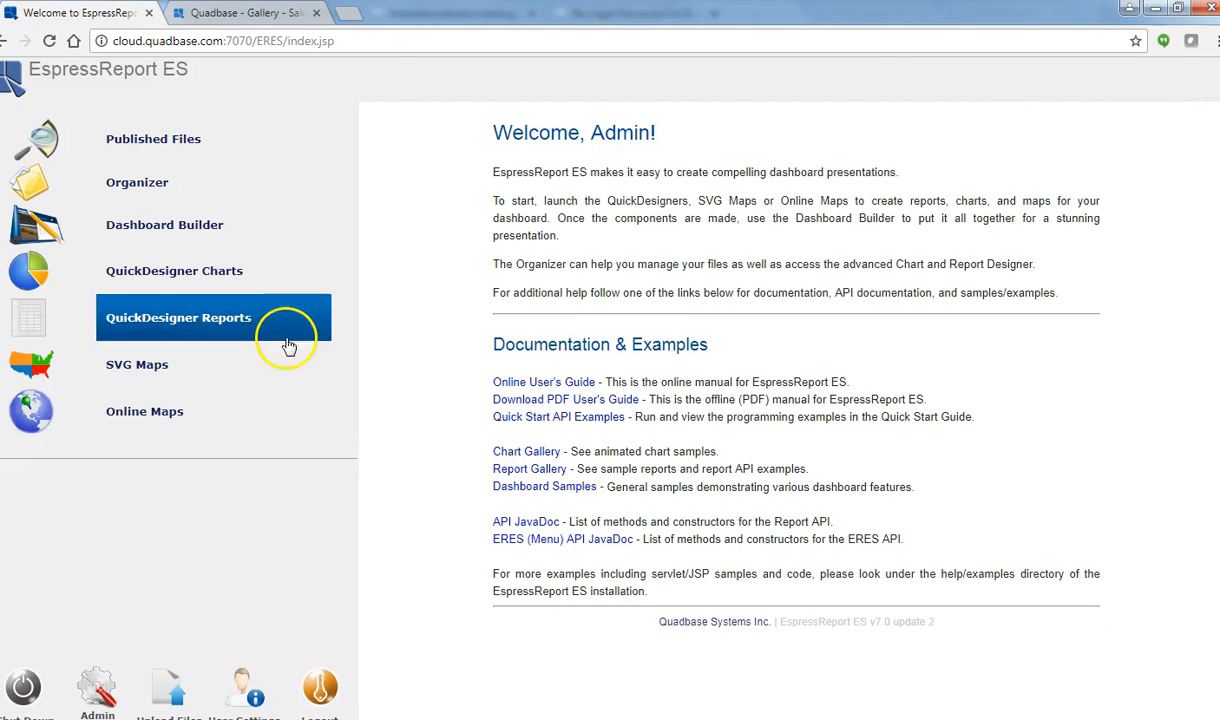